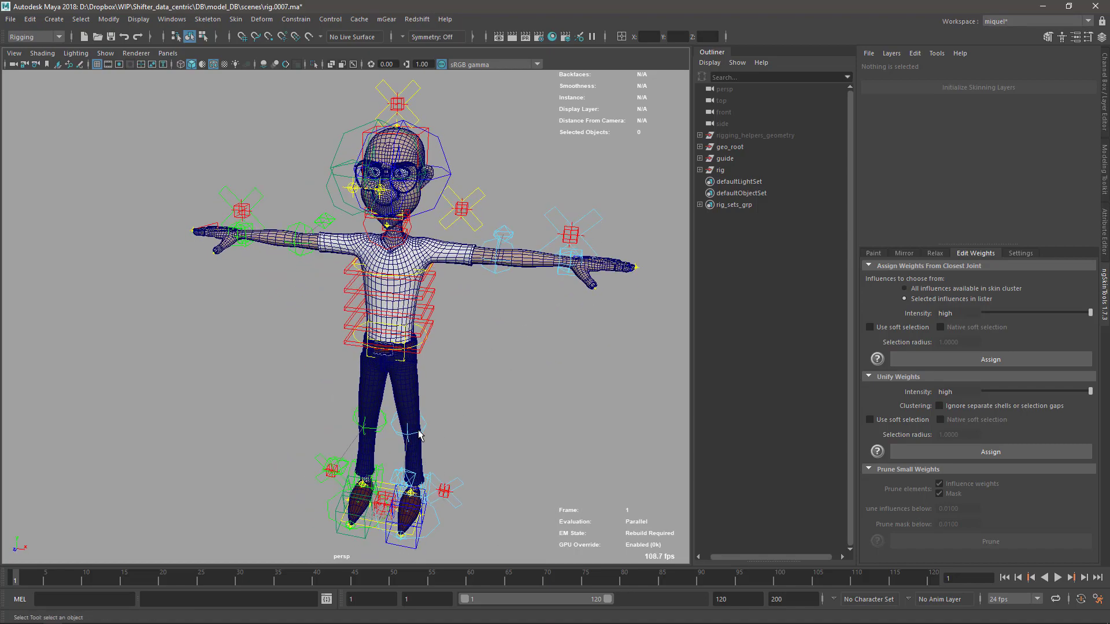
Step: Examine the character rig's controls from the front and from above, down to the feet
{"action": "left_click_drag", "start_coordinate": [419, 435], "coordinate": [502, 397], "text": "alt"}
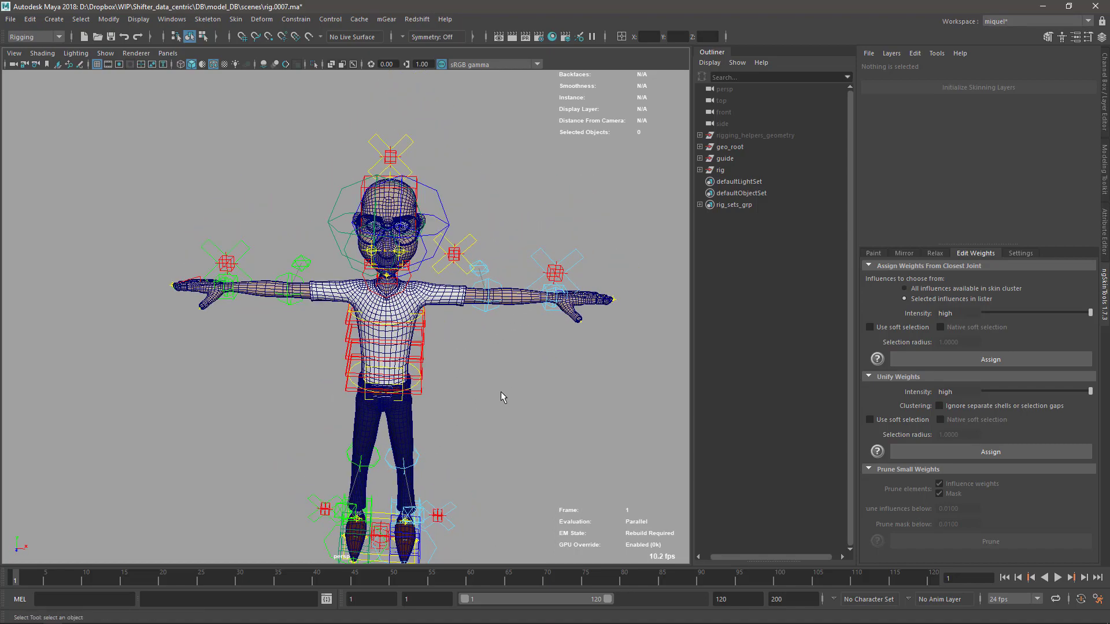
{"action": "left_click_drag", "start_coordinate": [441, 463], "coordinate": [496, 366], "text": "alt"}
{"action": "middle_click_drag", "start_coordinate": [496, 367], "coordinate": [511, 285], "text": "alt"}
{"action": "left_click_drag", "start_coordinate": [511, 286], "coordinate": [489, 301], "text": "alt"}
{"action": "right_click_drag", "start_coordinate": [489, 301], "coordinate": [461, 358], "text": "alt"}
{"action": "left_click_drag", "start_coordinate": [462, 358], "coordinate": [447, 306], "text": "alt"}
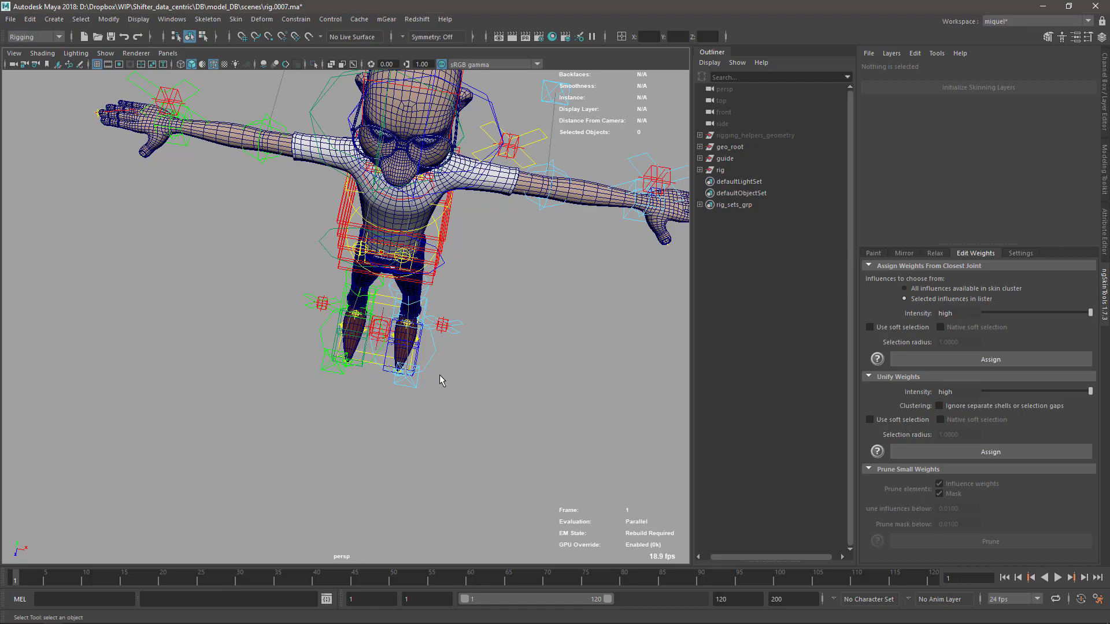
{"action": "left_click_drag", "start_coordinate": [441, 380], "coordinate": [473, 347], "text": "alt"}
Step: Switch to Mischief, sketch a red arrow pointing forward from each foot, and return to Maya
{"action": "key", "text": "alt+Tab"}
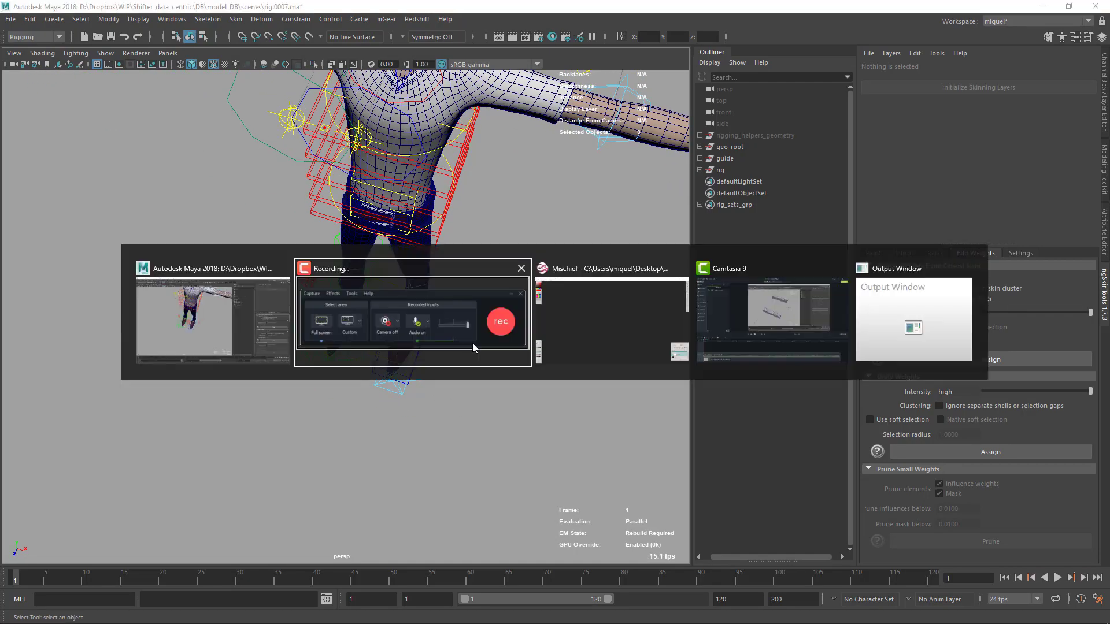
{"action": "key", "text": "alt+Tab"}
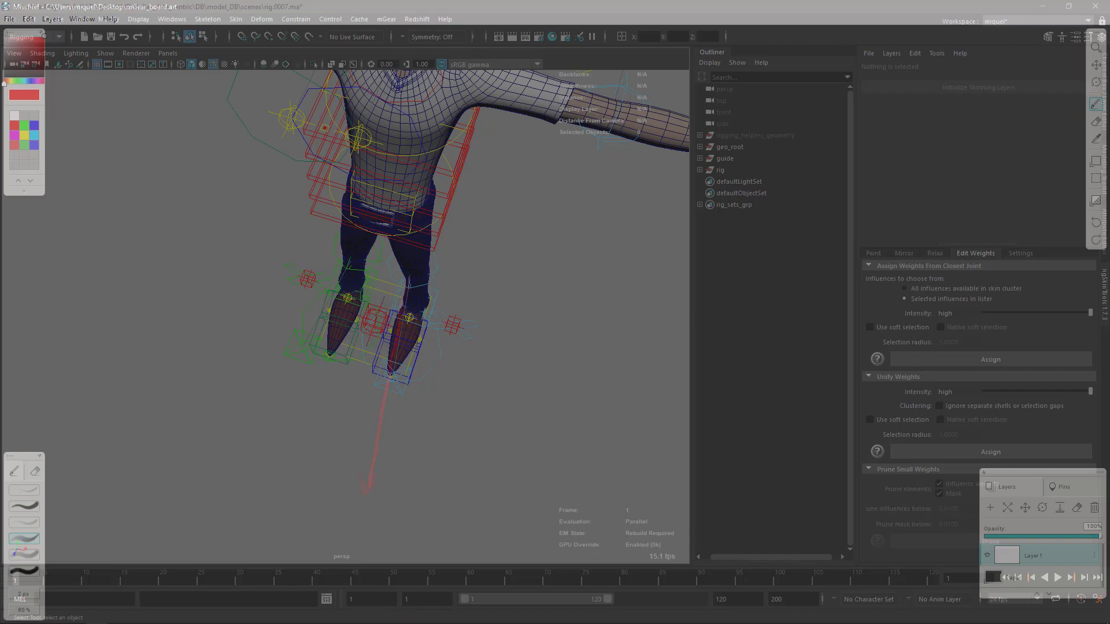
{"action": "left_click", "coordinate": [442, 346], "text": "alt"}
{"action": "left_click", "coordinate": [14, 125]}
{"action": "left_click", "coordinate": [424, 433]}
{"action": "left_click", "coordinate": [16, 125]}
{"action": "key", "text": "alt+Tab"}
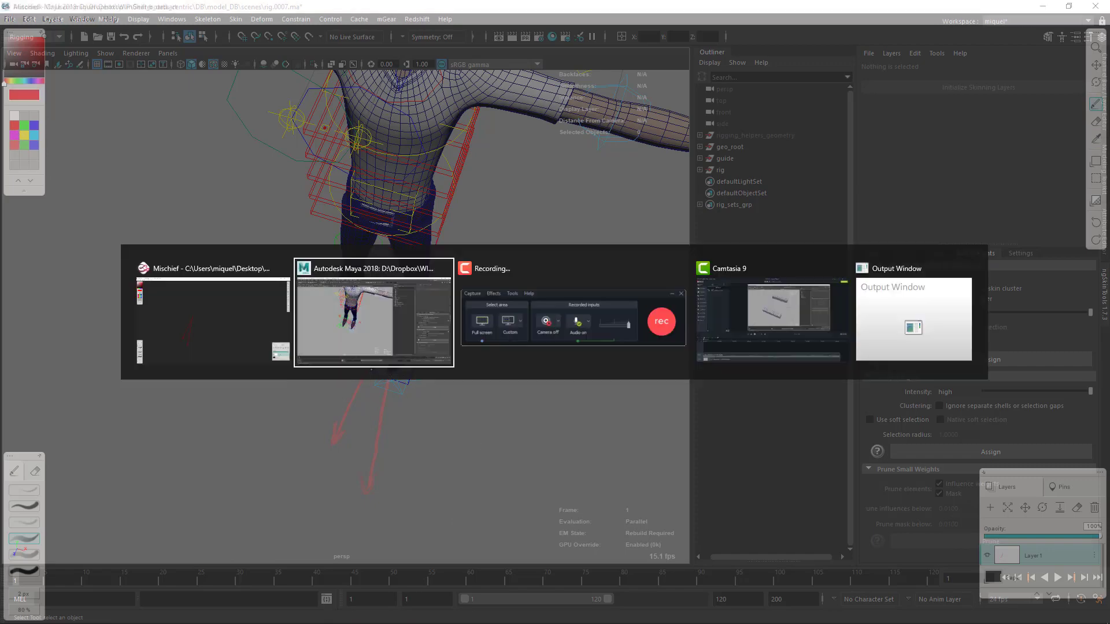
Step: Inspect the eye, hip, leg and foot controls of the rig from several angles, selecting individual controls
{"action": "left_click_drag", "start_coordinate": [436, 353], "coordinate": [466, 324], "text": "alt"}
{"action": "left_click_drag", "start_coordinate": [387, 320], "coordinate": [361, 285], "text": "alt"}
{"action": "left_click", "coordinate": [192, 187]}
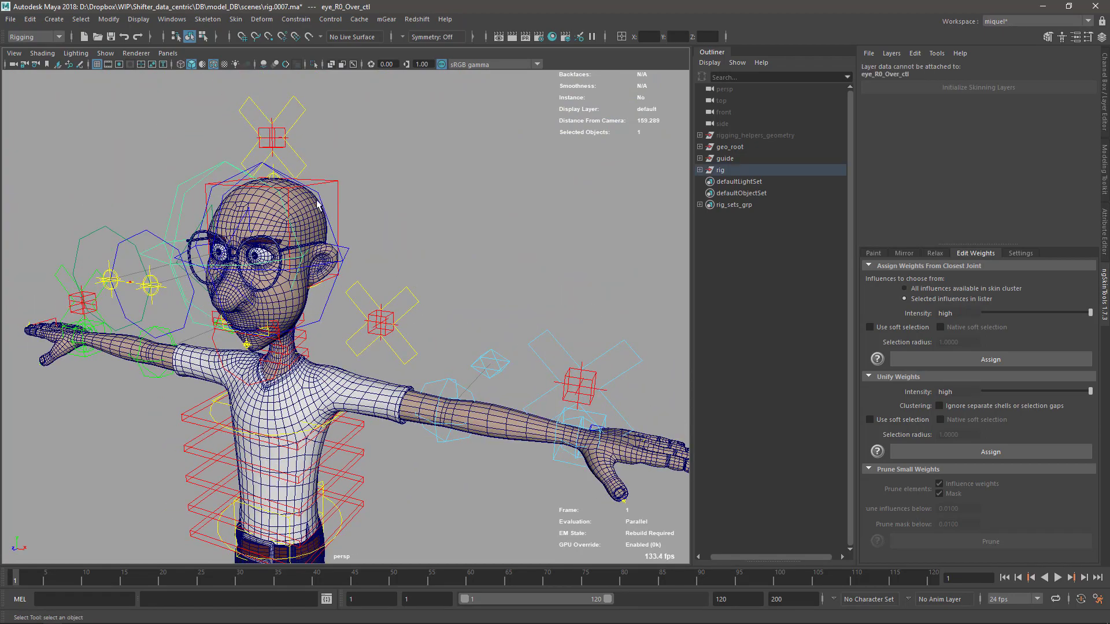
{"action": "middle_click_drag", "start_coordinate": [424, 321], "coordinate": [380, 287], "text": "alt"}
{"action": "left_click", "coordinate": [371, 268]}
{"action": "middle_click_drag", "start_coordinate": [476, 340], "coordinate": [479, 82], "text": "alt"}
{"action": "left_click", "coordinate": [289, 255]}
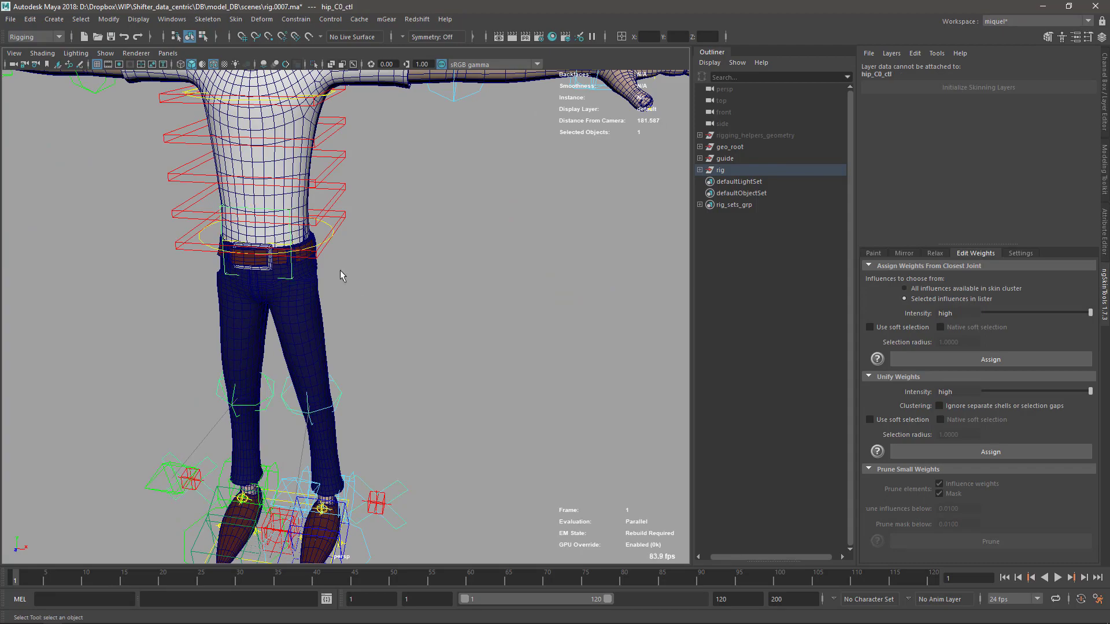
{"action": "left_click_drag", "start_coordinate": [289, 254], "coordinate": [328, 311], "text": "alt"}
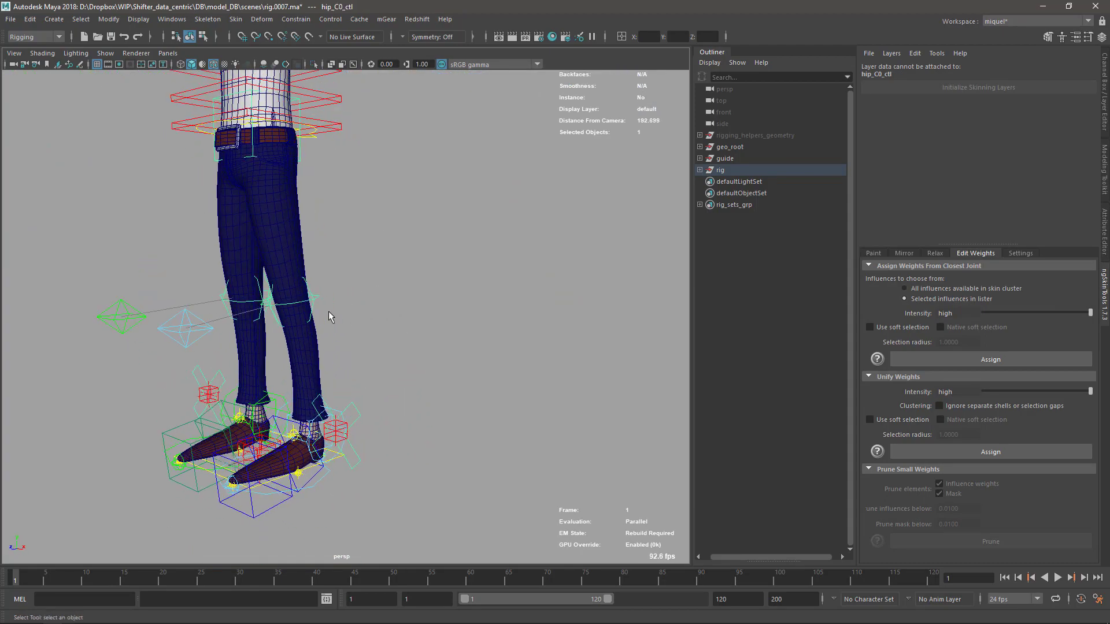
{"action": "middle_click_drag", "start_coordinate": [385, 165], "coordinate": [432, 317], "text": "alt"}
{"action": "left_click_drag", "start_coordinate": [432, 317], "coordinate": [445, 258], "text": "alt"}
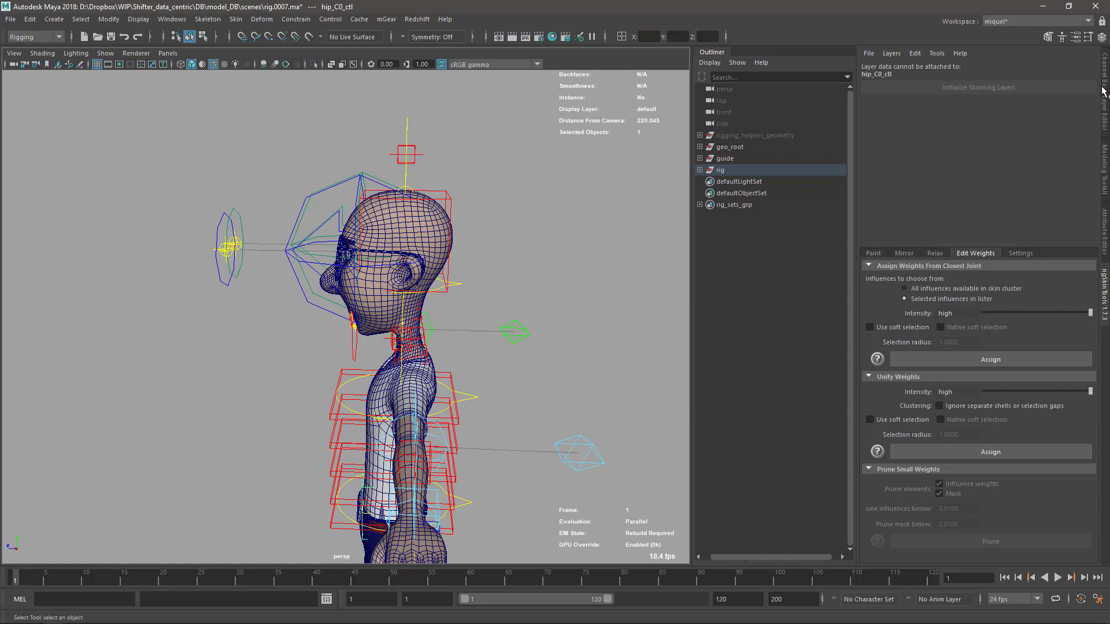
{"action": "left_click_drag", "start_coordinate": [490, 401], "coordinate": [537, 252], "text": "alt"}
Step: Show the Channel Box and display the attributes of the head control
{"action": "key", "text": "ctrl+a"}
{"action": "left_click", "coordinate": [536, 192]}
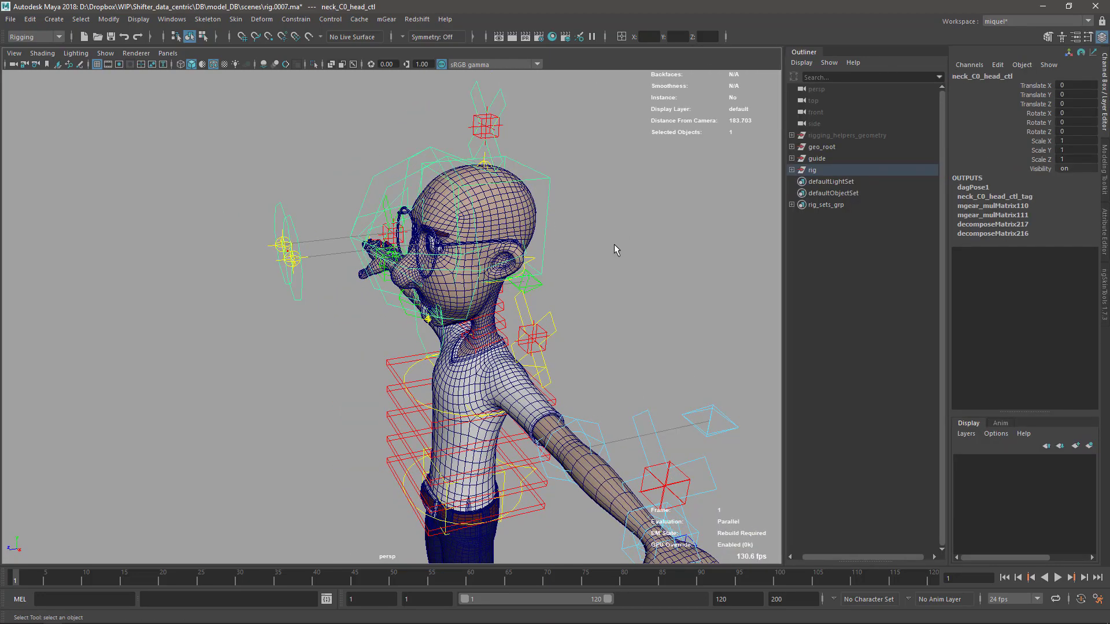
{"action": "left_click_drag", "start_coordinate": [535, 192], "coordinate": [713, 229], "text": "alt"}
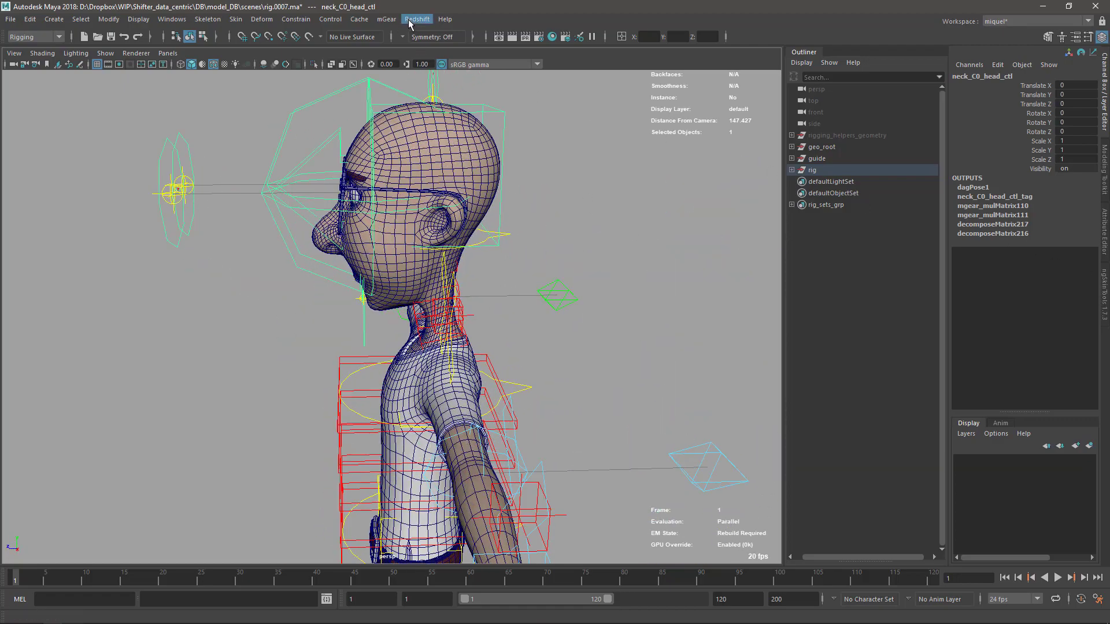
Step: Open the mGear Shifter Guides UI
{"action": "left_click", "coordinate": [382, 22]}
{"action": "mouse_move", "coordinate": [402, 37]}
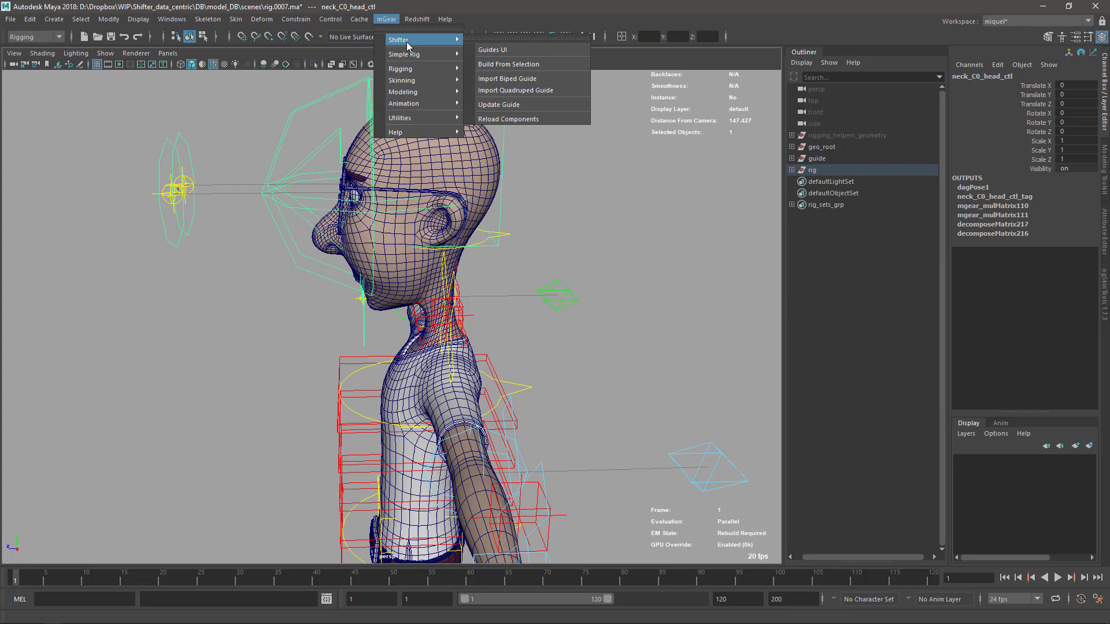
{"action": "left_click", "coordinate": [495, 51]}
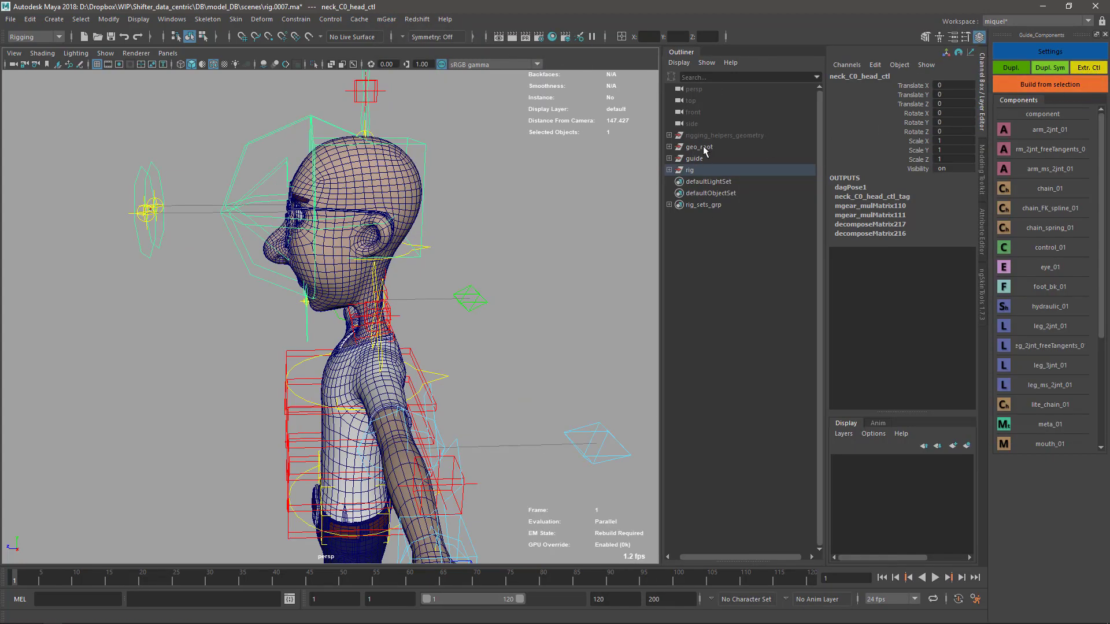
Step: Hide the guide group so only the built rig's controls remain in view
{"action": "left_click_drag", "start_coordinate": [503, 238], "coordinate": [464, 217], "text": "alt"}
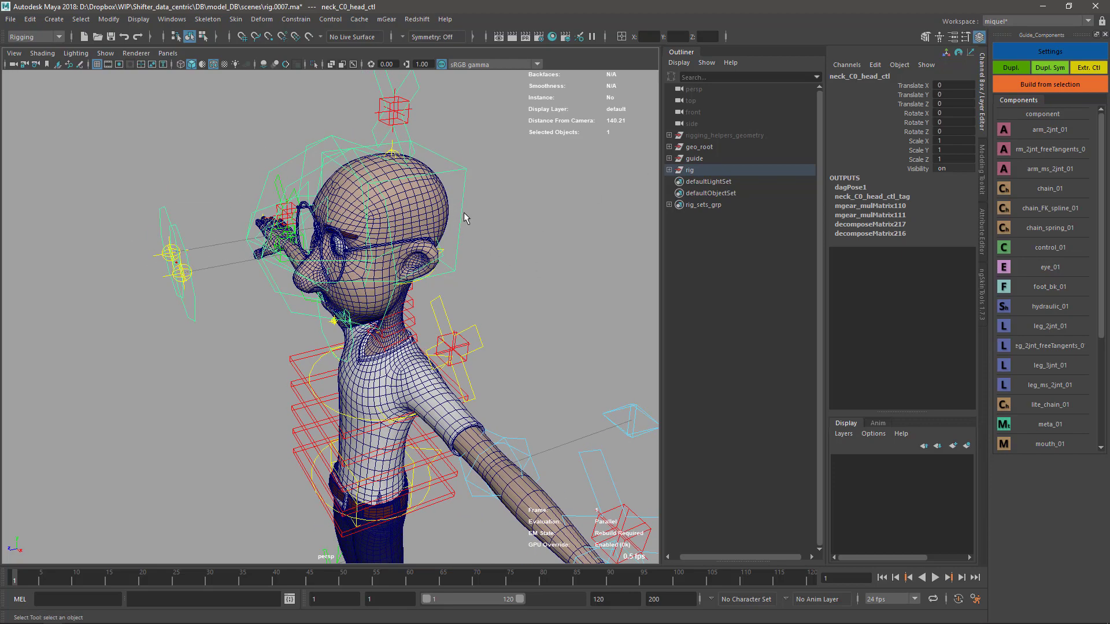
{"action": "left_click_drag", "start_coordinate": [316, 293], "coordinate": [317, 299], "text": "alt"}
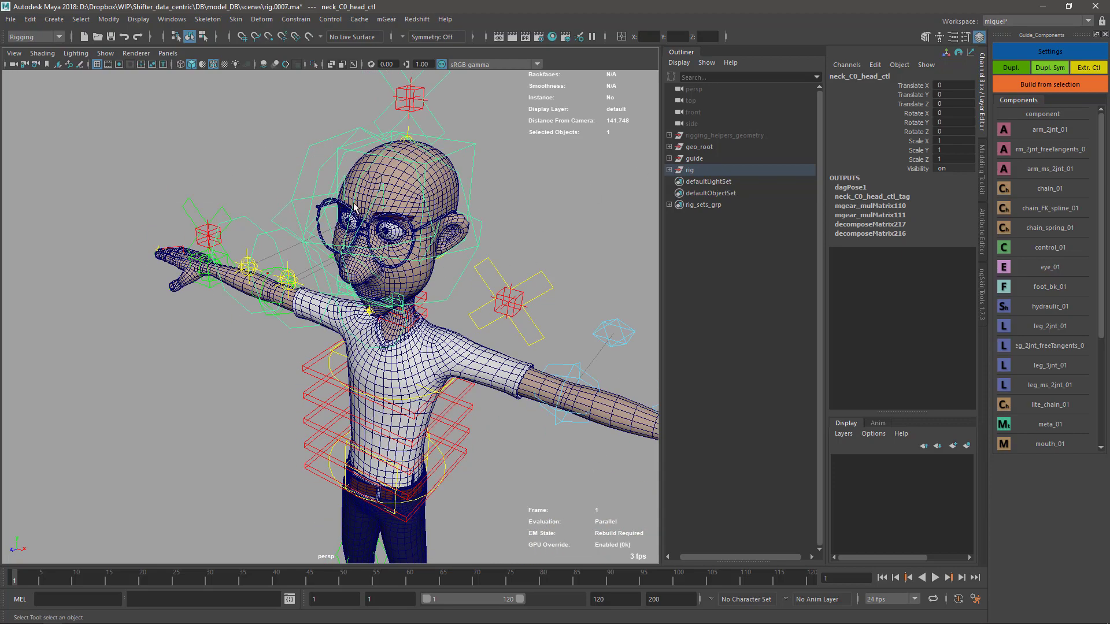
{"action": "left_click", "coordinate": [694, 159]}
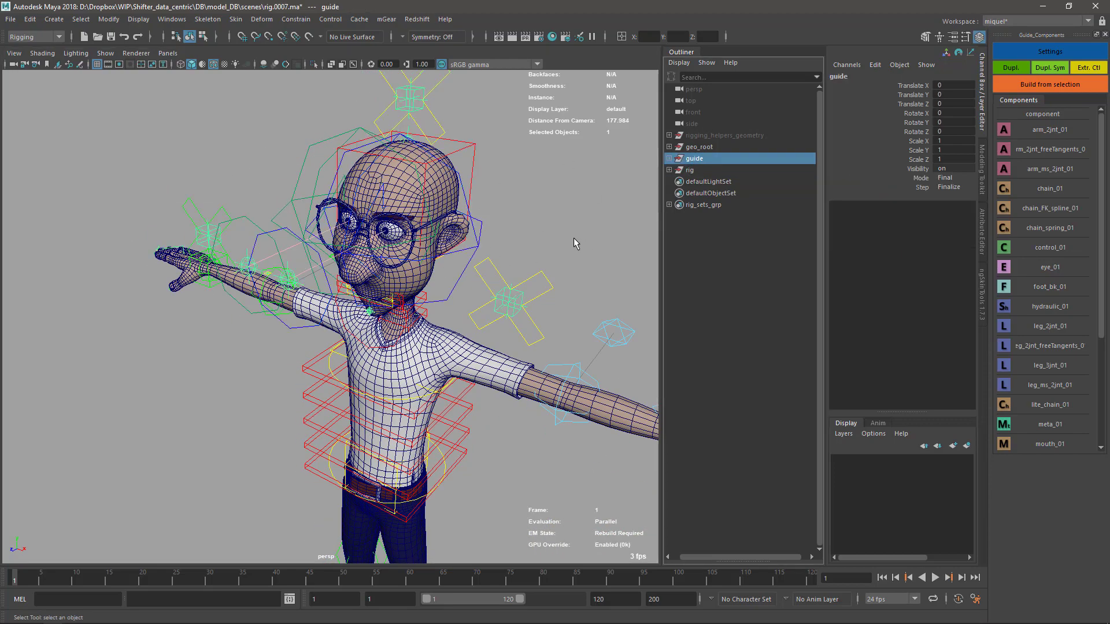
{"action": "key", "text": "ctrl+h"}
Step: Scale down the CVs of the cross-shaped head UI control above the head, returning to object selection
{"action": "left_click_drag", "start_coordinate": [574, 243], "coordinate": [482, 247], "text": "alt"}
{"action": "left_click", "coordinate": [337, 188]}
{"action": "left_click_drag", "start_coordinate": [337, 189], "coordinate": [341, 211], "text": "alt"}
{"action": "key", "text": "F8"}
{"action": "left_click_drag", "start_coordinate": [262, 154], "coordinate": [388, 251]}
{"action": "key", "text": "r"}
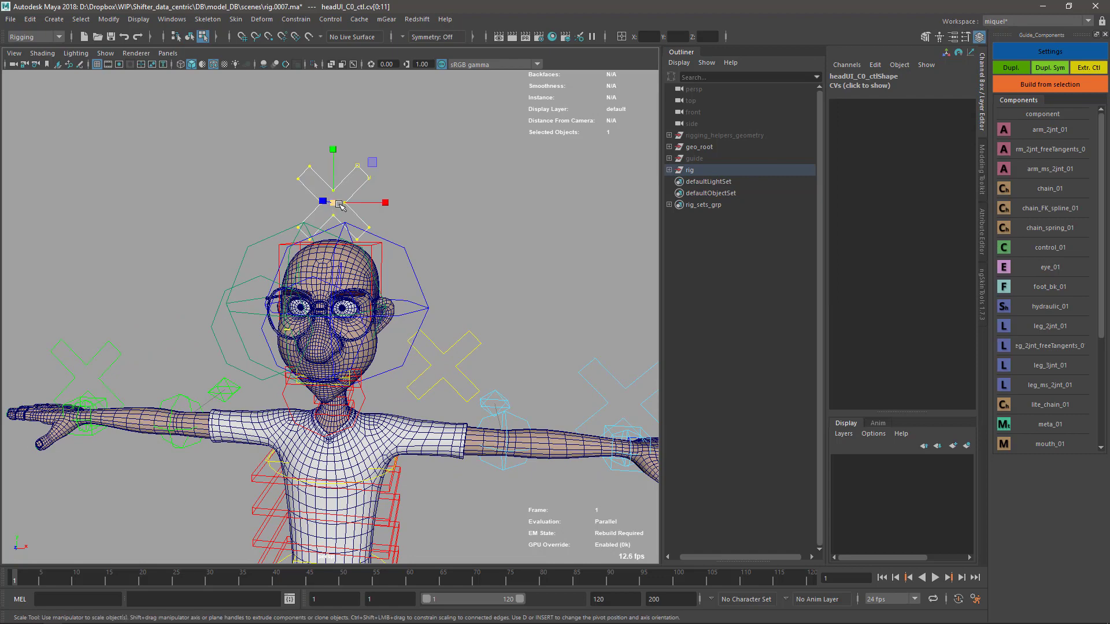
{"action": "left_click_drag", "start_coordinate": [339, 204], "coordinate": [307, 215]}
{"action": "key", "text": "q"}
{"action": "key", "text": "F8"}
Step: Scale down the CVs of the cross-shaped spine UI control beside the neck, returning to object selection
{"action": "left_click_drag", "start_coordinate": [433, 294], "coordinate": [456, 330], "text": "alt"}
{"action": "middle_click_drag", "start_coordinate": [420, 347], "coordinate": [388, 260], "text": "alt"}
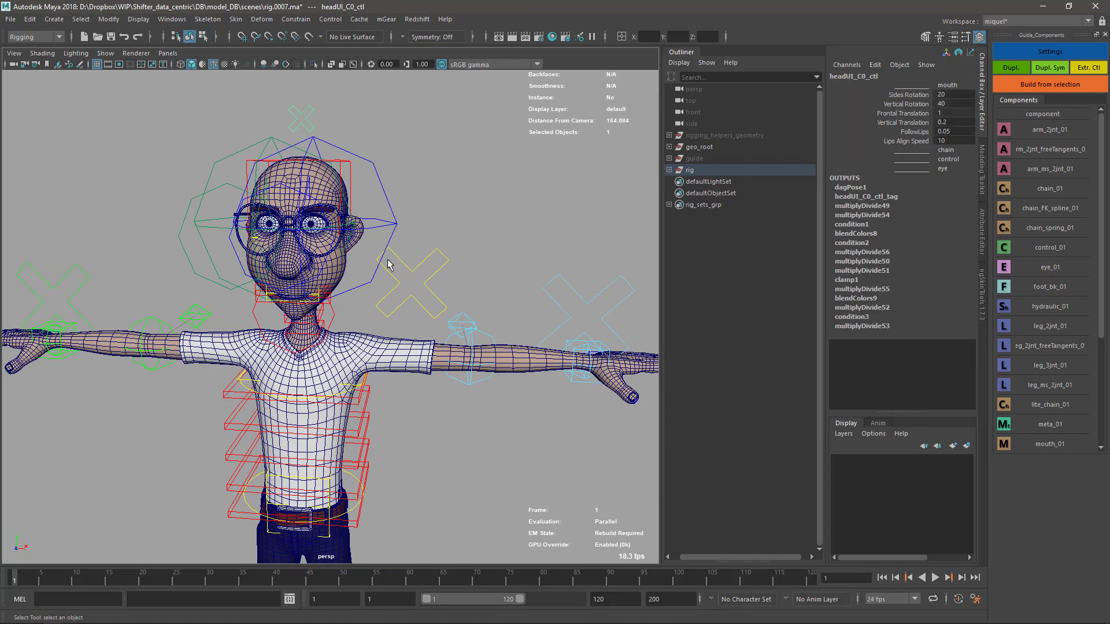
{"action": "left_click_drag", "start_coordinate": [415, 311], "coordinate": [413, 314]}
{"action": "key", "text": "F8"}
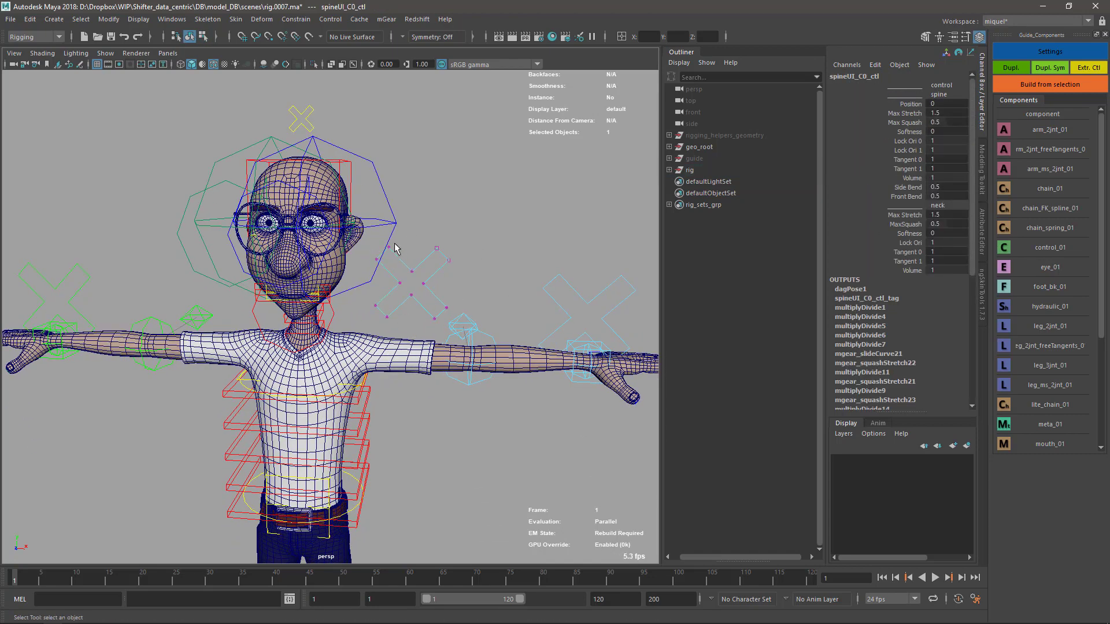
{"action": "left_click_drag", "start_coordinate": [354, 228], "coordinate": [456, 339]}
{"action": "key", "text": "r"}
{"action": "left_click_drag", "start_coordinate": [415, 284], "coordinate": [382, 288]}
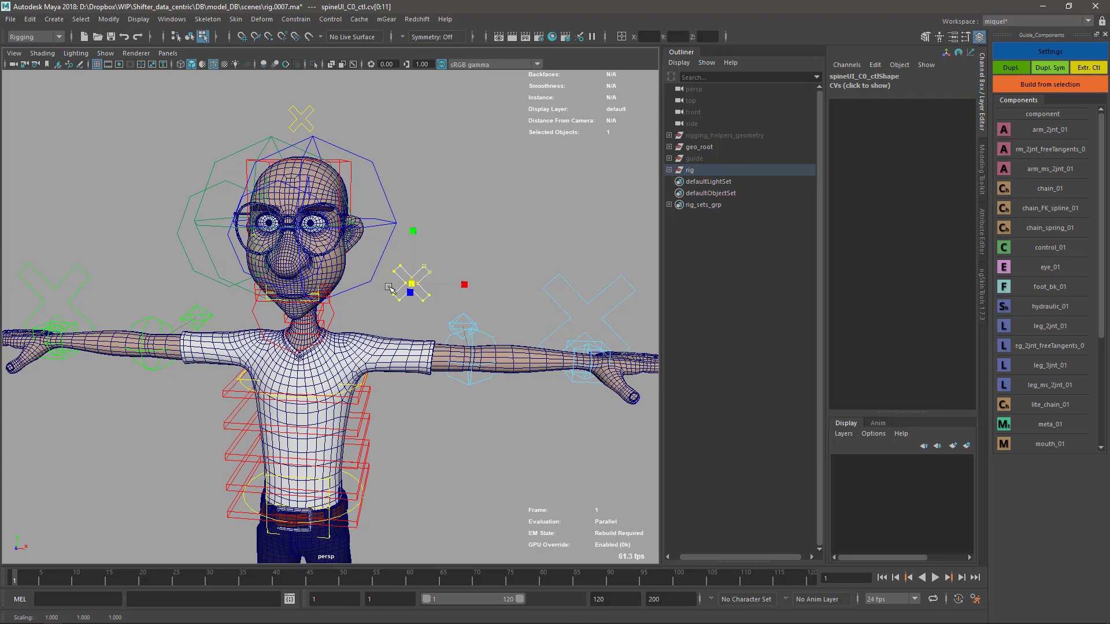
{"action": "key", "text": "q"}
{"action": "key", "text": "F8"}
Step: Select all CVs of the cross-shaped UI control above the left hand
{"action": "left_click_drag", "start_coordinate": [515, 372], "coordinate": [509, 364], "text": "alt"}
{"action": "middle_click_drag", "start_coordinate": [508, 363], "coordinate": [441, 299], "text": "alt"}
{"action": "left_click", "coordinate": [508, 254]}
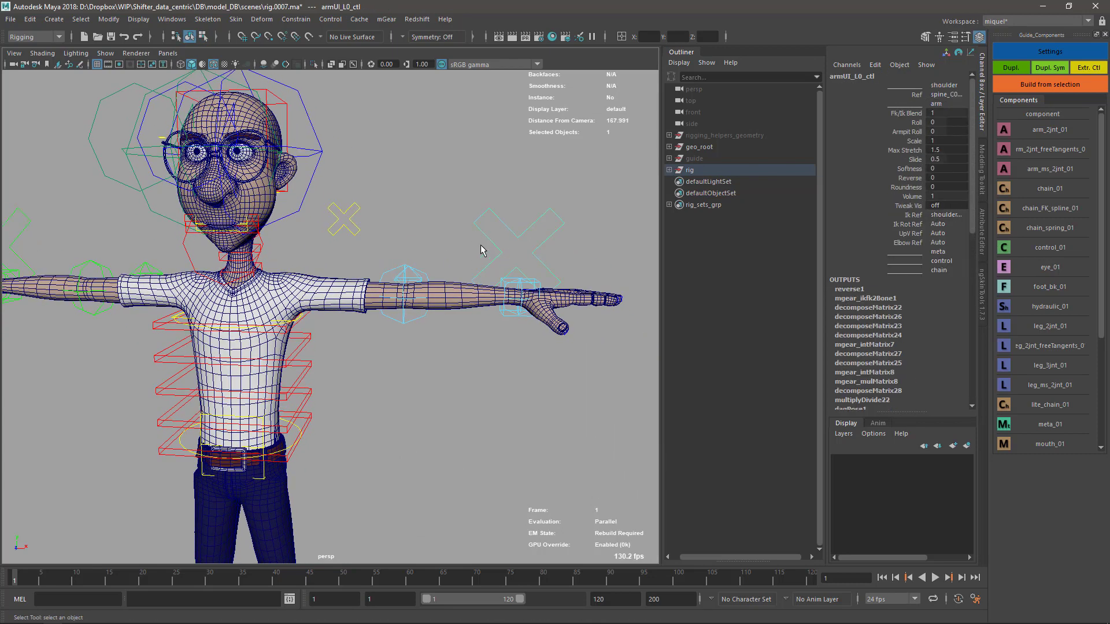
{"action": "key", "text": "F8"}
{"action": "left_click_drag", "start_coordinate": [439, 170], "coordinate": [591, 323]}
Step: Try to scale down the left arm UI control's CVs on their own, and undo the change
{"action": "key", "text": "r"}
{"action": "left_click_drag", "start_coordinate": [519, 255], "coordinate": [491, 257]}
{"action": "key", "text": "q"}
{"action": "key", "text": "F8"}
{"action": "key", "text": "ctrl+z"}
{"action": "key", "text": "ctrl+z"}
Step: Add the right arm UI control's CVs to the selection and scale down both arm UI shapes together
{"action": "middle_click_drag", "start_coordinate": [201, 264], "coordinate": [367, 264], "text": "alt"}
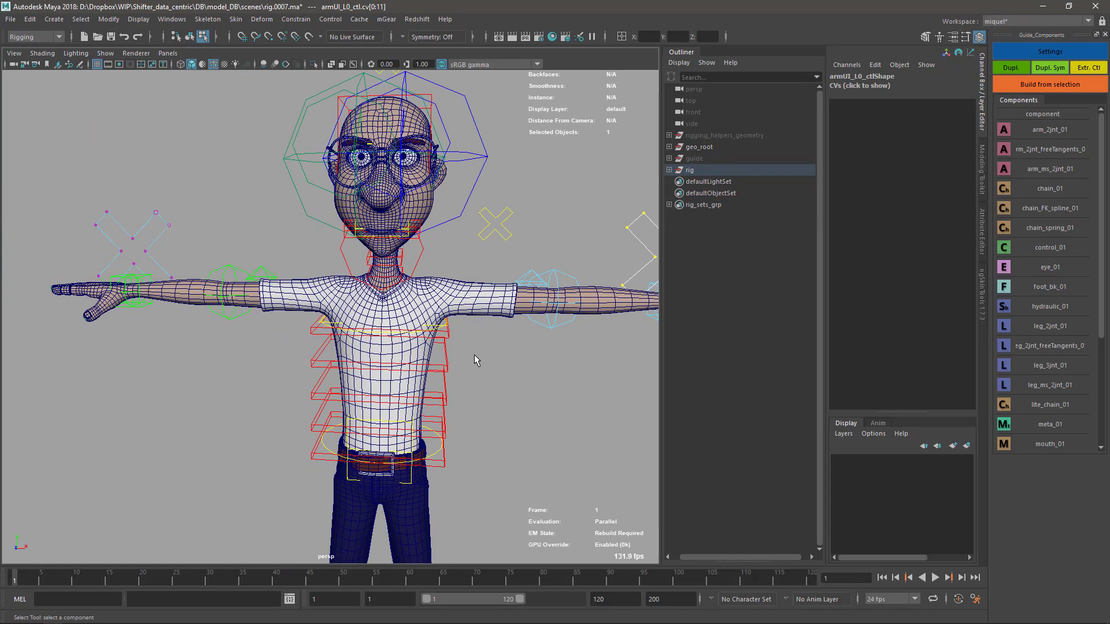
{"action": "right_click_drag", "start_coordinate": [473, 359], "coordinate": [310, 224], "text": "alt"}
{"action": "left_click_drag", "start_coordinate": [315, 249], "coordinate": [341, 307], "text": "shift"}
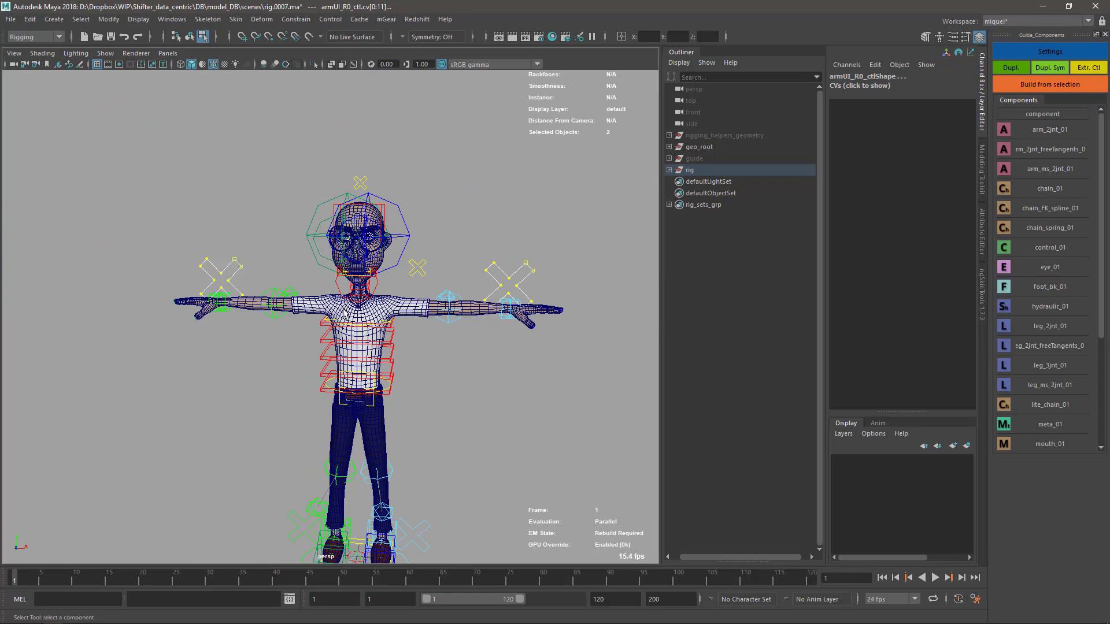
{"action": "key", "text": "r"}
{"action": "left_click_drag", "start_coordinate": [222, 282], "coordinate": [13, 354]}
{"action": "key", "text": "F8"}
{"action": "key", "text": "q"}
Step: Replace the spine UI control's shape with that of the diamond-shaped control behind the left elbow
{"action": "middle_click_drag", "start_coordinate": [433, 324], "coordinate": [399, 167], "text": "alt"}
{"action": "left_click_drag", "start_coordinate": [405, 338], "coordinate": [399, 325], "text": "alt"}
{"action": "middle_click_drag", "start_coordinate": [413, 278], "coordinate": [456, 240], "text": "alt"}
{"action": "left_click_drag", "start_coordinate": [486, 335], "coordinate": [442, 327], "text": "alt"}
{"action": "left_click", "coordinate": [495, 338]}
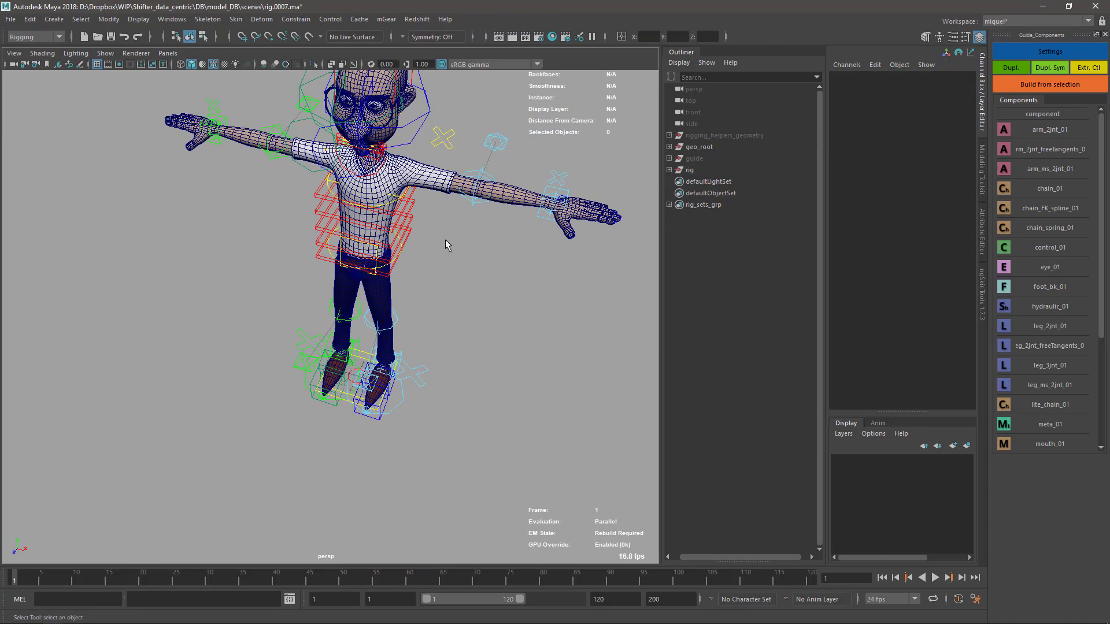
{"action": "left_click_drag", "start_coordinate": [449, 205], "coordinate": [471, 221], "text": "alt"}
{"action": "left_click", "coordinate": [453, 227]}
{"action": "left_click", "coordinate": [406, 196], "text": "shift"}
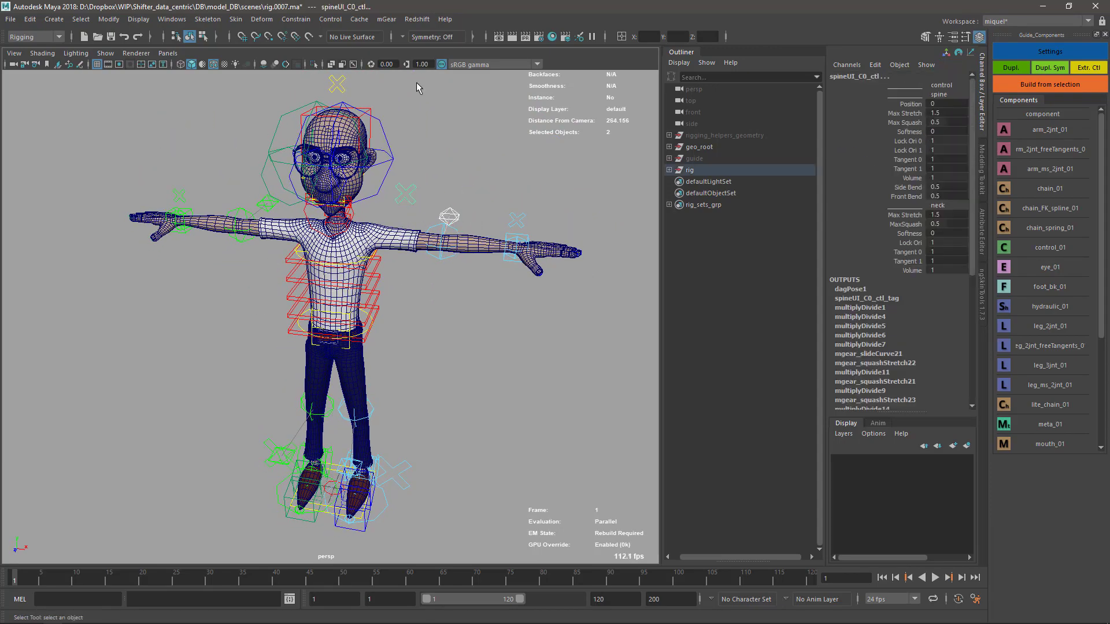
{"action": "left_click", "coordinate": [386, 19]}
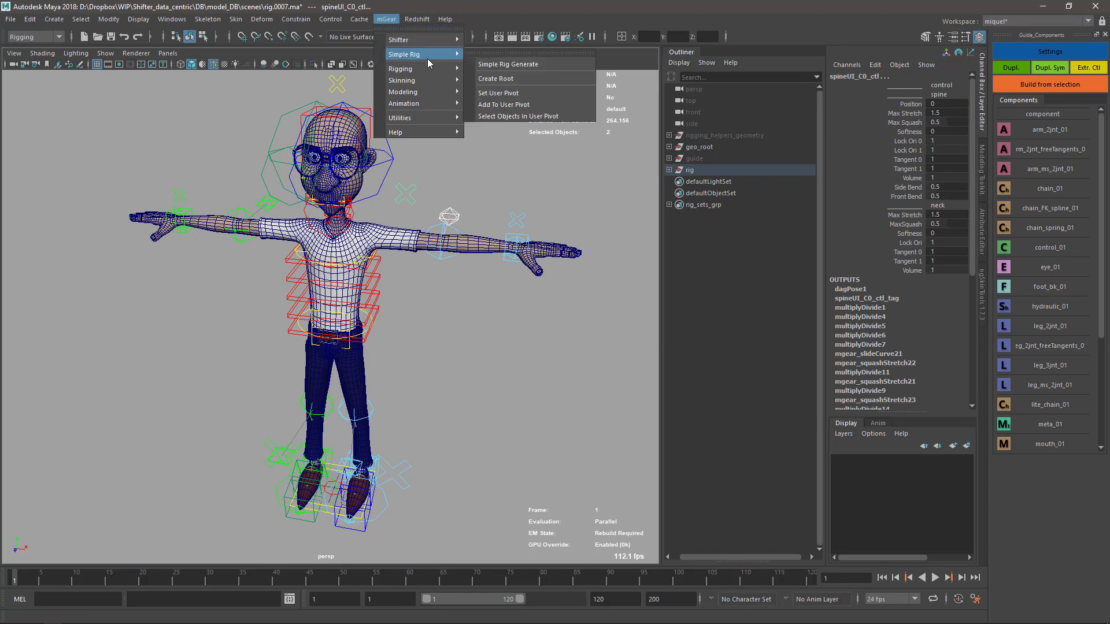
{"action": "mouse_move", "coordinate": [425, 70]}
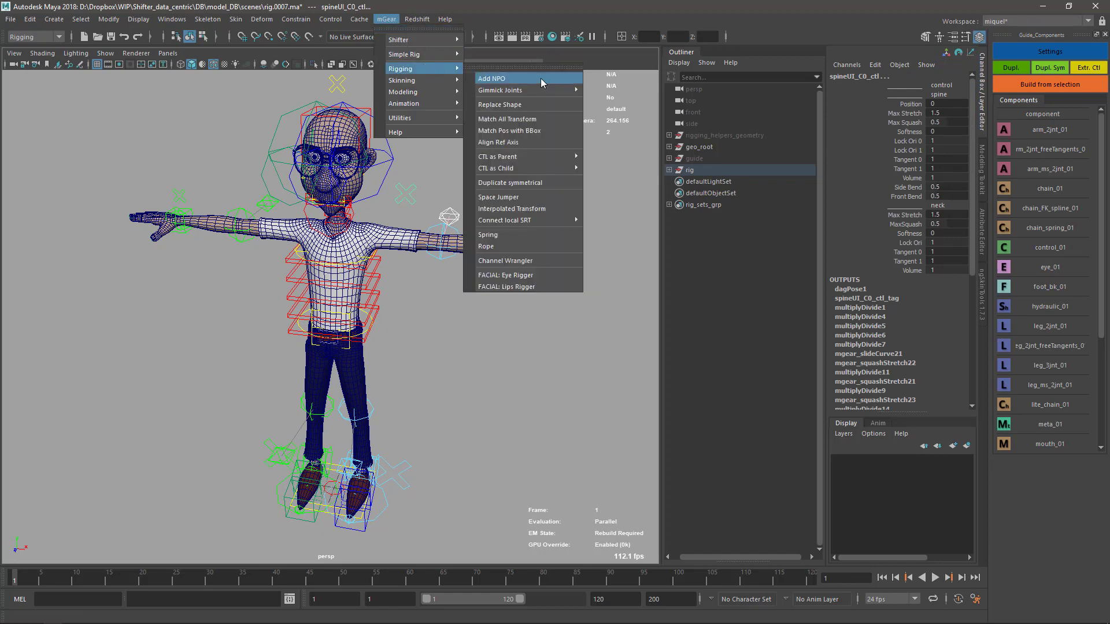
{"action": "left_click", "coordinate": [520, 105]}
{"action": "left_click_drag", "start_coordinate": [506, 192], "coordinate": [431, 192], "text": "alt"}
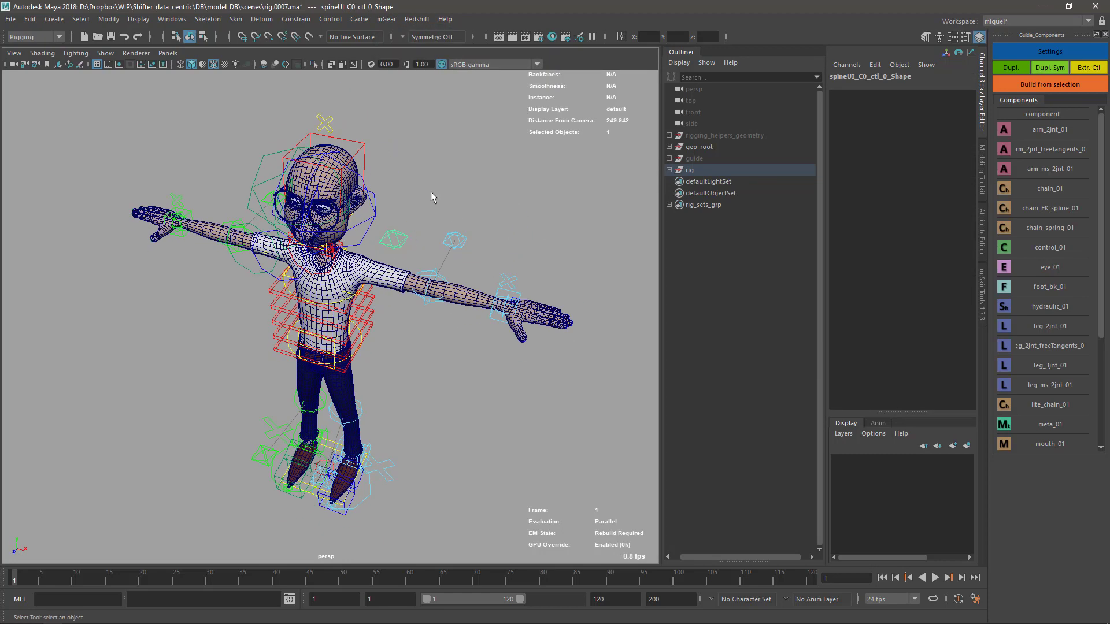
{"action": "left_click", "coordinate": [385, 256]}
{"action": "left_click", "coordinate": [396, 250]}
{"action": "left_click_drag", "start_coordinate": [396, 250], "coordinate": [405, 199], "text": "alt"}
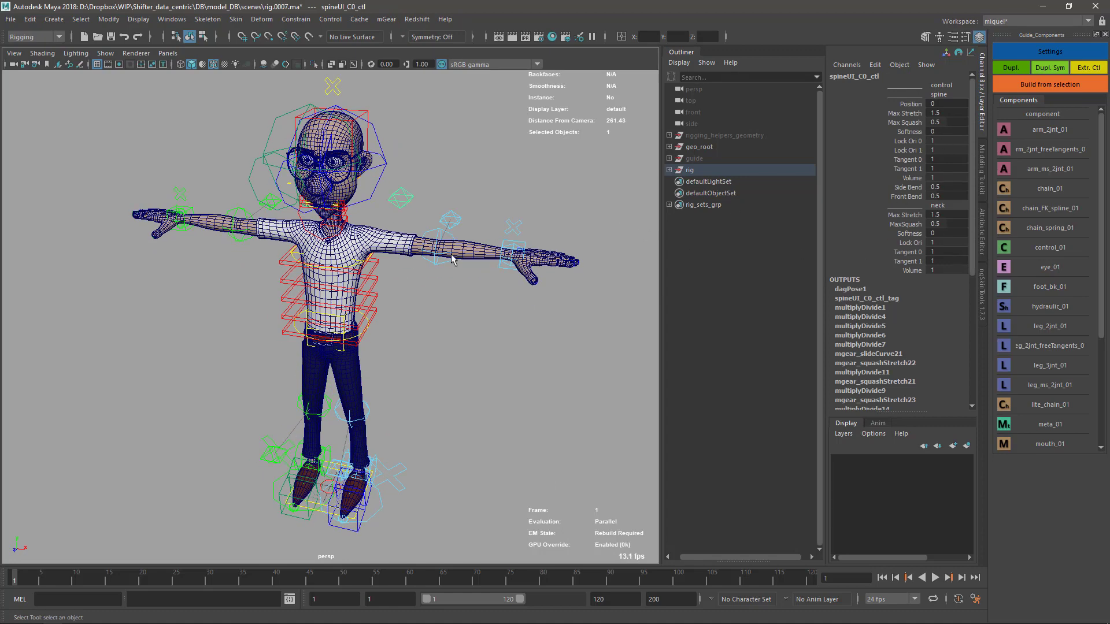
Step: Replace the spine UI control's shape with the head UI control's cross shape
{"action": "left_click_drag", "start_coordinate": [448, 236], "coordinate": [487, 231], "text": "alt"}
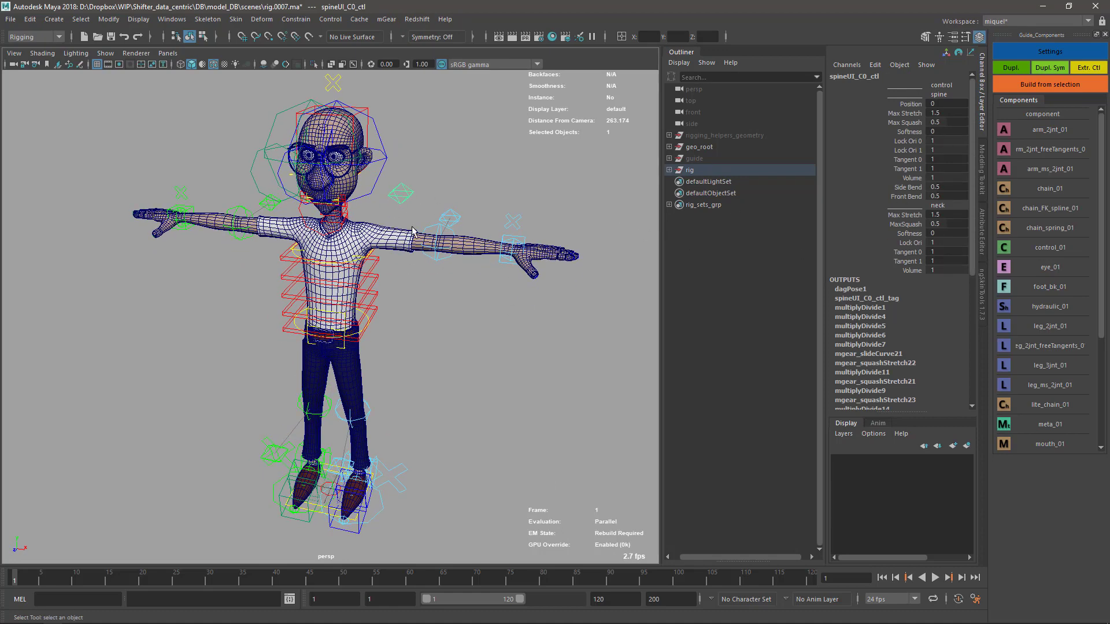
{"action": "left_click", "coordinate": [341, 101]}
{"action": "left_click", "coordinate": [401, 196], "text": "shift"}
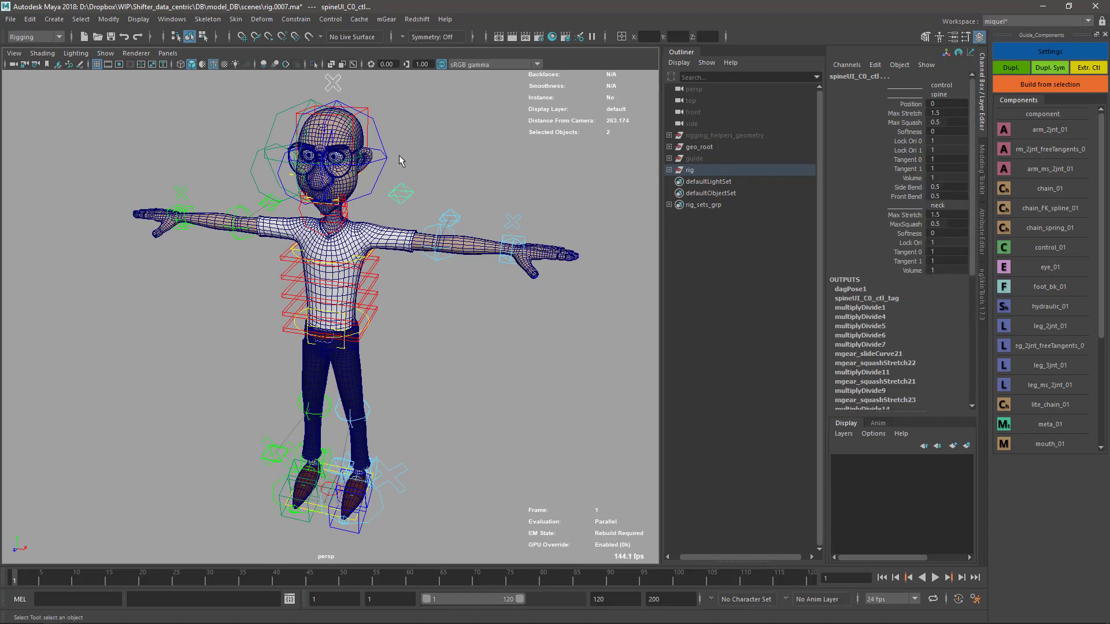
{"action": "left_click", "coordinate": [386, 19]}
{"action": "mouse_move", "coordinate": [422, 68]}
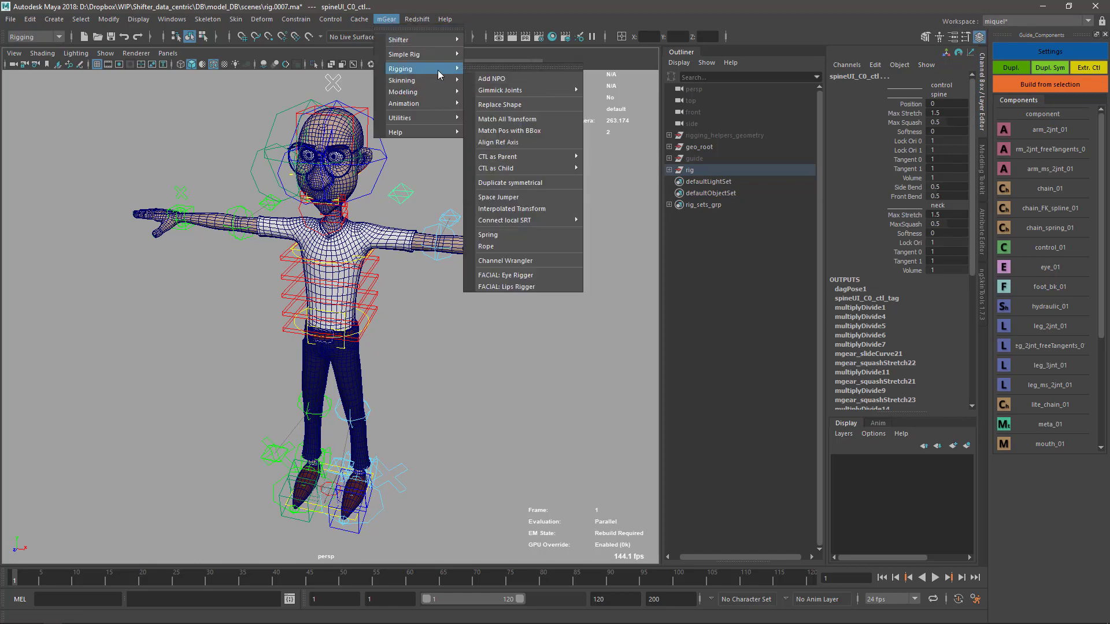
{"action": "left_click", "coordinate": [532, 105]}
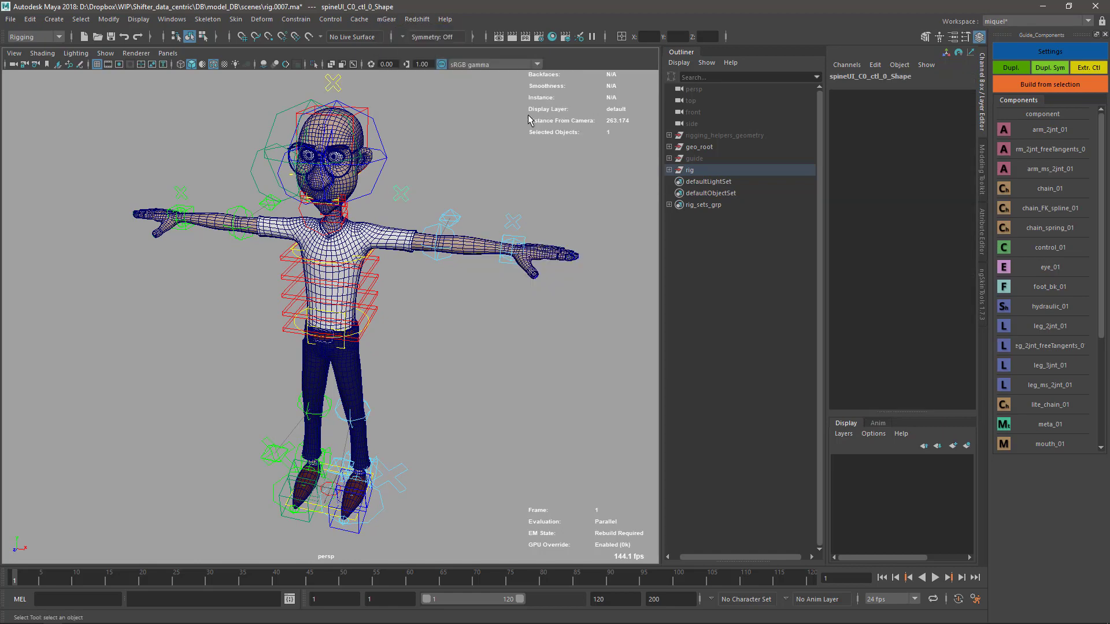
{"action": "left_click_drag", "start_coordinate": [470, 357], "coordinate": [506, 227], "text": "alt"}
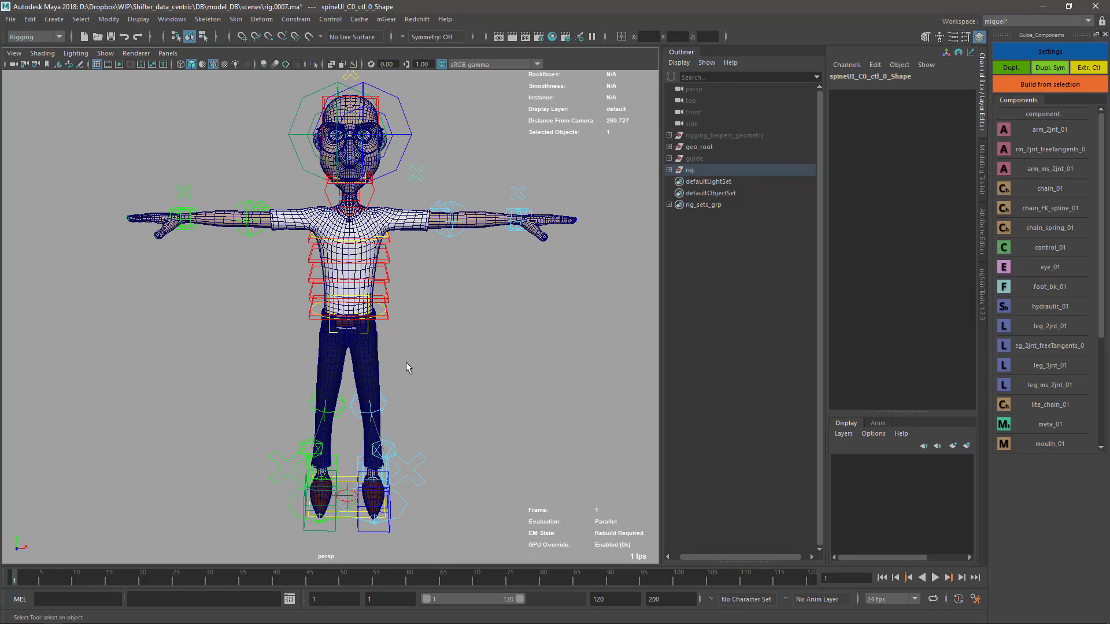
Step: Select the CVs of the large over controls around the eyes and scale them down in front of the face
{"action": "left_click_drag", "start_coordinate": [406, 362], "coordinate": [459, 406], "text": "alt"}
{"action": "left_click_drag", "start_coordinate": [504, 277], "coordinate": [458, 312], "text": "alt"}
{"action": "middle_click_drag", "start_coordinate": [430, 230], "coordinate": [407, 301], "text": "alt"}
{"action": "scroll", "coordinate": [401, 228], "scroll_direction": "up", "scroll_amount": 4}
{"action": "left_click_drag", "start_coordinate": [407, 301], "coordinate": [324, 279], "text": "alt"}
{"action": "scroll", "coordinate": [352, 231], "scroll_direction": "up", "scroll_amount": 3}
{"action": "middle_click_drag", "start_coordinate": [352, 231], "coordinate": [423, 297], "text": "alt"}
{"action": "left_click_drag", "start_coordinate": [424, 297], "coordinate": [341, 277], "text": "alt"}
{"action": "left_click_drag", "start_coordinate": [133, 152], "coordinate": [170, 191]}
{"action": "middle_click_drag", "start_coordinate": [231, 156], "coordinate": [385, 113], "text": "alt"}
{"action": "right_click_drag", "start_coordinate": [386, 113], "coordinate": [315, 190], "text": "alt"}
{"action": "key", "text": "F8"}
{"action": "left_click_drag", "start_coordinate": [220, 133], "coordinate": [482, 369]}
{"action": "key", "text": "r"}
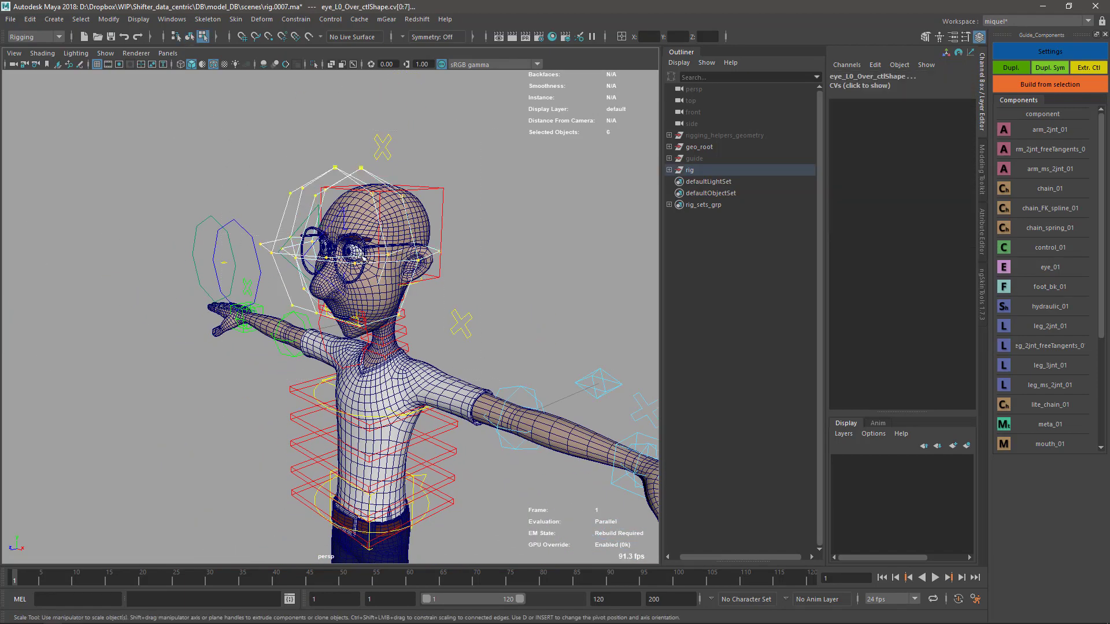
{"action": "middle_click_drag", "start_coordinate": [341, 261], "coordinate": [328, 261]}
{"action": "left_click_drag", "start_coordinate": [329, 261], "coordinate": [528, 371], "text": "alt"}
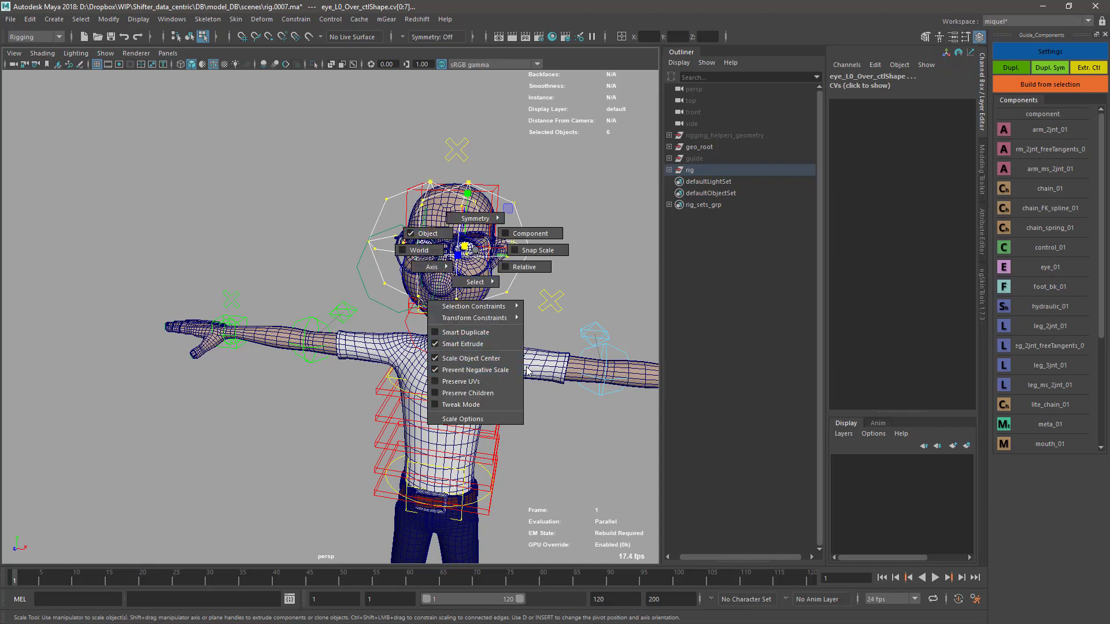
{"action": "left_click_drag", "start_coordinate": [566, 339], "coordinate": [567, 341]}
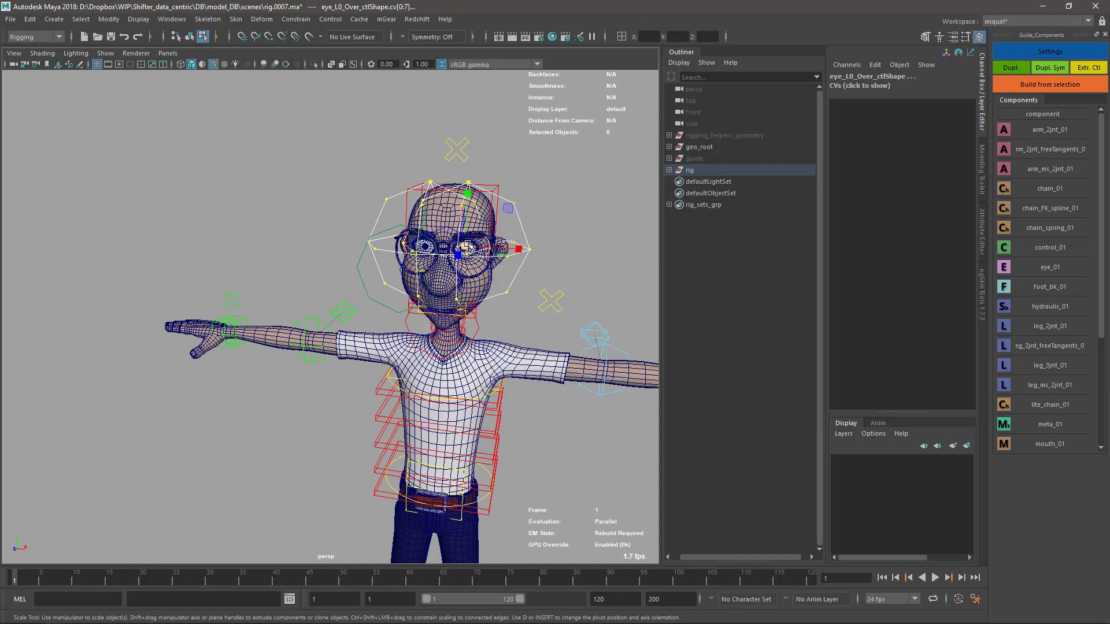
{"action": "left_click_drag", "start_coordinate": [466, 248], "coordinate": [381, 266]}
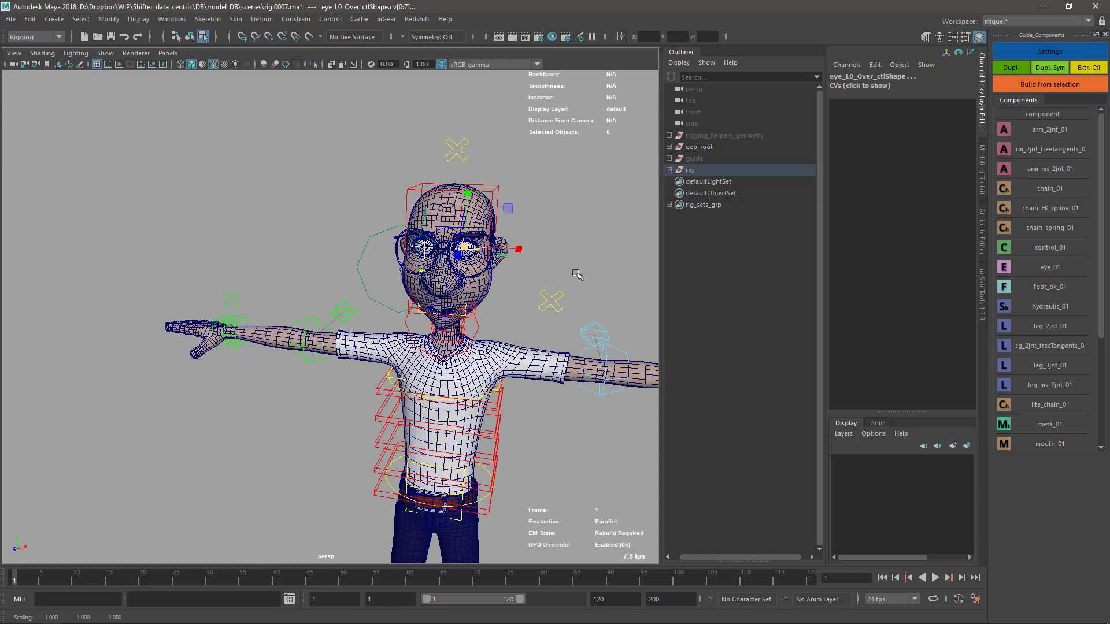
Step: Select the CVs of the left and right eye IK controls in front of the face and scale both circles down together
{"action": "left_click_drag", "start_coordinate": [576, 273], "coordinate": [399, 249], "text": "alt"}
{"action": "key", "text": "F8"}
{"action": "key", "text": "q"}
{"action": "left_click_drag", "start_coordinate": [192, 188], "coordinate": [210, 228]}
{"action": "key", "text": "r"}
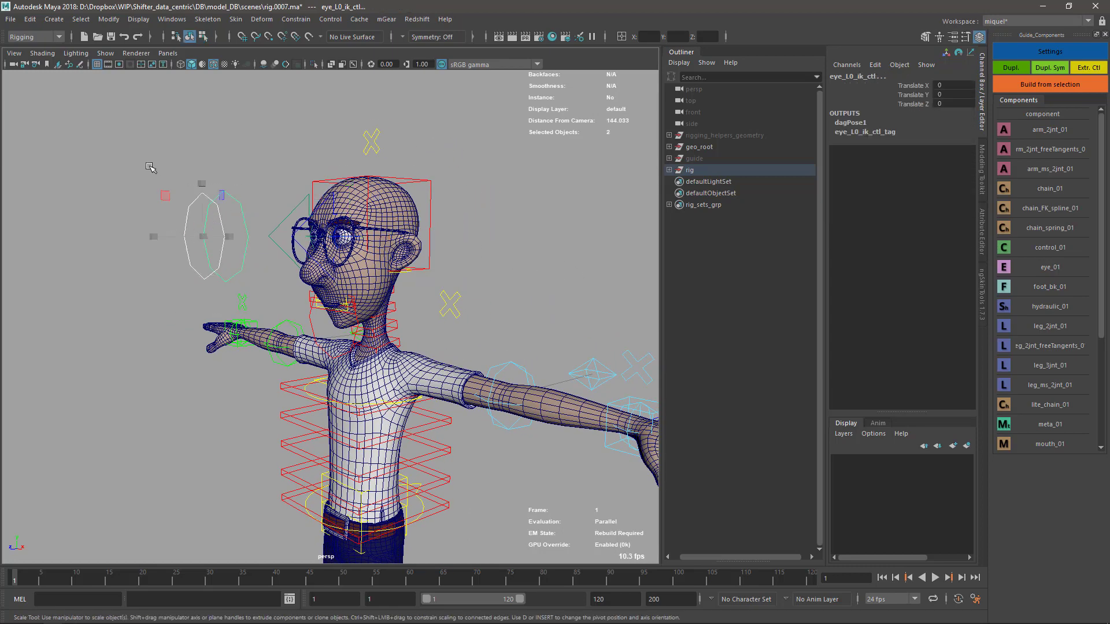
{"action": "key", "text": "F8"}
{"action": "key", "text": "q"}
{"action": "left_click_drag", "start_coordinate": [148, 172], "coordinate": [260, 277]}
{"action": "key", "text": "r"}
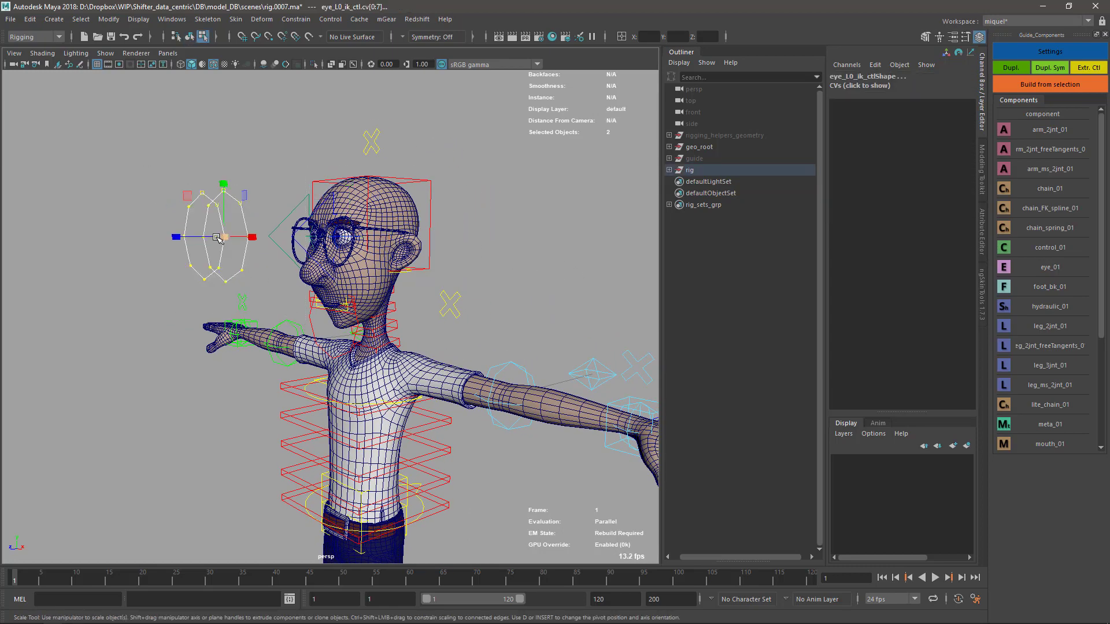
{"action": "left_click_drag", "start_coordinate": [224, 237], "coordinate": [144, 268]}
{"action": "left_click_drag", "start_coordinate": [243, 194], "coordinate": [289, 277], "text": "alt"}
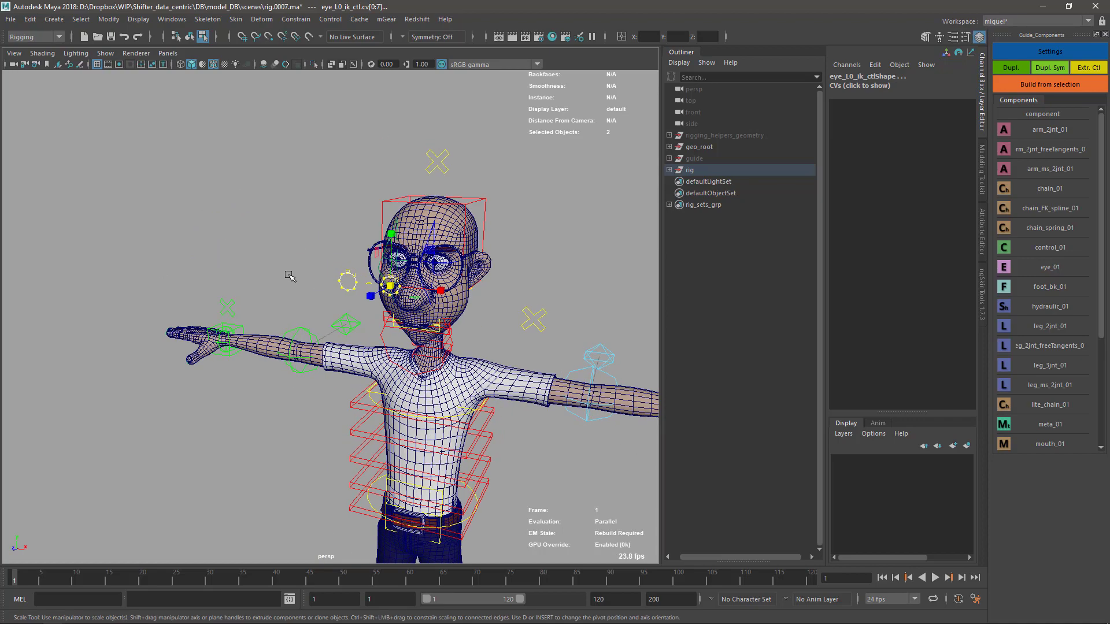
Step: Scale the CVs of the central eyes aim control located between the two small eye circles
{"action": "key", "text": "q"}
{"action": "key", "text": "F8"}
{"action": "left_click", "coordinate": [370, 288]}
{"action": "left_click_drag", "start_coordinate": [371, 288], "coordinate": [279, 322], "text": "alt"}
{"action": "key", "text": "F8"}
{"action": "scroll", "coordinate": [317, 357], "scroll_direction": "up", "scroll_amount": 4}
{"action": "middle_click_drag", "start_coordinate": [268, 315], "coordinate": [332, 280], "text": "alt"}
{"action": "key", "text": "r"}
{"action": "left_click_drag", "start_coordinate": [388, 253], "coordinate": [298, 251]}
Step: Rotate the CVs of the eyes aim control so its rectangle stands upright facing the eyes
{"action": "key", "text": "e"}
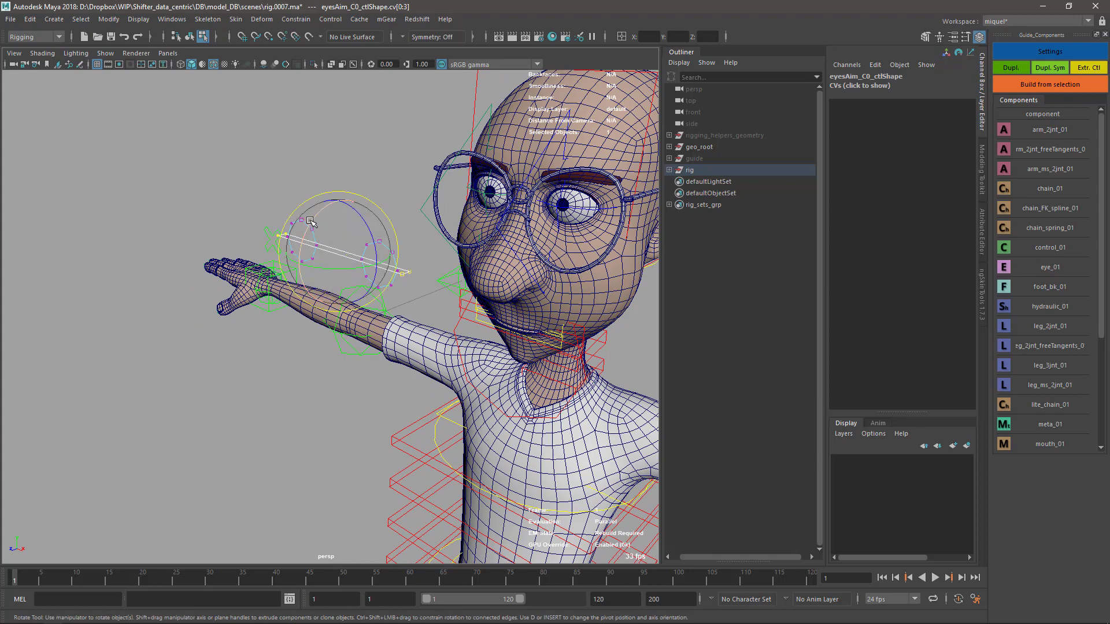
{"action": "left_click", "coordinate": [304, 231]}
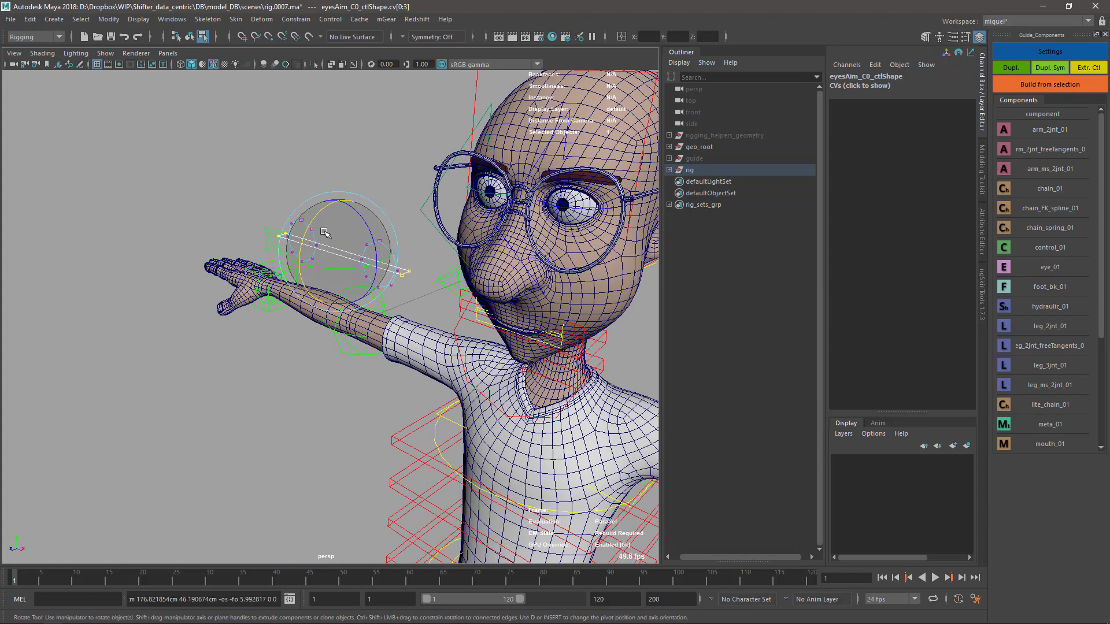
{"action": "left_click_drag", "start_coordinate": [317, 217], "coordinate": [287, 275]}
{"action": "left_click_drag", "start_coordinate": [398, 266], "coordinate": [361, 284], "text": "alt"}
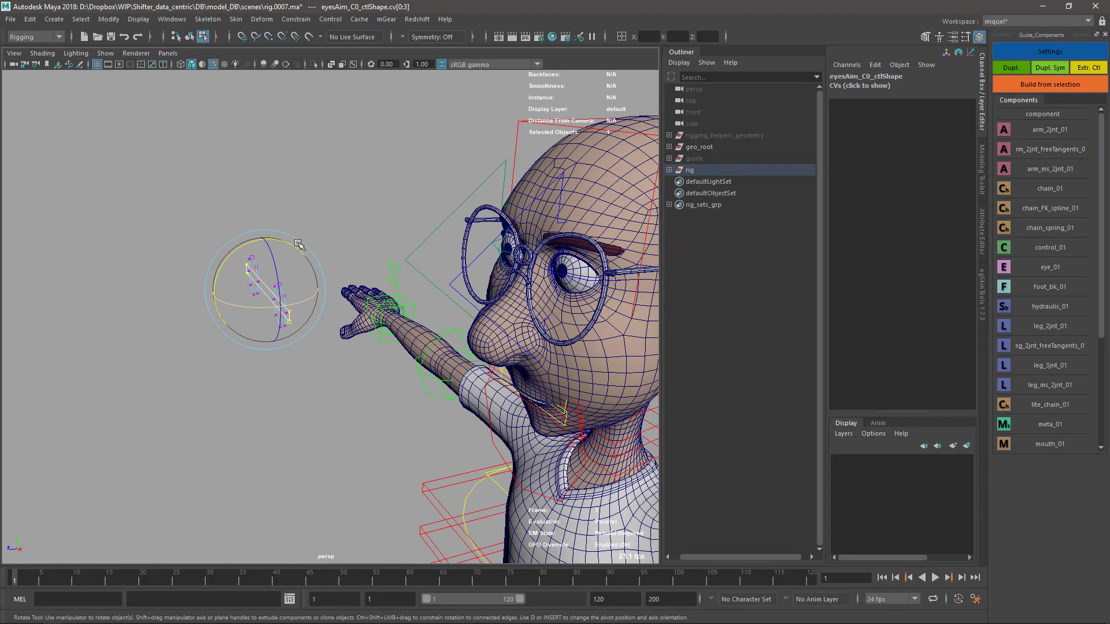
{"action": "left_click_drag", "start_coordinate": [236, 255], "coordinate": [384, 222], "text": "alt"}
{"action": "key", "text": "r"}
{"action": "key", "text": "q"}
{"action": "key", "text": "F8"}
Step: Show the character in wireframe and move the hip control's upper CVs down towards the belt
{"action": "middle_click_drag", "start_coordinate": [585, 336], "coordinate": [455, 205], "text": "alt"}
{"action": "scroll", "coordinate": [446, 286], "scroll_direction": "down", "scroll_amount": 6}
{"action": "left_click_drag", "start_coordinate": [455, 205], "coordinate": [479, 209], "text": "alt"}
{"action": "middle_click_drag", "start_coordinate": [489, 293], "coordinate": [481, 278], "text": "alt"}
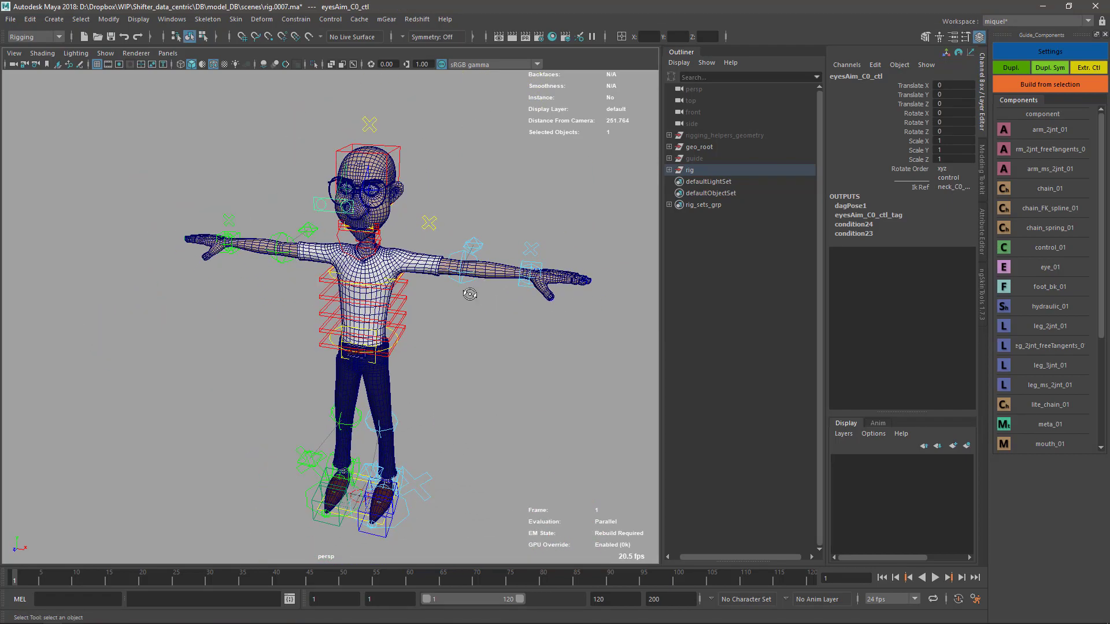
{"action": "scroll", "coordinate": [368, 318], "scroll_direction": "up", "scroll_amount": 6}
{"action": "left_click_drag", "start_coordinate": [368, 318], "coordinate": [413, 360], "text": "alt"}
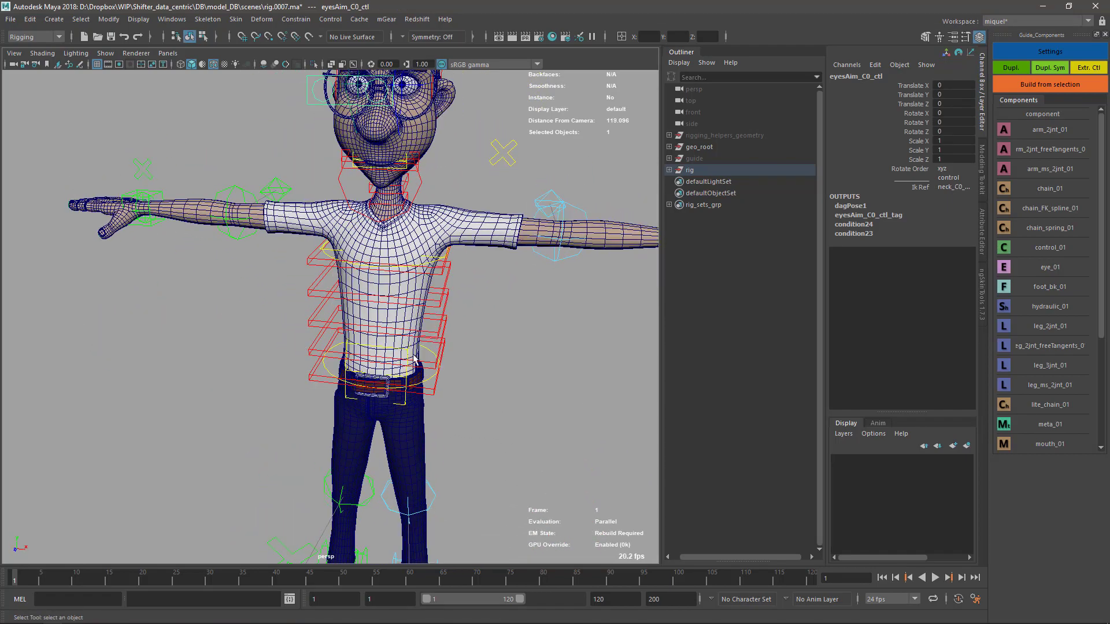
{"action": "left_click", "coordinate": [403, 359]}
{"action": "scroll", "coordinate": [399, 347], "scroll_direction": "down", "scroll_amount": 5}
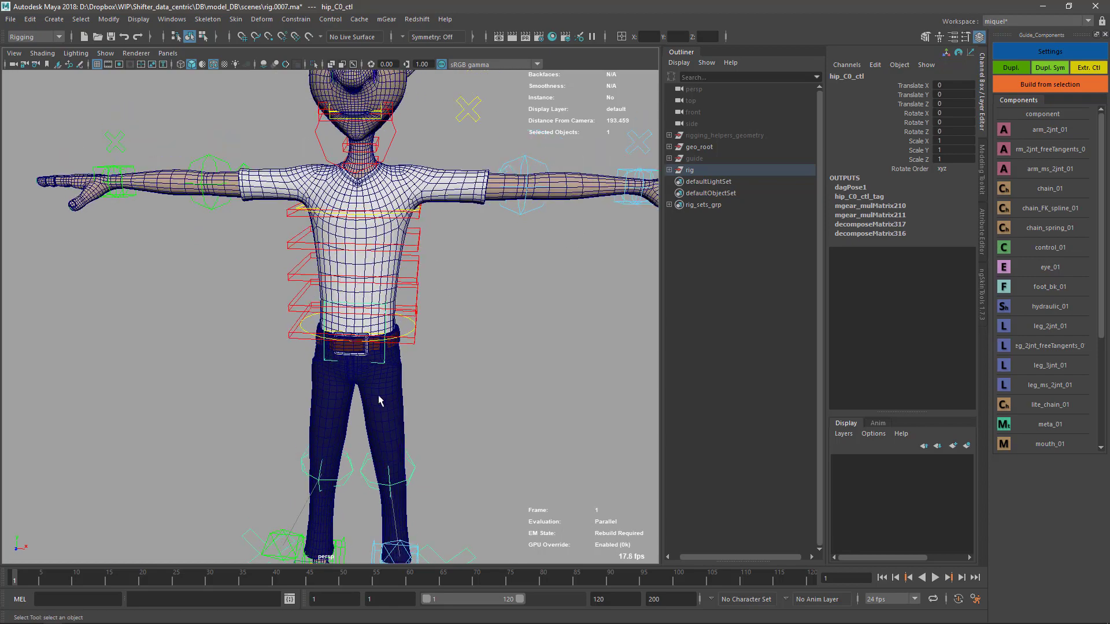
{"action": "left_click_drag", "start_coordinate": [379, 400], "coordinate": [367, 328], "text": "alt"}
{"action": "key", "text": "F8"}
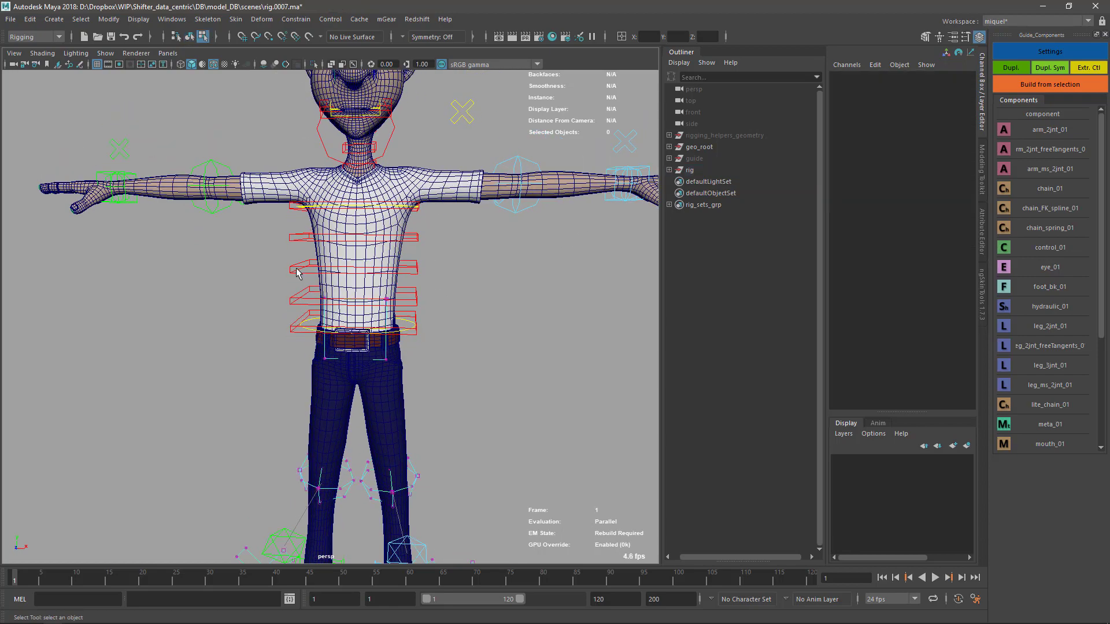
{"action": "left_click_drag", "start_coordinate": [293, 283], "coordinate": [381, 315]}
{"action": "key", "text": "4"}
{"action": "key", "text": "w"}
{"action": "left_click_drag", "start_coordinate": [359, 260], "coordinate": [358, 296]}
Step: Try to box-select only the hip control's lower CVs, without the nearby leg root controls' CVs
{"action": "left_click_drag", "start_coordinate": [309, 347], "coordinate": [421, 393]}
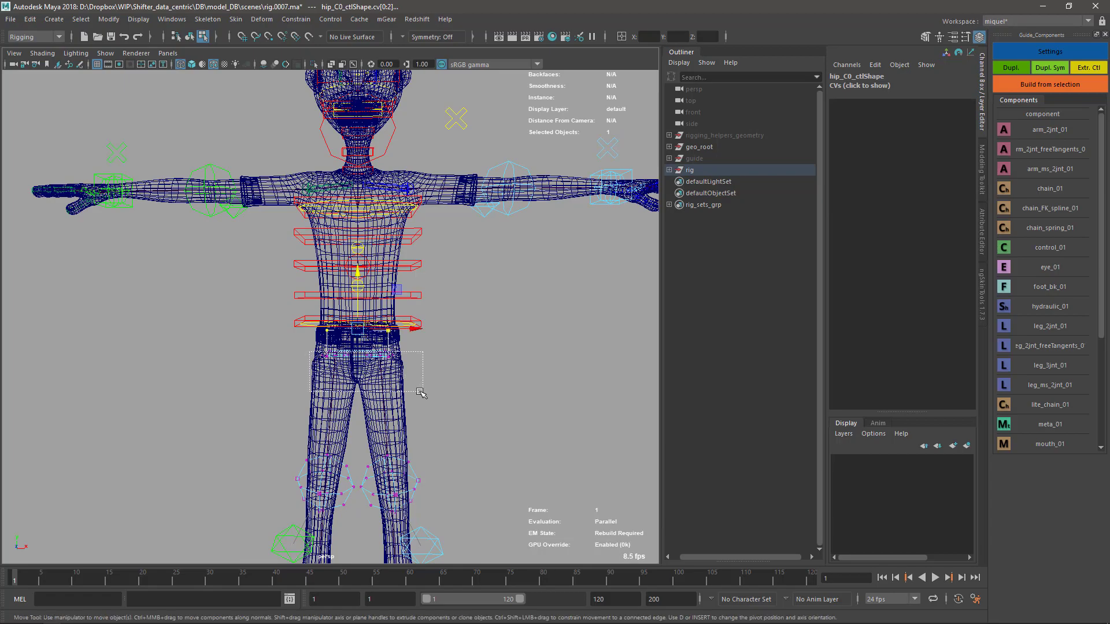
{"action": "right_click_drag", "start_coordinate": [371, 367], "coordinate": [414, 334], "text": "alt"}
{"action": "left_click_drag", "start_coordinate": [415, 335], "coordinate": [393, 309], "text": "alt"}
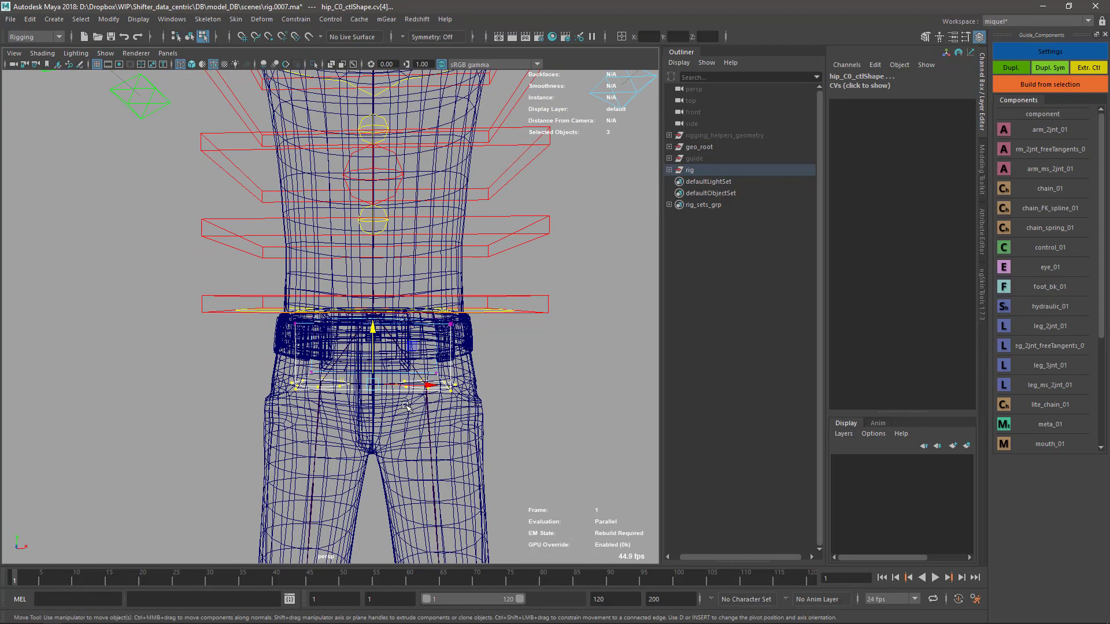
{"action": "right_click_drag", "start_coordinate": [313, 384], "coordinate": [390, 385], "text": "alt"}
{"action": "middle_click_drag", "start_coordinate": [249, 398], "coordinate": [217, 320], "text": "alt"}
{"action": "left_click_drag", "start_coordinate": [227, 314], "coordinate": [480, 385]}
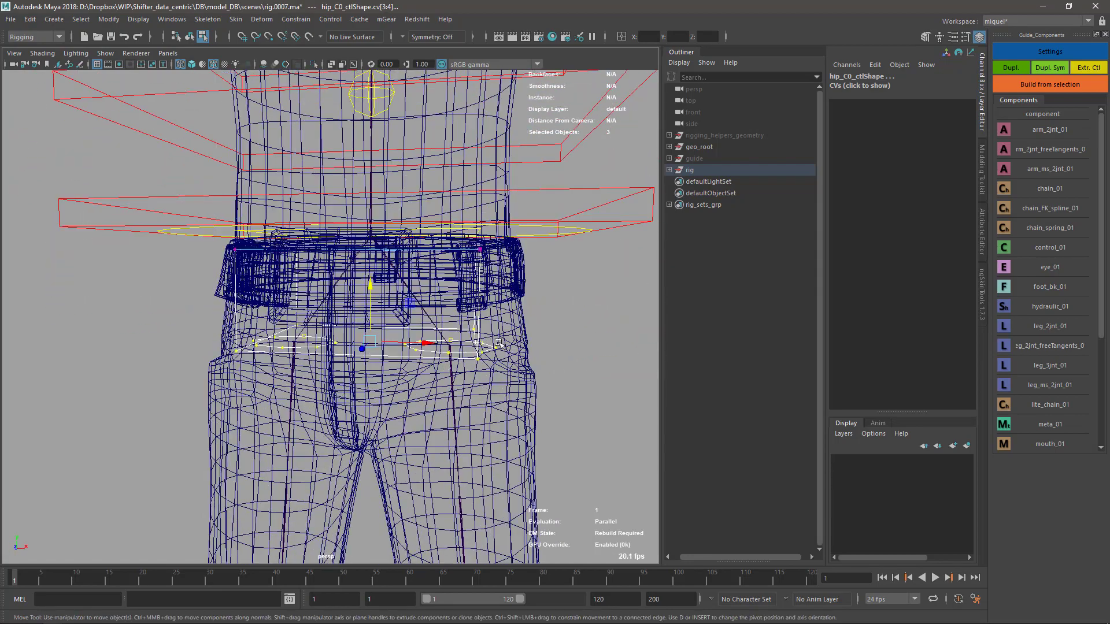
{"action": "key", "text": "F8"}
{"action": "left_click", "coordinate": [488, 358]}
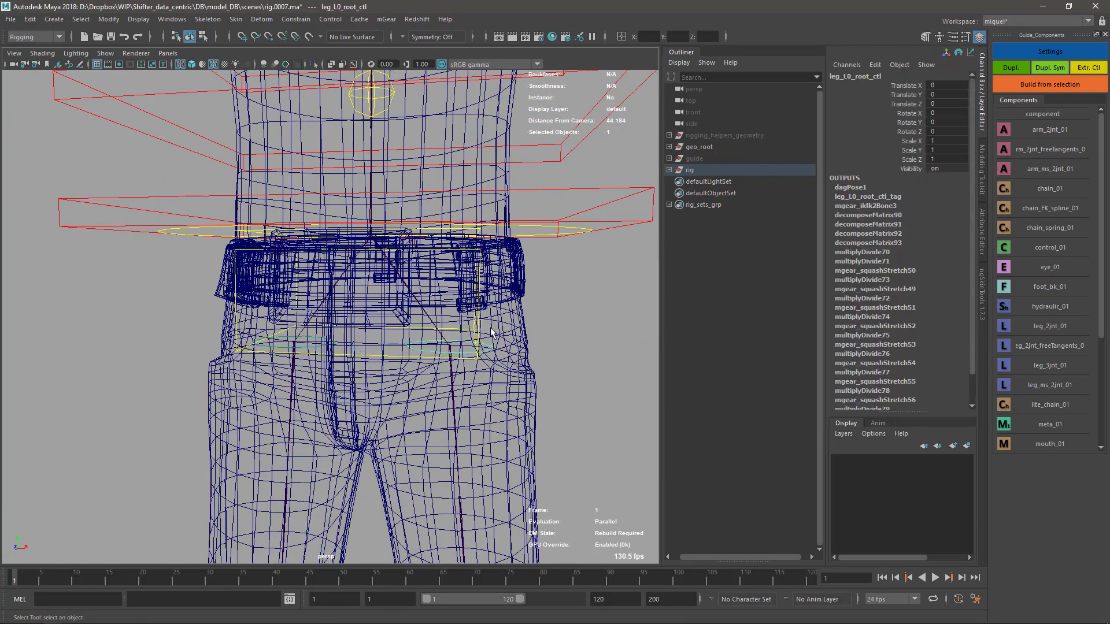
{"action": "left_click", "coordinate": [451, 365]}
{"action": "key", "text": "F8"}
{"action": "left_click_drag", "start_coordinate": [232, 300], "coordinate": [428, 380]}
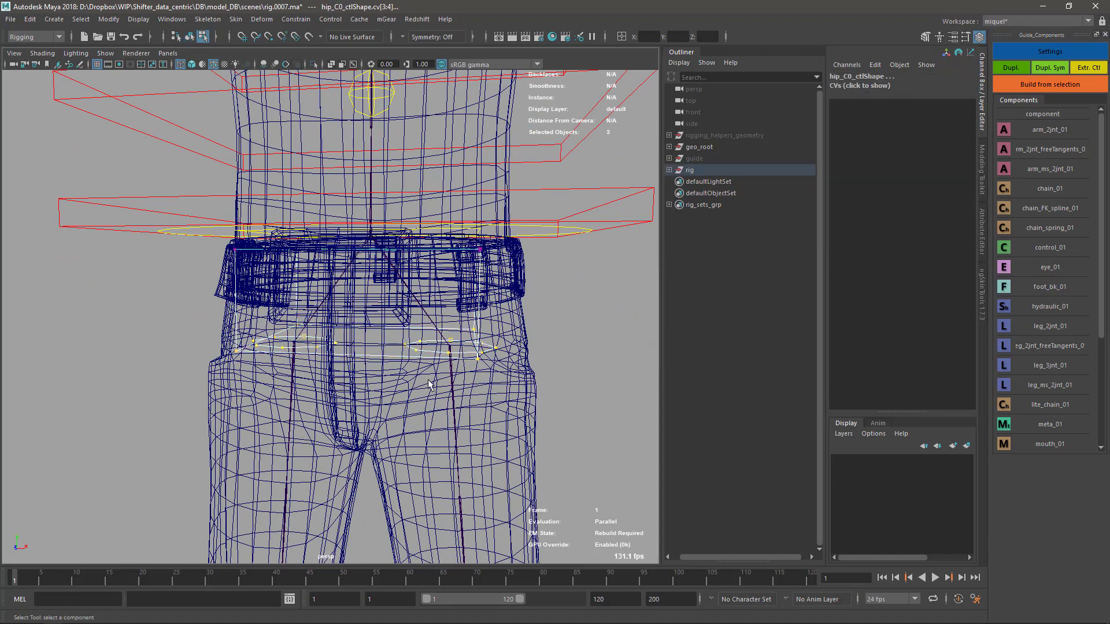
{"action": "key", "text": "F8"}
{"action": "key", "text": "F8"}
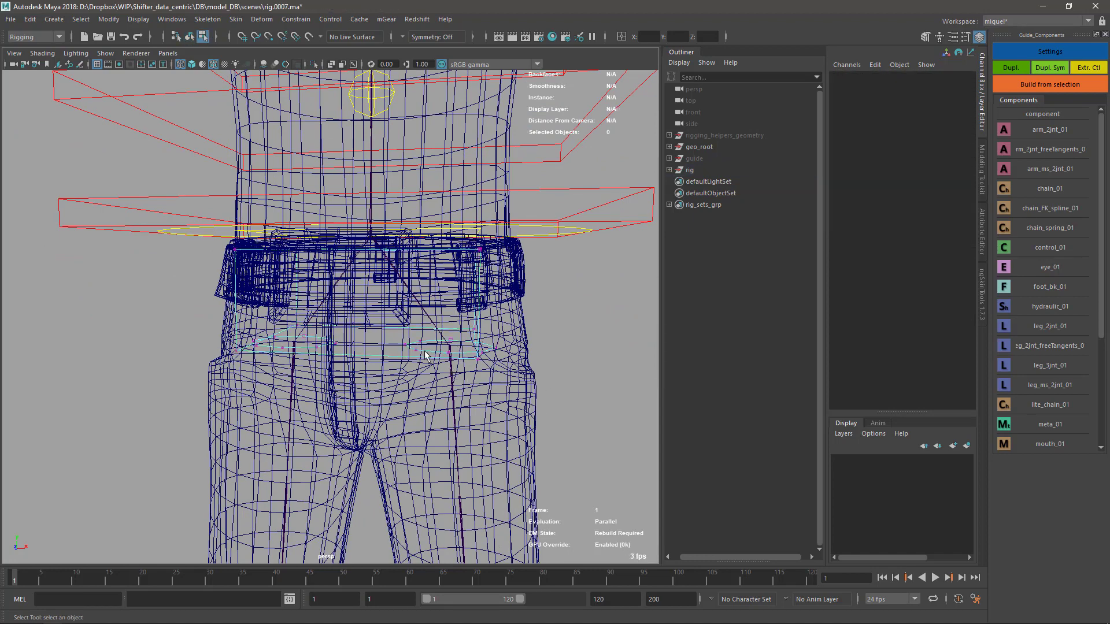
{"action": "key", "text": "F8"}
{"action": "key", "text": "F8"}
Step: Pick the hip control's lower CVs individually, try moving them down and undo the move
{"action": "left_click", "coordinate": [474, 334]}
{"action": "left_click", "coordinate": [451, 341]}
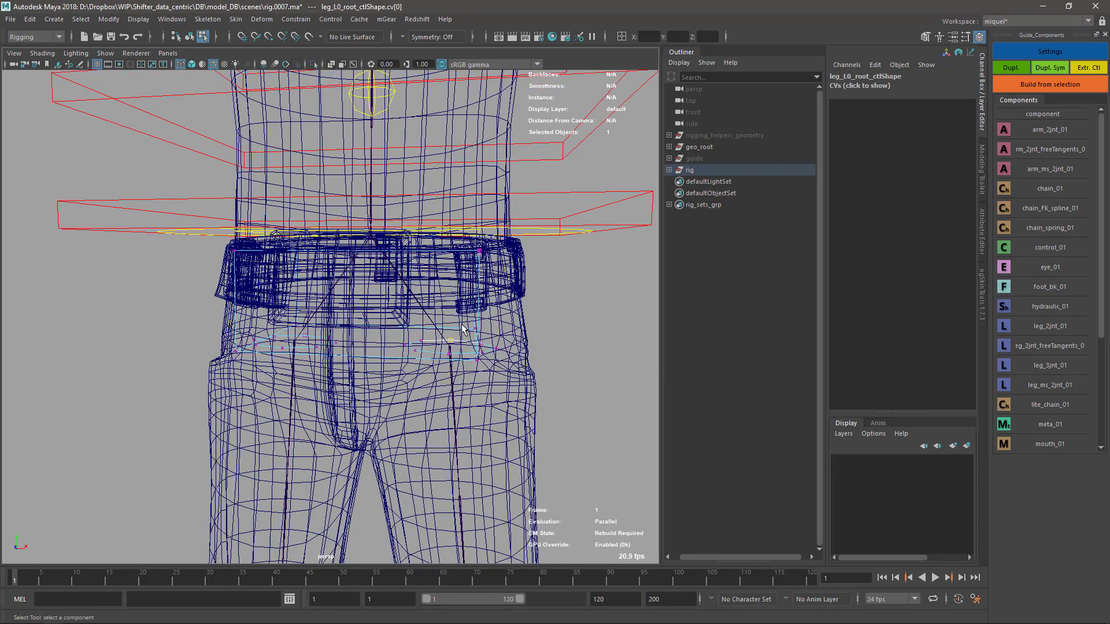
{"action": "left_click", "coordinate": [476, 330]}
{"action": "left_click", "coordinate": [263, 354]}
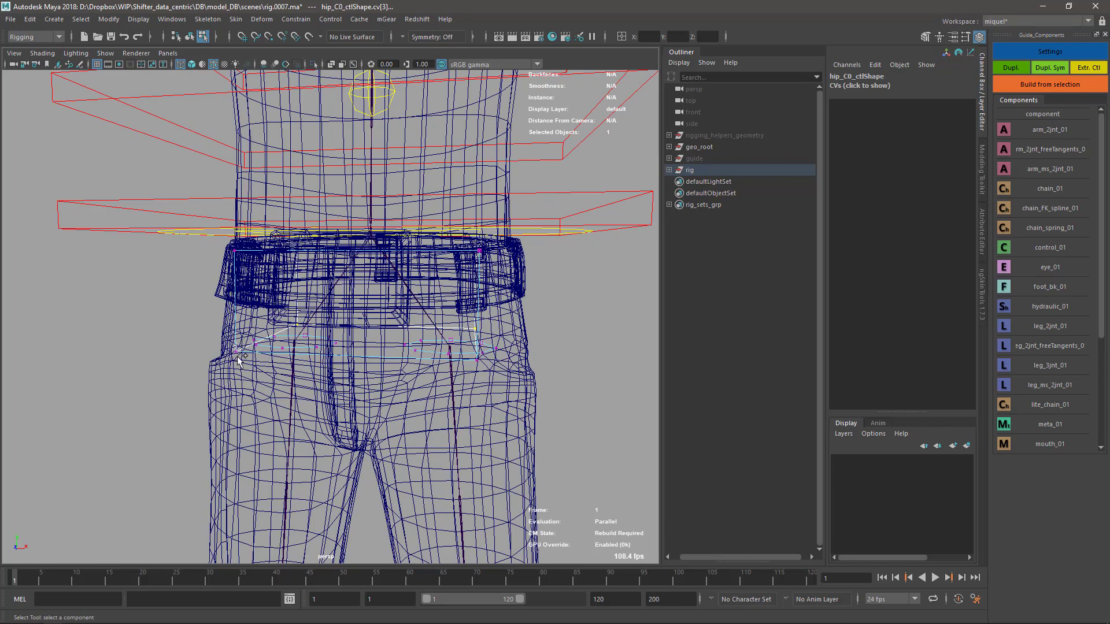
{"action": "left_click", "coordinate": [238, 357], "text": "shift"}
{"action": "left_click", "coordinate": [478, 364], "text": "shift"}
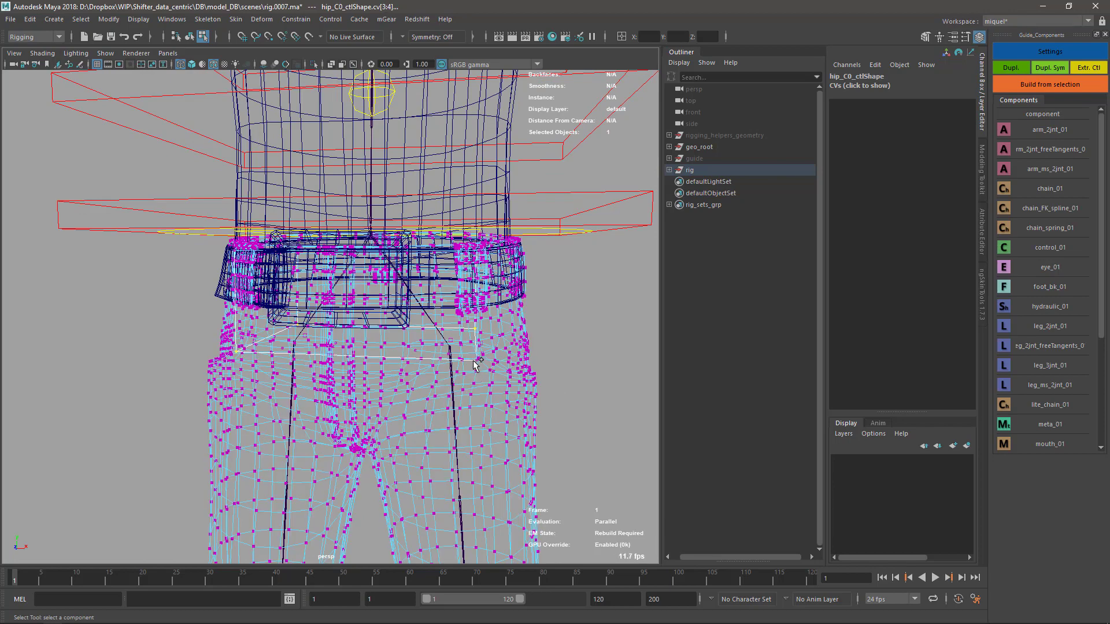
{"action": "key", "text": "ctrl+z"}
{"action": "left_click", "coordinate": [476, 361], "text": "shift"}
{"action": "left_click_drag", "start_coordinate": [484, 370], "coordinate": [500, 384], "text": "alt"}
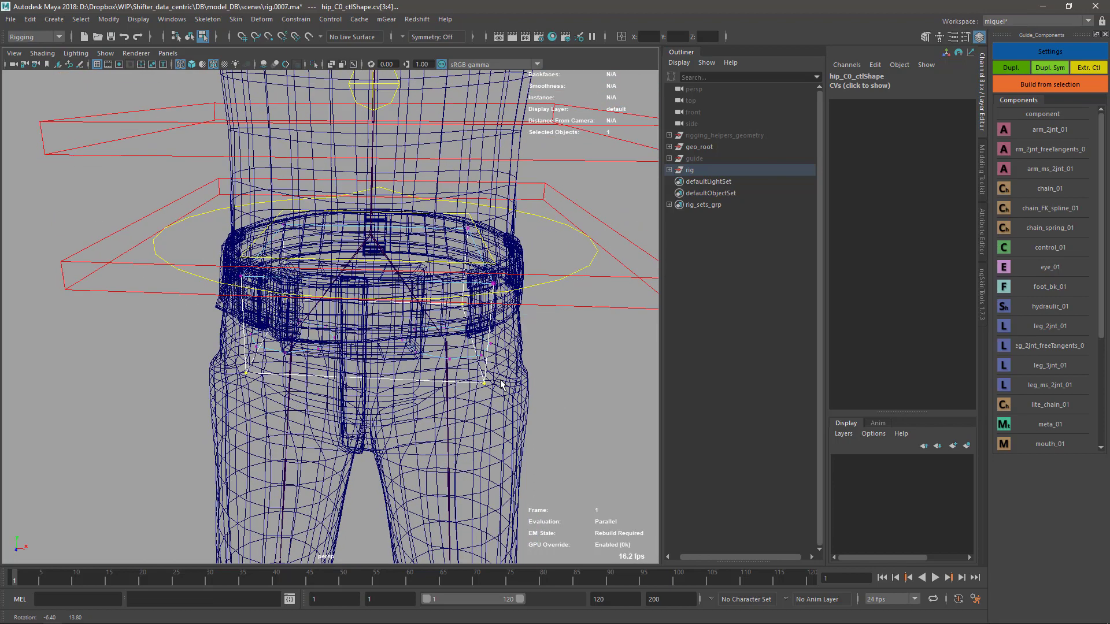
{"action": "left_click_drag", "start_coordinate": [432, 413], "coordinate": [413, 371], "text": "alt"}
{"action": "key", "text": "w"}
{"action": "left_click_drag", "start_coordinate": [367, 304], "coordinate": [368, 336]}
{"action": "key", "text": "ctrl+z"}
{"action": "key", "text": "q"}
{"action": "key", "text": "F8"}
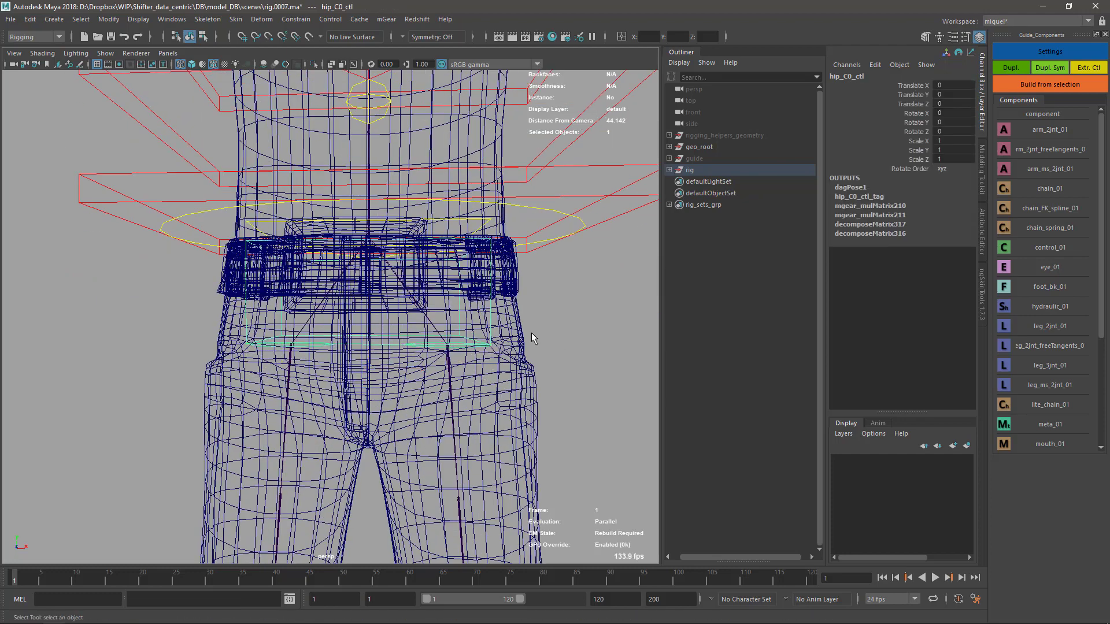
Step: Isolate the hip control's shape for component editing, select its lower CVs and move them down below the belt
{"action": "left_click_drag", "start_coordinate": [532, 332], "coordinate": [354, 336], "text": "alt"}
{"action": "key", "text": "Down"}
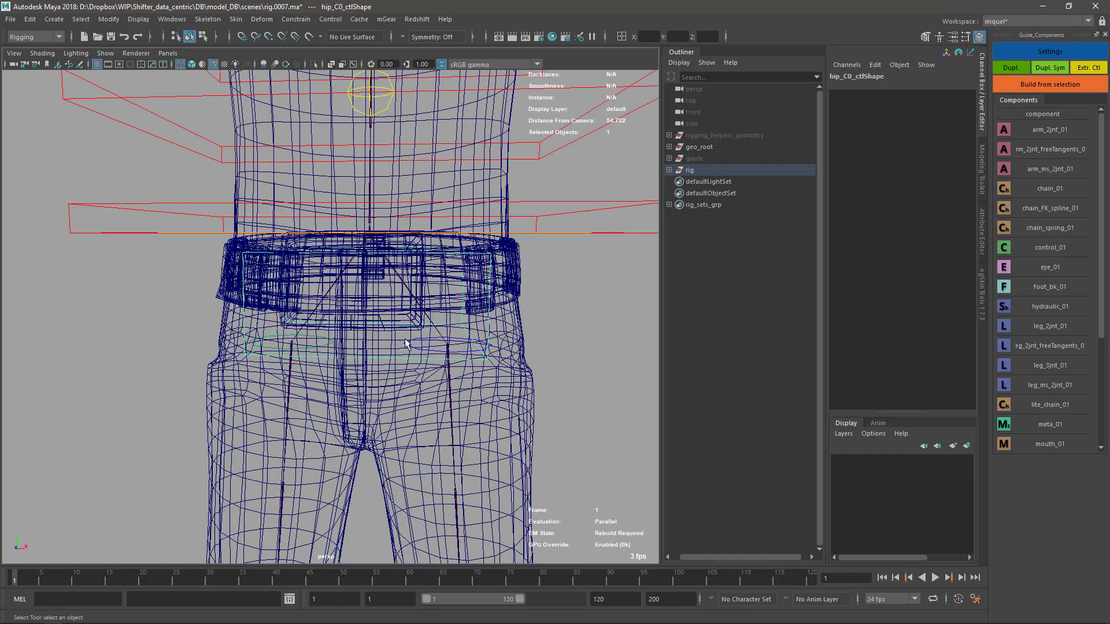
{"action": "mouse_move", "coordinate": [497, 372]}
{"action": "left_mouse_down", "text": "alt"}
{"action": "mouse_move", "coordinate": [501, 355]}
{"action": "mouse_move", "coordinate": [497, 372]}
{"action": "left_mouse_up", "text": "alt"}
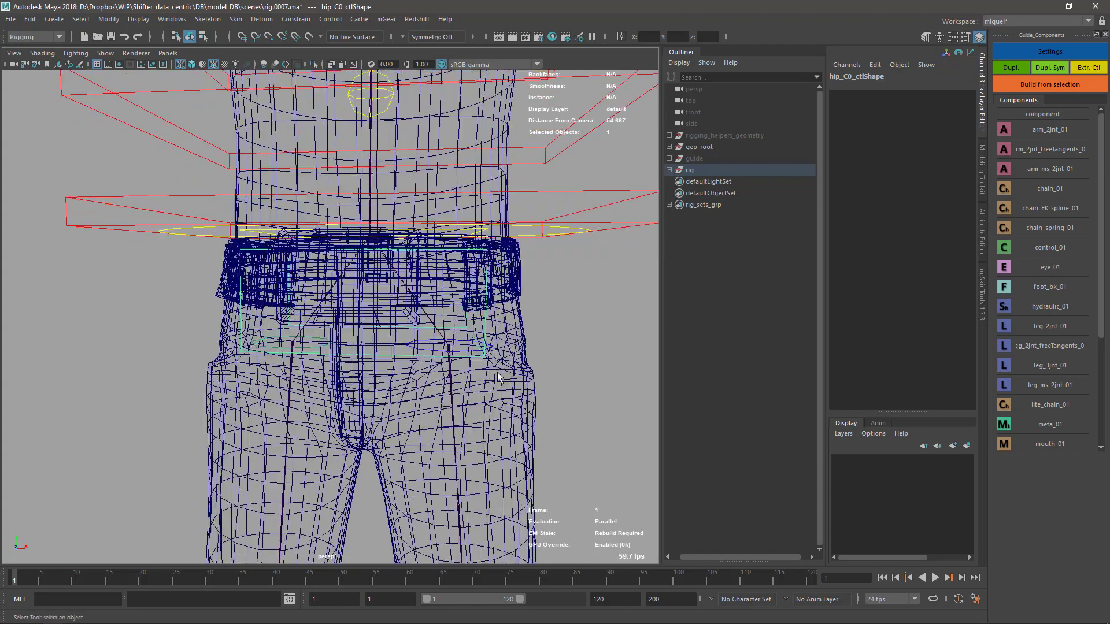
{"action": "scroll", "coordinate": [585, 289], "scroll_direction": "down", "scroll_amount": 3}
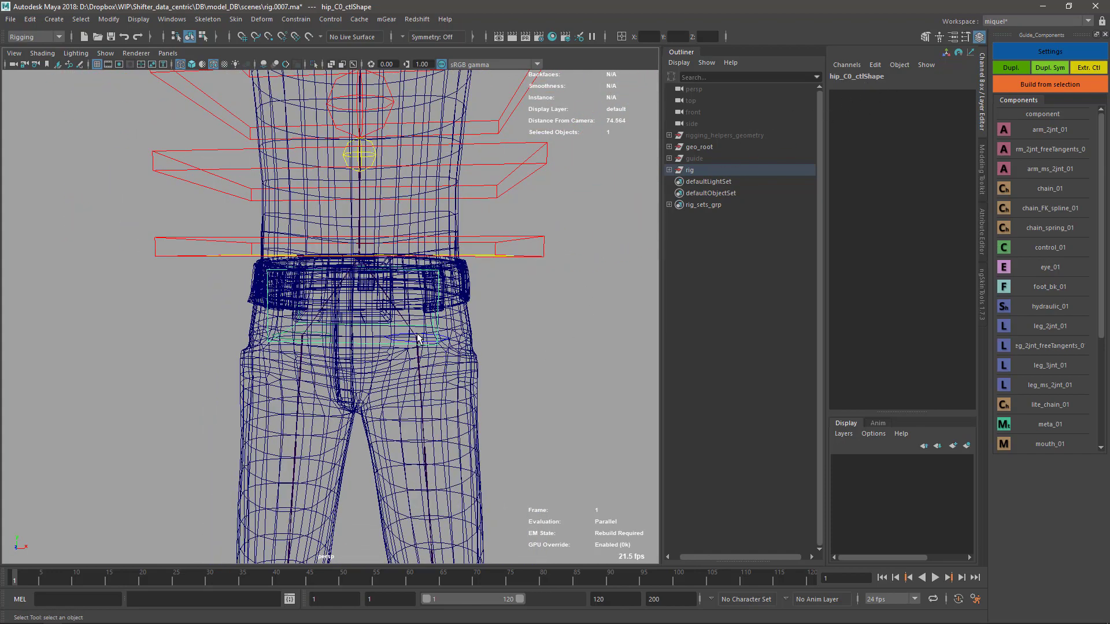
{"action": "left_click", "coordinate": [456, 319]}
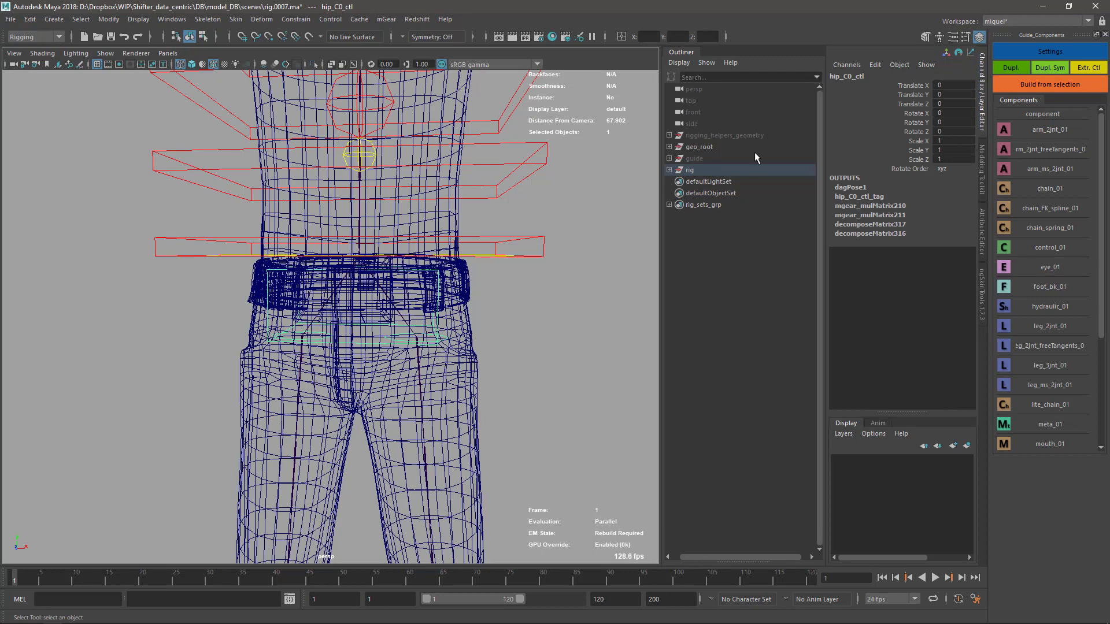
{"action": "key", "text": "F8"}
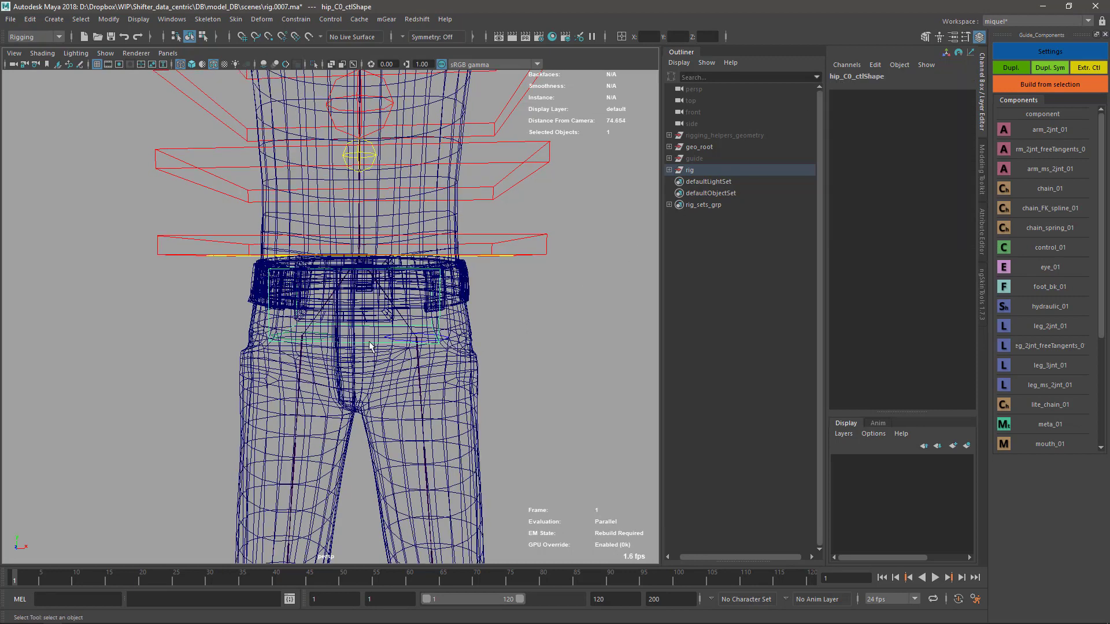
{"action": "left_click_drag", "start_coordinate": [465, 397], "coordinate": [467, 397]}
{"action": "left_click_drag", "start_coordinate": [382, 367], "coordinate": [371, 366], "text": "alt"}
{"action": "key", "text": "w"}
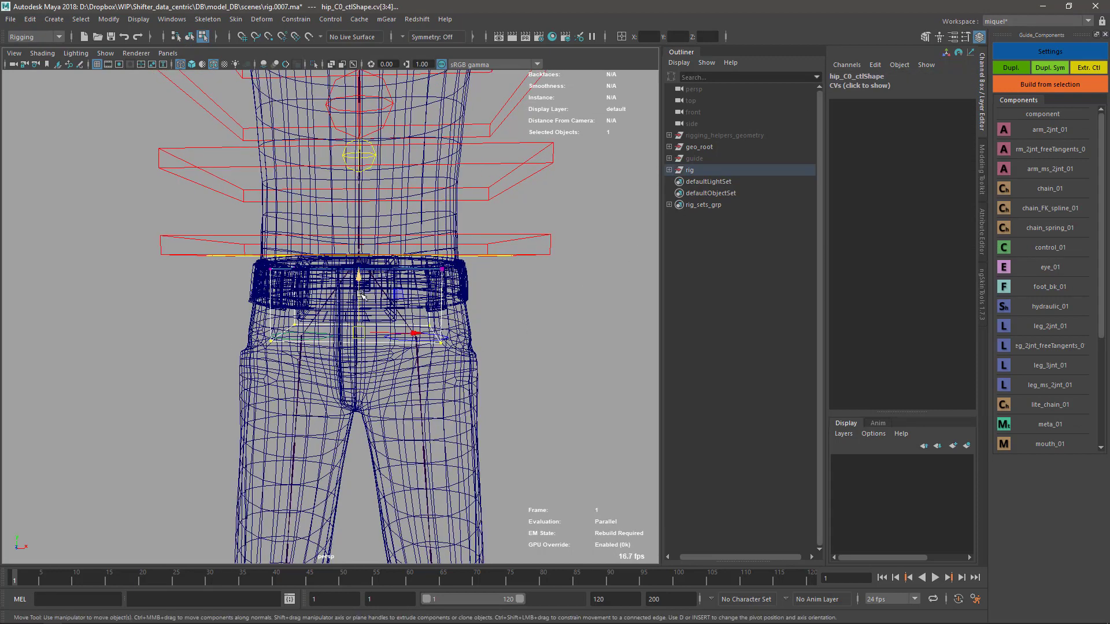
{"action": "left_click_drag", "start_coordinate": [358, 290], "coordinate": [358, 325]}
Step: Scale the hip control's lower CVs narrower and further down so the shape tapers towards the crotch, and clear the selection
{"action": "key", "text": "r"}
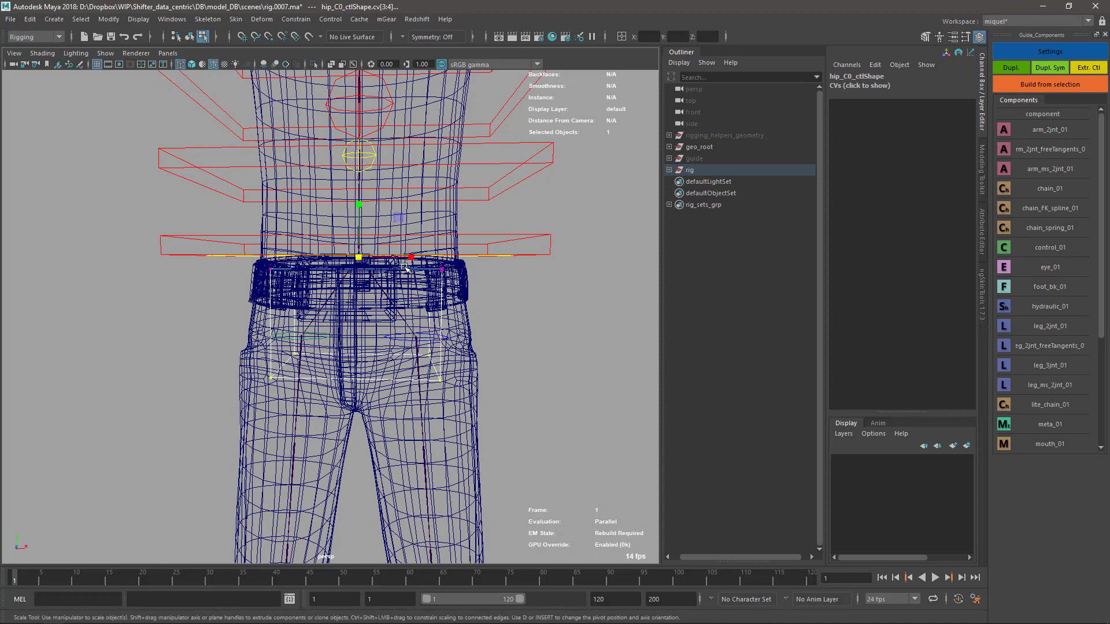
{"action": "left_click_drag", "start_coordinate": [406, 268], "coordinate": [384, 266]}
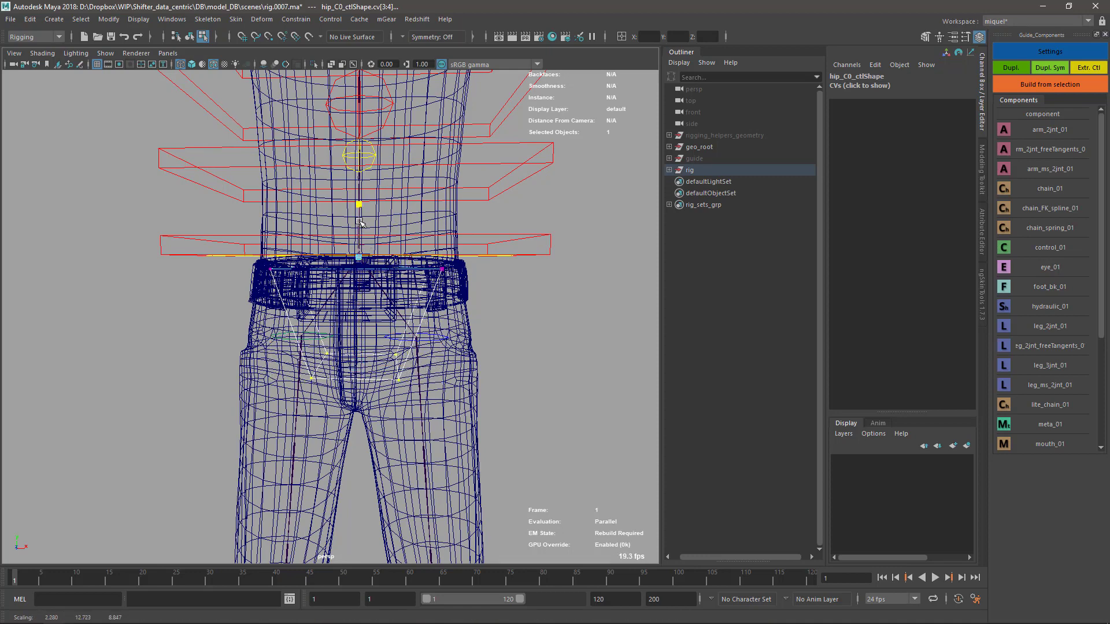
{"action": "left_click_drag", "start_coordinate": [359, 222], "coordinate": [359, 204]}
{"action": "left_click_drag", "start_coordinate": [411, 258], "coordinate": [397, 259]}
{"action": "left_click_drag", "start_coordinate": [359, 227], "coordinate": [359, 211]}
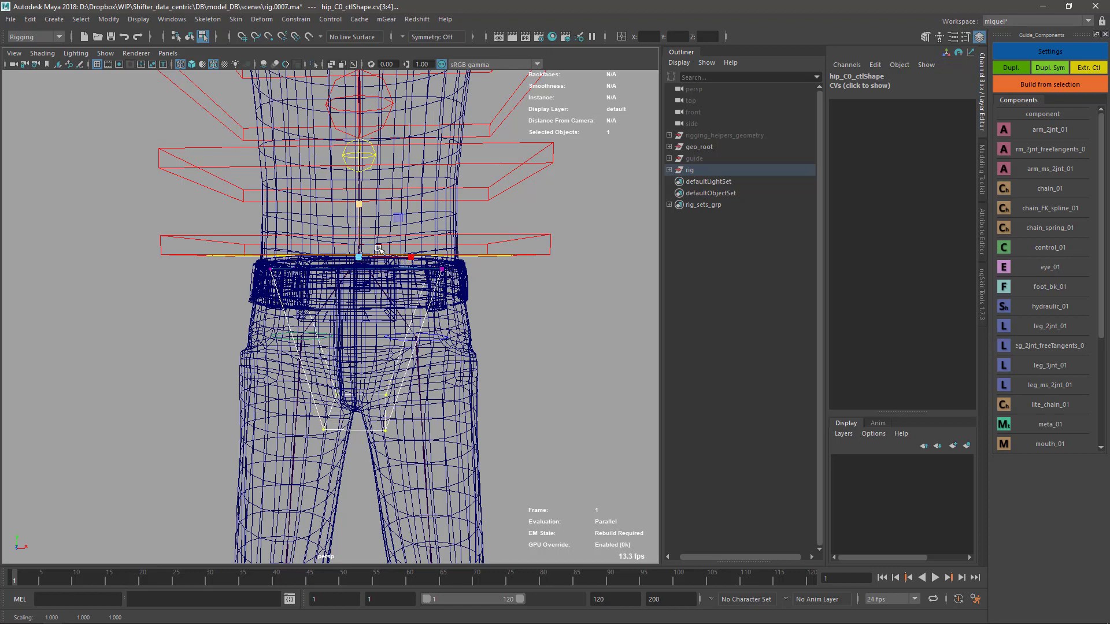
{"action": "left_click", "coordinate": [58, 157]}
{"action": "left_click", "coordinate": [58, 157]}
Step: Display the code of the select_shapes custom script in the Hotkey Editor's Runtime Command Editor
{"action": "left_click", "coordinate": [173, 20]}
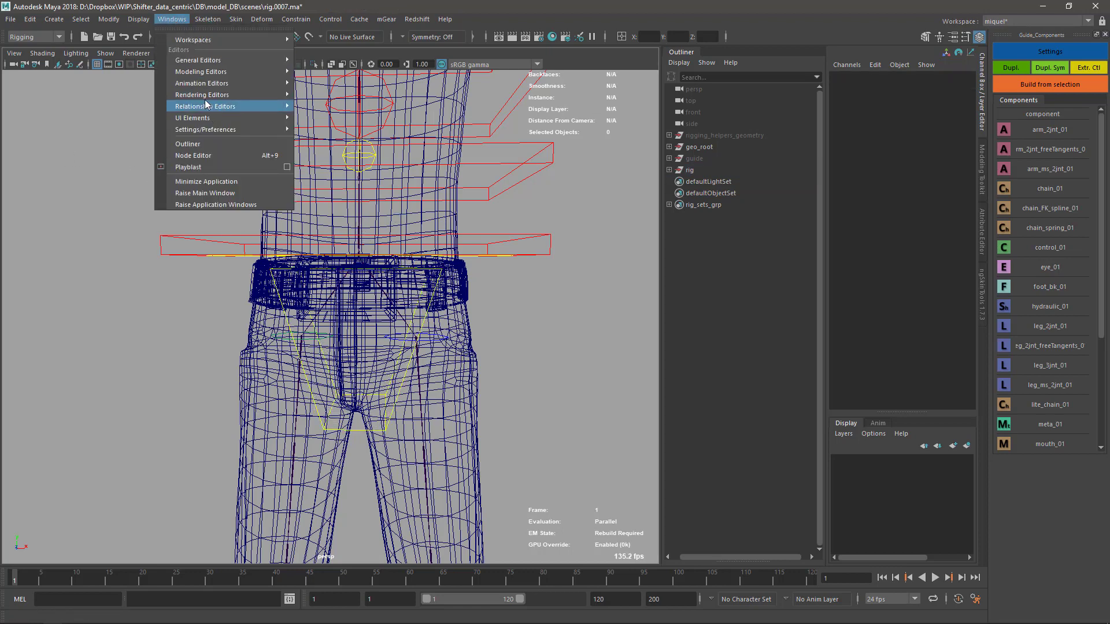
{"action": "mouse_move", "coordinate": [224, 129]}
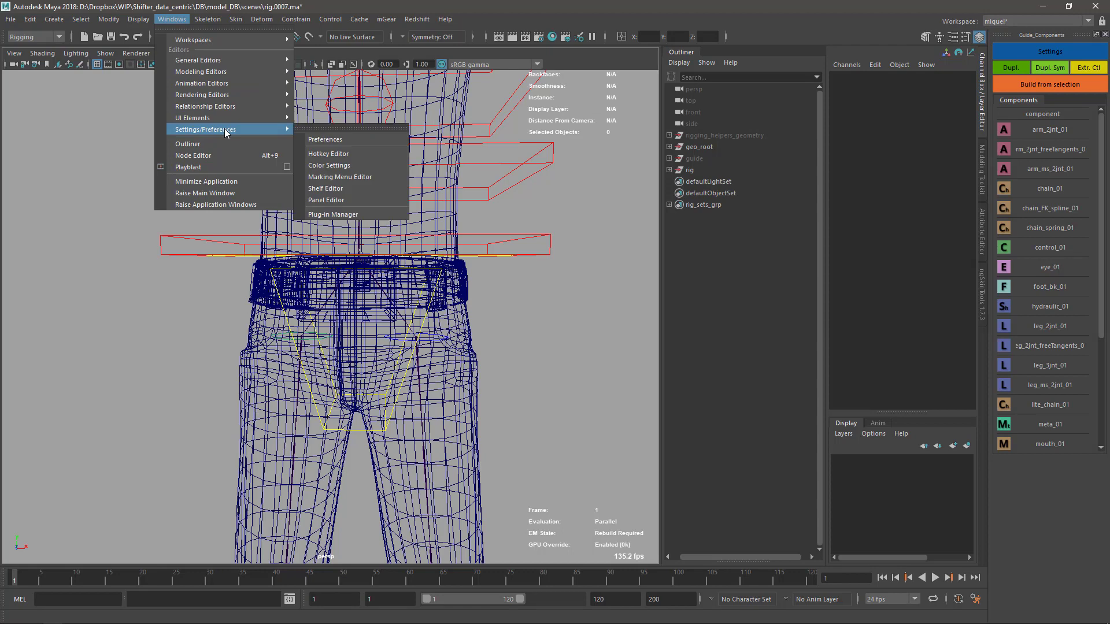
{"action": "left_click", "coordinate": [342, 156]}
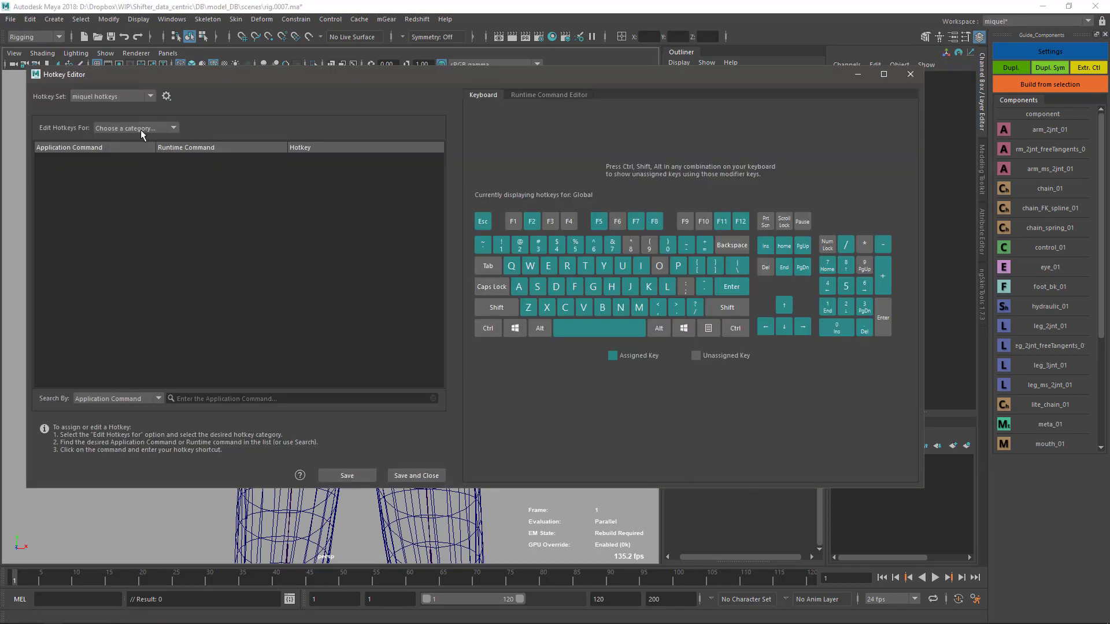
{"action": "left_click", "coordinate": [140, 128]}
{"action": "left_click", "coordinate": [141, 174]}
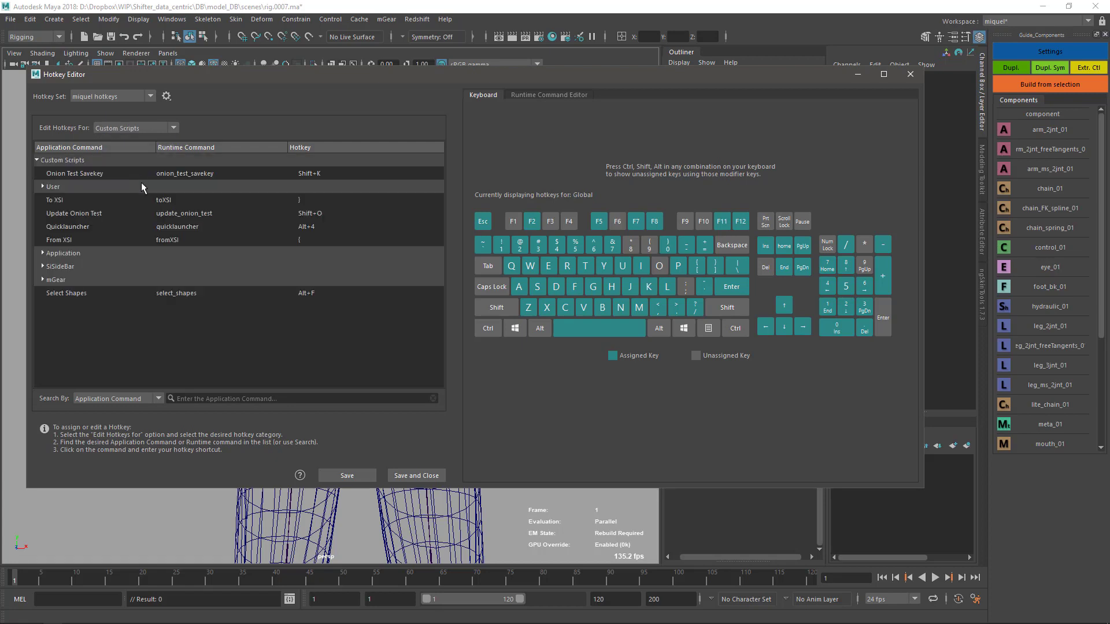
{"action": "left_click", "coordinate": [92, 293]}
{"action": "left_click", "coordinate": [530, 95]}
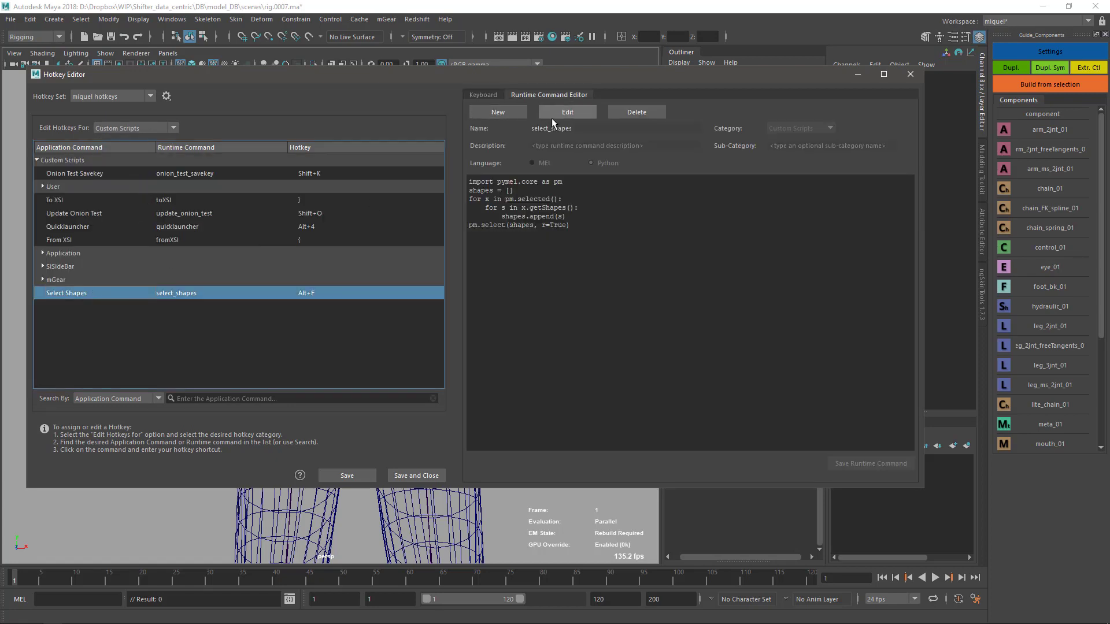
Step: Read through the select_shapes code line by line and close the Hotkey Editor
{"action": "left_click_drag", "start_coordinate": [473, 182], "coordinate": [562, 181]}
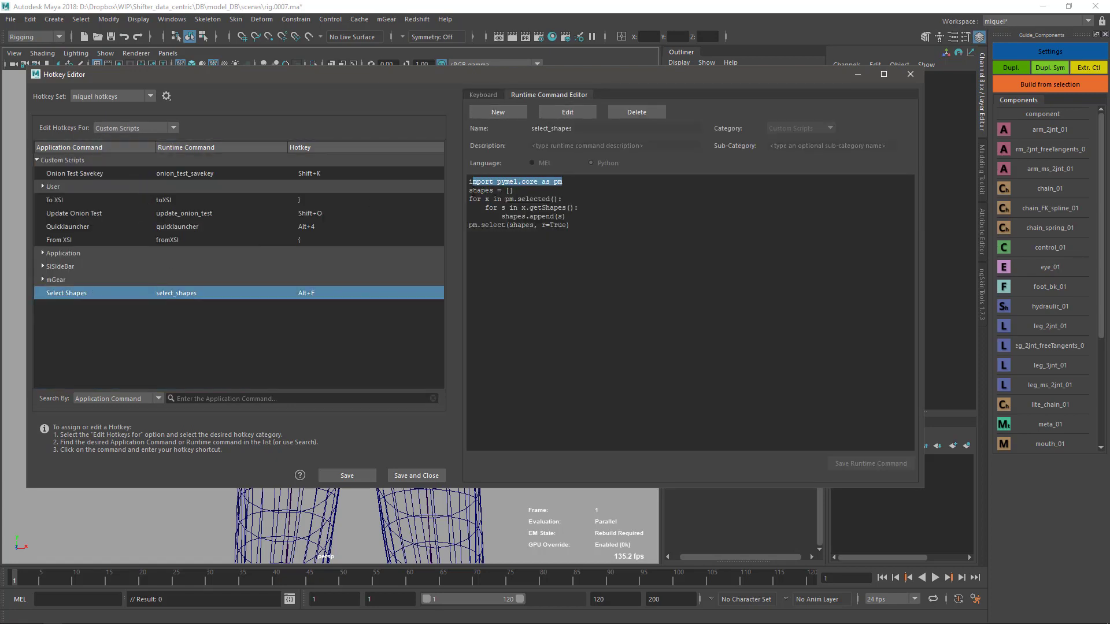
{"action": "left_click_drag", "start_coordinate": [469, 191], "coordinate": [562, 199]}
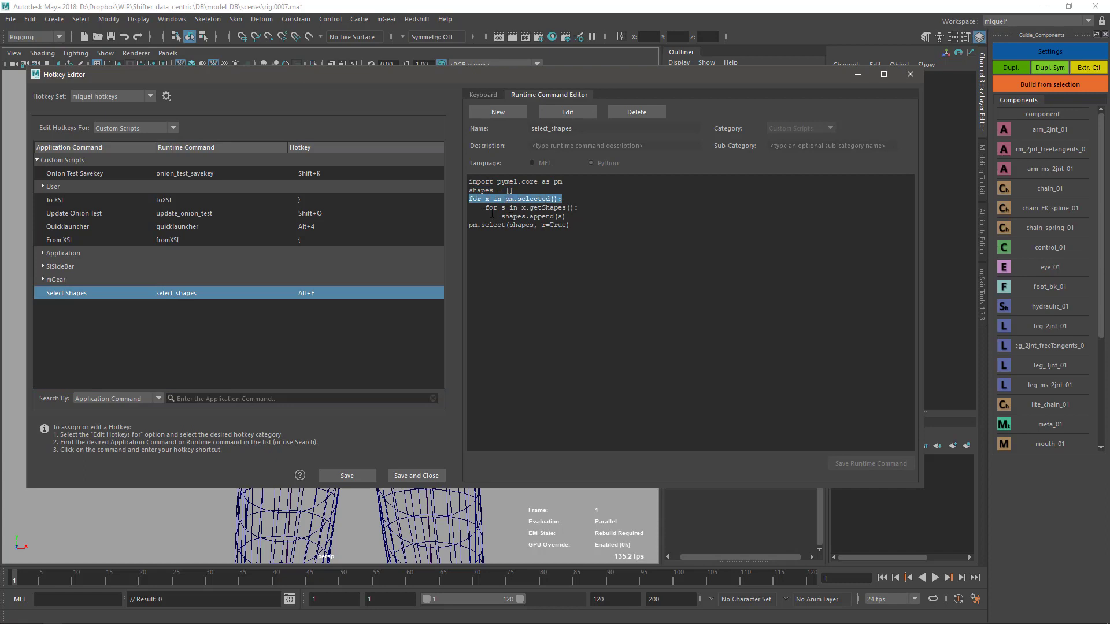
{"action": "left_click_drag", "start_coordinate": [486, 208], "coordinate": [565, 217]}
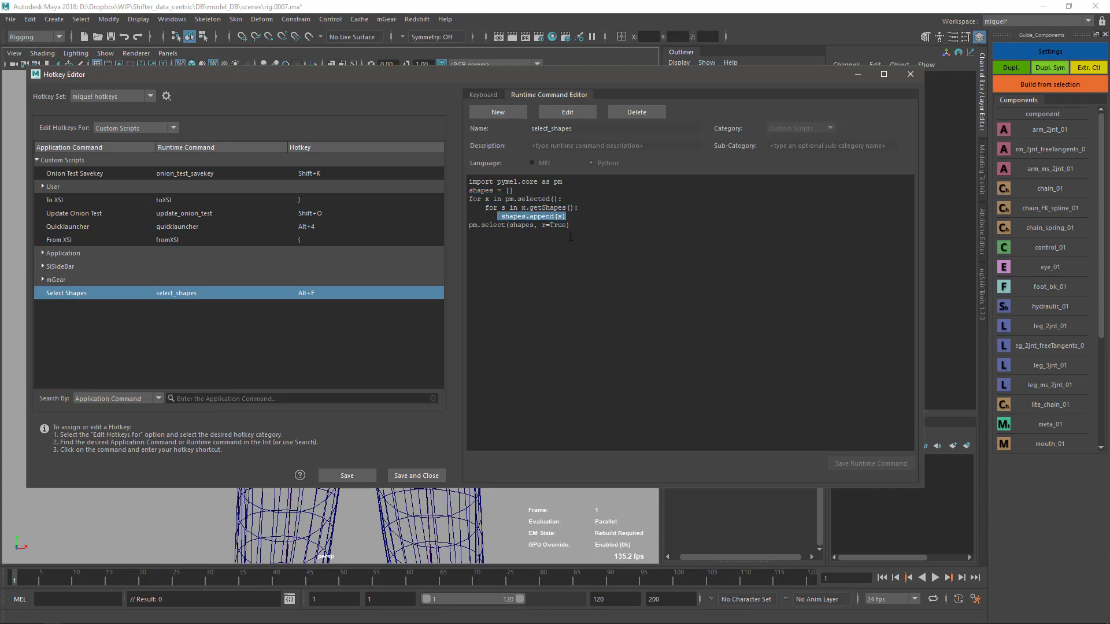
{"action": "left_click_drag", "start_coordinate": [469, 225], "coordinate": [570, 226]}
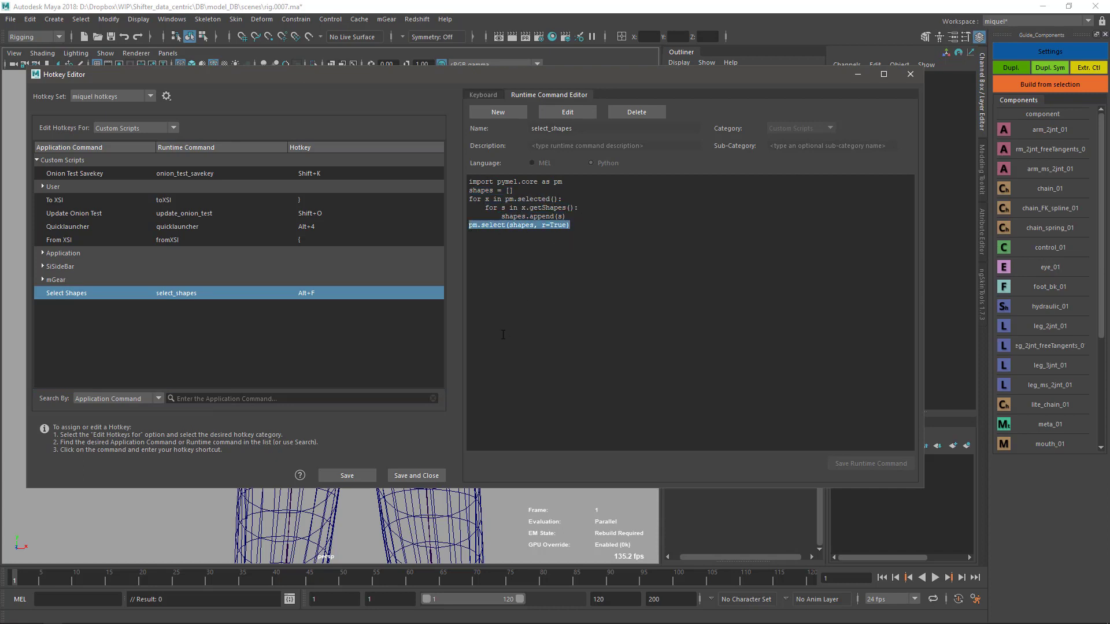
{"action": "left_click", "coordinate": [909, 81]}
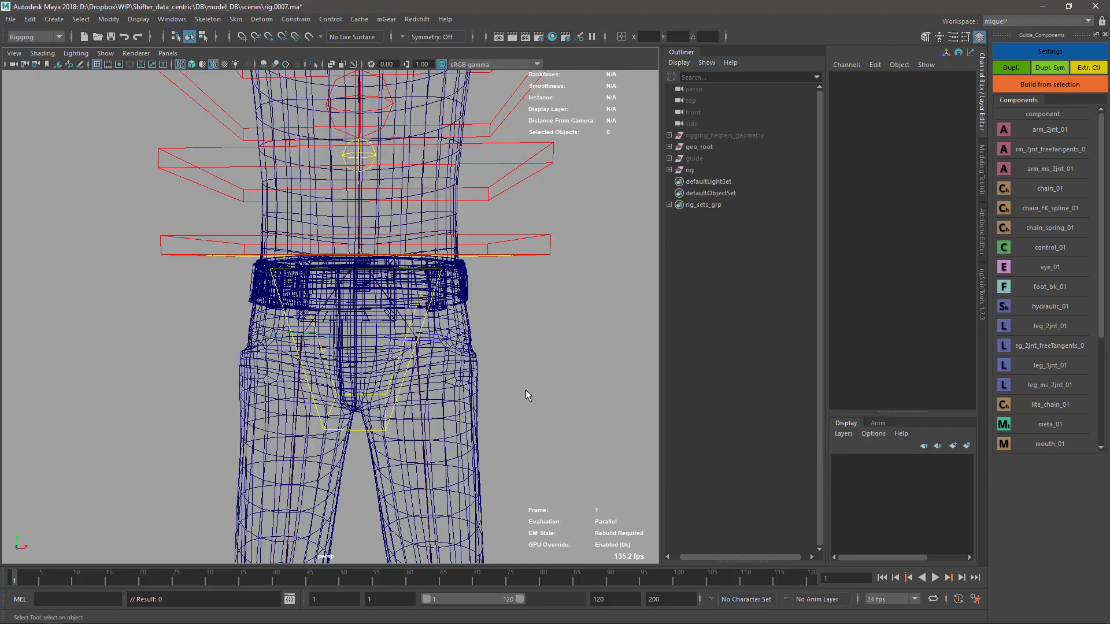
Step: Scale the hip control's CVs deeper from front to back so the shape clears the character's pelvis, and clear the selection
{"action": "scroll", "coordinate": [439, 319], "scroll_direction": "up", "scroll_amount": 5}
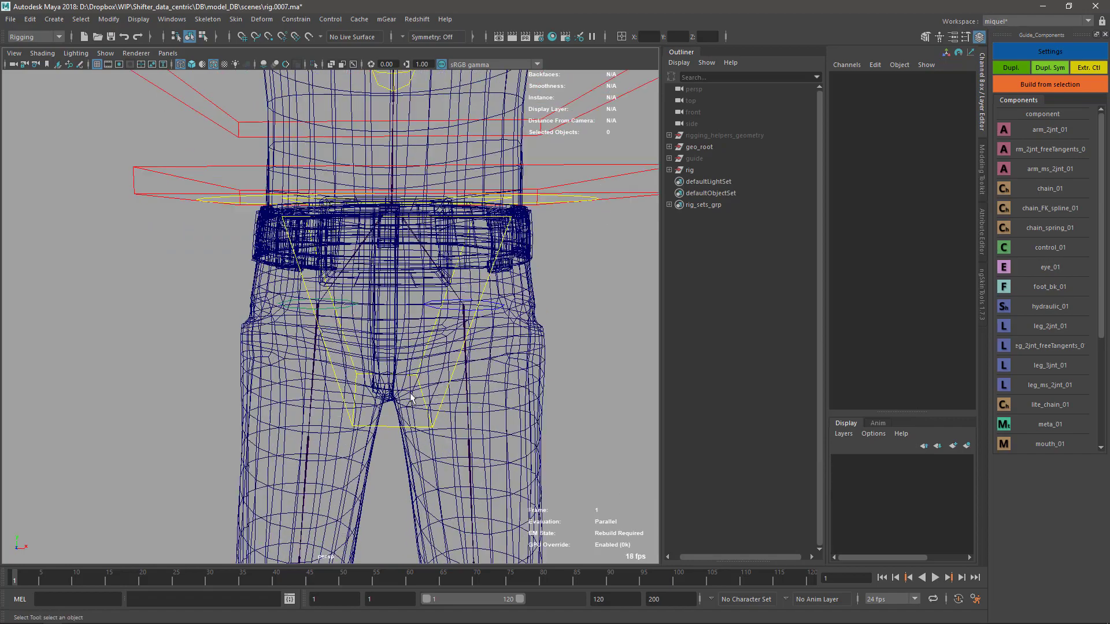
{"action": "left_click", "coordinate": [421, 426]}
{"action": "right_click_drag", "start_coordinate": [420, 426], "coordinate": [448, 390], "text": "alt"}
{"action": "left_click_drag", "start_coordinate": [430, 317], "coordinate": [464, 339], "text": "alt"}
{"action": "middle_click_drag", "start_coordinate": [465, 338], "coordinate": [434, 310], "text": "alt"}
{"action": "right_click_drag", "start_coordinate": [434, 310], "coordinate": [411, 211], "text": "alt"}
{"action": "mouse_move", "coordinate": [418, 325]}
{"action": "left_mouse_down", "text": "alt"}
{"action": "mouse_move", "coordinate": [377, 329]}
{"action": "mouse_move", "coordinate": [353, 316]}
{"action": "left_mouse_up", "text": "alt"}
{"action": "key", "text": "5"}
{"action": "key", "text": "F8"}
{"action": "left_click_drag", "start_coordinate": [229, 189], "coordinate": [514, 426]}
{"action": "key", "text": "r"}
{"action": "left_click_drag", "start_coordinate": [317, 227], "coordinate": [292, 229]}
{"action": "key", "text": "q"}
{"action": "key", "text": "F8"}
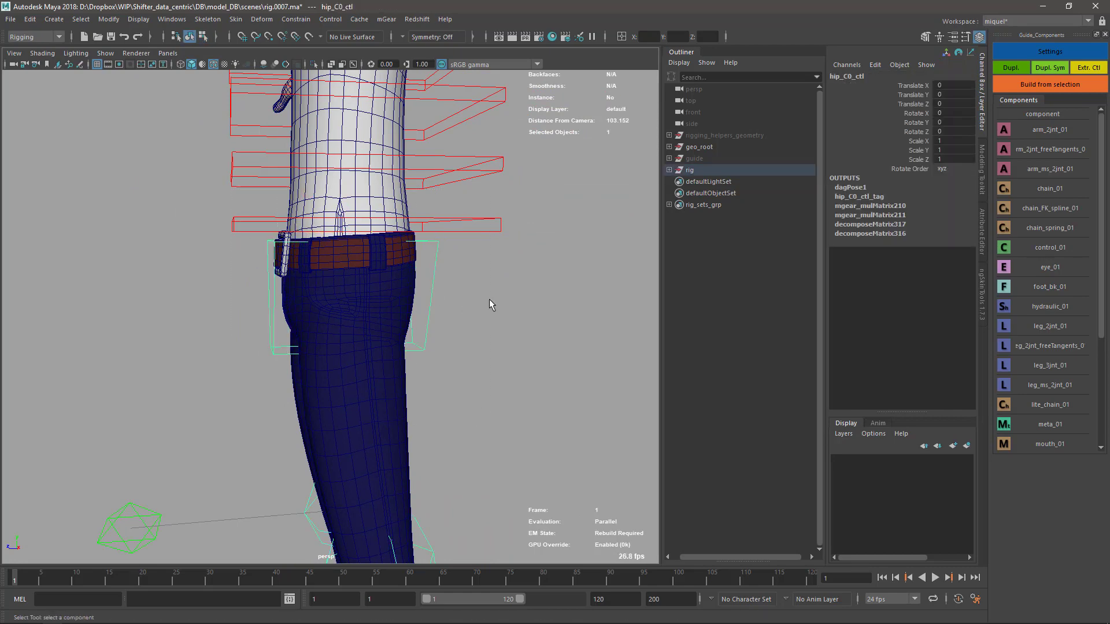
{"action": "left_click", "coordinate": [489, 299]}
Step: Hide the character mesh and scale up the COG control's CVs so its square extends beyond the lowest spine control
{"action": "mouse_move", "coordinate": [375, 289]}
{"action": "left_mouse_down", "text": "alt"}
{"action": "mouse_move", "coordinate": [448, 286]}
{"action": "mouse_move", "coordinate": [394, 376]}
{"action": "mouse_move", "coordinate": [387, 279]}
{"action": "left_mouse_up", "text": "alt"}
{"action": "key", "text": "alt+1"}
{"action": "left_click", "coordinate": [395, 345]}
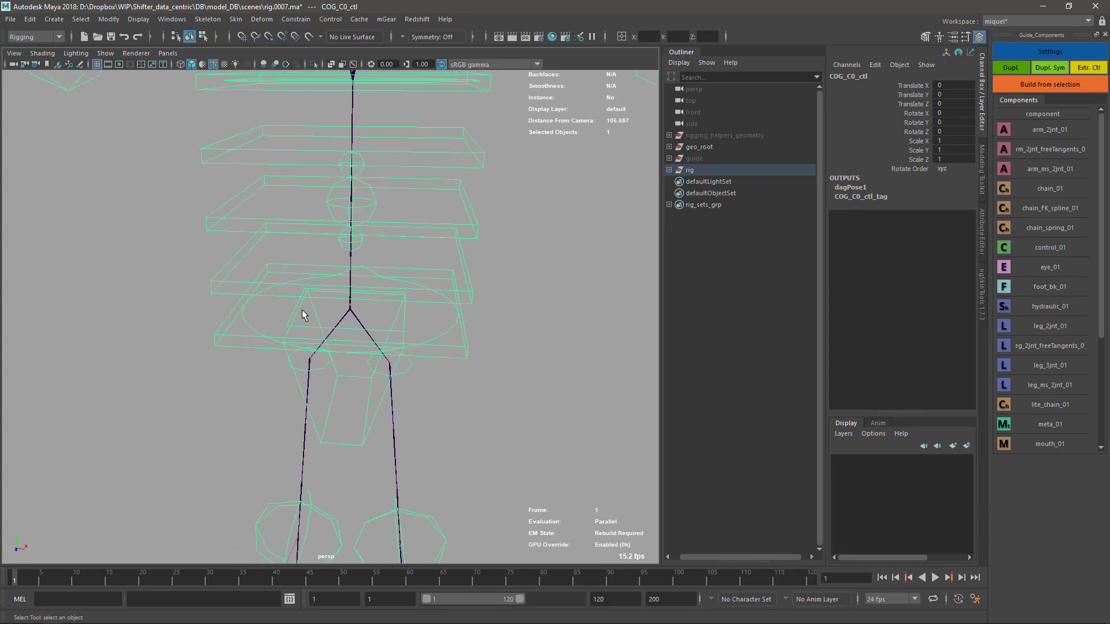
{"action": "key", "text": "Down"}
{"action": "left_click_drag", "start_coordinate": [431, 362], "coordinate": [434, 342], "text": "alt"}
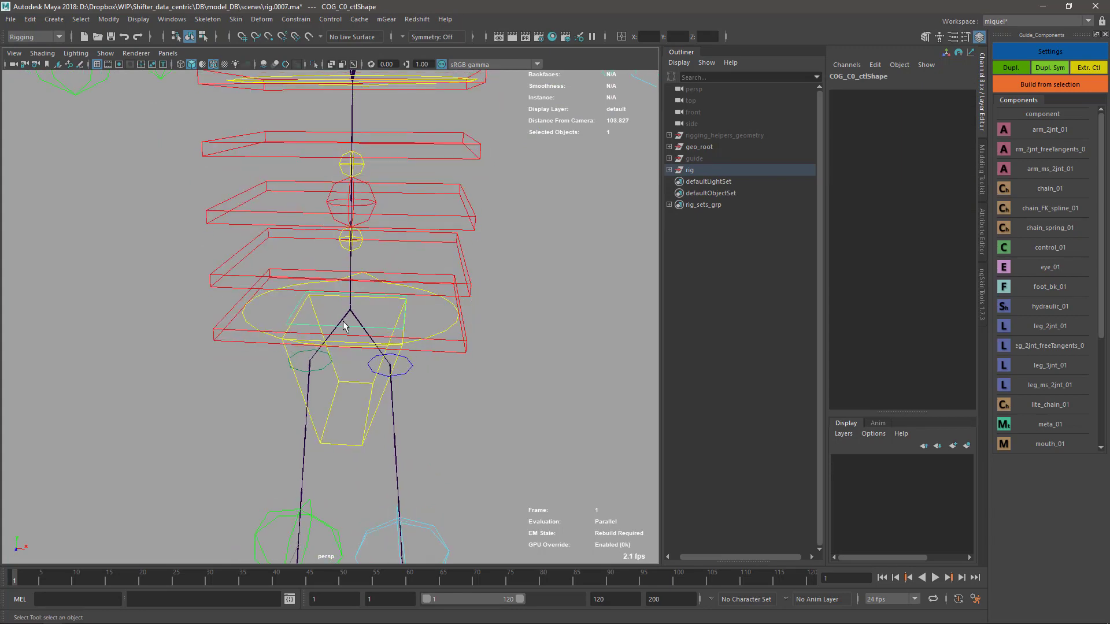
{"action": "key", "text": "F8"}
{"action": "key", "text": "r"}
{"action": "left_click_drag", "start_coordinate": [265, 272], "coordinate": [431, 347]}
{"action": "left_click_drag", "start_coordinate": [365, 324], "coordinate": [489, 361]}
{"action": "key", "text": "q"}
{"action": "left_click", "coordinate": [488, 362]}
{"action": "key", "text": "F8"}
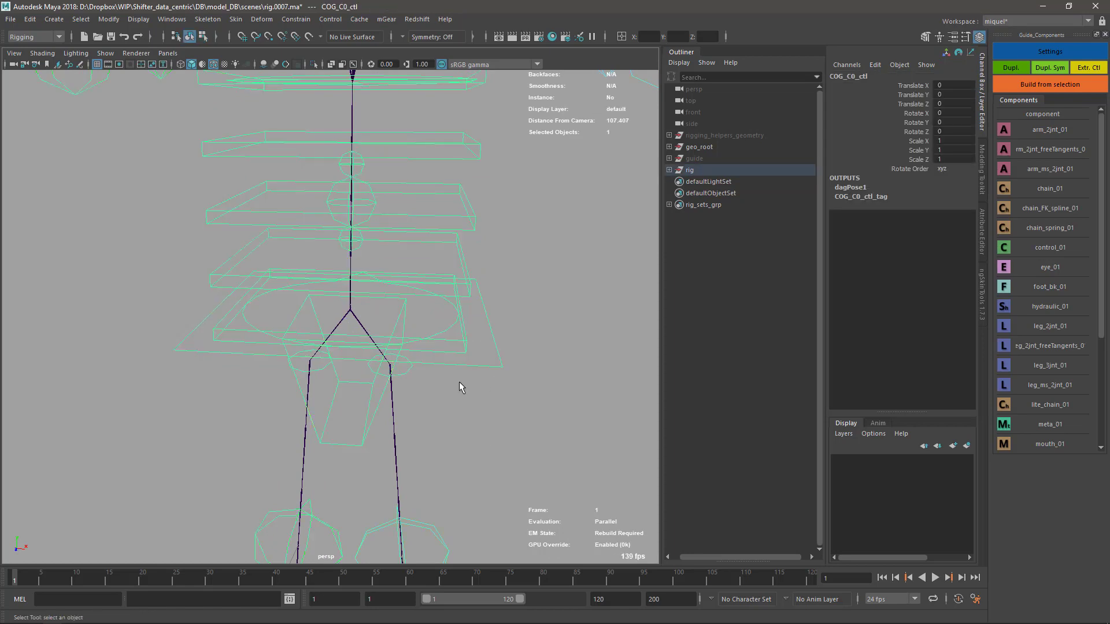
Step: Examine the COG control's square against the spine and chest controls from several angles
{"action": "key", "text": "F8"}
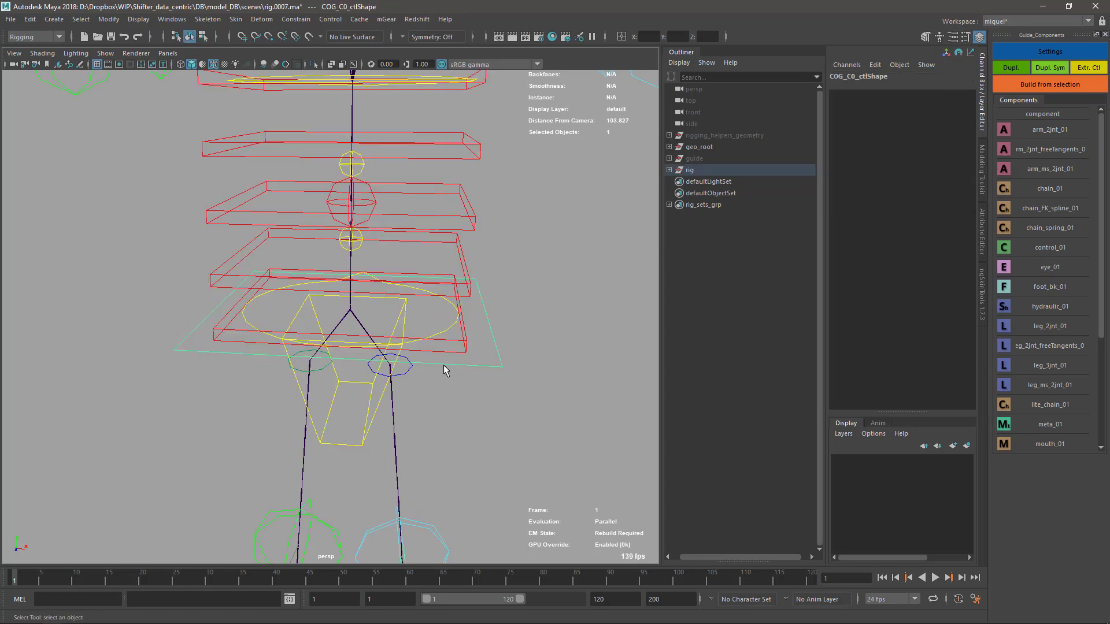
{"action": "key", "text": "F8"}
{"action": "left_click", "coordinate": [442, 364]}
{"action": "left_click_drag", "start_coordinate": [523, 350], "coordinate": [463, 221], "text": "alt"}
{"action": "middle_click_drag", "start_coordinate": [463, 220], "coordinate": [483, 364], "text": "alt"}
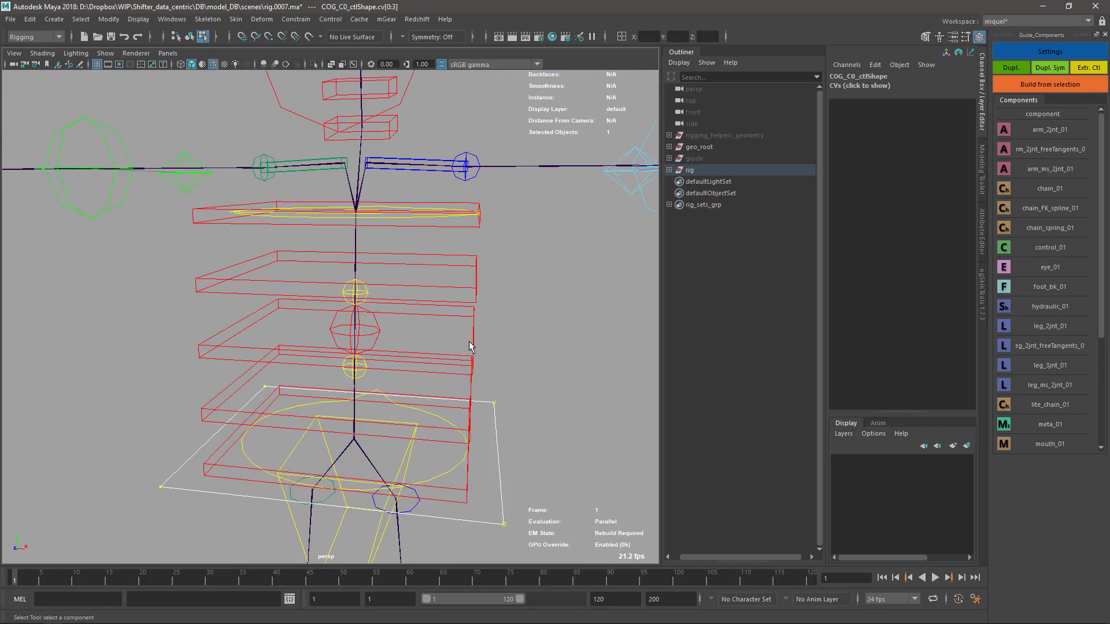
{"action": "left_click_drag", "start_coordinate": [541, 268], "coordinate": [478, 254], "text": "alt"}
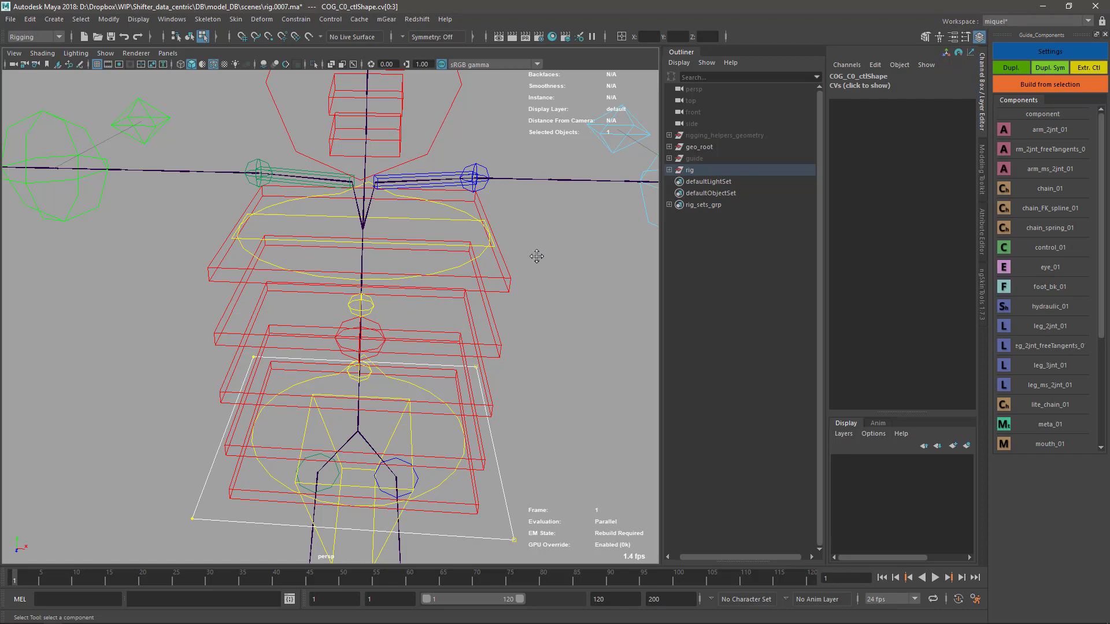
{"action": "left_click_drag", "start_coordinate": [454, 302], "coordinate": [510, 341], "text": "alt"}
{"action": "key", "text": "F8"}
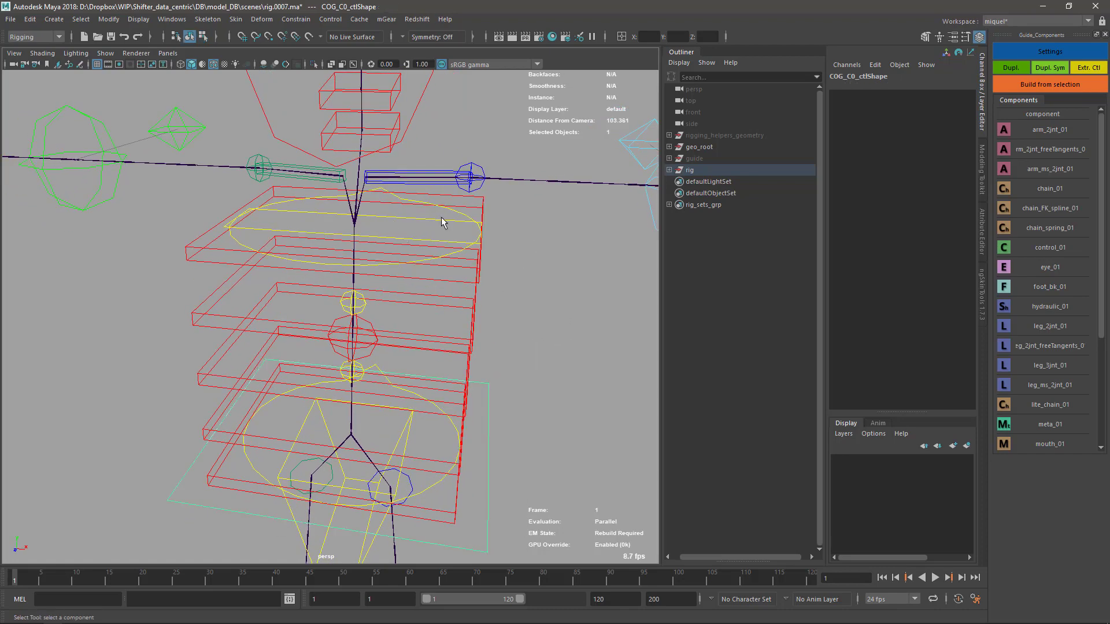
Step: Select the shapes of both shoulder orbit controls and move their CVs up above the shoulders
{"action": "left_click_drag", "start_coordinate": [500, 271], "coordinate": [505, 225], "text": "alt"}
{"action": "middle_click_drag", "start_coordinate": [508, 203], "coordinate": [476, 321], "text": "alt"}
{"action": "left_click_drag", "start_coordinate": [477, 321], "coordinate": [386, 322], "text": "alt"}
{"action": "left_click", "coordinate": [412, 280]}
{"action": "left_click", "coordinate": [205, 285], "text": "shift"}
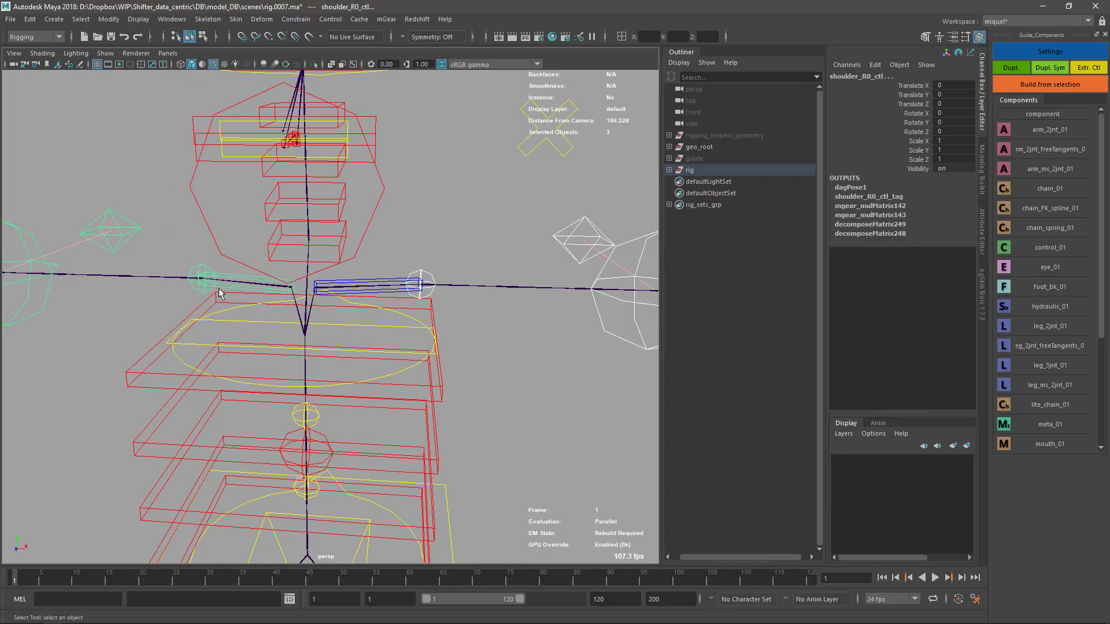
{"action": "left_click", "coordinate": [207, 268]}
{"action": "left_click", "coordinate": [418, 271], "text": "shift"}
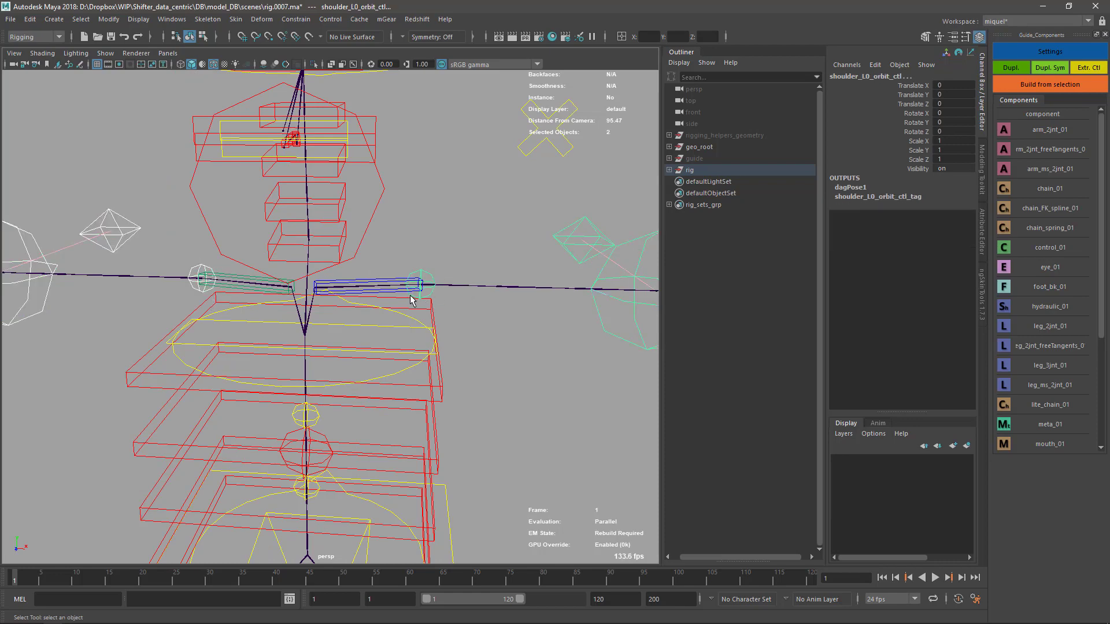
{"action": "key", "text": "Down"}
{"action": "key", "text": "ctrl+shift+a"}
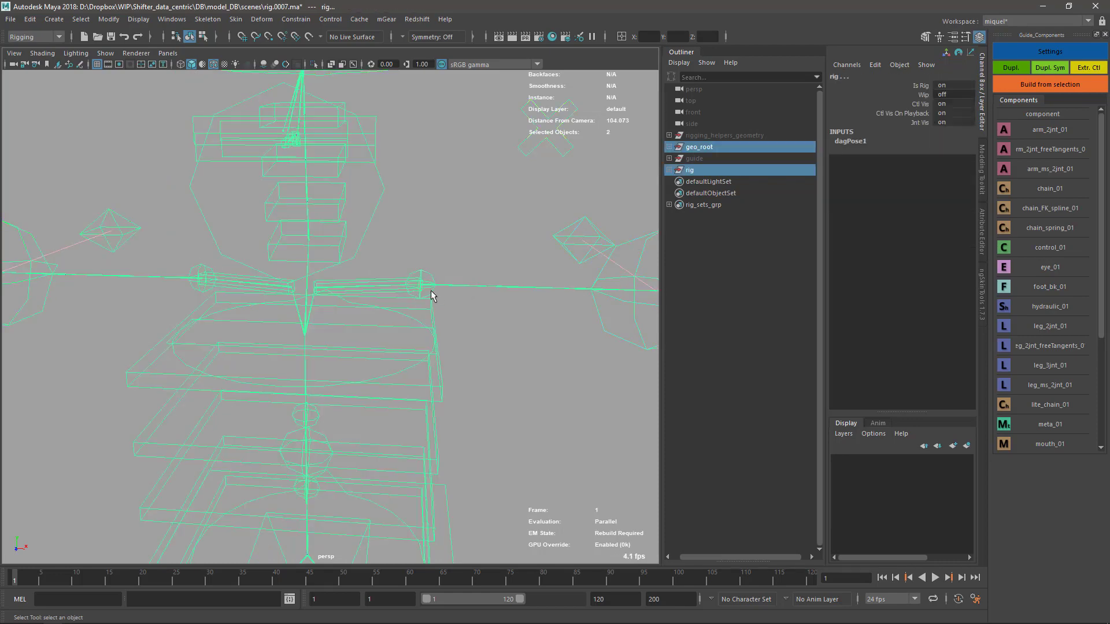
{"action": "key", "text": "ctrl+z"}
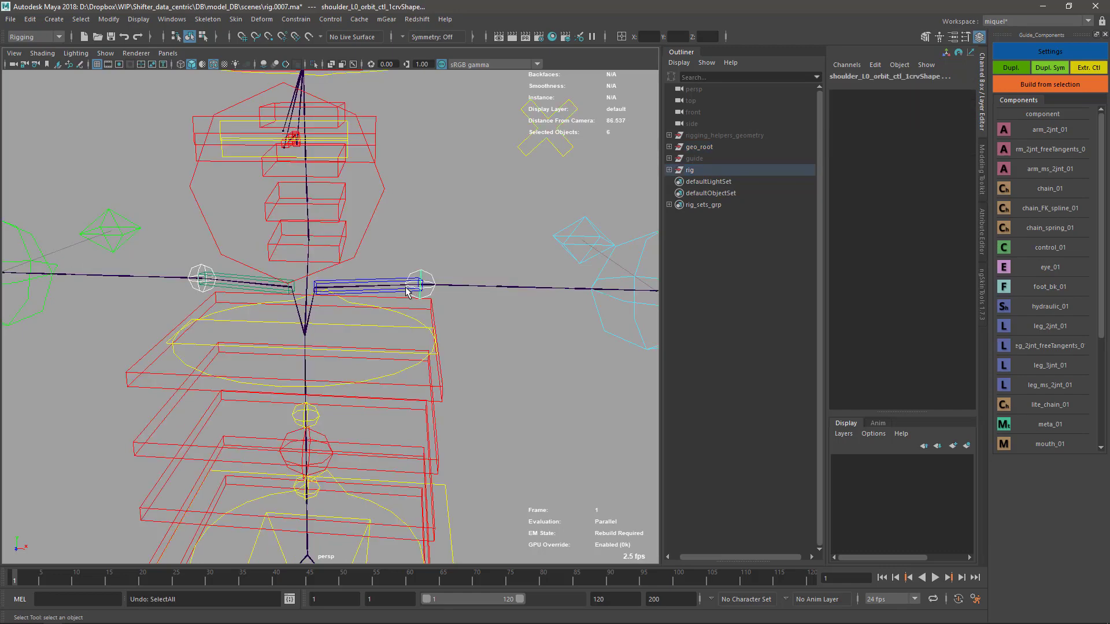
{"action": "key", "text": "w"}
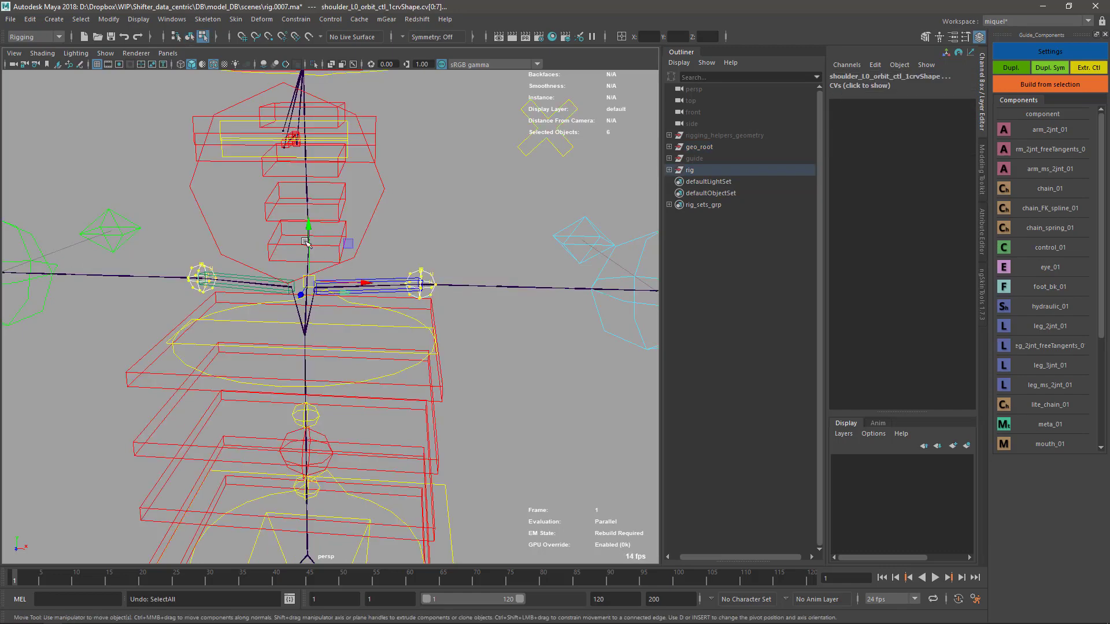
{"action": "left_click_drag", "start_coordinate": [308, 237], "coordinate": [307, 194]}
Step: Check the shoulder orbit controls' placement against the character mesh and leave component editing
{"action": "left_click_drag", "start_coordinate": [340, 242], "coordinate": [322, 179], "text": "alt"}
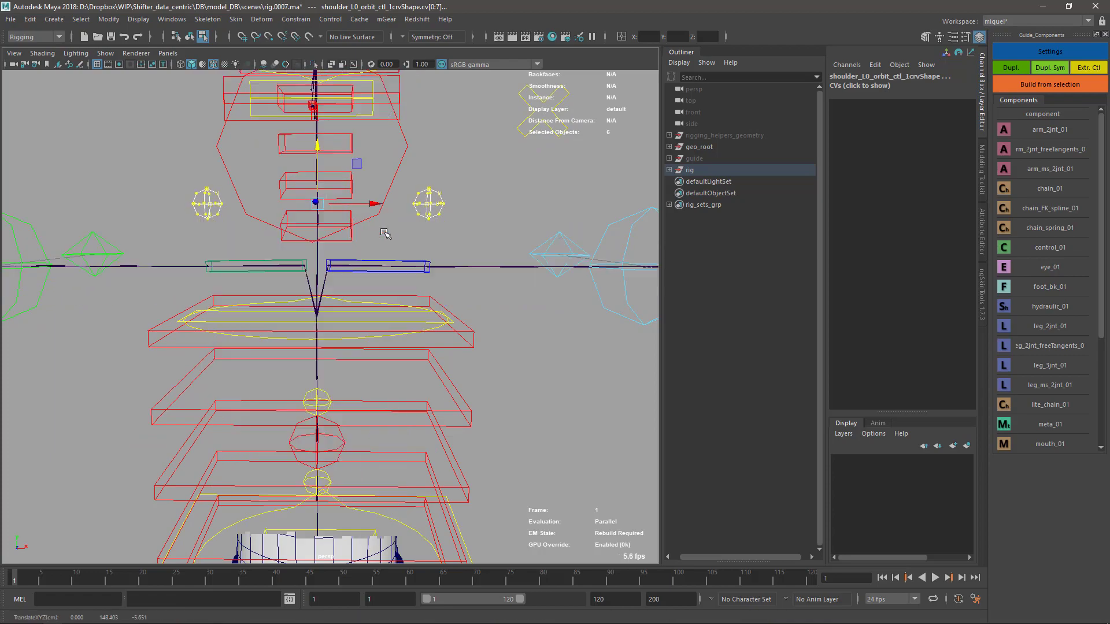
{"action": "scroll", "coordinate": [403, 286], "scroll_direction": "down", "scroll_amount": 4}
{"action": "left_click_drag", "start_coordinate": [456, 287], "coordinate": [406, 285], "text": "alt"}
{"action": "middle_click_drag", "start_coordinate": [407, 285], "coordinate": [421, 241], "text": "alt"}
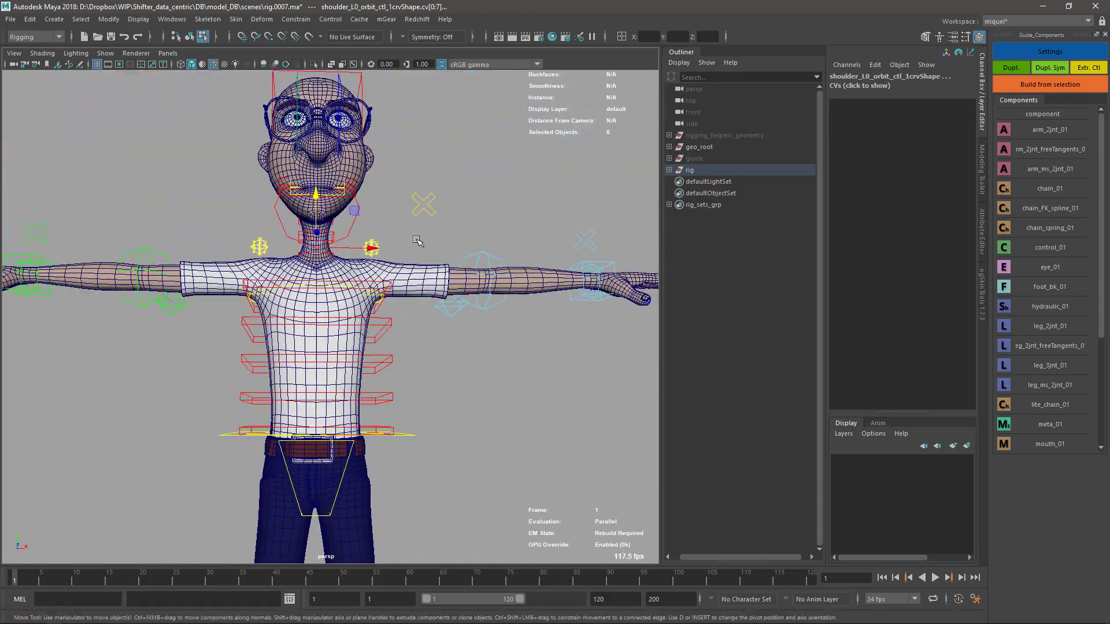
{"action": "right_click_drag", "start_coordinate": [420, 241], "coordinate": [451, 349], "text": "alt"}
{"action": "left_click_drag", "start_coordinate": [451, 349], "coordinate": [434, 381], "text": "alt"}
{"action": "key", "text": "q"}
{"action": "key", "text": "F8"}
Step: Select the shapes of both shoulder controls and move their CVs forward, out in front of the chest
{"action": "key", "text": "4"}
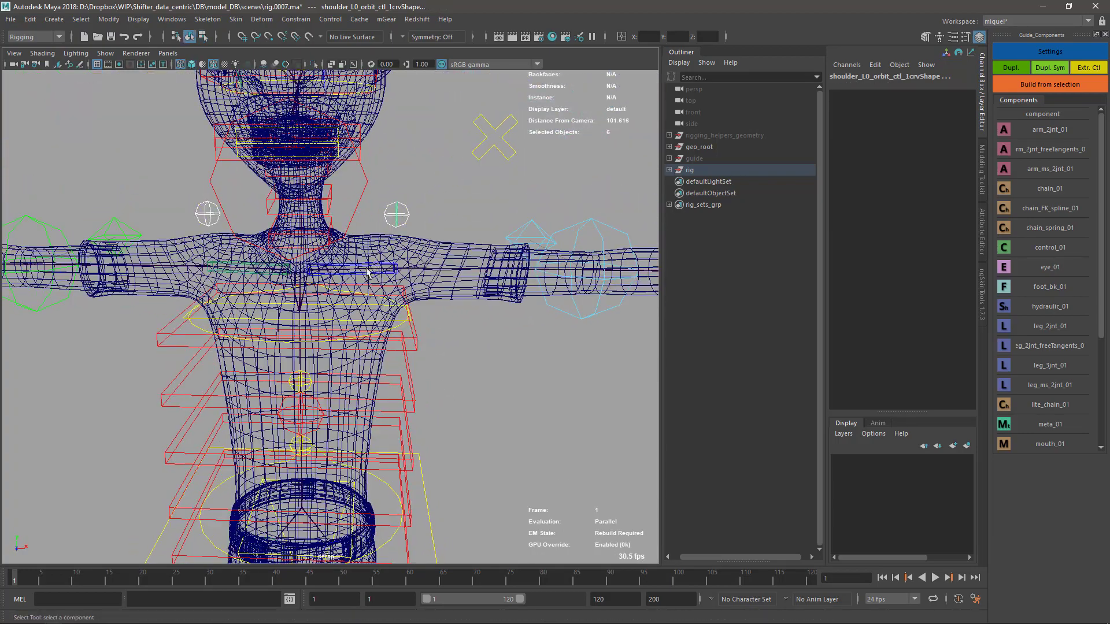
{"action": "left_click", "coordinate": [322, 276]}
{"action": "left_click", "coordinate": [251, 268], "text": "shift"}
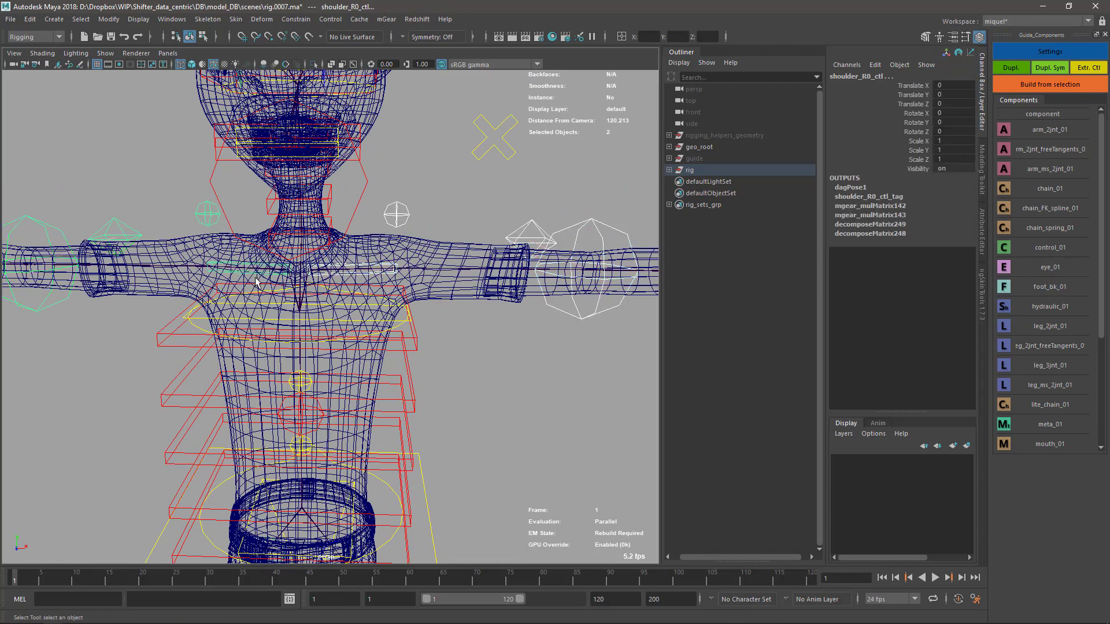
{"action": "key", "text": "Down"}
{"action": "left_click", "coordinate": [252, 282]}
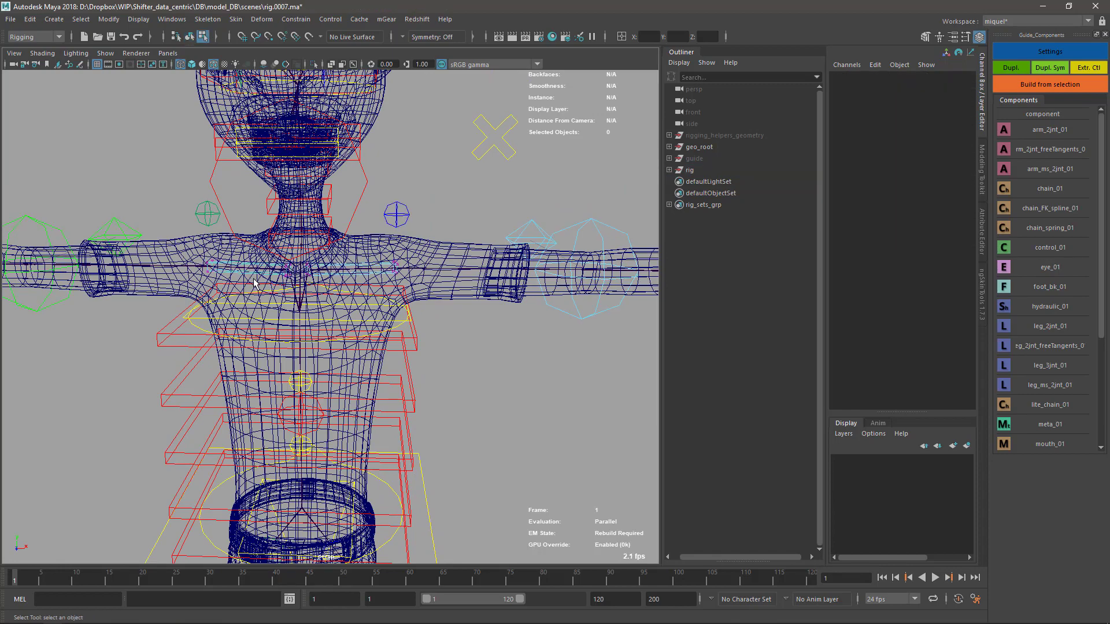
{"action": "key", "text": "ctrl+z"}
{"action": "key", "text": "w"}
{"action": "left_click_drag", "start_coordinate": [404, 219], "coordinate": [290, 281], "text": "alt"}
{"action": "left_click", "coordinate": [362, 244]}
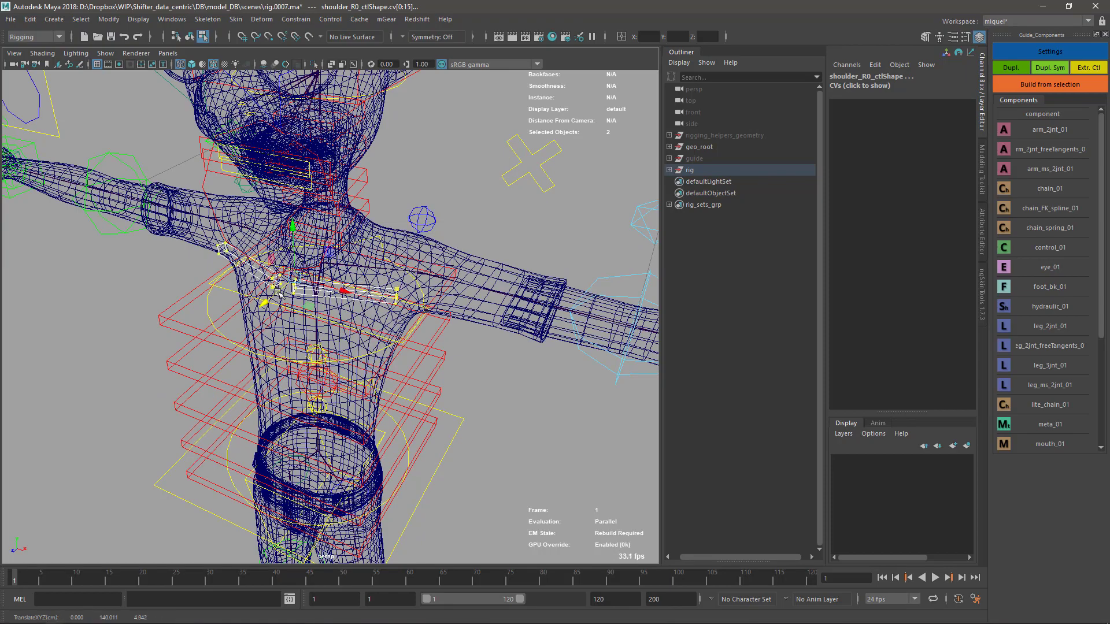
{"action": "key", "text": "5"}
Step: Hide the character mesh and the joints to isolate the left hand's controls
{"action": "mouse_move", "coordinate": [429, 351]}
{"action": "left_mouse_down", "text": "alt"}
{"action": "mouse_move", "coordinate": [338, 304]}
{"action": "mouse_move", "coordinate": [421, 295]}
{"action": "mouse_move", "coordinate": [387, 283]}
{"action": "left_mouse_up", "text": "alt"}
{"action": "right_click_drag", "start_coordinate": [387, 283], "coordinate": [347, 283], "text": "alt"}
{"action": "left_click_drag", "start_coordinate": [462, 242], "coordinate": [440, 271], "text": "alt"}
{"action": "middle_click_drag", "start_coordinate": [508, 260], "coordinate": [414, 269], "text": "alt"}
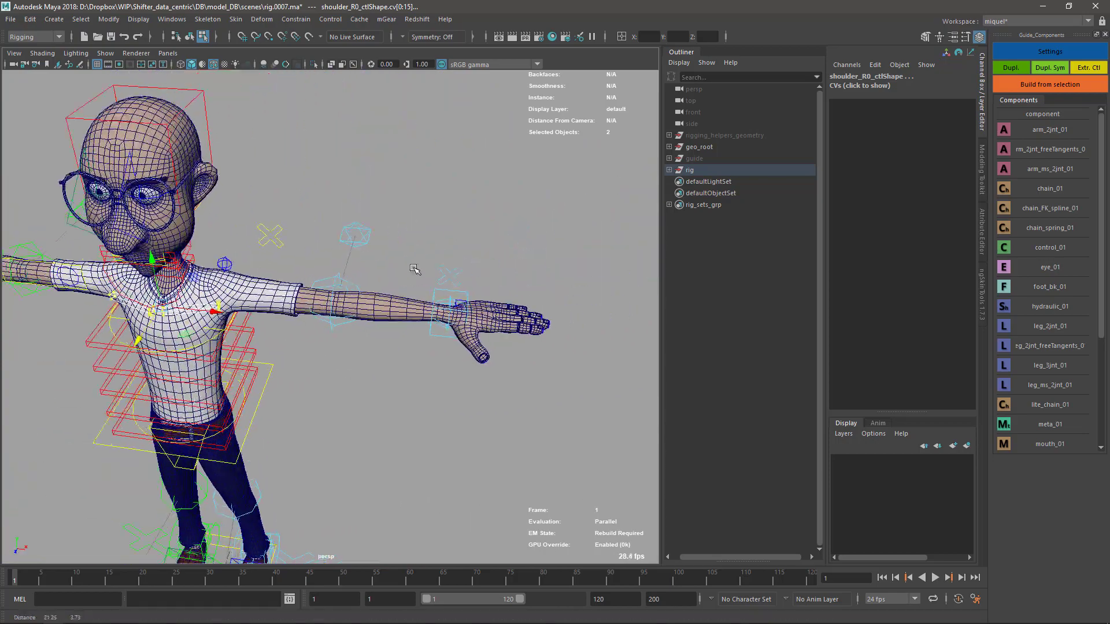
{"action": "left_click_drag", "start_coordinate": [414, 268], "coordinate": [425, 295], "text": "alt"}
{"action": "right_click_drag", "start_coordinate": [469, 359], "coordinate": [569, 383], "text": "alt"}
{"action": "middle_click_drag", "start_coordinate": [518, 289], "coordinate": [438, 292], "text": "alt"}
{"action": "key", "text": "alt+2"}
{"action": "key", "text": "alt+2"}
{"action": "key", "text": "alt+2"}
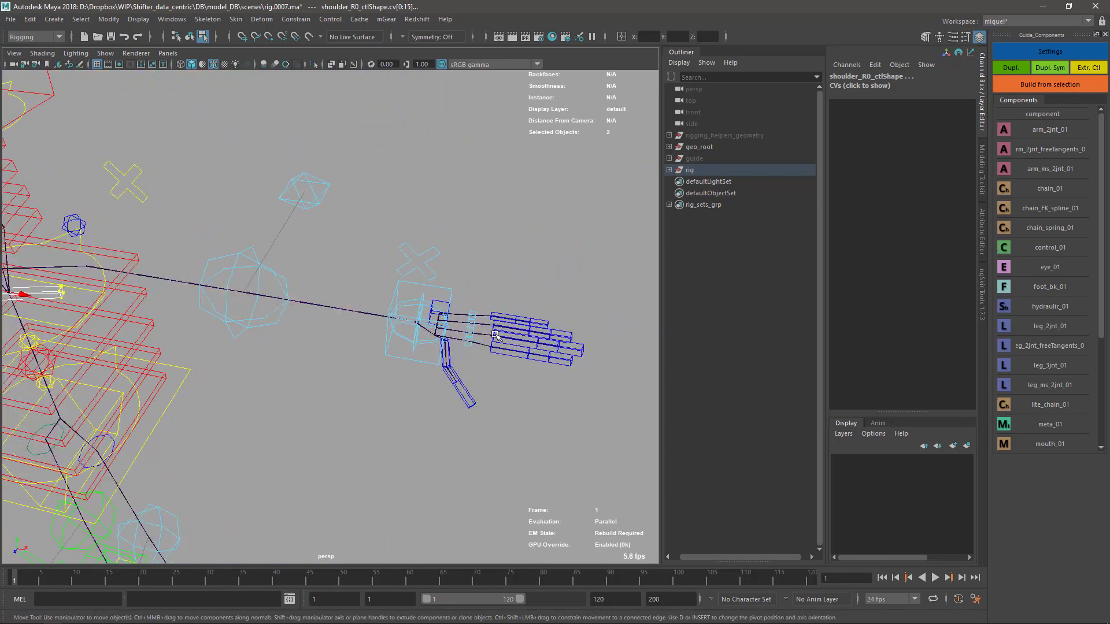
{"action": "key", "text": "alt+2"}
{"action": "left_click_drag", "start_coordinate": [508, 276], "coordinate": [438, 330], "text": "alt"}
{"action": "right_click_drag", "start_coordinate": [364, 331], "coordinate": [378, 350], "text": "alt"}
{"action": "key", "text": "alt+2"}
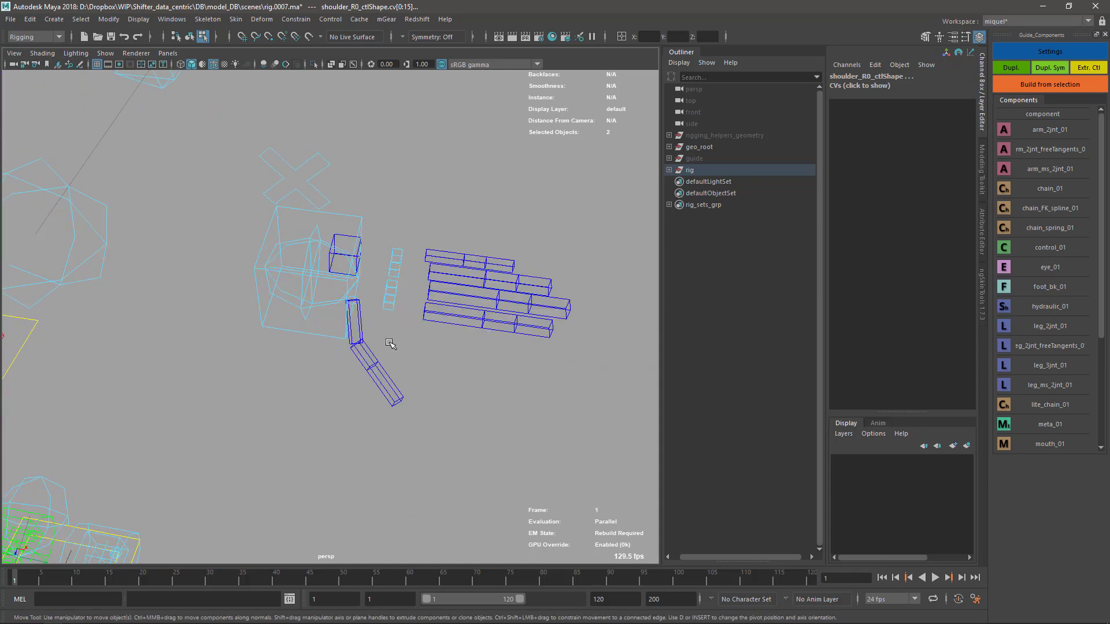
Step: Select the CVs of the finger and metacarpal control shapes on both hands
{"action": "left_click_drag", "start_coordinate": [403, 327], "coordinate": [382, 249]}
{"action": "key", "text": "alt+2"}
{"action": "key", "text": "alt+2"}
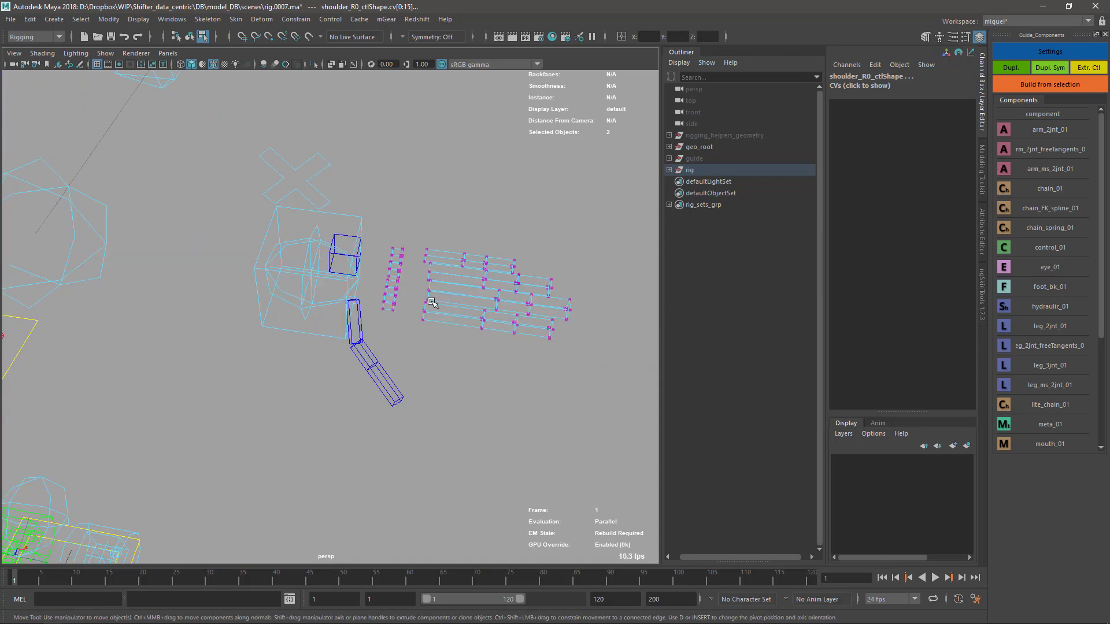
{"action": "left_click_drag", "start_coordinate": [429, 329], "coordinate": [390, 300], "text": "alt"}
{"action": "left_click_drag", "start_coordinate": [417, 247], "coordinate": [409, 293], "text": "alt"}
{"action": "right_click_drag", "start_coordinate": [409, 294], "coordinate": [293, 256], "text": "alt"}
{"action": "left_click_drag", "start_coordinate": [292, 257], "coordinate": [175, 308], "text": "alt"}
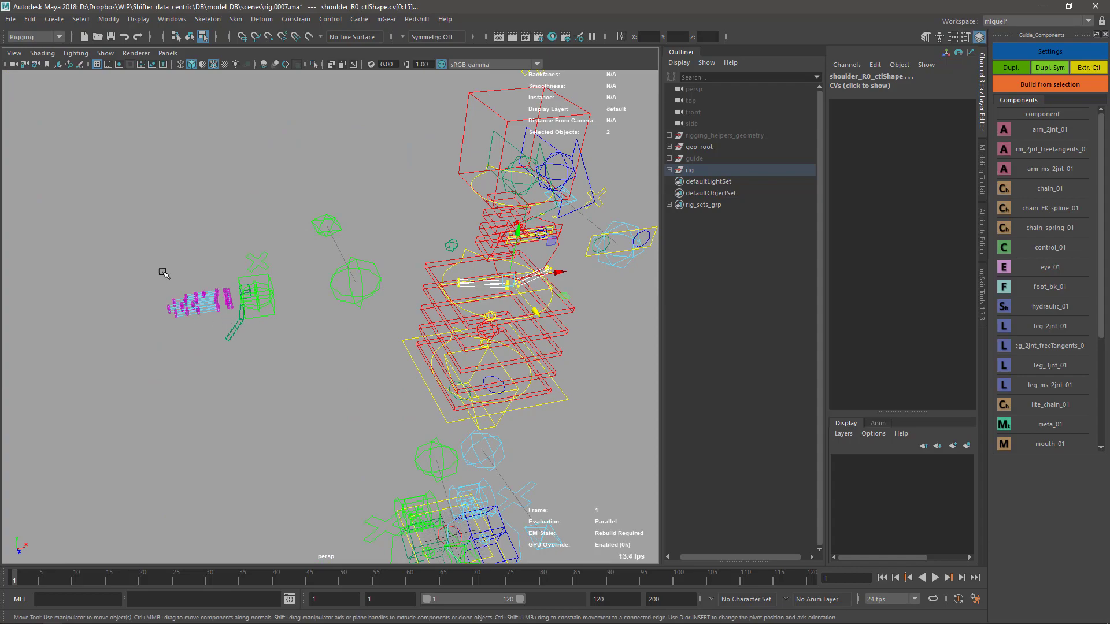
{"action": "left_click_drag", "start_coordinate": [202, 261], "coordinate": [456, 272], "text": "alt"}
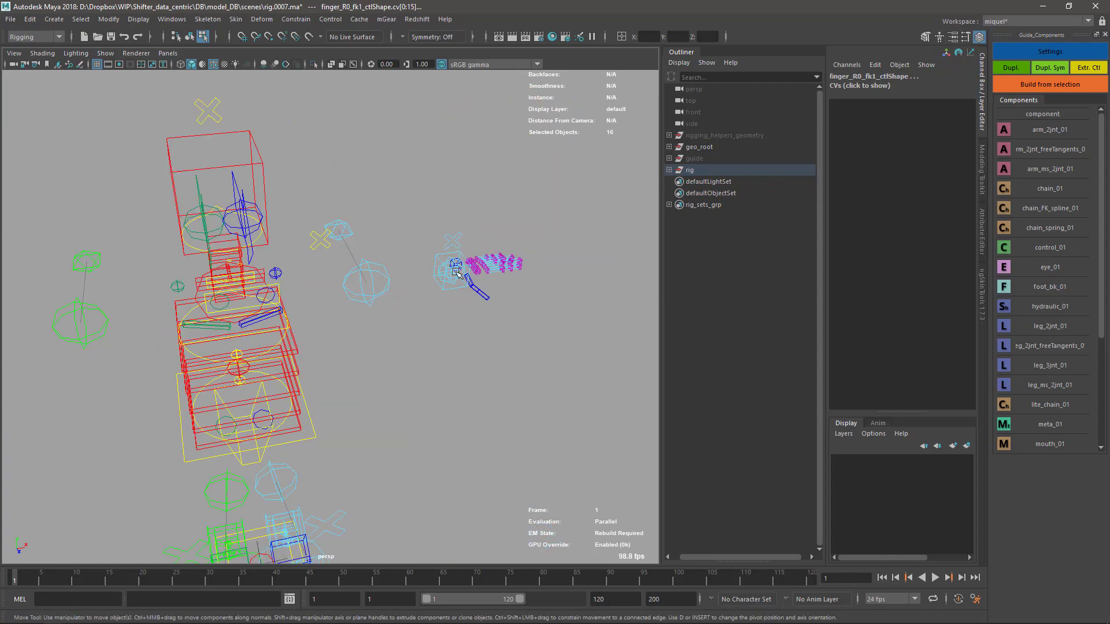
{"action": "left_click_drag", "start_coordinate": [543, 302], "coordinate": [454, 240], "text": "shift"}
Step: Show the character mesh and scale up the finger and metacarpal control CVs vertically so they enclose the hands
{"action": "left_click_drag", "start_coordinate": [520, 289], "coordinate": [556, 315], "text": "alt"}
{"action": "key", "text": "ctrl+1"}
{"action": "middle_click_drag", "start_coordinate": [557, 315], "coordinate": [384, 249], "text": "alt"}
{"action": "mouse_move", "coordinate": [384, 248]}
{"action": "right_mouse_down", "text": "alt"}
{"action": "mouse_move", "coordinate": [448, 417]}
{"action": "mouse_move", "coordinate": [503, 439]}
{"action": "right_mouse_up", "text": "alt"}
{"action": "key", "text": "r"}
{"action": "mouse_move", "coordinate": [316, 173]}
{"action": "left_mouse_down"}
{"action": "mouse_move", "coordinate": [307, 21]}
{"action": "mouse_move", "coordinate": [315, 64]}
{"action": "left_mouse_up"}
{"action": "key", "text": "4"}
Step: Deselect the finger controls' CVs, keep the metacarpal ones, and check the shapes against both hands in wireframe
{"action": "left_click_drag", "start_coordinate": [331, 247], "coordinate": [481, 179], "text": "ctrl"}
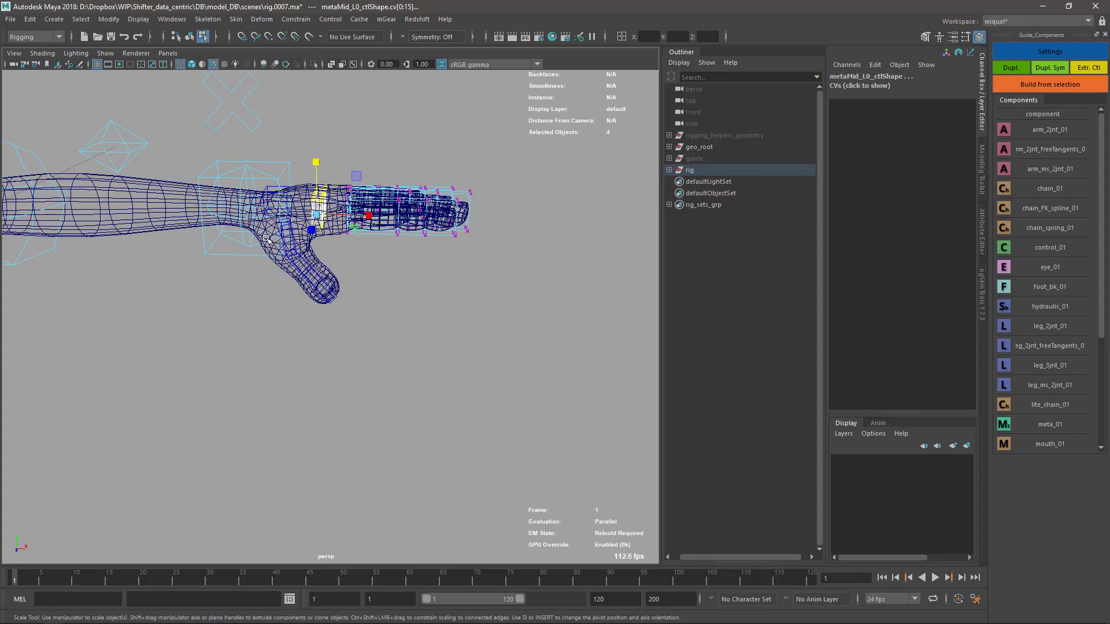
{"action": "middle_click_drag", "start_coordinate": [219, 237], "coordinate": [635, 245], "text": "alt"}
{"action": "middle_click_drag", "start_coordinate": [87, 242], "coordinate": [664, 255], "text": "alt"}
{"action": "left_click_drag", "start_coordinate": [173, 213], "coordinate": [255, 257], "text": "alt"}
{"action": "middle_click_drag", "start_coordinate": [255, 256], "coordinate": [672, 203], "text": "alt"}
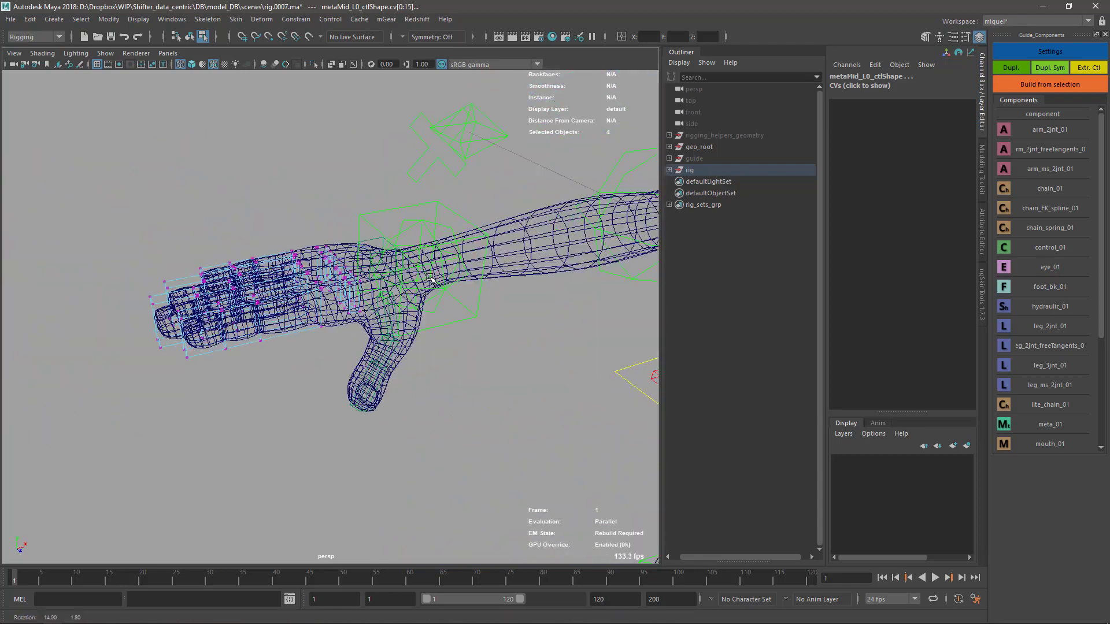
{"action": "mouse_move", "coordinate": [398, 243]}
{"action": "left_mouse_down", "text": "alt"}
{"action": "mouse_move", "coordinate": [352, 225]}
{"action": "mouse_move", "coordinate": [348, 301]}
{"action": "mouse_move", "coordinate": [322, 237]}
{"action": "mouse_move", "coordinate": [325, 203]}
{"action": "left_mouse_up", "text": "alt"}
Step: Return to shaded display and object selection, clear the selection, and hide the character mesh around the right hand
{"action": "key", "text": "5"}
{"action": "key", "text": "F8"}
{"action": "left_click", "coordinate": [410, 358]}
{"action": "key", "text": "q"}
{"action": "left_click_drag", "start_coordinate": [411, 357], "coordinate": [339, 344], "text": "alt"}
{"action": "key", "text": "alt+1"}
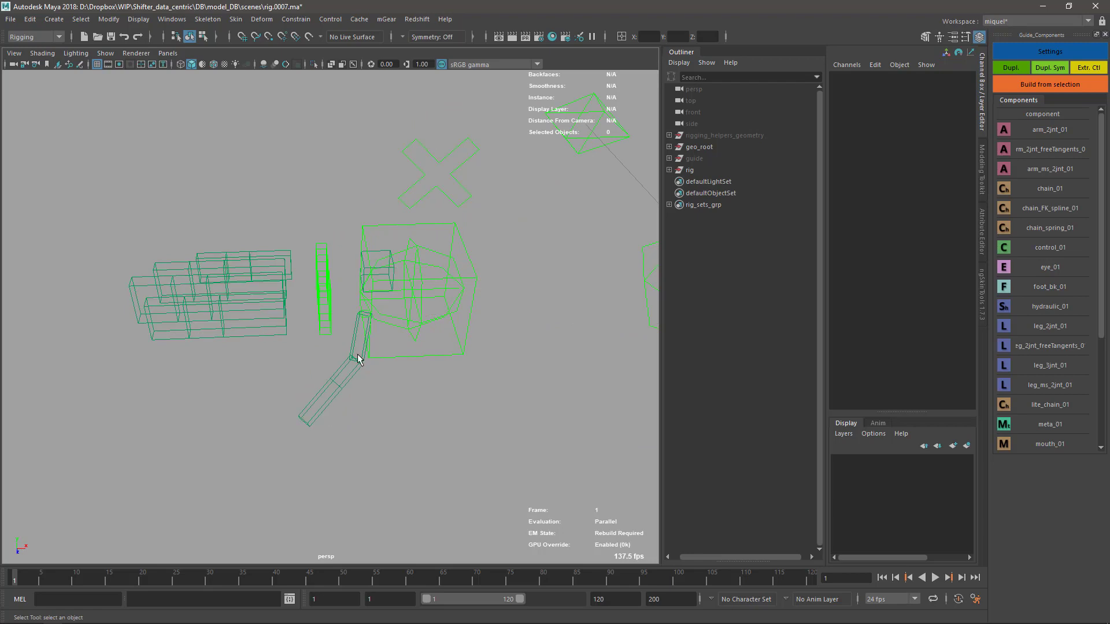
Step: Select the right thumb's controls and all CVs of their shapes
{"action": "left_click_drag", "start_coordinate": [346, 367], "coordinate": [421, 347]}
{"action": "middle_click_drag", "start_coordinate": [421, 346], "coordinate": [375, 351], "text": "alt"}
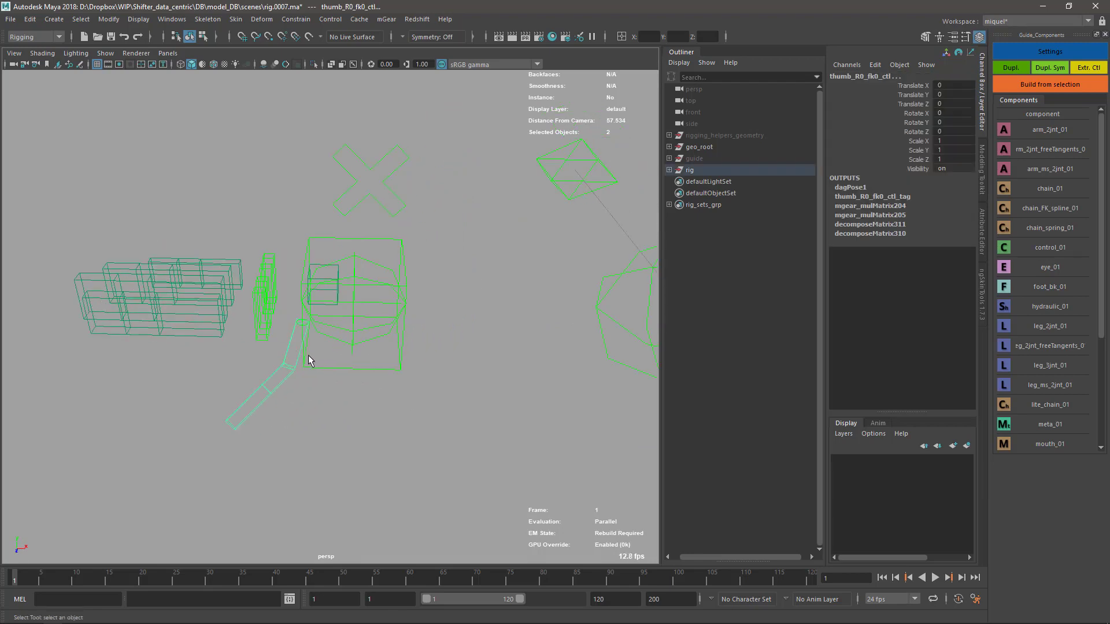
{"action": "key", "text": "F8"}
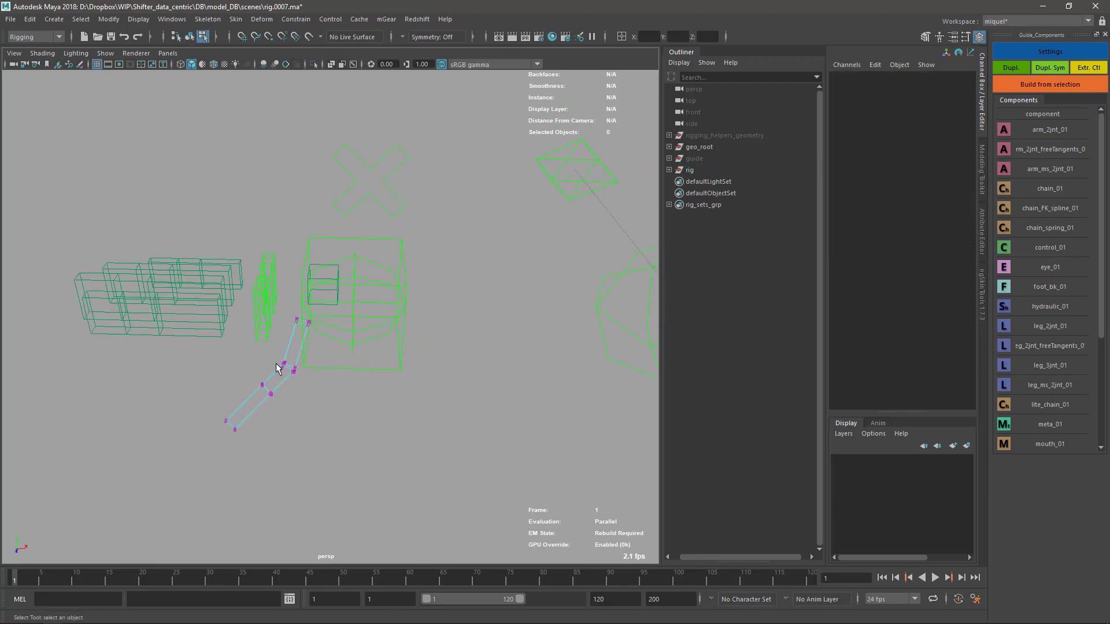
{"action": "left_click_drag", "start_coordinate": [177, 287], "coordinate": [411, 496]}
Step: Add the left thumb's controls to the selection and select the CVs of both thumbs' control shapes
{"action": "key", "text": "F8"}
{"action": "middle_click_drag", "start_coordinate": [490, 364], "coordinate": [58, 334], "text": "alt"}
{"action": "right_click_drag", "start_coordinate": [430, 375], "coordinate": [351, 325], "text": "alt"}
{"action": "middle_click_drag", "start_coordinate": [351, 325], "coordinate": [311, 328], "text": "alt"}
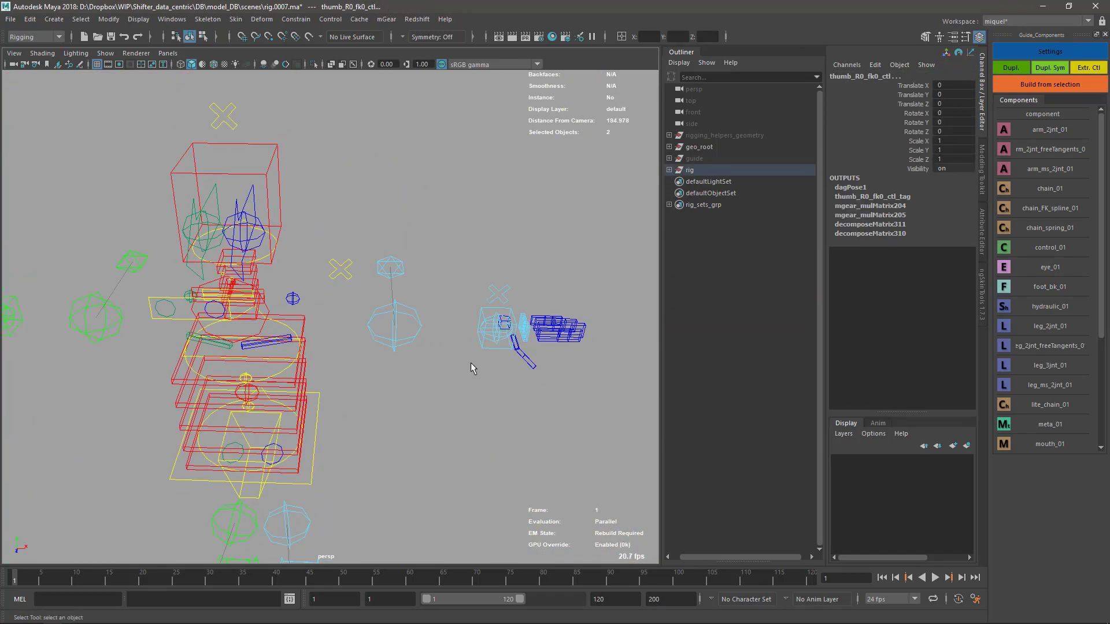
{"action": "left_click", "coordinate": [518, 347], "text": "shift"}
{"action": "key", "text": "F8"}
{"action": "left_click_drag", "start_coordinate": [493, 317], "coordinate": [546, 390]}
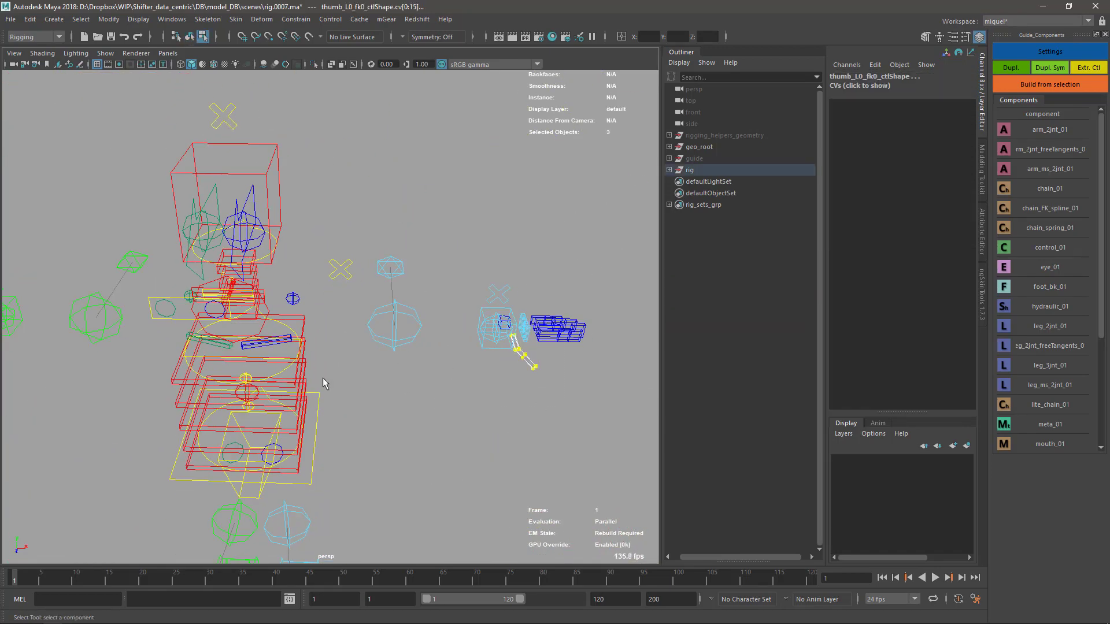
{"action": "middle_click_drag", "start_coordinate": [289, 378], "coordinate": [646, 368], "text": "alt"}
{"action": "left_click_drag", "start_coordinate": [254, 295], "coordinate": [370, 356], "text": "shift"}
{"action": "middle_click_drag", "start_coordinate": [607, 352], "coordinate": [377, 347], "text": "alt"}
{"action": "right_click_drag", "start_coordinate": [377, 347], "coordinate": [315, 330], "text": "alt"}
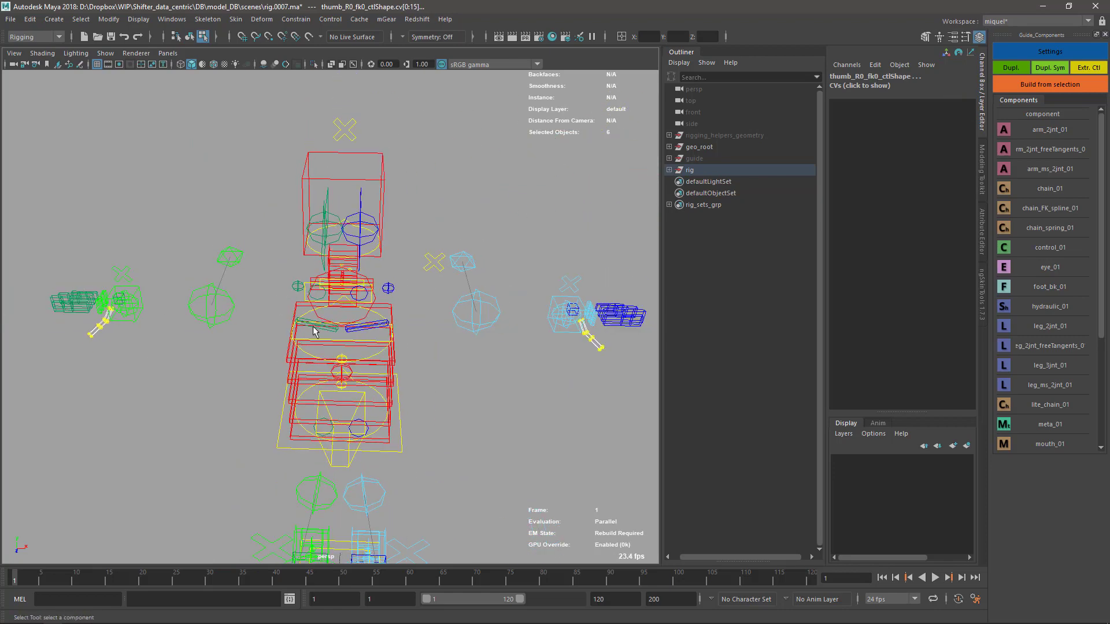
Step: Show the character mesh and scale up the thumb control CVs so the shapes surround both thumbs
{"action": "key", "text": "alt+2"}
{"action": "middle_click_drag", "start_coordinate": [589, 326], "coordinate": [376, 318], "text": "alt"}
{"action": "right_click_drag", "start_coordinate": [375, 318], "coordinate": [641, 468], "text": "alt"}
{"action": "left_click_drag", "start_coordinate": [642, 469], "coordinate": [307, 344], "text": "alt"}
{"action": "right_click_drag", "start_coordinate": [310, 324], "coordinate": [324, 370], "text": "alt"}
{"action": "left_click_drag", "start_coordinate": [324, 369], "coordinate": [448, 316], "text": "alt"}
{"action": "right_click_drag", "start_coordinate": [448, 317], "coordinate": [405, 370], "text": "alt"}
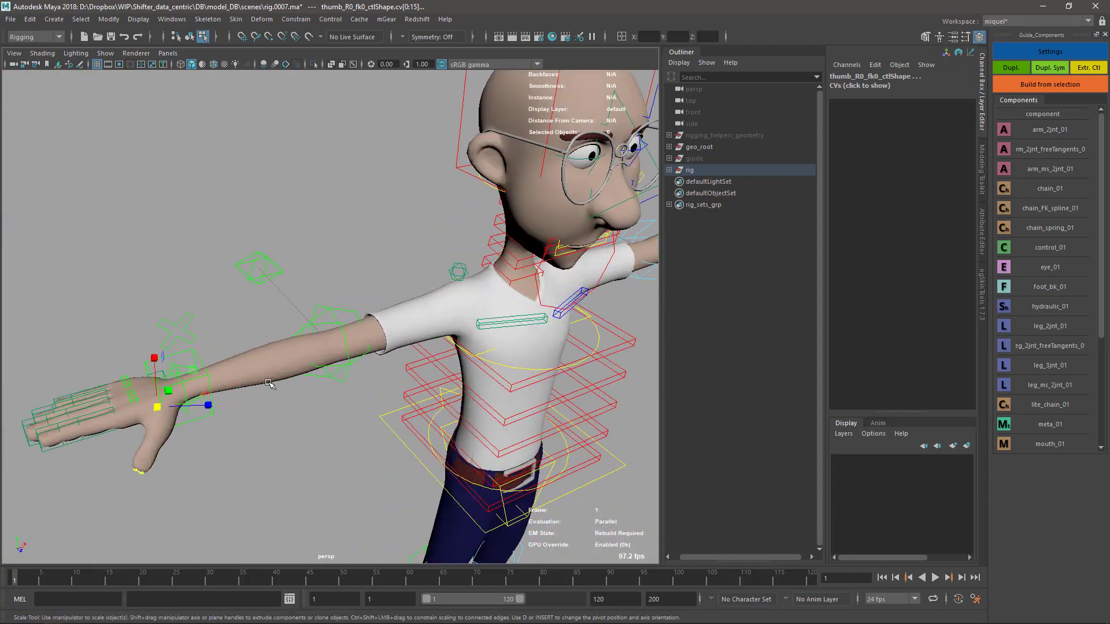
{"action": "left_click_drag", "start_coordinate": [404, 370], "coordinate": [220, 390], "text": "alt"}
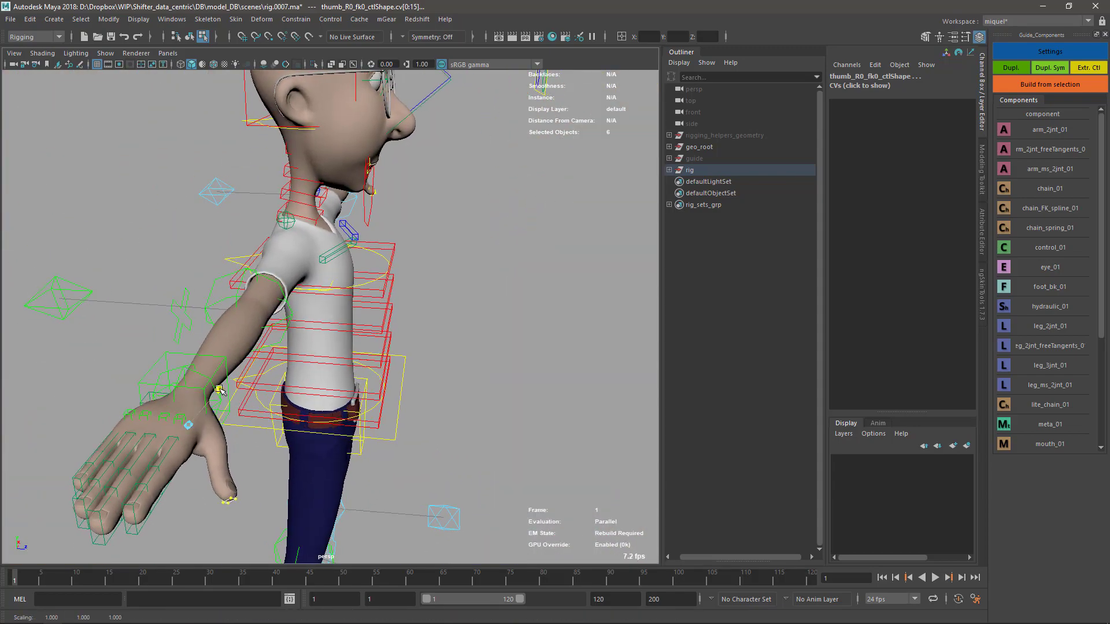
{"action": "left_click_drag", "start_coordinate": [259, 353], "coordinate": [365, 305]}
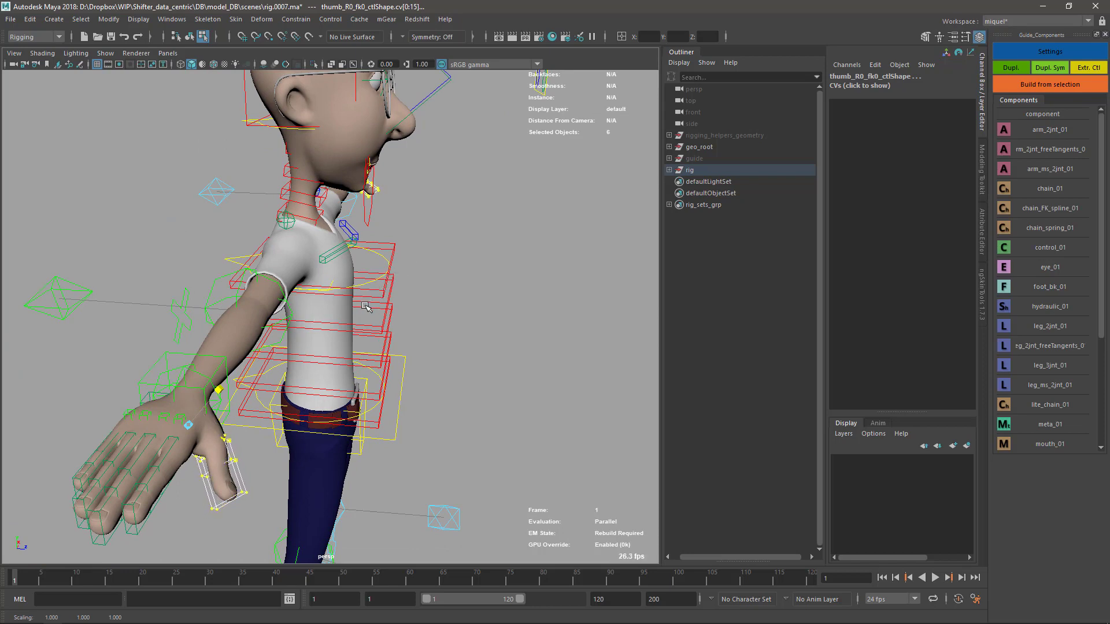
{"action": "left_click_drag", "start_coordinate": [351, 448], "coordinate": [299, 429], "text": "alt"}
{"action": "left_click_drag", "start_coordinate": [390, 377], "coordinate": [377, 368], "text": "alt"}
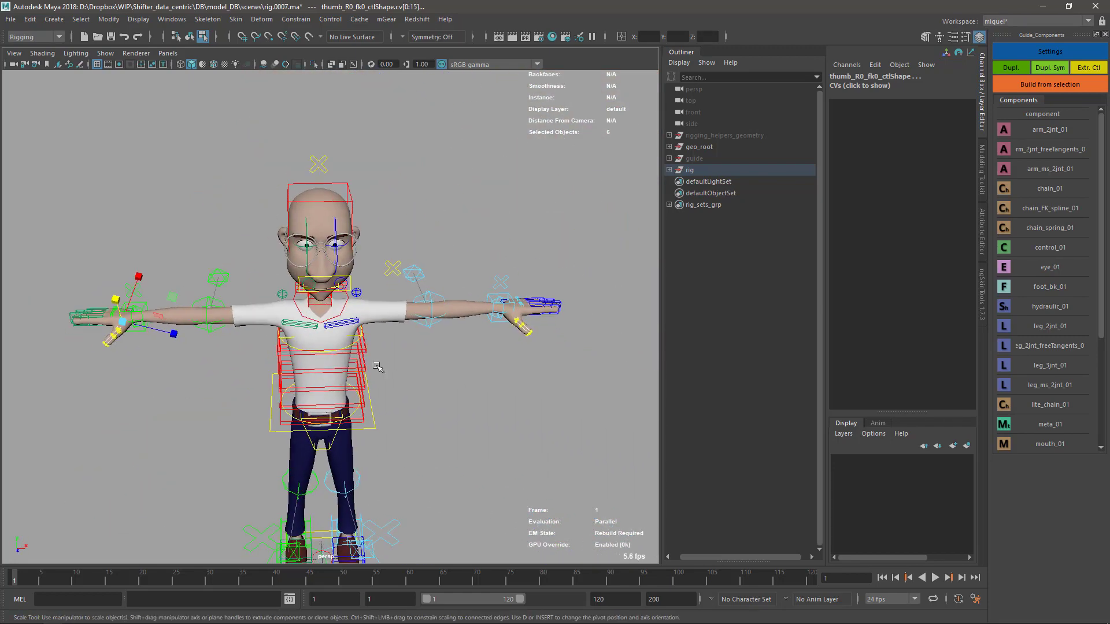
Step: Toggle the Rotate Object Center option of the Rotate tool for the selected thumb CVs
{"action": "key", "text": "e"}
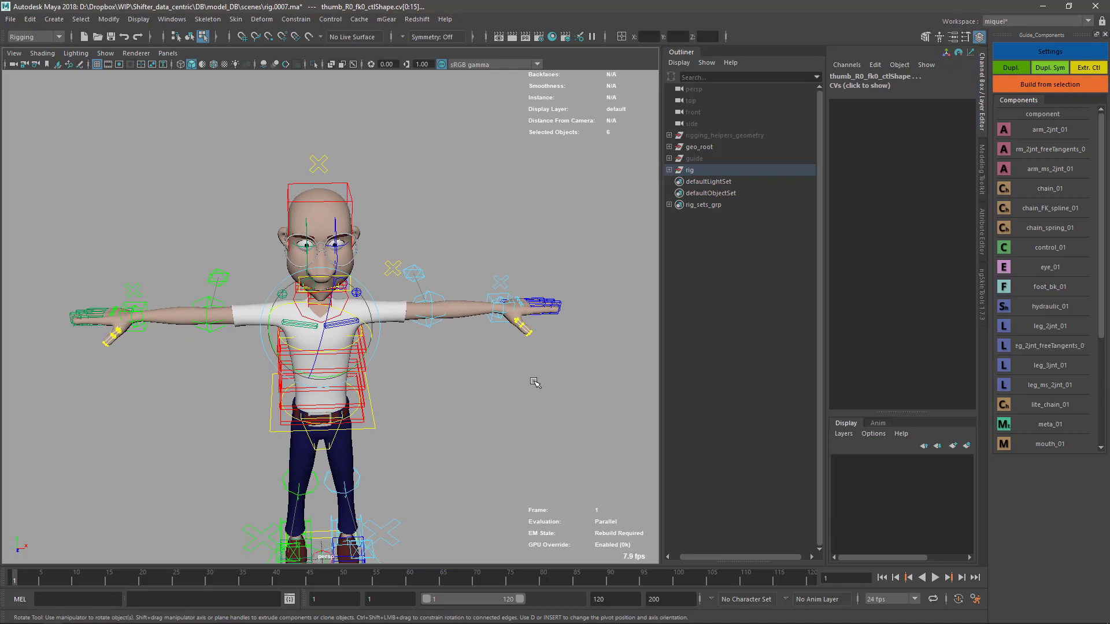
{"action": "left_click", "coordinate": [472, 373]}
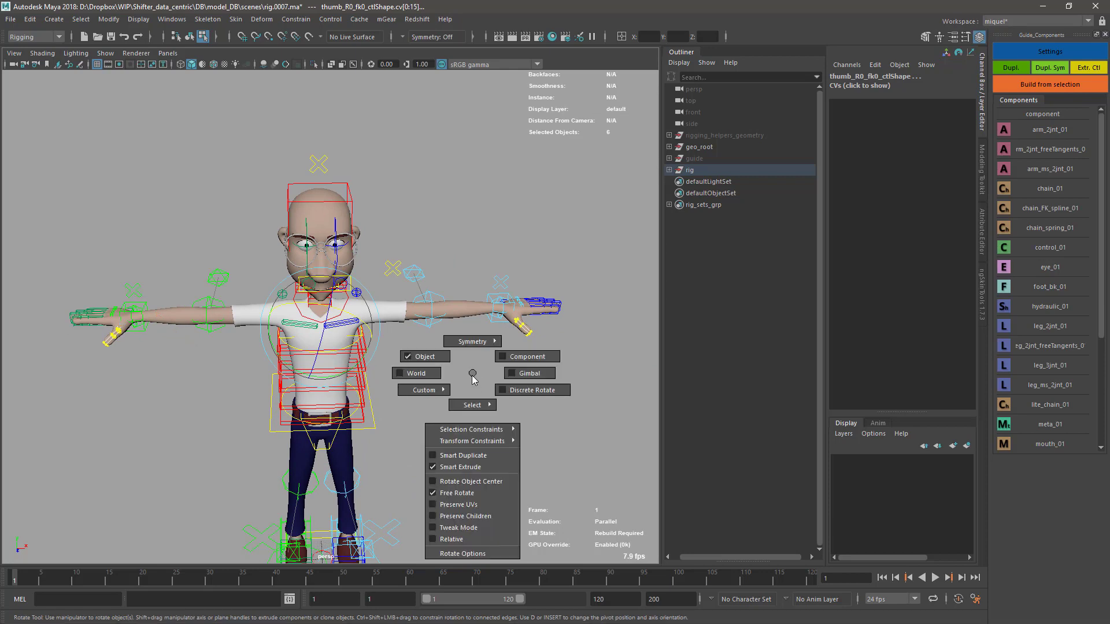
{"action": "left_click", "coordinate": [484, 482]}
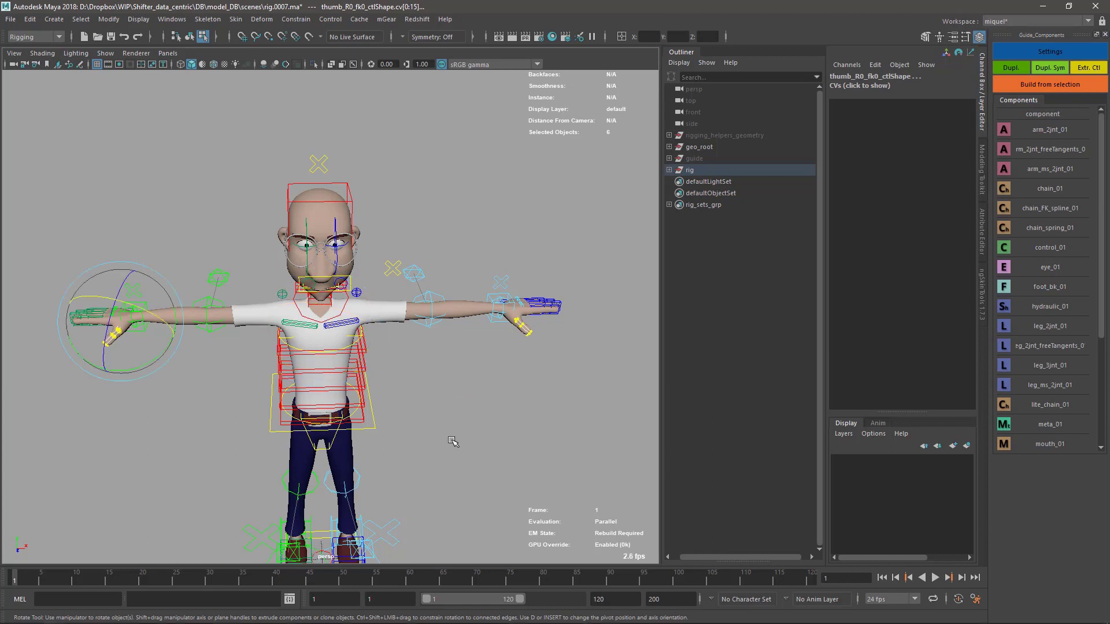
Step: Change the Move tool's axis orientation and shift the thumb control CVs to fit both thumbs
{"action": "key", "text": "r"}
{"action": "key", "text": "e"}
{"action": "key", "text": "w"}
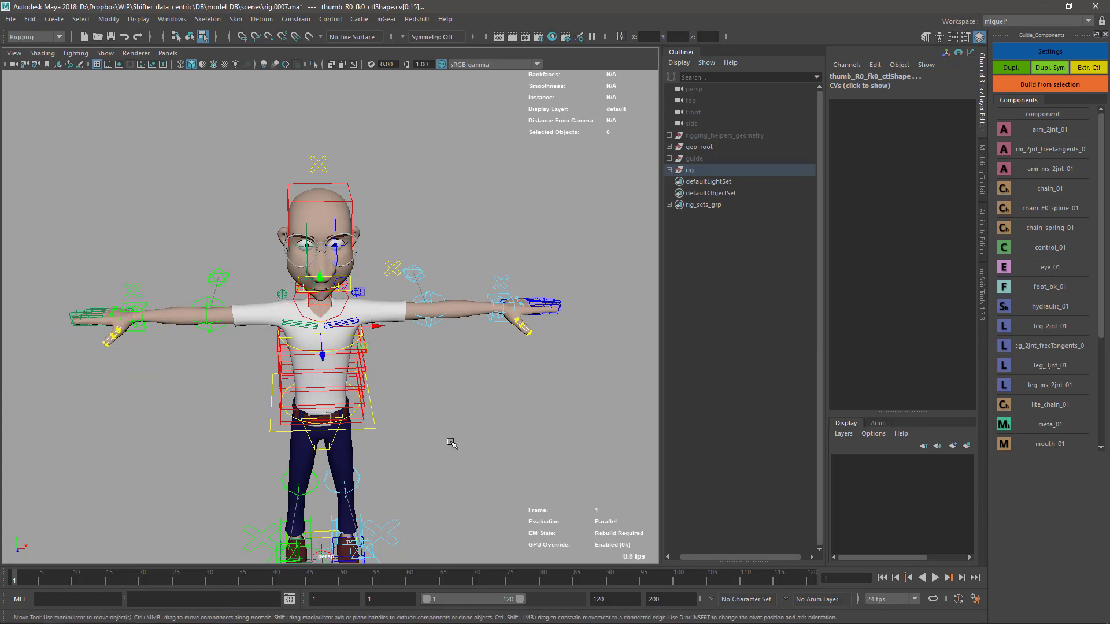
{"action": "left_click_drag", "start_coordinate": [441, 417], "coordinate": [439, 484]}
{"action": "left_click_drag", "start_coordinate": [374, 350], "coordinate": [344, 339]}
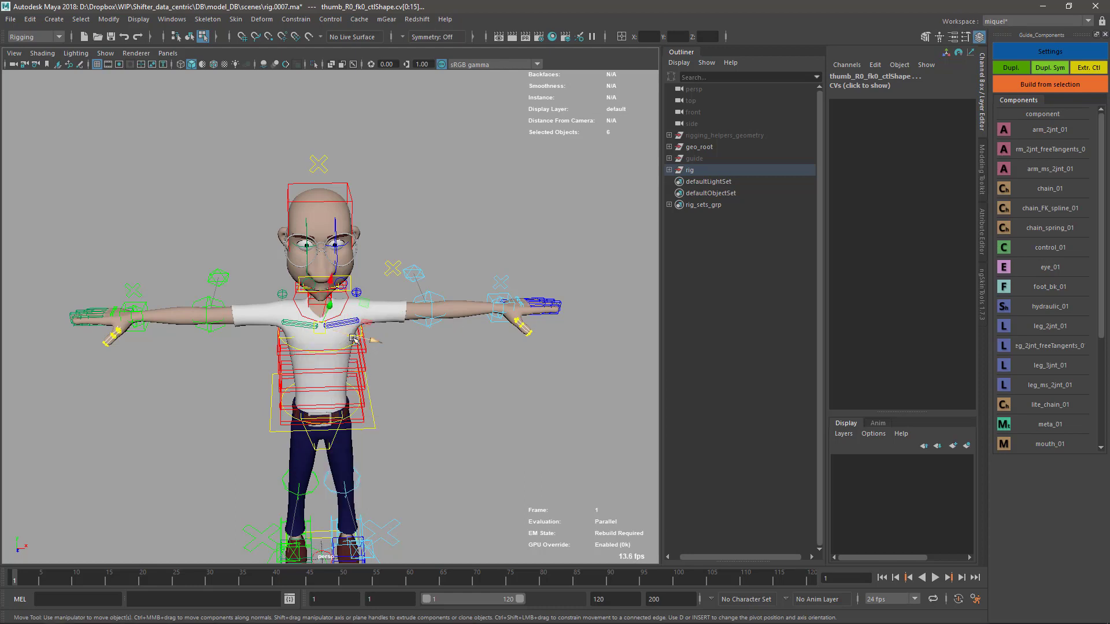
{"action": "left_click_drag", "start_coordinate": [414, 376], "coordinate": [580, 344]}
{"action": "middle_click_drag", "start_coordinate": [313, 309], "coordinate": [386, 328], "text": "alt"}
{"action": "right_click_drag", "start_coordinate": [386, 327], "coordinate": [451, 348], "text": "alt"}
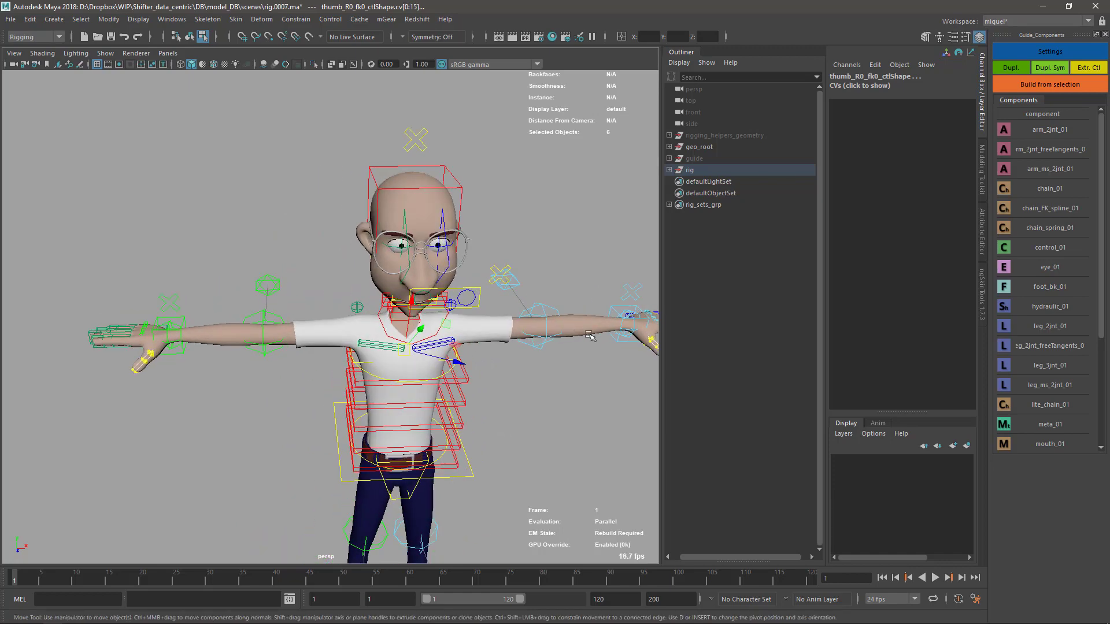
{"action": "left_click_drag", "start_coordinate": [597, 332], "coordinate": [569, 324], "text": "alt"}
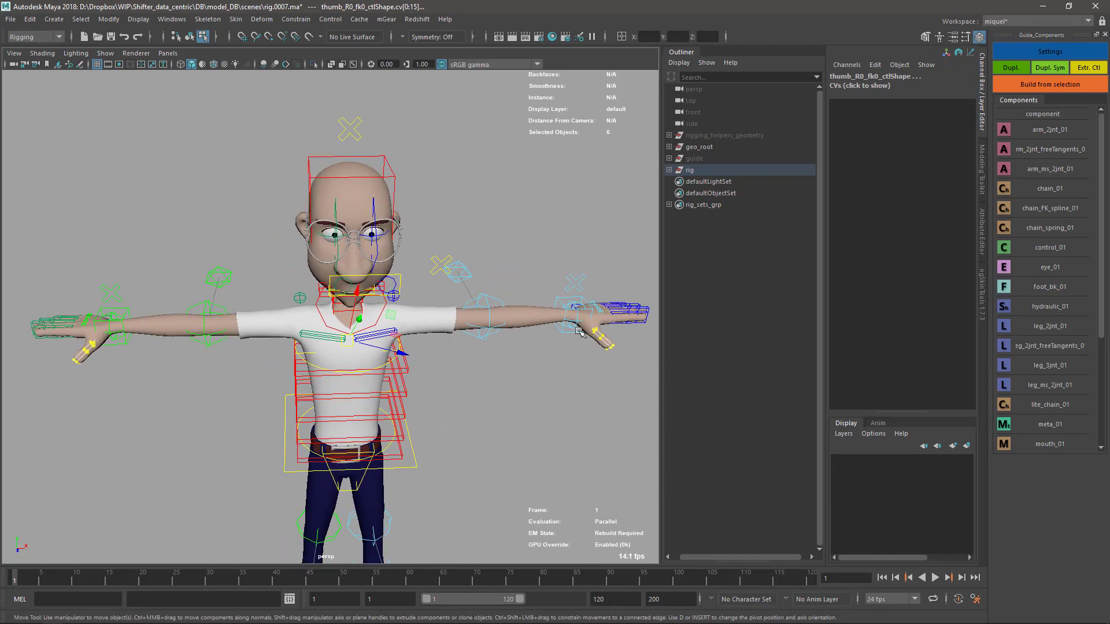
{"action": "left_click_drag", "start_coordinate": [131, 342], "coordinate": [255, 369], "text": "alt"}
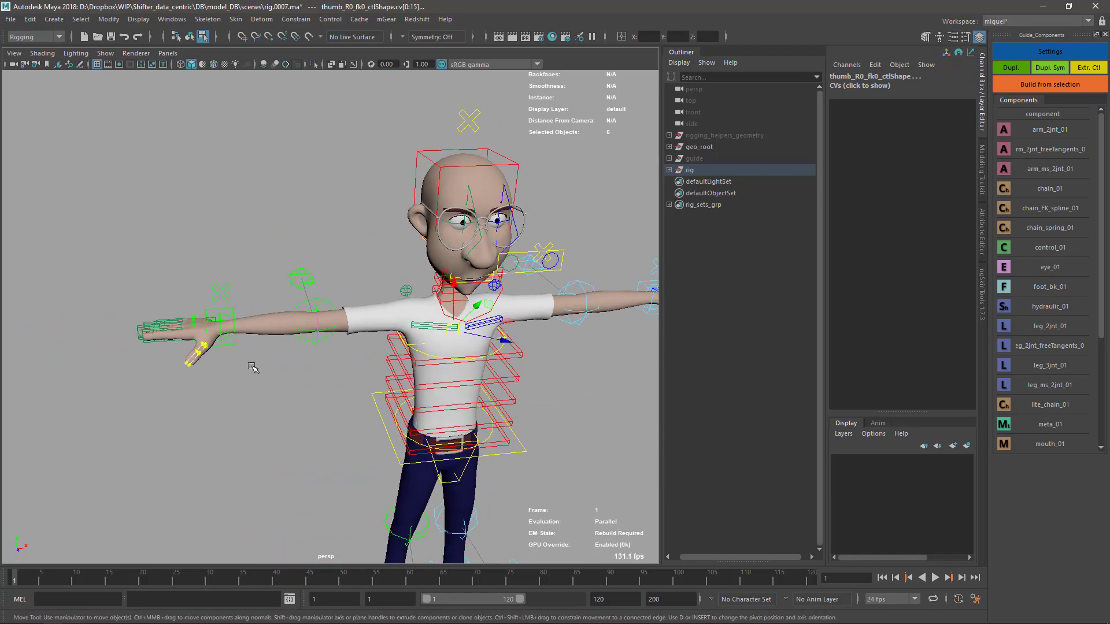
{"action": "left_click_drag", "start_coordinate": [98, 373], "coordinate": [168, 374], "text": "alt"}
Step: Leave component editing, switch to wireframe display, and select the right thumb's first FK control
{"action": "right_click_drag", "start_coordinate": [168, 374], "coordinate": [283, 400], "text": "alt"}
{"action": "key", "text": "q"}
{"action": "key", "text": "F8"}
{"action": "mouse_move", "coordinate": [284, 401]}
{"action": "left_mouse_down", "text": "alt"}
{"action": "mouse_move", "coordinate": [337, 426]}
{"action": "mouse_move", "coordinate": [287, 349]}
{"action": "mouse_move", "coordinate": [345, 382]}
{"action": "left_mouse_up", "text": "alt"}
{"action": "key", "text": "4"}
{"action": "key", "text": "5"}
{"action": "key", "text": "4"}
{"action": "left_click", "coordinate": [324, 347]}
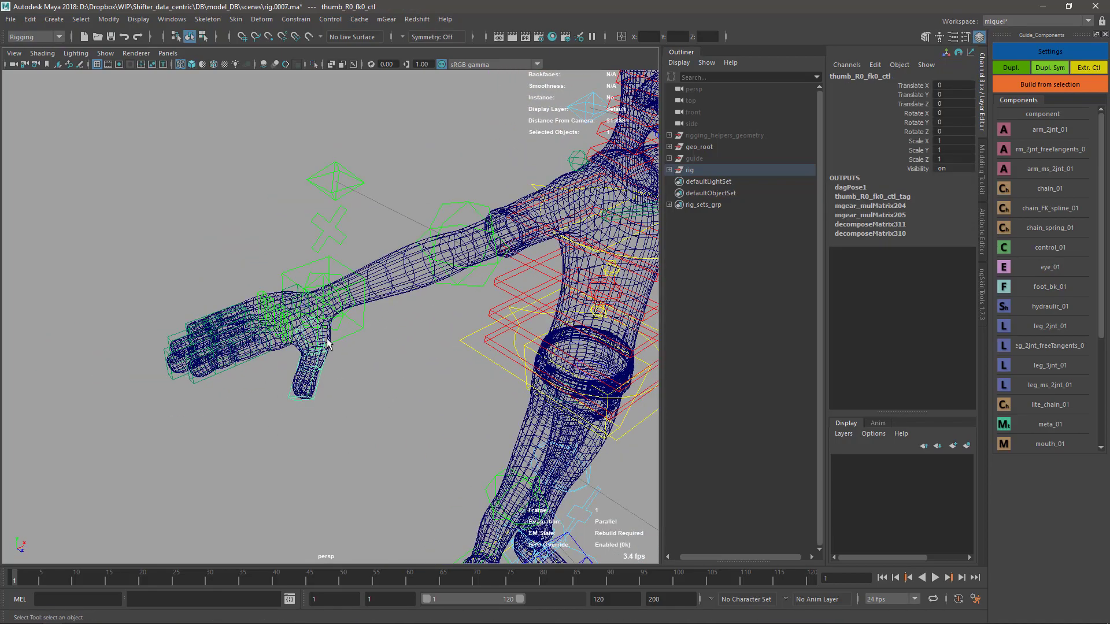
Step: Hide the character mesh and select the small right thumb base control instead
{"action": "scroll", "coordinate": [329, 347], "scroll_direction": "down", "scroll_amount": 3}
{"action": "left_click_drag", "start_coordinate": [342, 315], "coordinate": [405, 381], "text": "alt"}
{"action": "scroll", "coordinate": [294, 319], "scroll_direction": "up", "scroll_amount": 3}
{"action": "key", "text": "alt+1"}
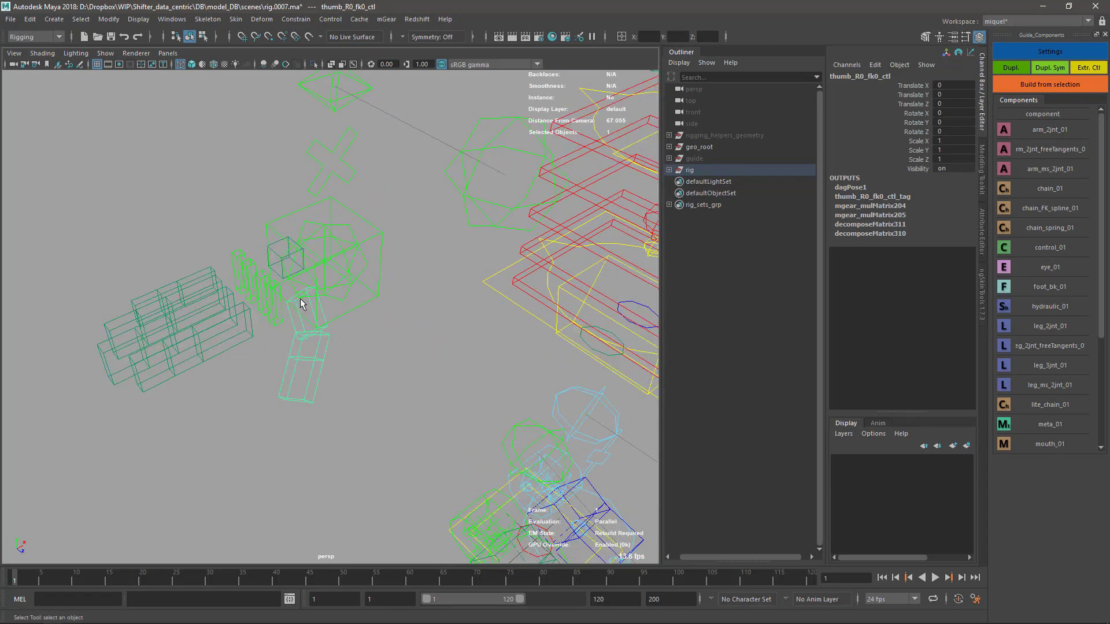
{"action": "right_click_drag", "start_coordinate": [245, 294], "coordinate": [299, 292], "text": "alt"}
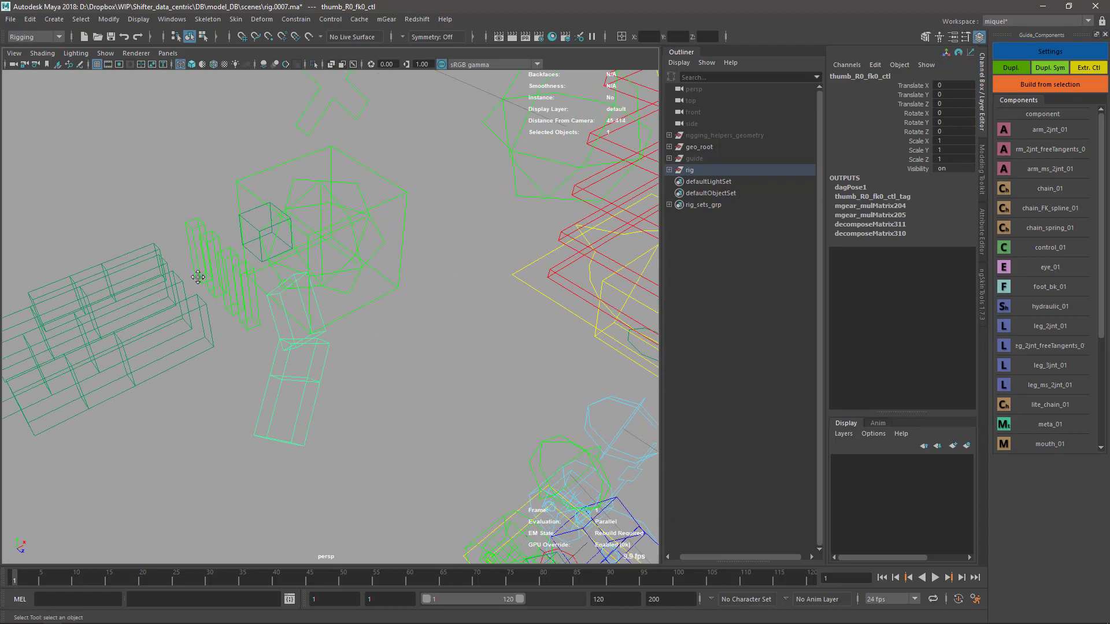
{"action": "middle_click_drag", "start_coordinate": [300, 293], "coordinate": [337, 304], "text": "alt"}
{"action": "key", "text": "f"}
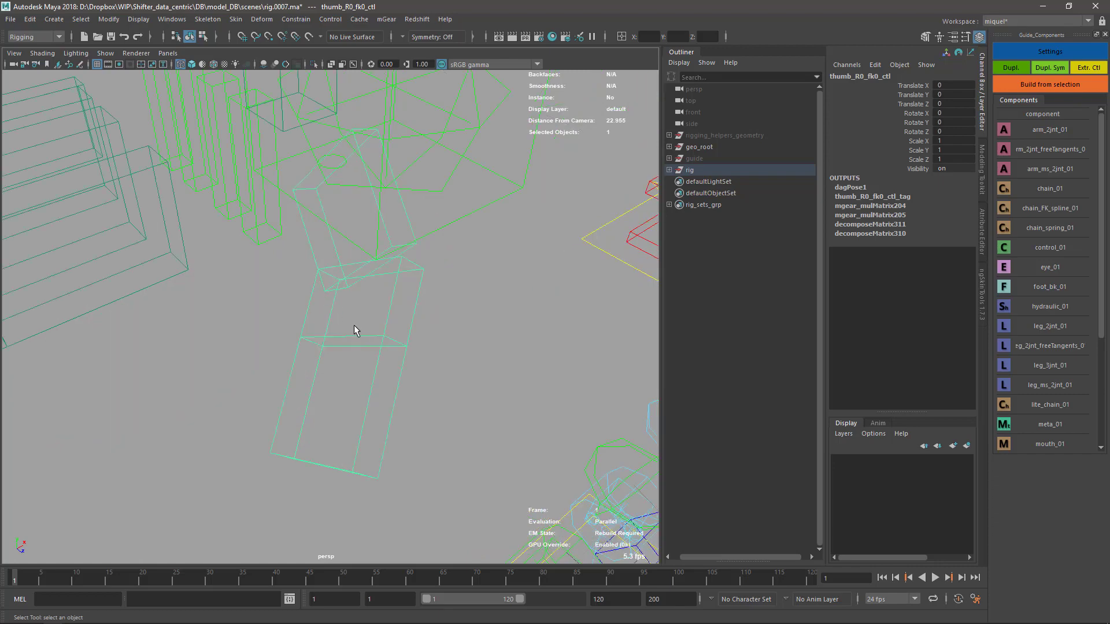
{"action": "middle_click_drag", "start_coordinate": [342, 177], "coordinate": [317, 258], "text": "alt"}
{"action": "left_click", "coordinate": [320, 258]}
{"action": "right_click_drag", "start_coordinate": [321, 258], "coordinate": [221, 282], "text": "alt"}
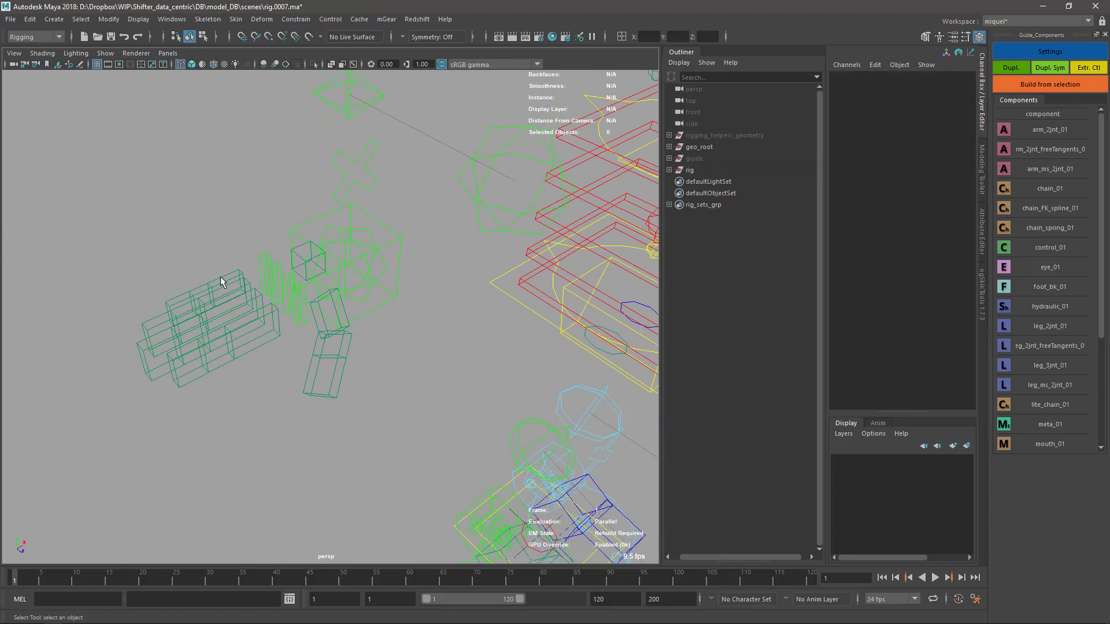
{"action": "right_click_drag", "start_coordinate": [356, 294], "coordinate": [567, 389], "text": "alt"}
{"action": "left_click", "coordinate": [313, 234]}
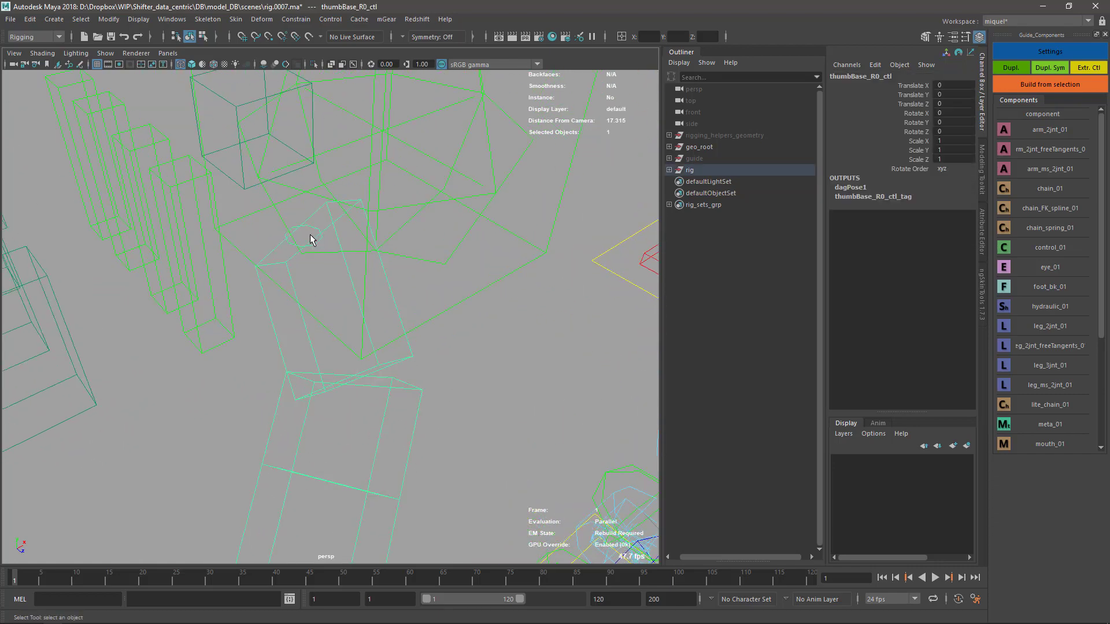
Step: Add the matching left thumb base control to the selection
{"action": "right_click_drag", "start_coordinate": [442, 358], "coordinate": [297, 276], "text": "alt"}
{"action": "middle_click_drag", "start_coordinate": [364, 355], "coordinate": [223, 439], "text": "alt"}
{"action": "middle_click_drag", "start_coordinate": [621, 278], "coordinate": [483, 327], "text": "alt"}
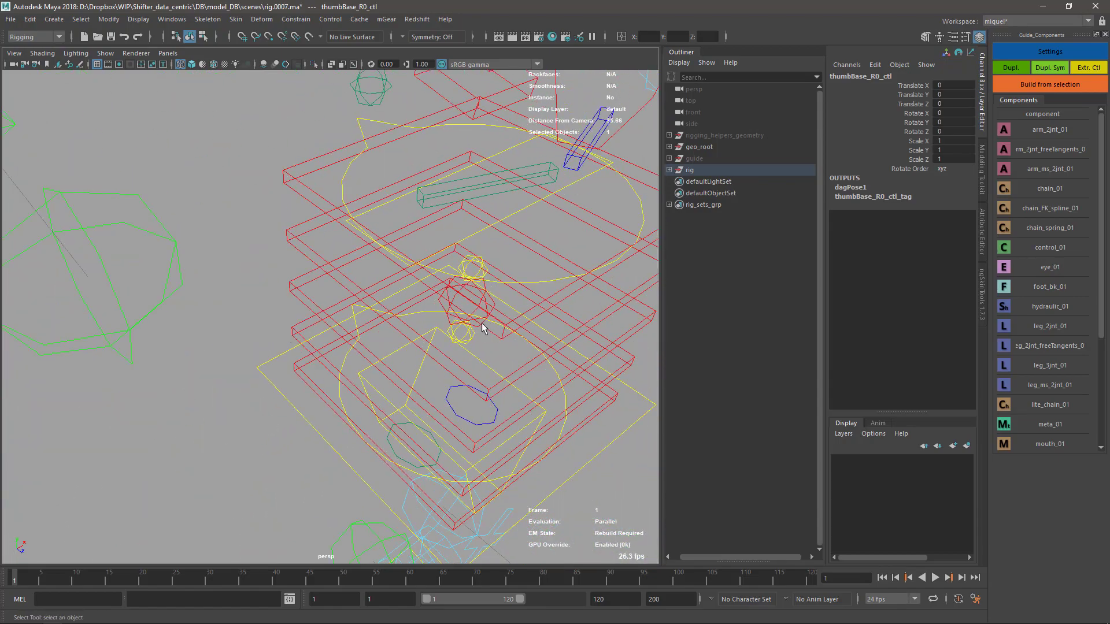
{"action": "right_click_drag", "start_coordinate": [483, 327], "coordinate": [452, 264], "text": "alt"}
{"action": "middle_click_drag", "start_coordinate": [452, 263], "coordinate": [471, 247], "text": "alt"}
{"action": "left_click_drag", "start_coordinate": [471, 247], "coordinate": [312, 219], "text": "alt"}
{"action": "middle_click_drag", "start_coordinate": [405, 191], "coordinate": [158, 125], "text": "alt"}
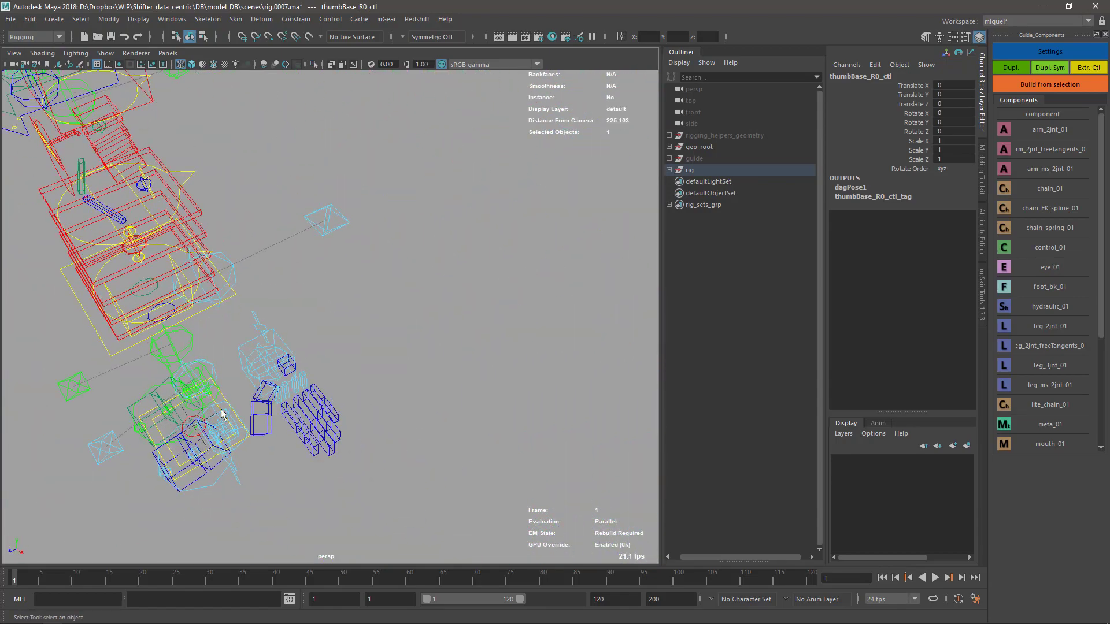
{"action": "right_click_drag", "start_coordinate": [220, 414], "coordinate": [280, 332], "text": "alt"}
{"action": "middle_click_drag", "start_coordinate": [280, 332], "coordinate": [441, 285], "text": "alt"}
{"action": "right_click_drag", "start_coordinate": [441, 285], "coordinate": [459, 328], "text": "alt"}
{"action": "left_click", "coordinate": [473, 313], "text": "shift"}
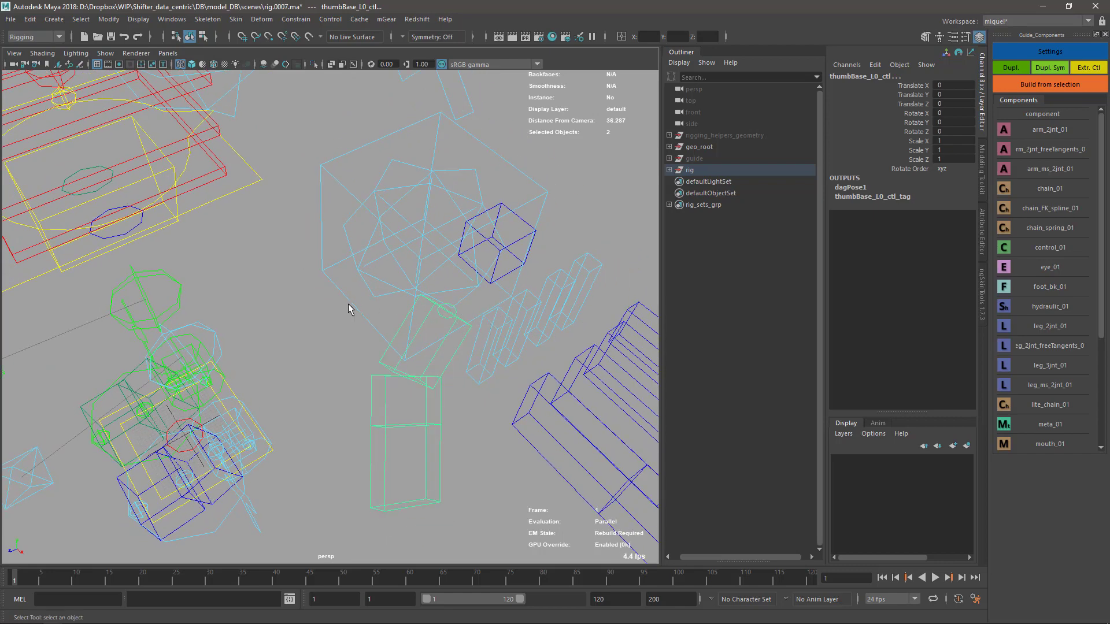
Step: Select all CVs of both thumb base controls and bring back the character mesh in shaded display
{"action": "key", "text": "Down"}
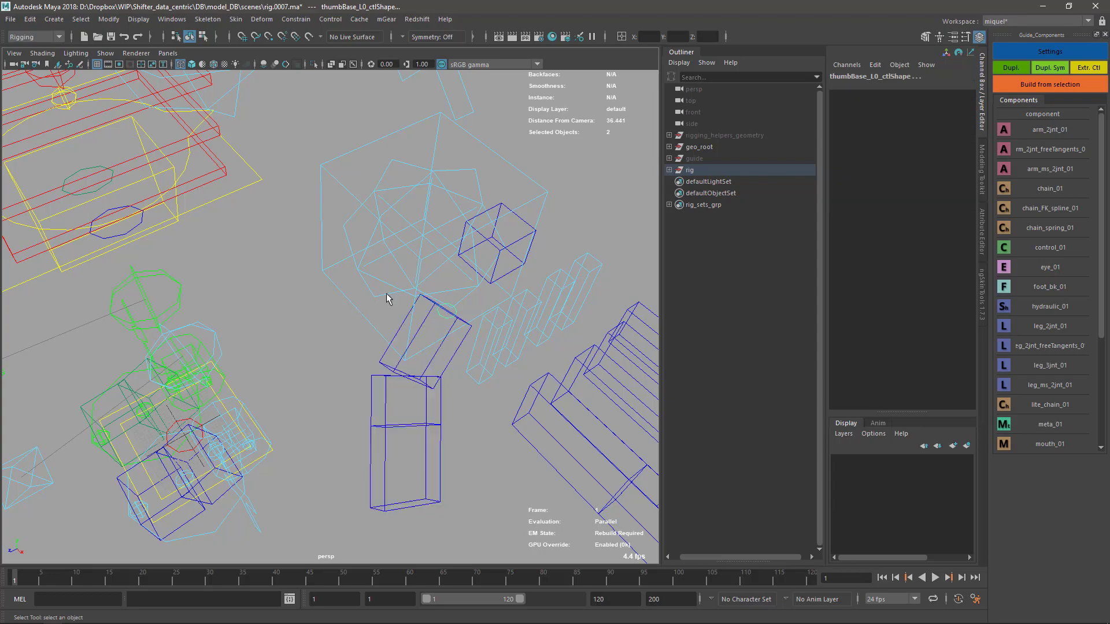
{"action": "left_click", "coordinate": [438, 334]}
{"action": "key", "text": "ctrl+z"}
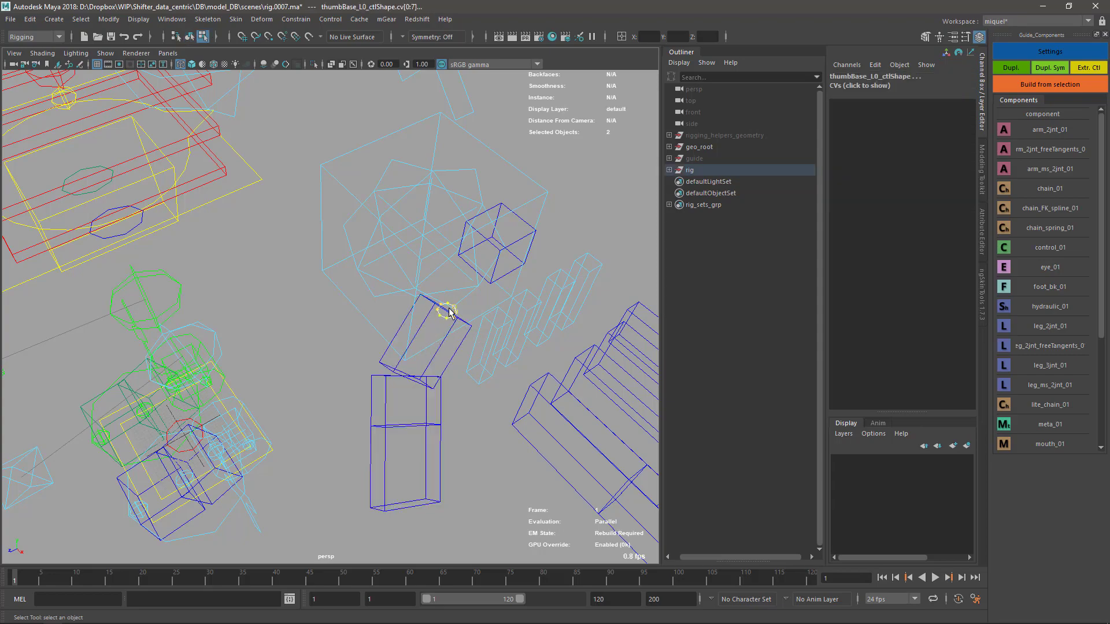
{"action": "right_click_drag", "start_coordinate": [495, 429], "coordinate": [226, 223], "text": "alt"}
{"action": "key", "text": "ctrl+1"}
{"action": "left_click_drag", "start_coordinate": [379, 373], "coordinate": [383, 344], "text": "alt"}
{"action": "key", "text": "r"}
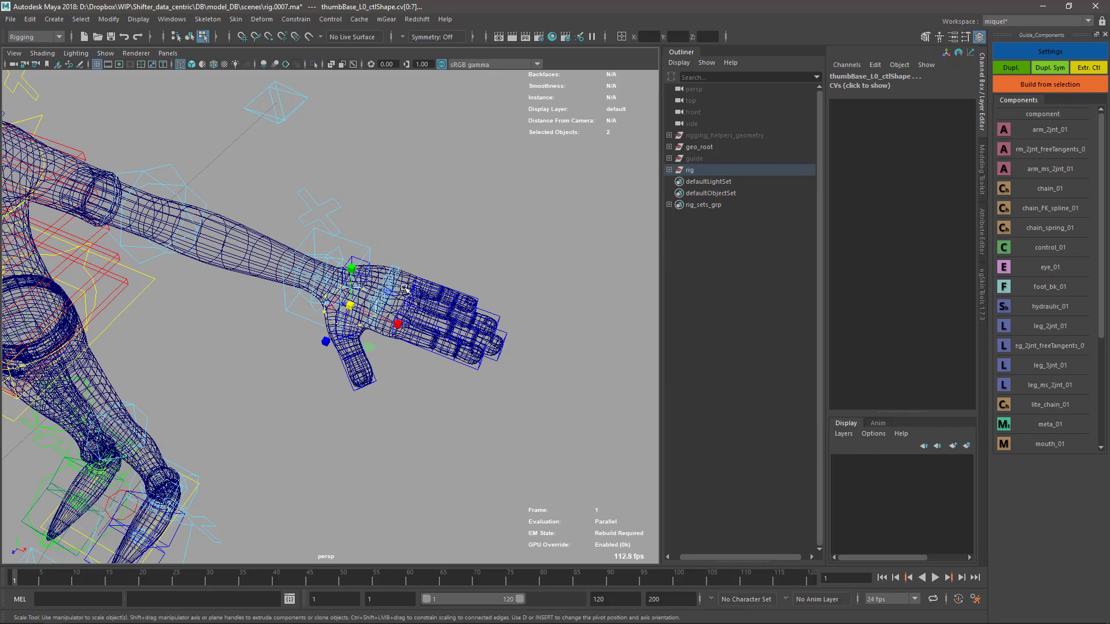
{"action": "key", "text": "5"}
Step: Move and scale the thumb base control CVs to surround the base of each thumb, and deselect them
{"action": "mouse_move", "coordinate": [389, 306]}
{"action": "left_mouse_down", "text": "alt"}
{"action": "mouse_move", "coordinate": [388, 326]}
{"action": "mouse_move", "coordinate": [498, 280]}
{"action": "mouse_move", "coordinate": [589, 296]}
{"action": "left_mouse_up", "text": "alt"}
{"action": "middle_click_drag", "start_coordinate": [359, 281], "coordinate": [564, 203], "text": "alt"}
{"action": "left_click_drag", "start_coordinate": [565, 203], "coordinate": [509, 243], "text": "alt"}
{"action": "right_click_drag", "start_coordinate": [508, 242], "coordinate": [440, 248], "text": "alt"}
{"action": "left_click_drag", "start_coordinate": [439, 248], "coordinate": [348, 301], "text": "alt"}
{"action": "middle_click_drag", "start_coordinate": [348, 302], "coordinate": [422, 291], "text": "alt"}
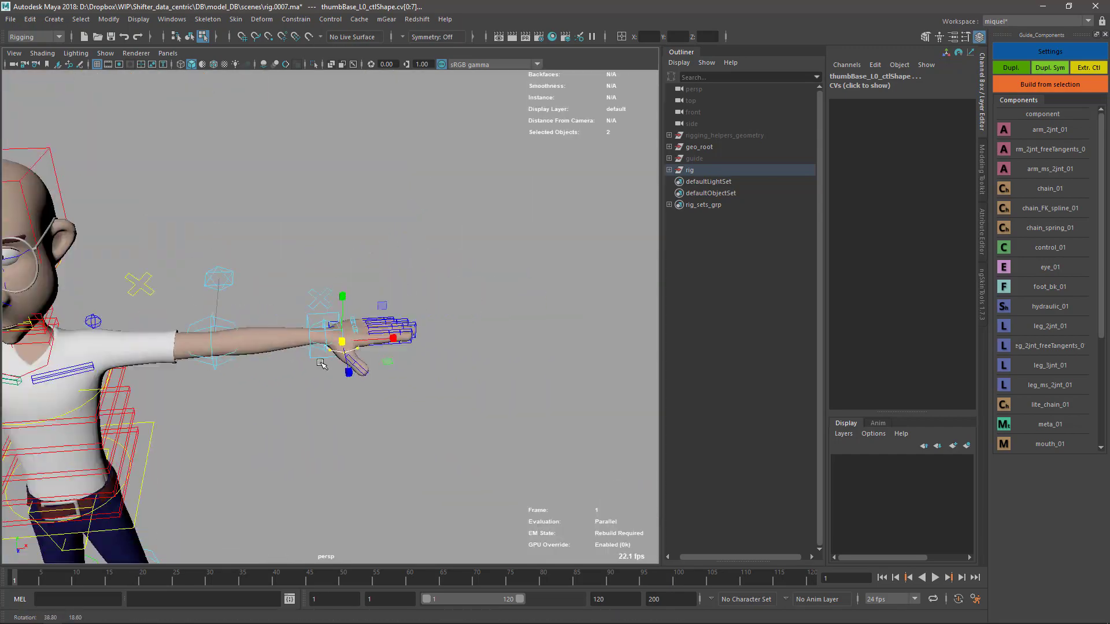
{"action": "left_click_drag", "start_coordinate": [423, 291], "coordinate": [443, 313], "text": "alt"}
{"action": "key", "text": "e"}
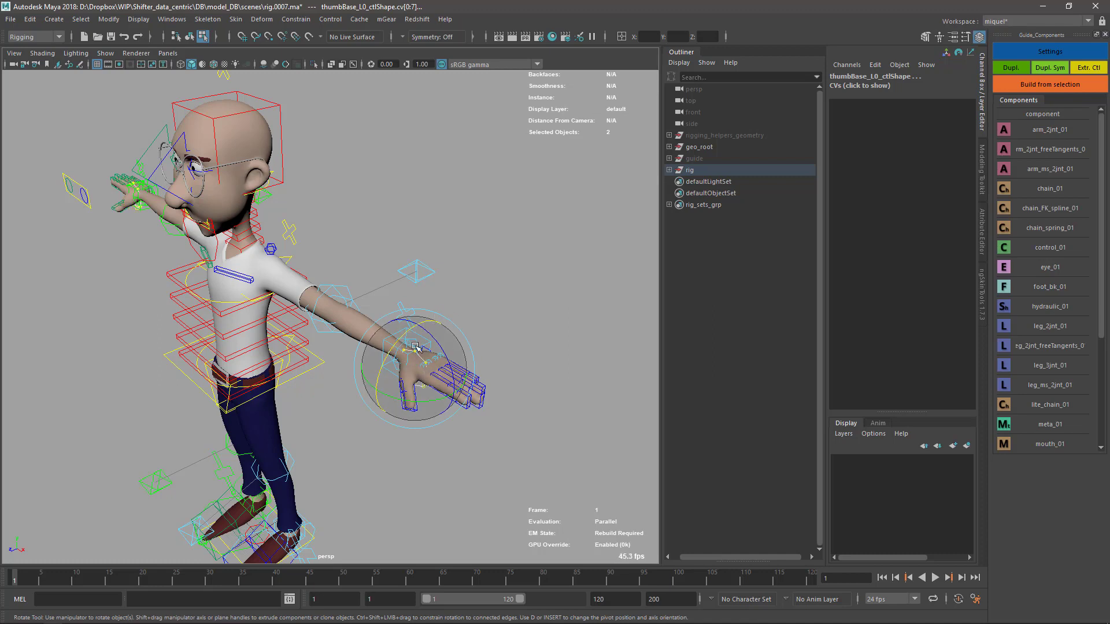
{"action": "key", "text": "w"}
{"action": "left_click_drag", "start_coordinate": [225, 271], "coordinate": [223, 271]}
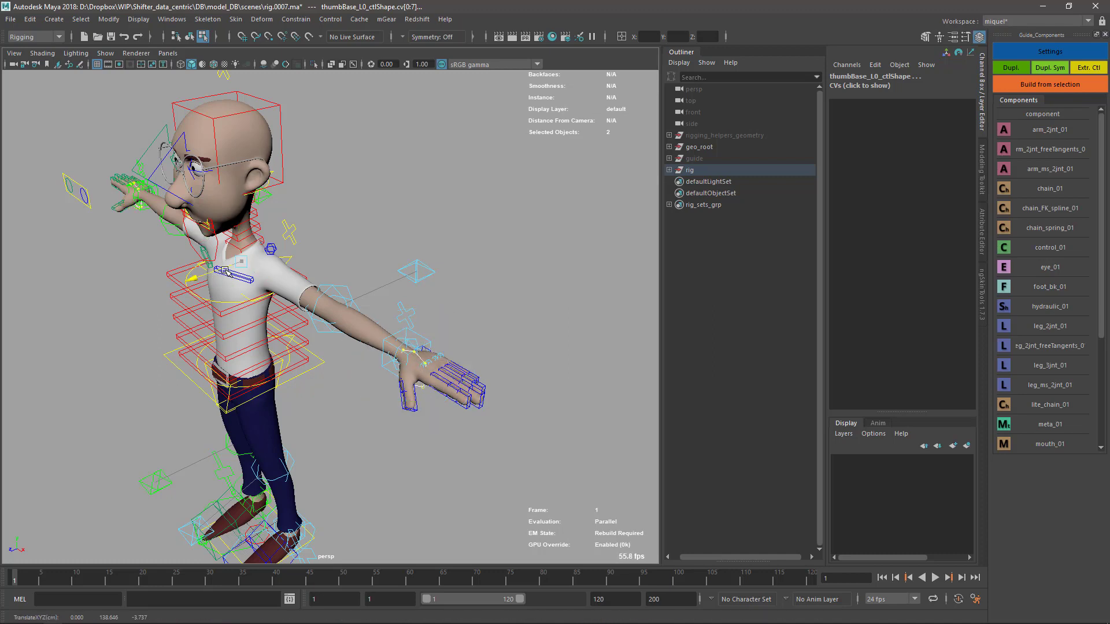
{"action": "left_click_drag", "start_coordinate": [302, 267], "coordinate": [252, 268]}
{"action": "key", "text": "r"}
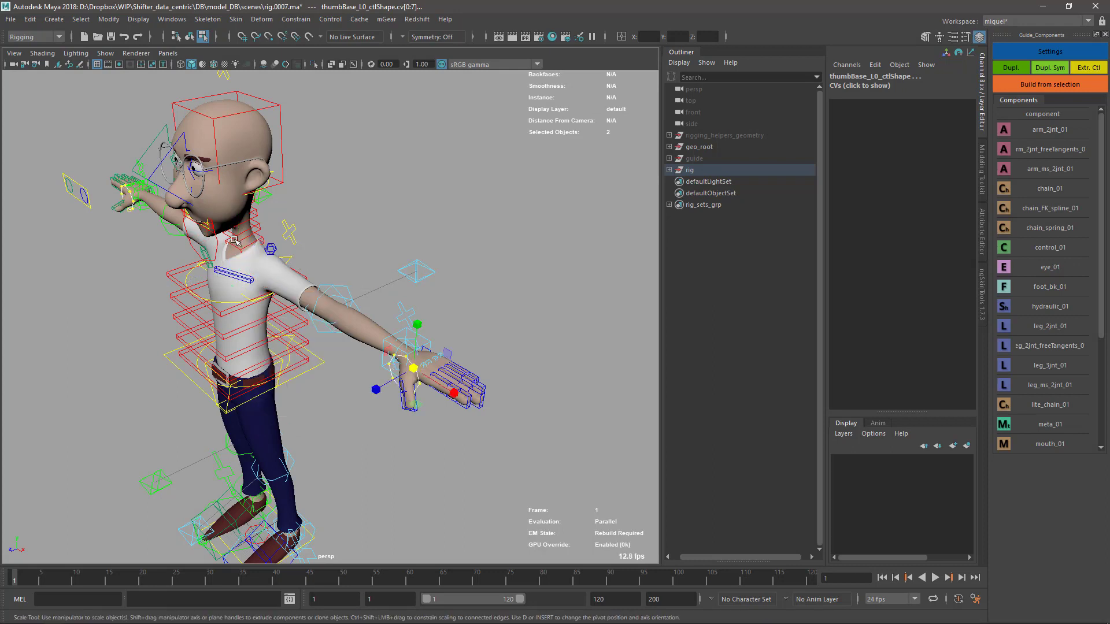
{"action": "left_click_drag", "start_coordinate": [446, 353], "coordinate": [438, 359]}
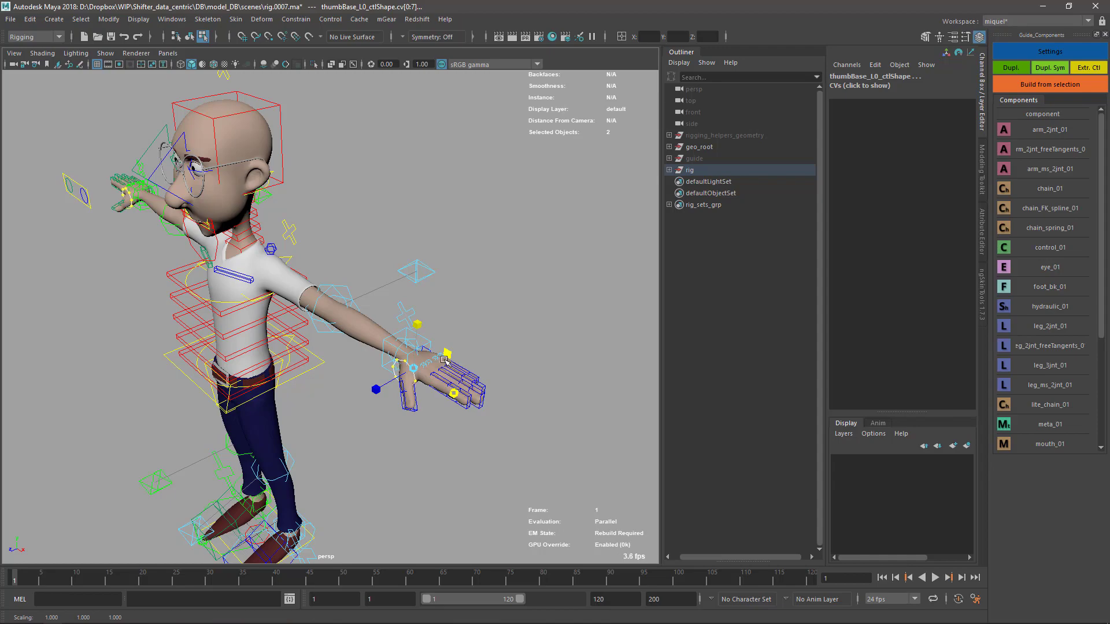
{"action": "left_click", "coordinate": [451, 447]}
Step: Select the jaw control below the mouth and all of its CVs in component mode
{"action": "mouse_move", "coordinate": [451, 447]}
{"action": "left_mouse_down", "text": "alt"}
{"action": "mouse_move", "coordinate": [441, 401]}
{"action": "mouse_move", "coordinate": [461, 391]}
{"action": "mouse_move", "coordinate": [445, 434]}
{"action": "left_mouse_up", "text": "alt"}
{"action": "right_click_drag", "start_coordinate": [445, 433], "coordinate": [457, 405], "text": "alt"}
{"action": "middle_click_drag", "start_coordinate": [370, 509], "coordinate": [437, 397], "text": "alt"}
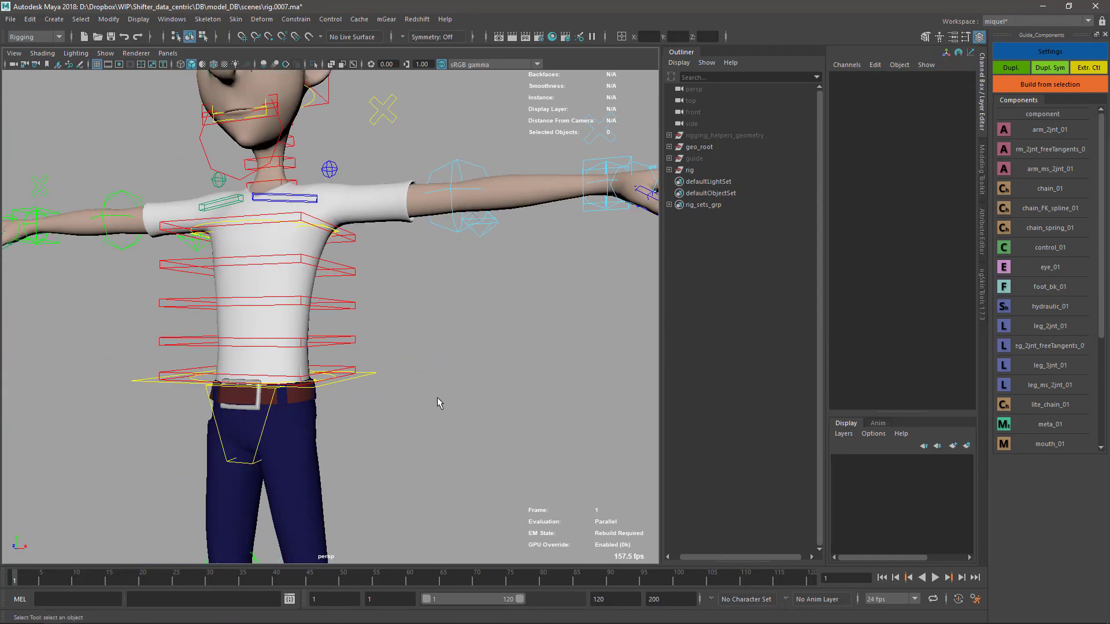
{"action": "middle_click_drag", "start_coordinate": [370, 337], "coordinate": [463, 176], "text": "alt"}
{"action": "middle_click_drag", "start_coordinate": [426, 224], "coordinate": [431, 474], "text": "alt"}
{"action": "left_click_drag", "start_coordinate": [441, 266], "coordinate": [430, 241], "text": "alt"}
{"action": "middle_click_drag", "start_coordinate": [429, 240], "coordinate": [449, 274], "text": "alt"}
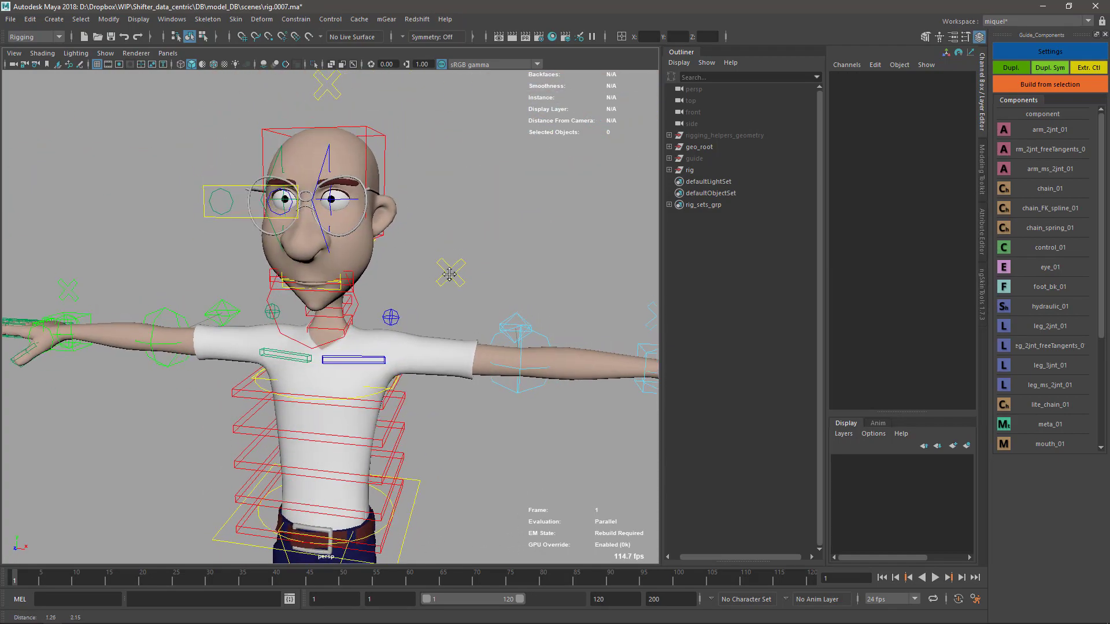
{"action": "left_click_drag", "start_coordinate": [449, 274], "coordinate": [405, 301], "text": "alt"}
{"action": "right_click_drag", "start_coordinate": [404, 300], "coordinate": [476, 260], "text": "alt"}
{"action": "left_click_drag", "start_coordinate": [475, 260], "coordinate": [410, 310], "text": "alt"}
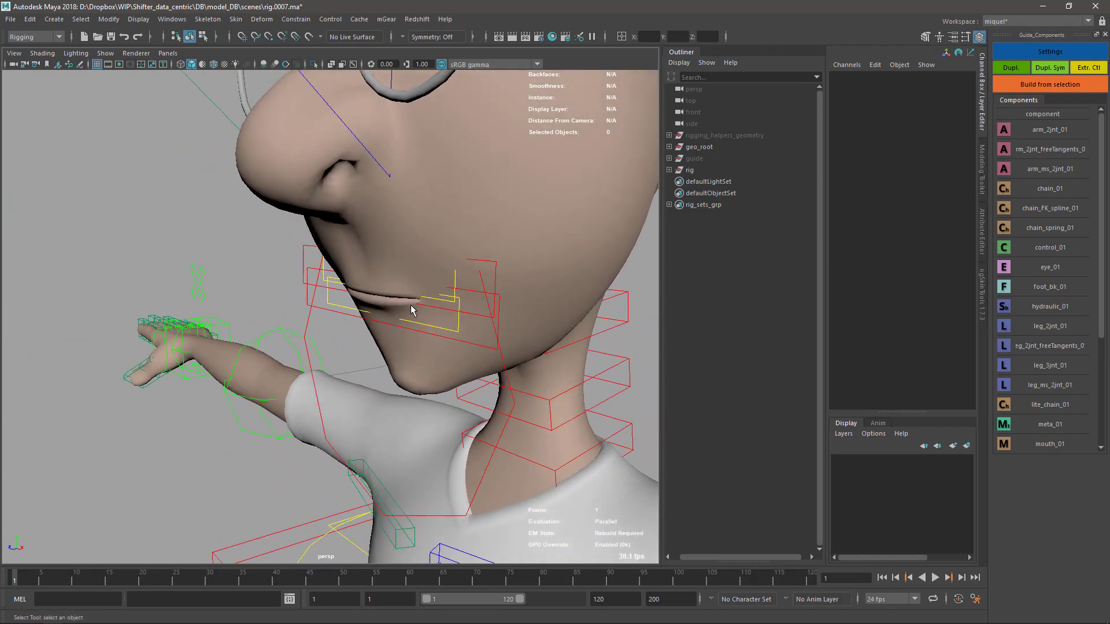
{"action": "left_click", "coordinate": [509, 375]}
{"action": "right_click_drag", "start_coordinate": [510, 384], "coordinate": [434, 358], "text": "alt"}
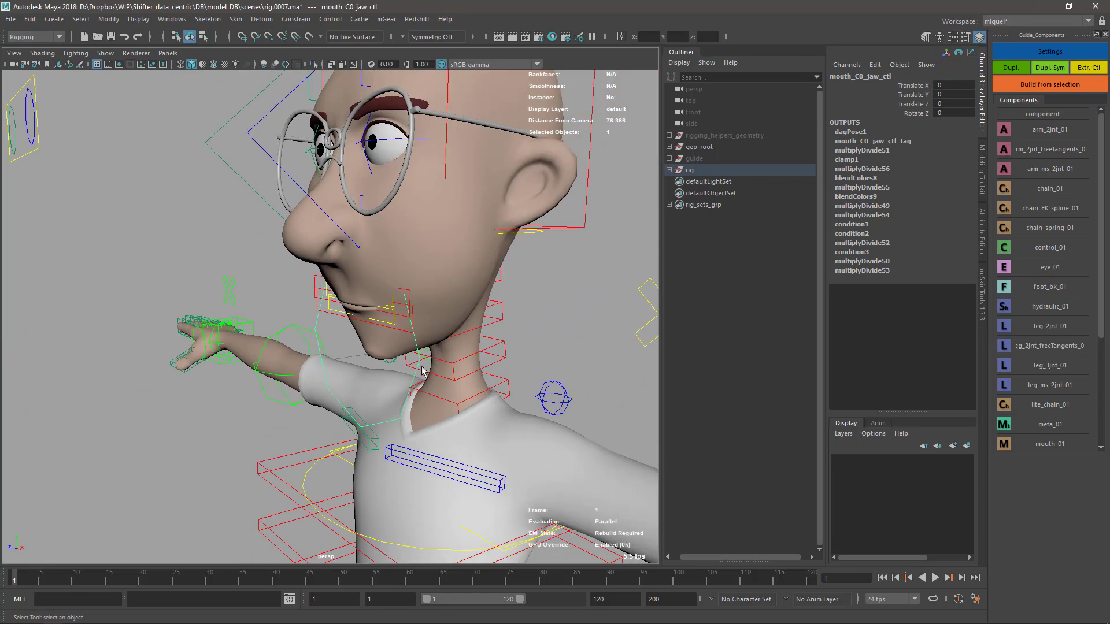
{"action": "key", "text": "F8"}
{"action": "left_click_drag", "start_coordinate": [255, 245], "coordinate": [442, 432]}
Step: Scale down the jaw control's CVs, move the shape forward in front of the chin, and leave component editing
{"action": "key", "text": "w"}
{"action": "key", "text": "r"}
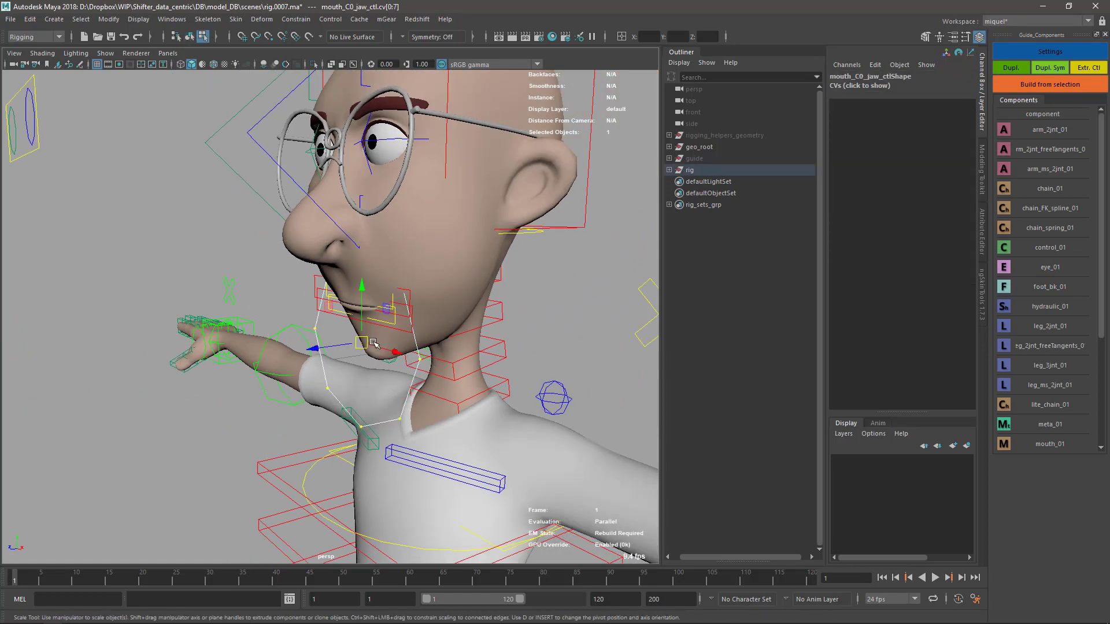
{"action": "mouse_move", "coordinate": [362, 343]}
{"action": "left_mouse_down"}
{"action": "mouse_move", "coordinate": [337, 349]}
{"action": "mouse_move", "coordinate": [350, 347]}
{"action": "left_mouse_up"}
{"action": "key", "text": "4"}
{"action": "key", "text": "w"}
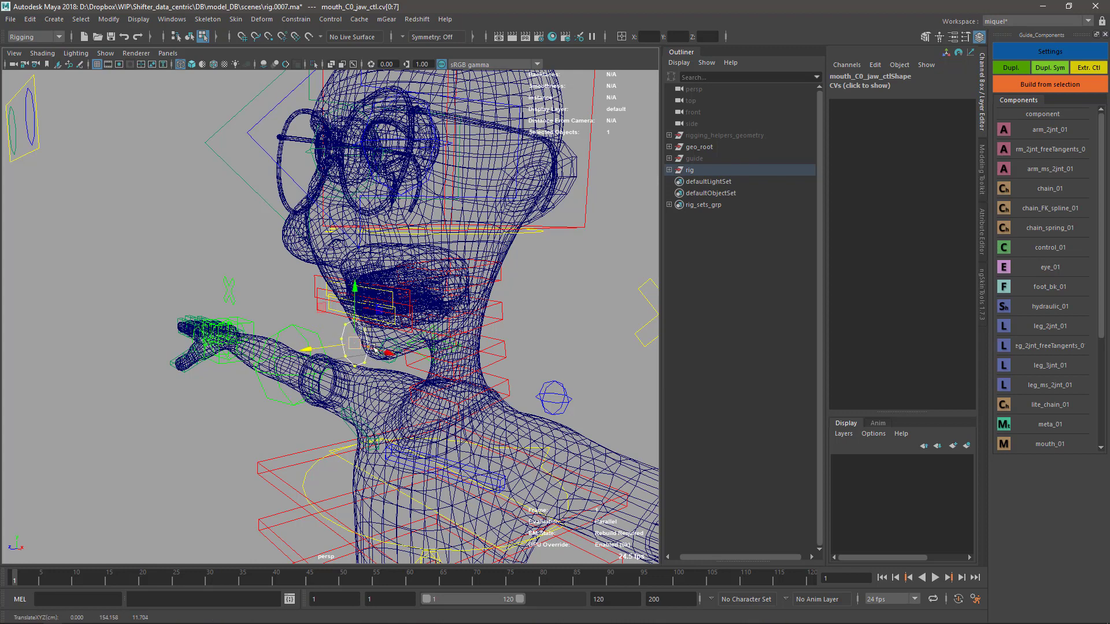
{"action": "key", "text": "5"}
{"action": "right_click_drag", "start_coordinate": [381, 348], "coordinate": [404, 370], "text": "alt"}
{"action": "left_click_drag", "start_coordinate": [404, 369], "coordinate": [458, 392], "text": "alt"}
{"action": "right_click_drag", "start_coordinate": [458, 391], "coordinate": [478, 321], "text": "alt"}
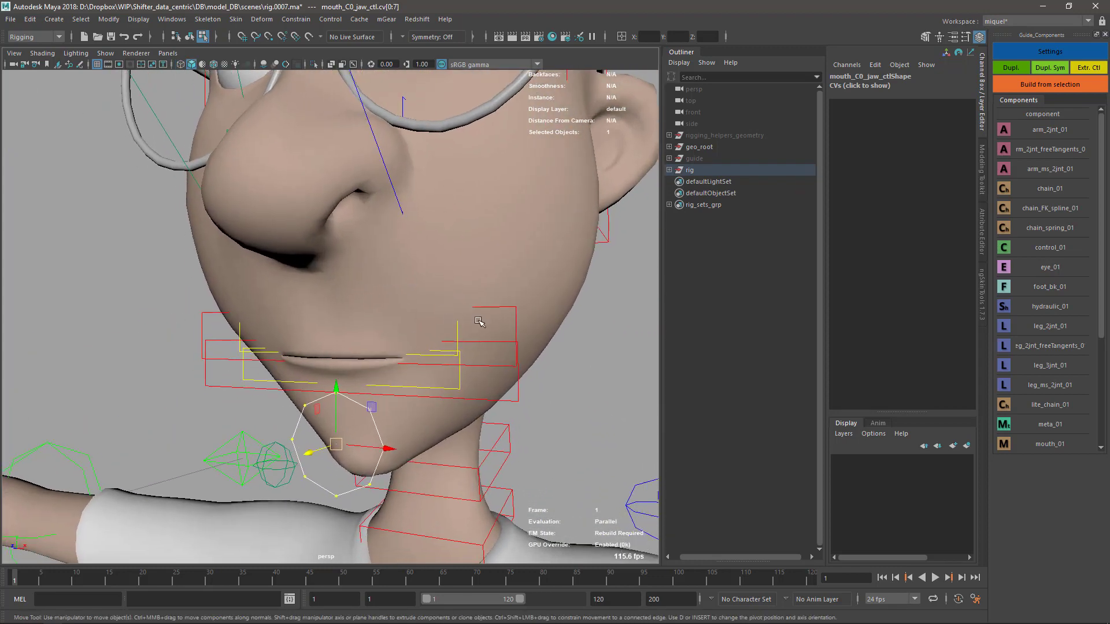
{"action": "key", "text": "q"}
{"action": "key", "text": "F8"}
Step: Select the upper lip, upper teeth, lower teeth and lower lip controls together
{"action": "left_click", "coordinate": [517, 331]}
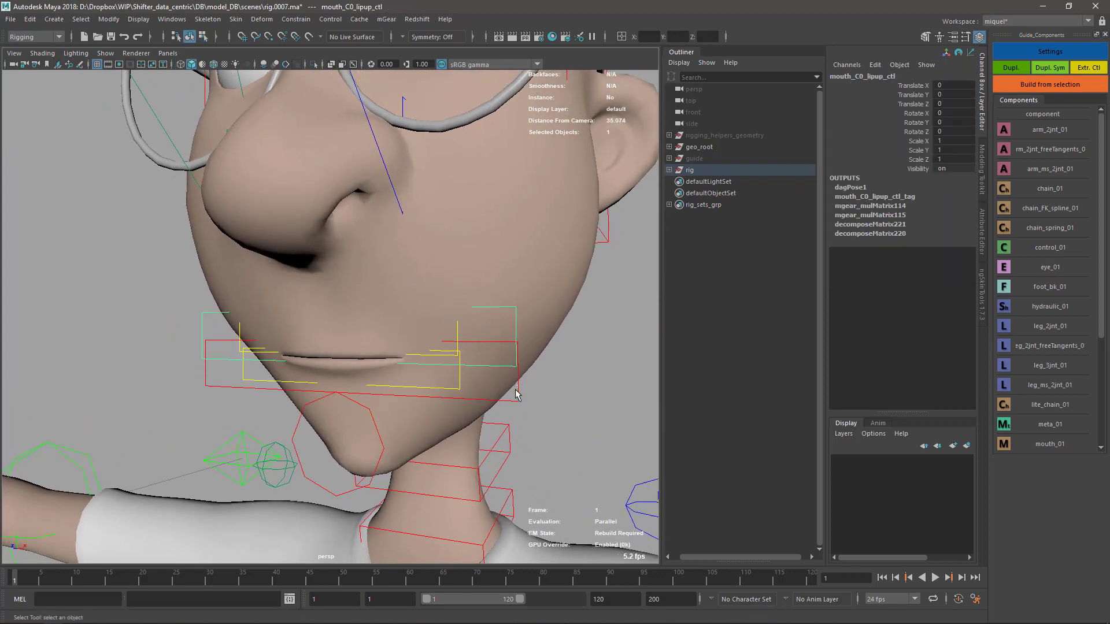
{"action": "left_click", "coordinate": [456, 346], "text": "shift"}
{"action": "left_click", "coordinate": [459, 362], "text": "shift"}
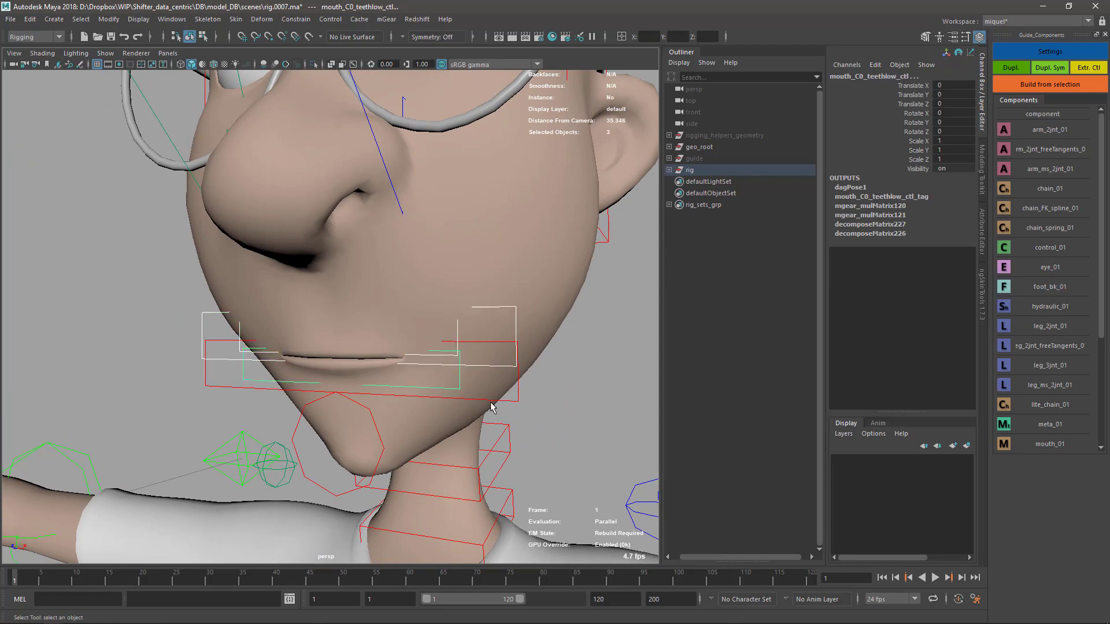
{"action": "right_click_drag", "start_coordinate": [491, 404], "coordinate": [379, 389], "text": "alt"}
{"action": "key", "text": "F8"}
{"action": "key", "text": "F8"}
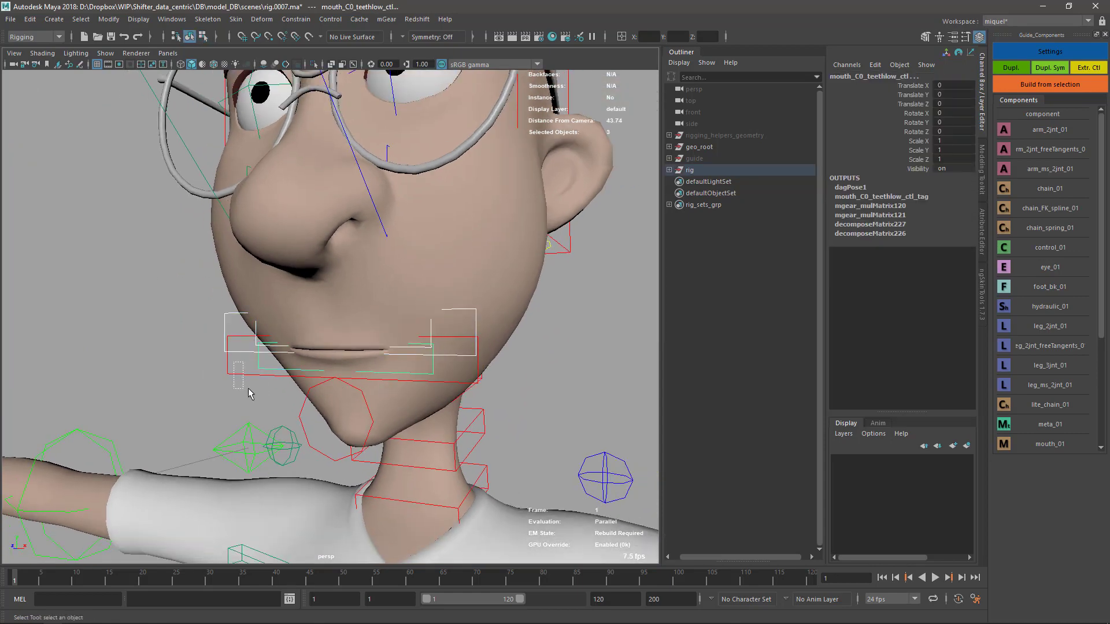
{"action": "left_click", "coordinate": [245, 375], "text": "shift"}
Step: Scale the CVs of the four mouth controls narrower to match the mouth width, and return to object mode
{"action": "key", "text": "F8"}
{"action": "left_click_drag", "start_coordinate": [191, 281], "coordinate": [409, 368]}
{"action": "key", "text": "w"}
{"action": "right_click_drag", "start_coordinate": [409, 368], "coordinate": [445, 364], "text": "alt"}
{"action": "key", "text": "r"}
{"action": "left_click_drag", "start_coordinate": [414, 338], "coordinate": [379, 342]}
{"action": "key", "text": "q"}
{"action": "key", "text": "F8"}
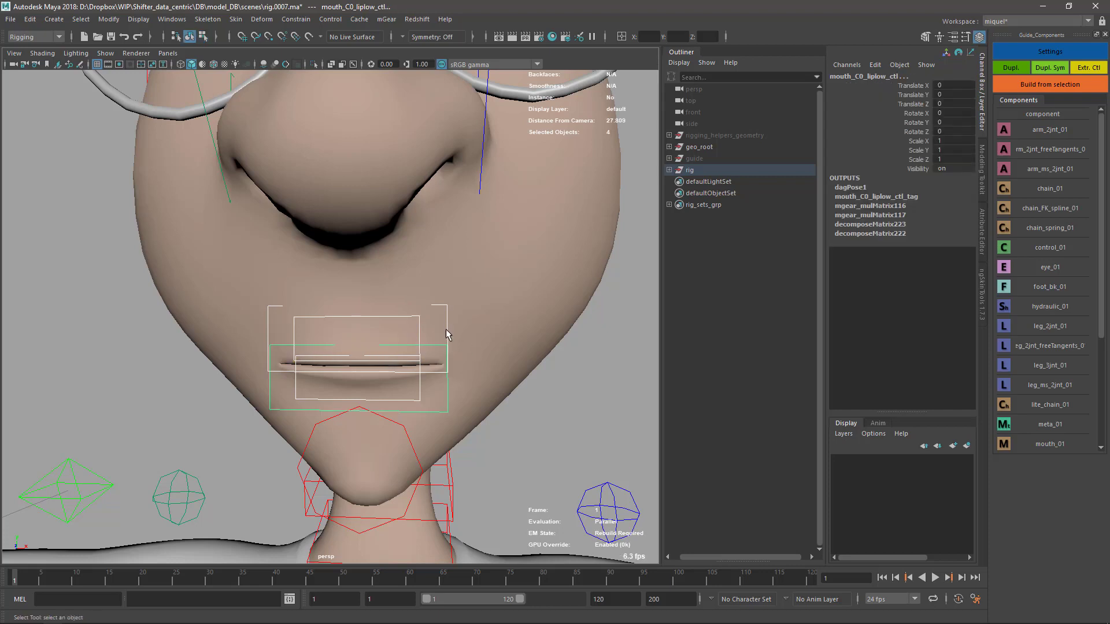
Step: Select only the two lip controls and scale their inner-edge CVs apart vertically to separate the upper and lower shapes
{"action": "left_click_drag", "start_coordinate": [446, 329], "coordinate": [425, 402]}
{"action": "key", "text": "F8"}
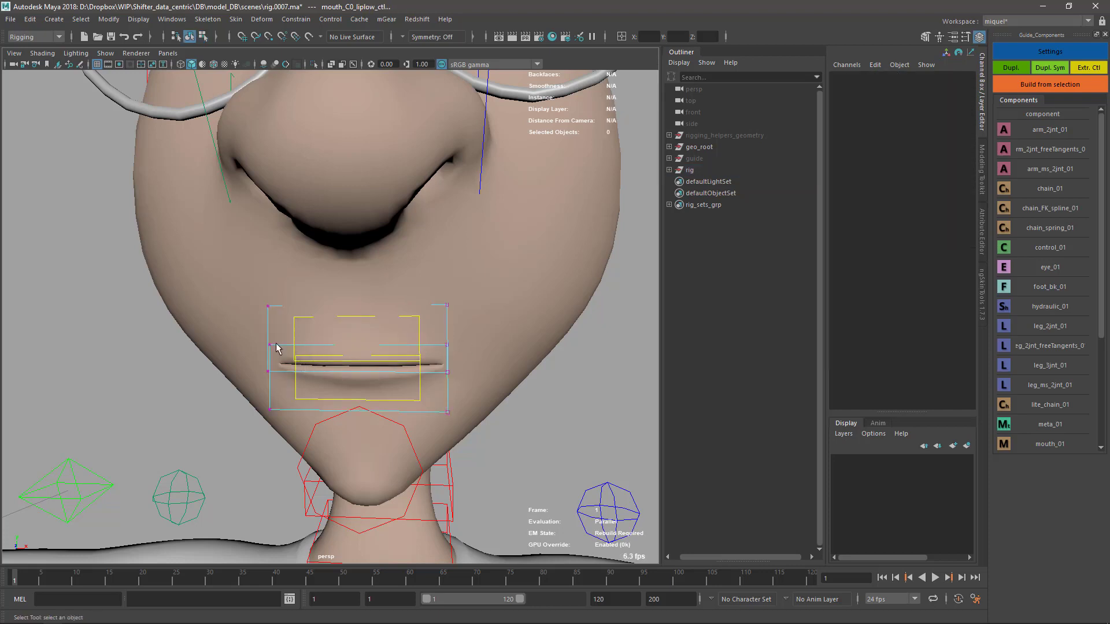
{"action": "key", "text": "r"}
{"action": "left_click_drag", "start_coordinate": [361, 300], "coordinate": [366, 343]}
{"action": "key", "text": "F8"}
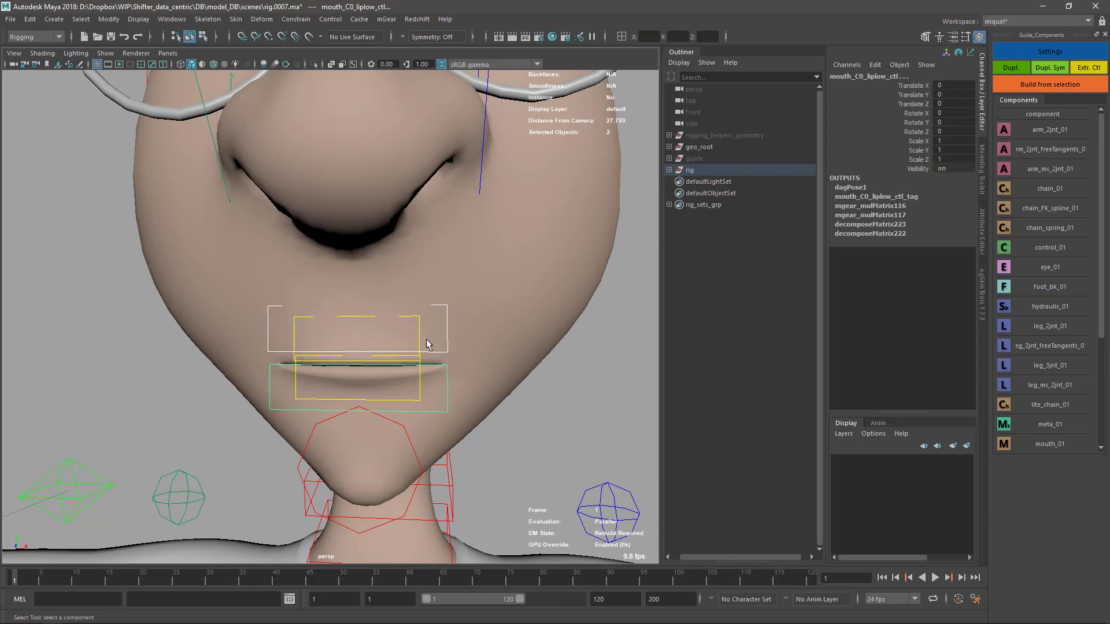
{"action": "key", "text": "q"}
Step: Scale the inner-edge CVs of the two teeth controls apart vertically so the rectangles fit inside the lip controls
{"action": "key", "text": "F8"}
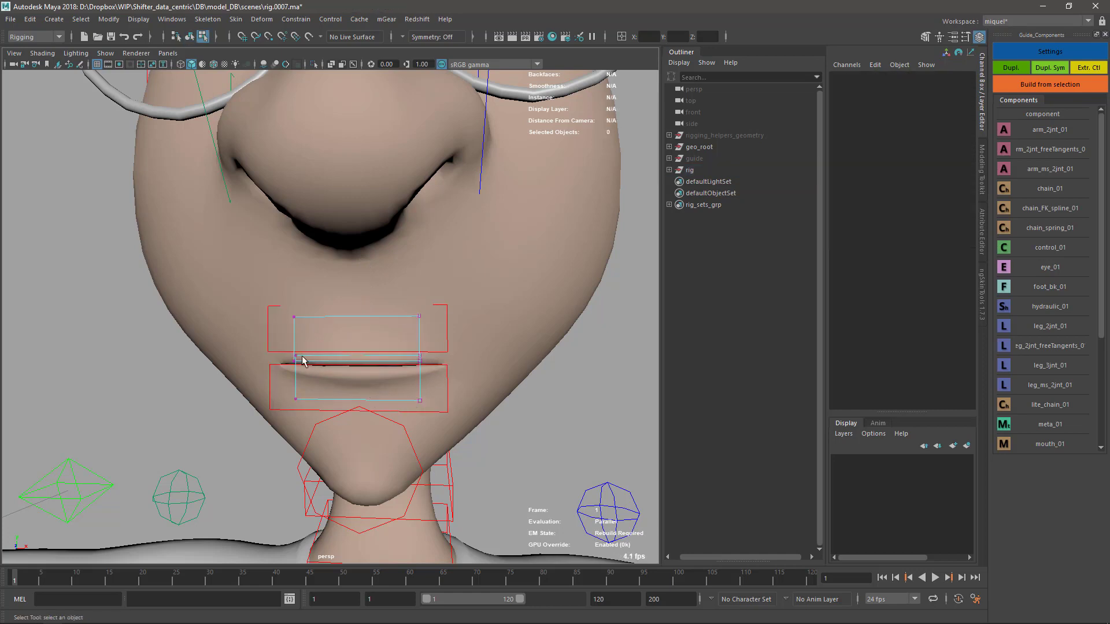
{"action": "left_click_drag", "start_coordinate": [285, 345], "coordinate": [438, 375]}
{"action": "key", "text": "e"}
{"action": "key", "text": "q"}
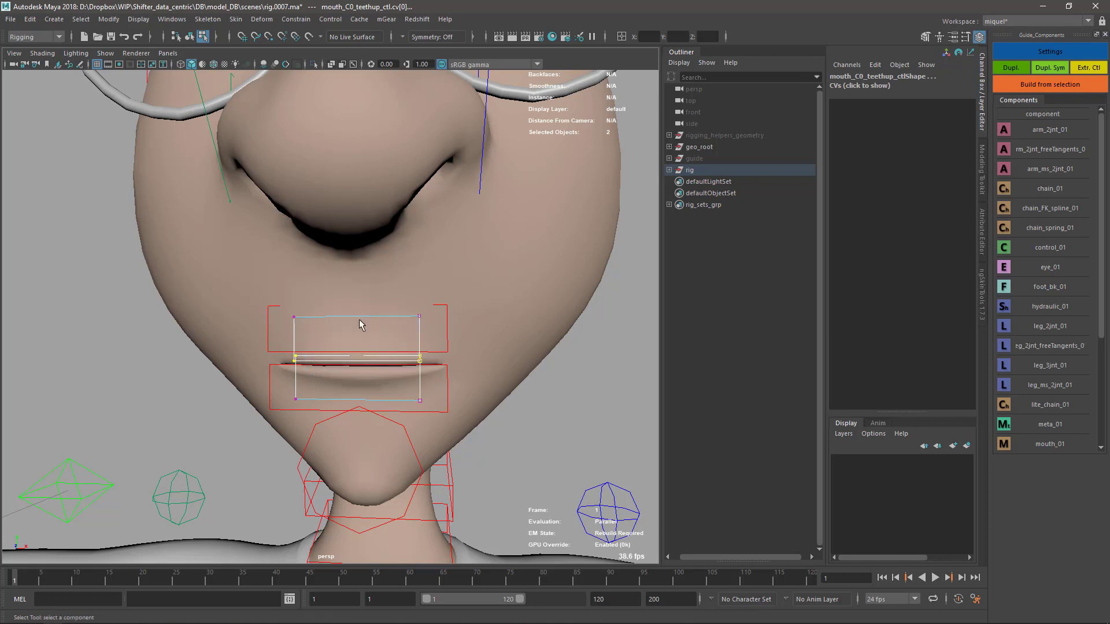
{"action": "key", "text": "r"}
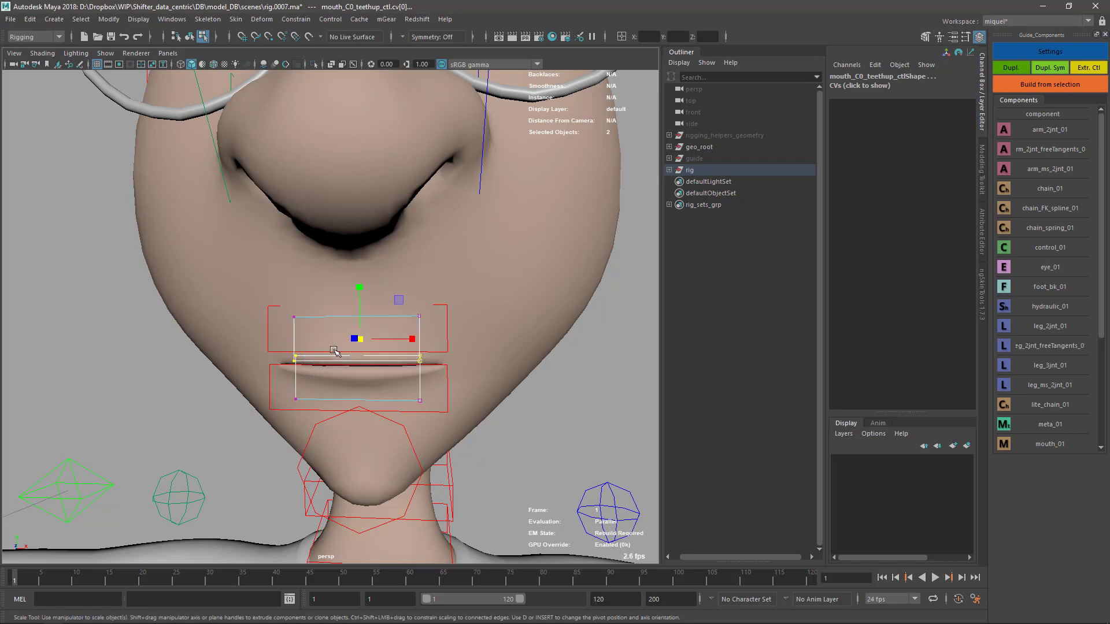
{"action": "middle_click_drag", "start_coordinate": [361, 311], "coordinate": [350, 356]}
{"action": "key", "text": "q"}
{"action": "key", "text": "F8"}
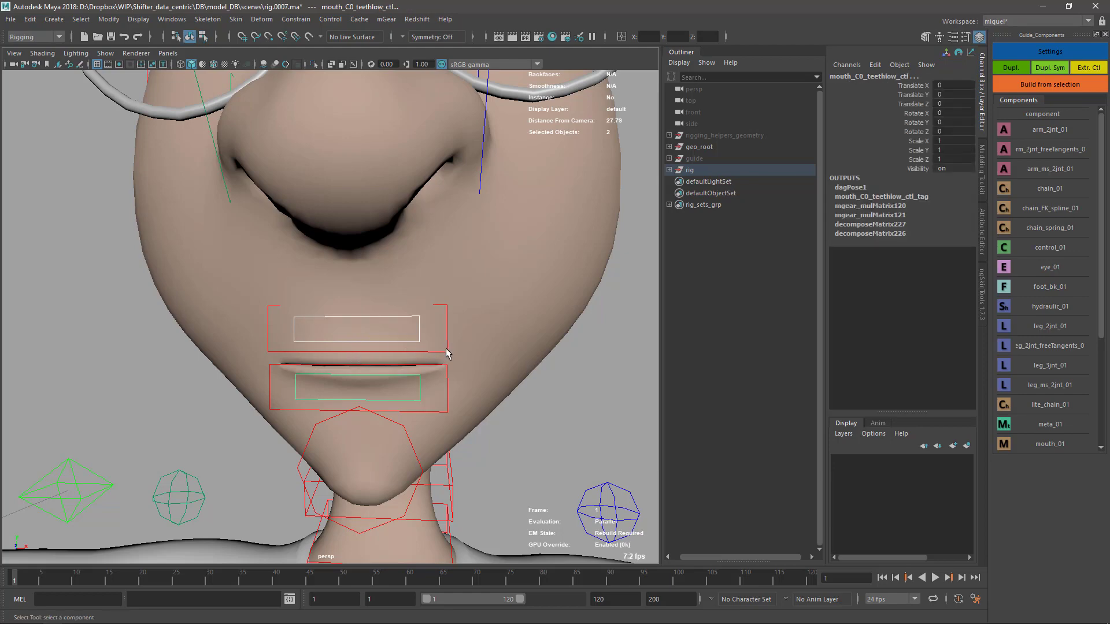
Step: Select both eye FK controls and switch to editing their CVs in wireframe display
{"action": "left_click_drag", "start_coordinate": [448, 353], "coordinate": [469, 377], "text": "alt"}
{"action": "right_click_drag", "start_coordinate": [470, 377], "coordinate": [307, 273], "text": "alt"}
{"action": "left_click_drag", "start_coordinate": [307, 273], "coordinate": [363, 379], "text": "alt"}
{"action": "left_click", "coordinate": [164, 281]}
{"action": "left_click", "coordinate": [120, 248], "text": "shift"}
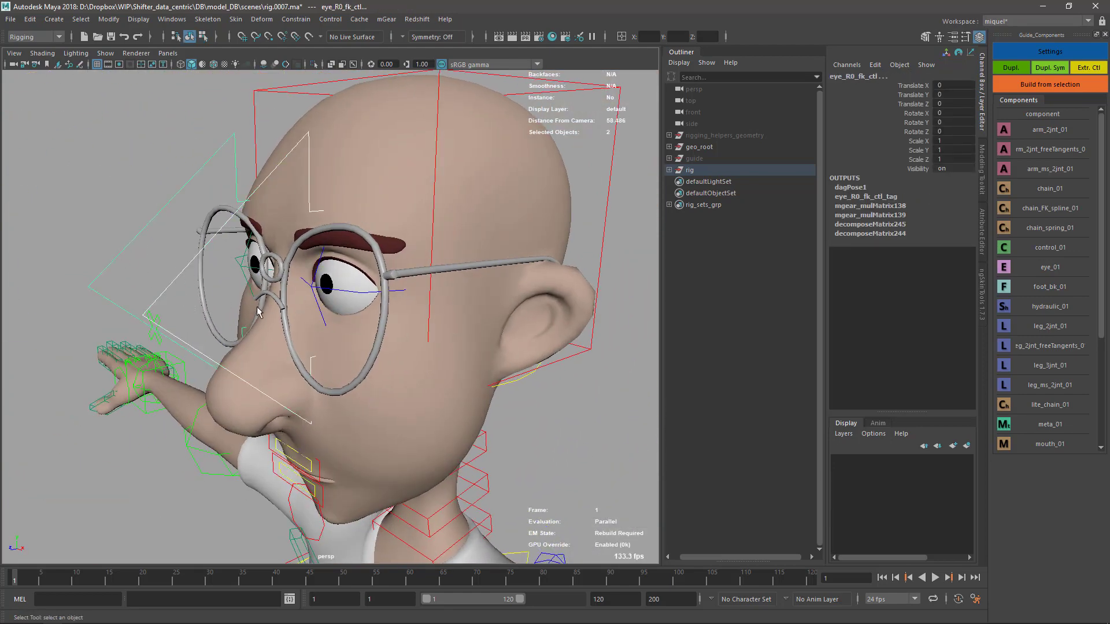
{"action": "right_click_drag", "start_coordinate": [350, 358], "coordinate": [244, 241], "text": "alt"}
{"action": "key", "text": "F8"}
{"action": "key", "text": "4"}
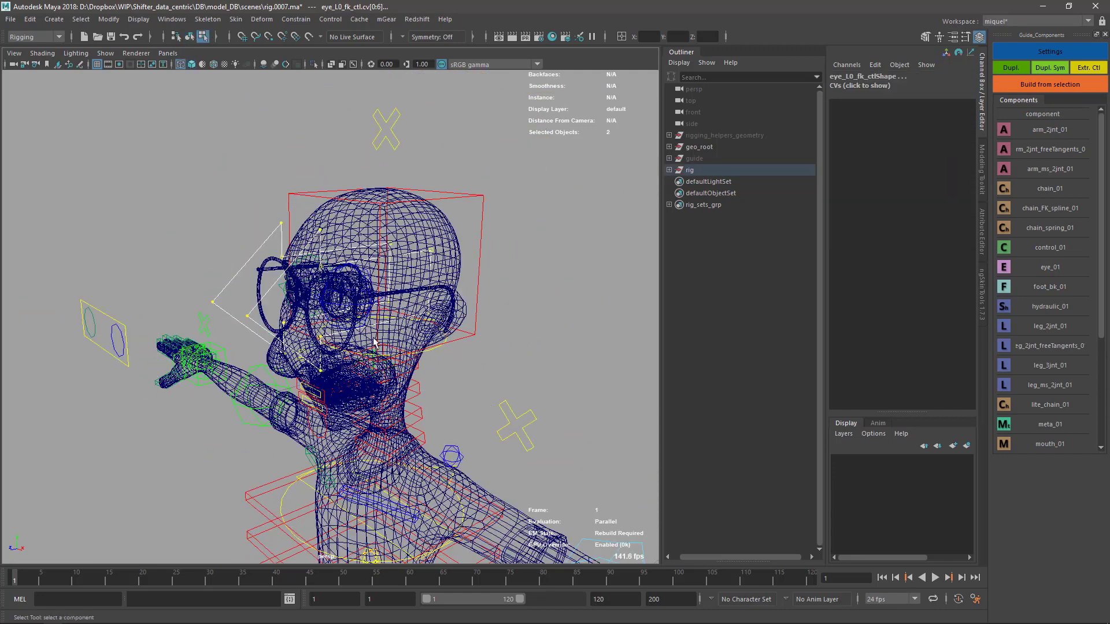
Step: Scale down both eye FK control shapes, move them in front of the eyes, and return to shaded object mode
{"action": "key", "text": "r"}
{"action": "left_click_drag", "start_coordinate": [355, 298], "coordinate": [232, 329]}
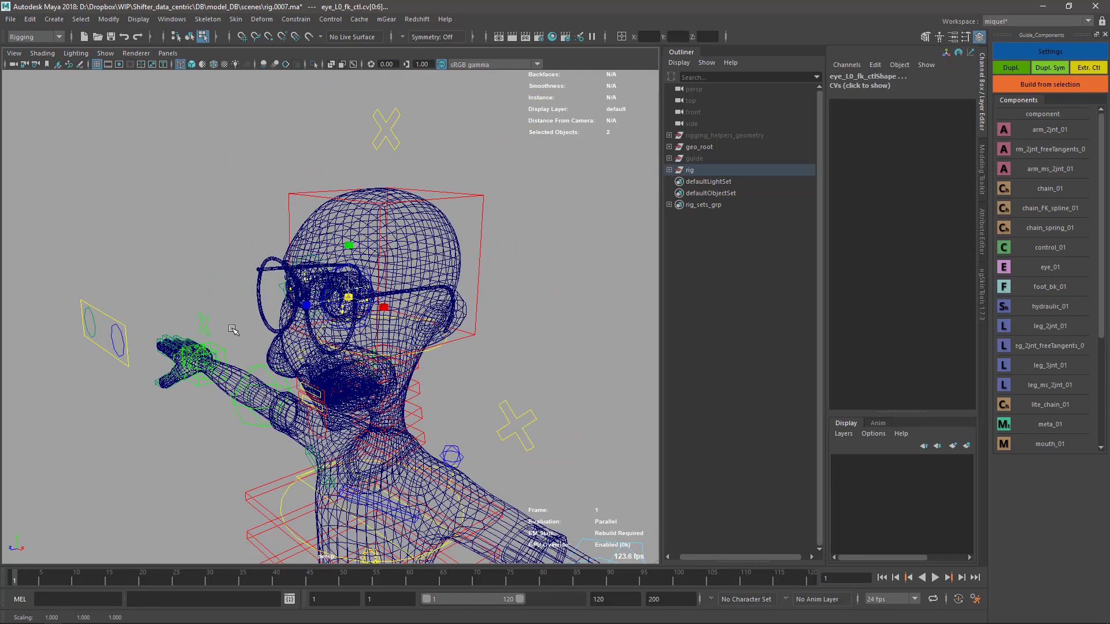
{"action": "key", "text": "w"}
{"action": "left_click_drag", "start_coordinate": [313, 298], "coordinate": [296, 300]}
{"action": "key", "text": "r"}
{"action": "key", "text": "w"}
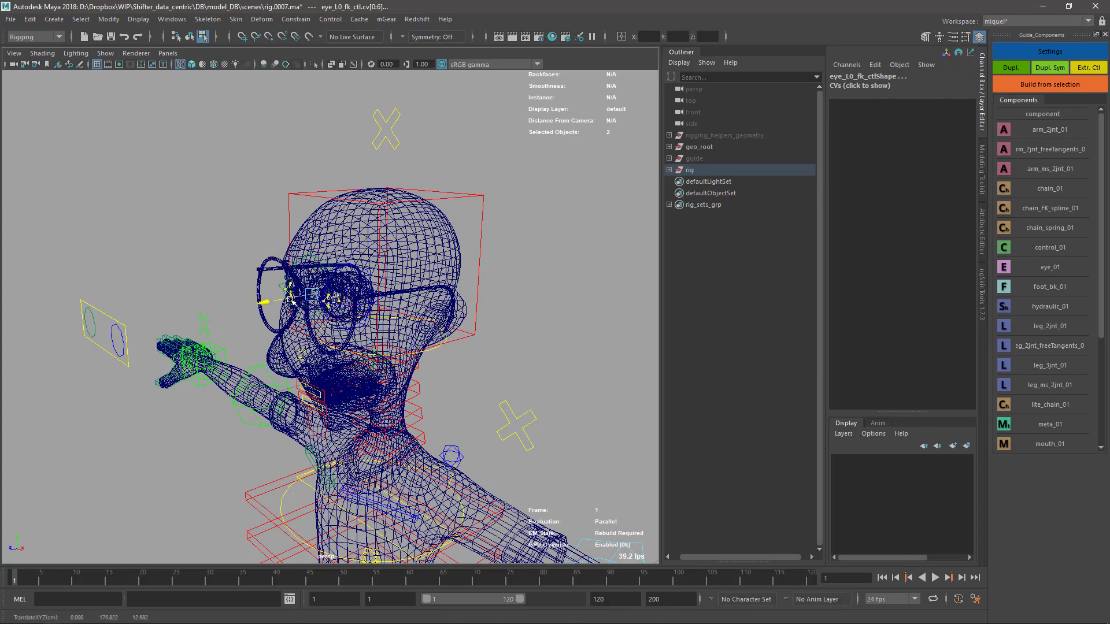
{"action": "key", "text": "5"}
{"action": "left_click_drag", "start_coordinate": [442, 341], "coordinate": [489, 347], "text": "alt"}
{"action": "key", "text": "F8"}
{"action": "left_click", "coordinate": [488, 359]}
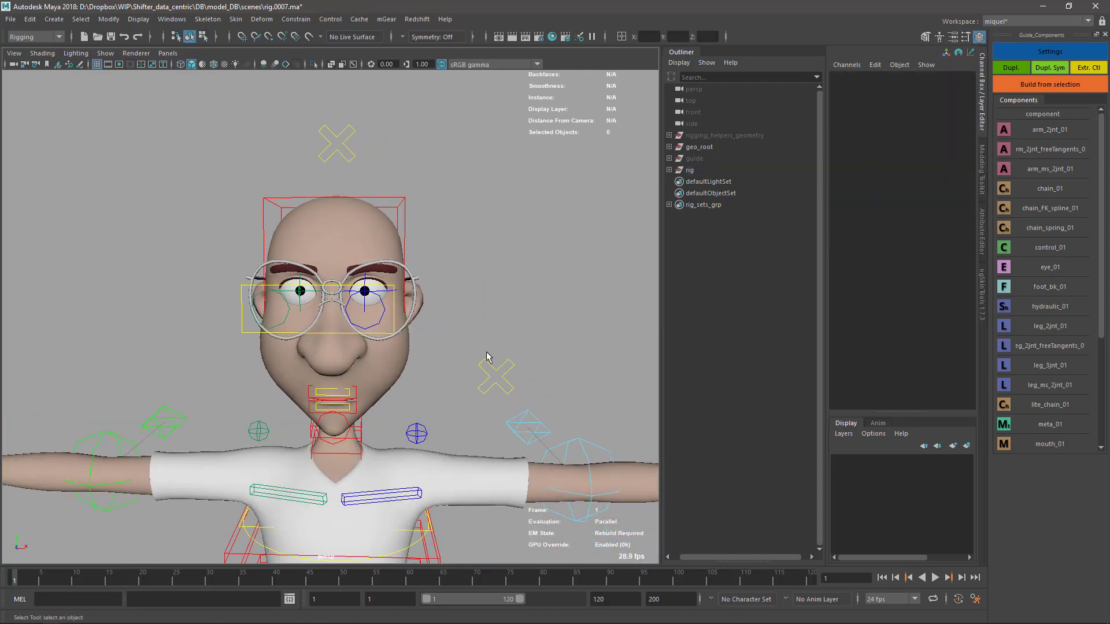
Step: Check the eye controls from the side and save the scene as the incremental version rig.0008.ma
{"action": "left_click_drag", "start_coordinate": [381, 347], "coordinate": [499, 341], "text": "alt"}
{"action": "right_click_drag", "start_coordinate": [364, 330], "coordinate": [487, 308], "text": "alt"}
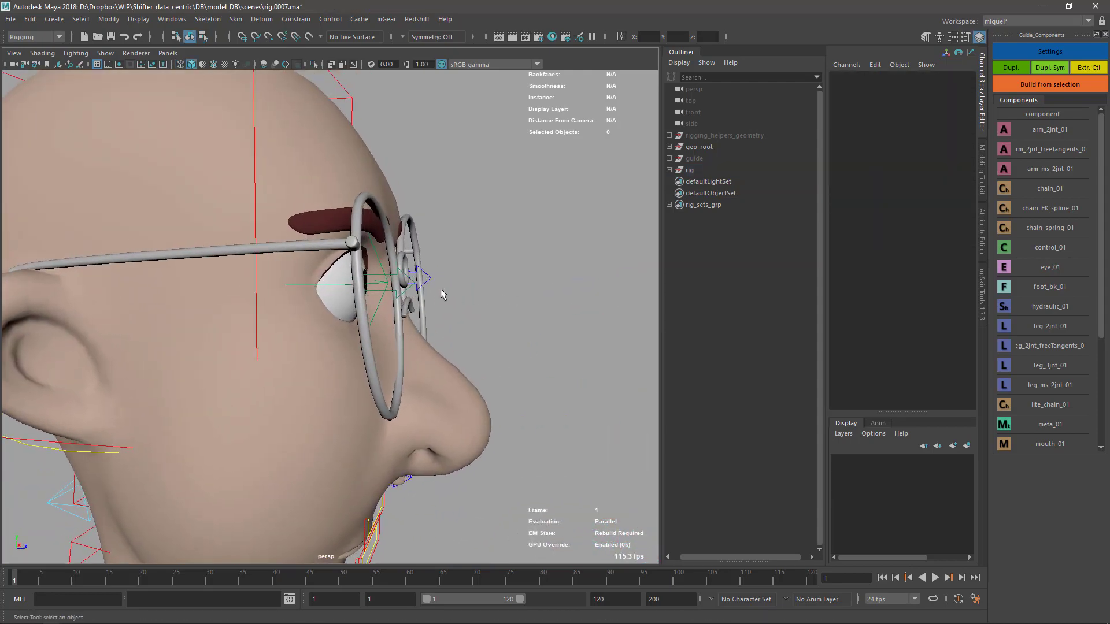
{"action": "left_click_drag", "start_coordinate": [480, 273], "coordinate": [405, 369], "text": "alt"}
{"action": "right_click_drag", "start_coordinate": [497, 405], "coordinate": [382, 393], "text": "alt"}
{"action": "left_click_drag", "start_coordinate": [431, 394], "coordinate": [352, 355], "text": "alt"}
{"action": "key", "text": "ctrl+s"}
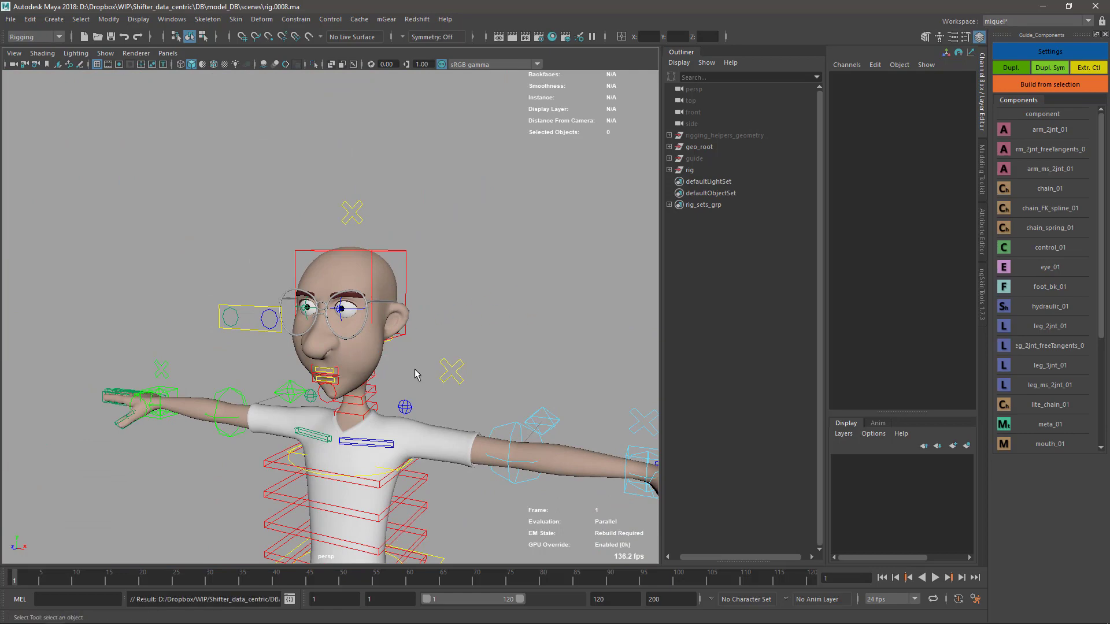
Step: Select the neck IK control under the head and all of its CVs in component mode
{"action": "left_click_drag", "start_coordinate": [520, 341], "coordinate": [421, 359], "text": "alt"}
{"action": "left_click", "coordinate": [433, 341]}
{"action": "left_click", "coordinate": [435, 338]}
{"action": "left_click", "coordinate": [433, 347]}
{"action": "key", "text": "F8"}
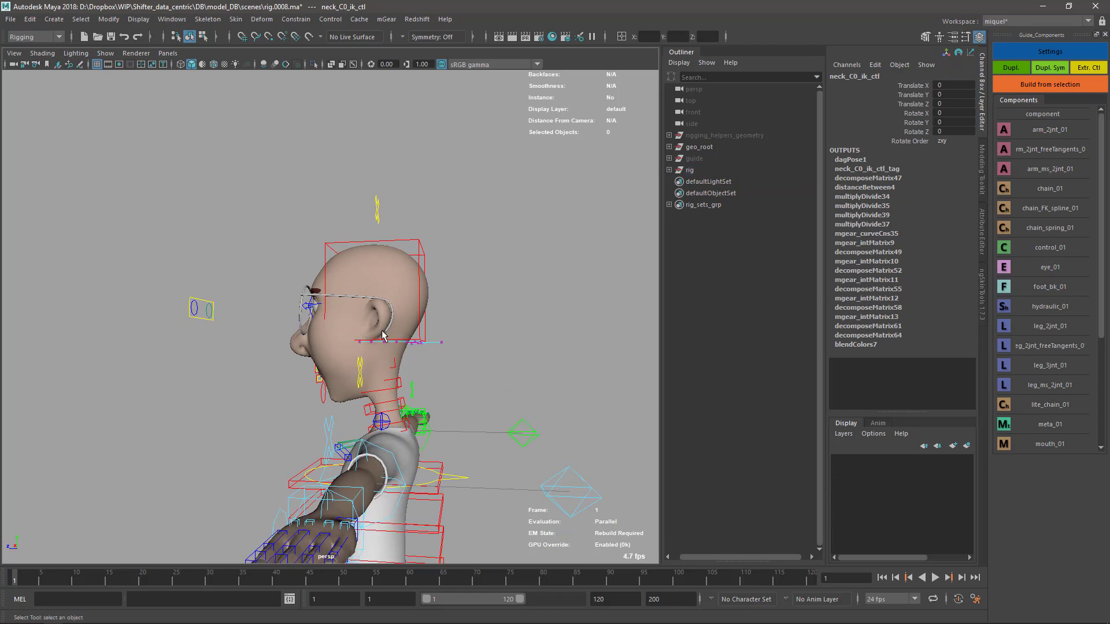
{"action": "left_click_drag", "start_coordinate": [297, 304], "coordinate": [502, 389]}
Step: Scale up the neck IK control's CVs so the ring extends beyond the head
{"action": "key", "text": "r"}
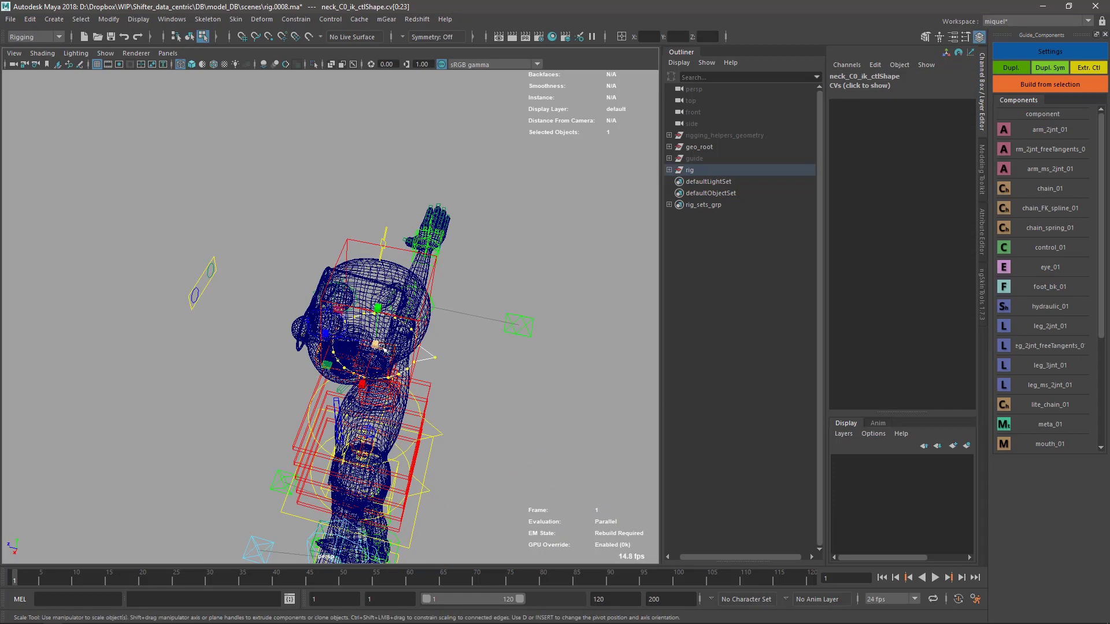
{"action": "left_click_drag", "start_coordinate": [375, 345], "coordinate": [483, 350]}
{"action": "mouse_move", "coordinate": [316, 349]}
{"action": "left_mouse_down", "text": "alt"}
{"action": "mouse_move", "coordinate": [365, 360]}
{"action": "mouse_move", "coordinate": [330, 344]}
{"action": "left_mouse_up", "text": "alt"}
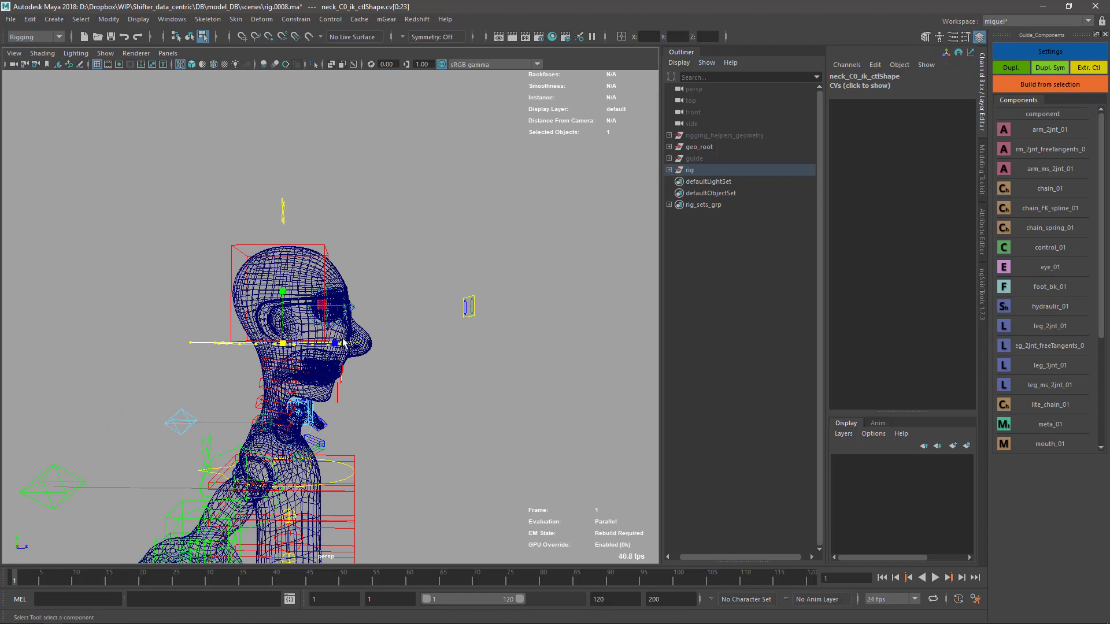
Step: Enable soft selection, move the neck IK ring's front CVs down, and return the view to shaded mode
{"action": "key", "text": "ctrl+1"}
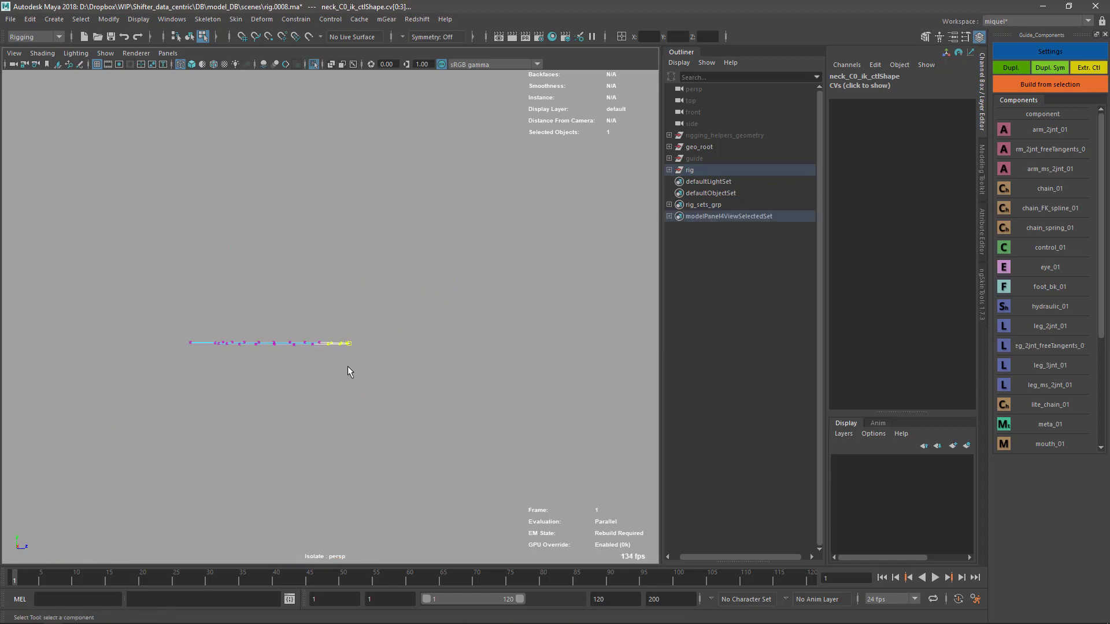
{"action": "key", "text": "ctrl+1"}
{"action": "key", "text": "b"}
{"action": "left_click_drag", "start_coordinate": [338, 350], "coordinate": [343, 347]}
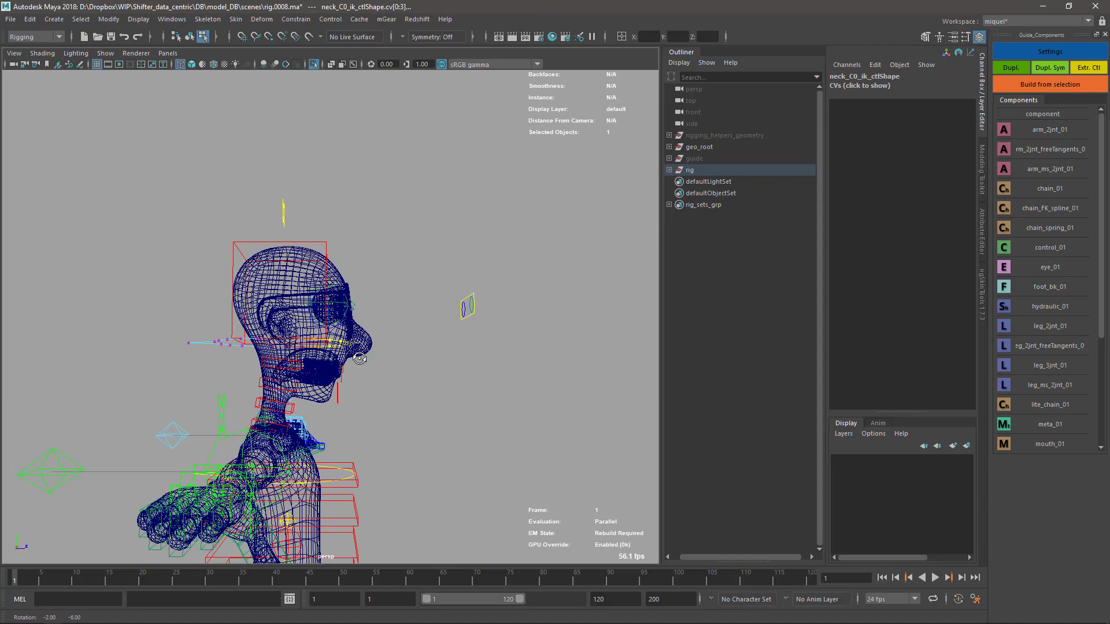
{"action": "key", "text": "w"}
{"action": "left_click_drag", "start_coordinate": [378, 307], "coordinate": [374, 370]}
{"action": "key", "text": "5"}
{"action": "left_click", "coordinate": [435, 391]}
{"action": "mouse_move", "coordinate": [434, 390]}
{"action": "left_mouse_down", "text": "alt"}
{"action": "mouse_move", "coordinate": [413, 360]}
{"action": "mouse_move", "coordinate": [325, 346]}
{"action": "left_mouse_up", "text": "alt"}
{"action": "key", "text": "ctrl+z"}
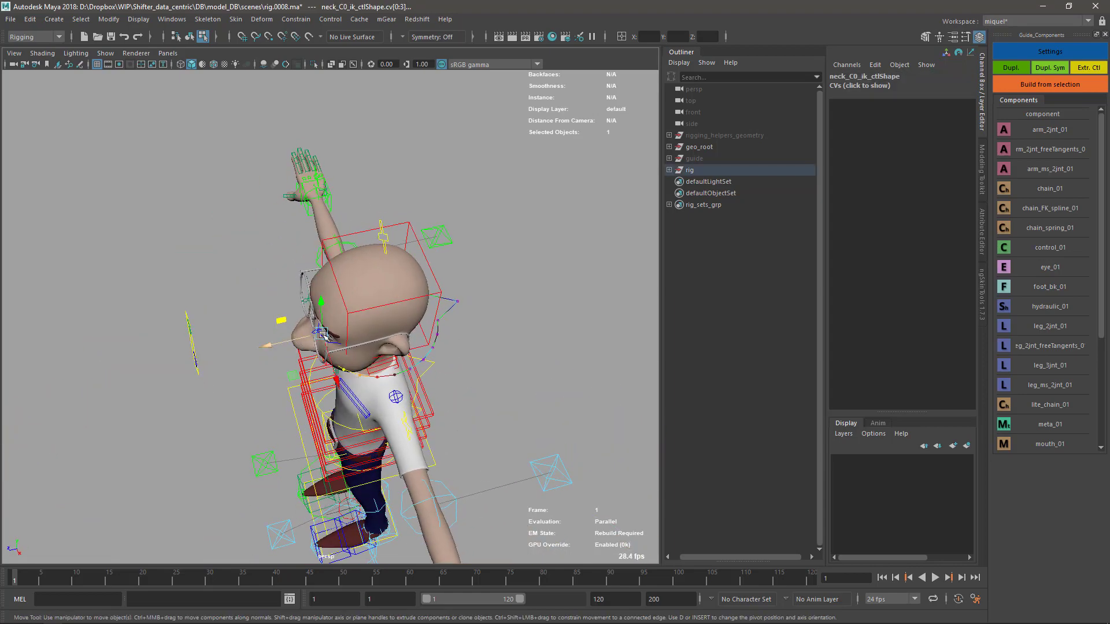
Step: Hide the character geometry and select the front CV of the neck IK control in component mode
{"action": "key", "text": "4"}
{"action": "key", "text": "5"}
{"action": "key", "text": "alt+1"}
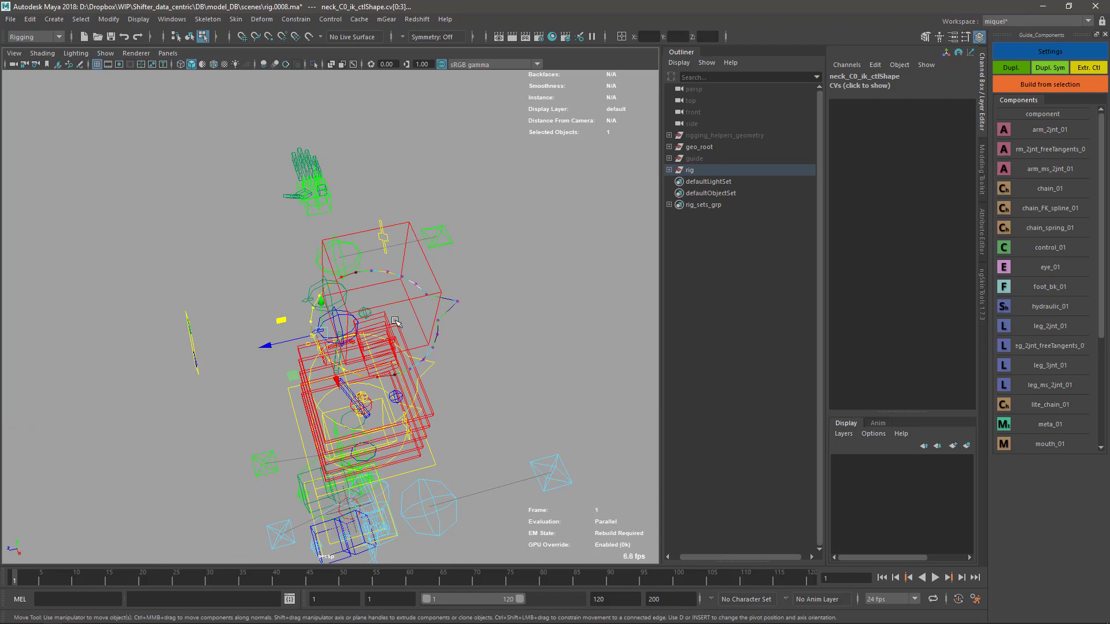
{"action": "scroll", "coordinate": [395, 321], "scroll_direction": "up", "scroll_amount": 5}
{"action": "key", "text": "q"}
{"action": "key", "text": "F8"}
{"action": "left_click_drag", "start_coordinate": [395, 321], "coordinate": [388, 382], "text": "alt"}
{"action": "key", "text": "F8"}
{"action": "left_click", "coordinate": [293, 325]}
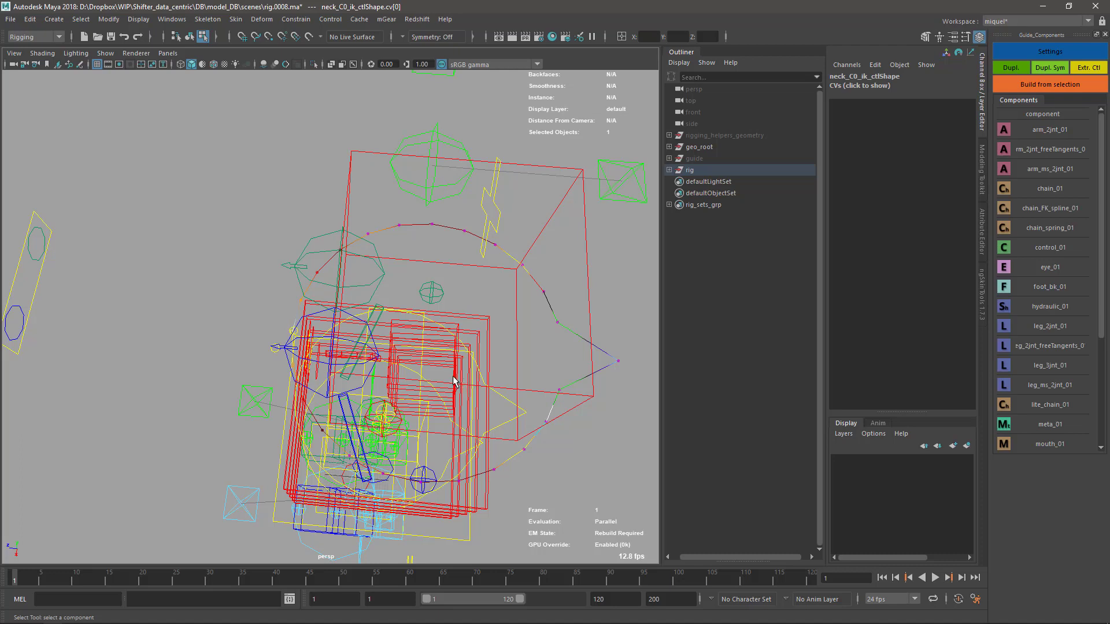
Step: Try to scale the neck IK ring's front CV with an adjusted soft-selection falloff, and undo the scaling
{"action": "key", "text": "r"}
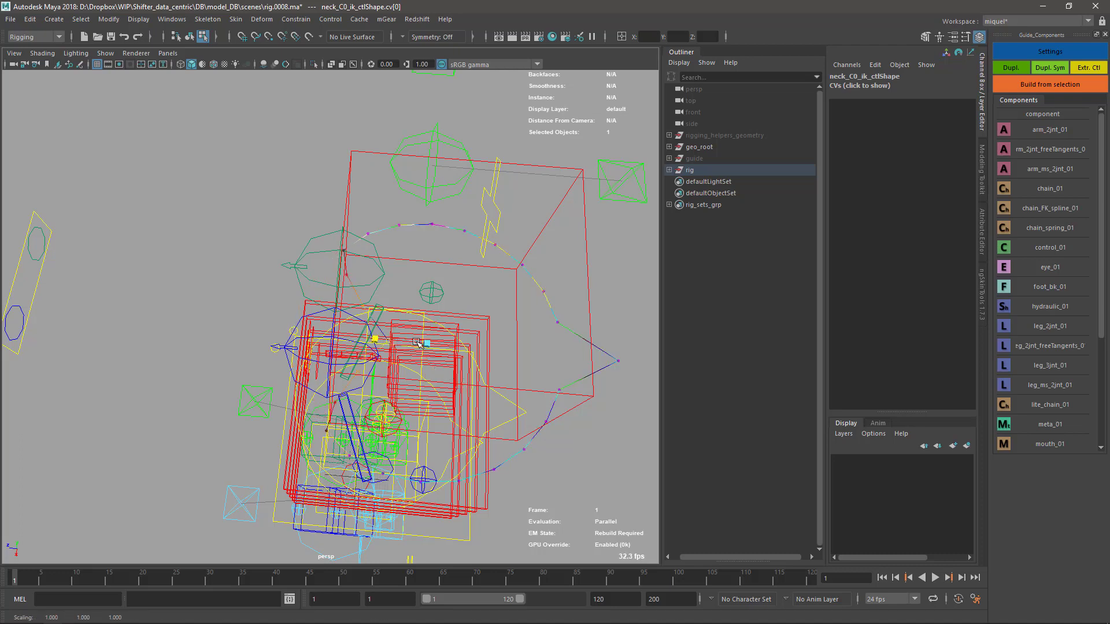
{"action": "left_click_drag", "start_coordinate": [395, 352], "coordinate": [468, 349]}
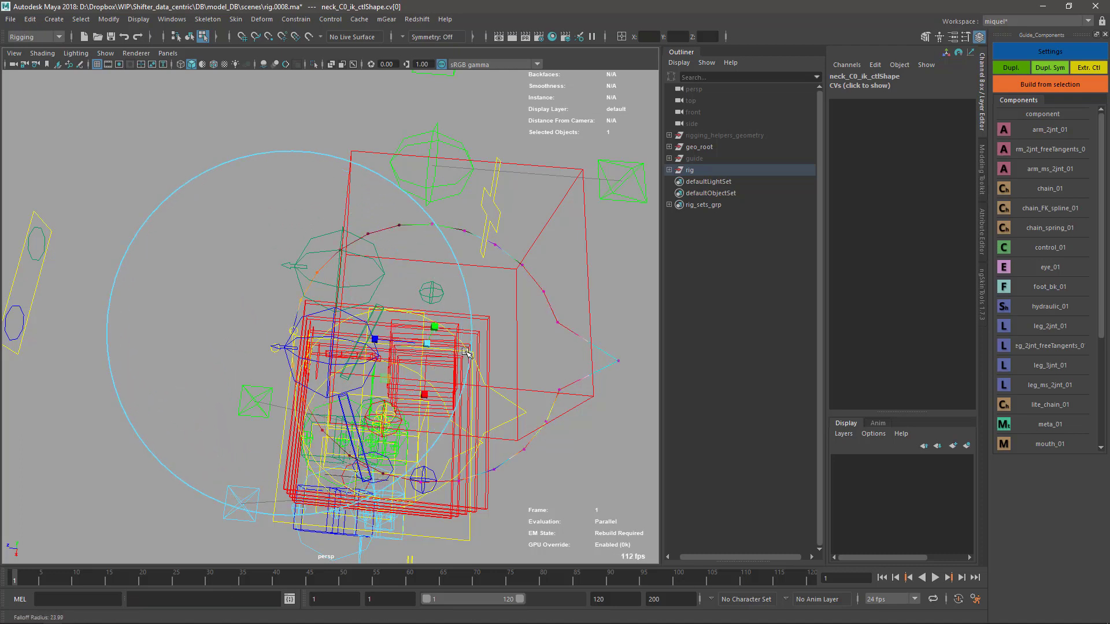
{"action": "left_click_drag", "start_coordinate": [374, 339], "coordinate": [444, 349]}
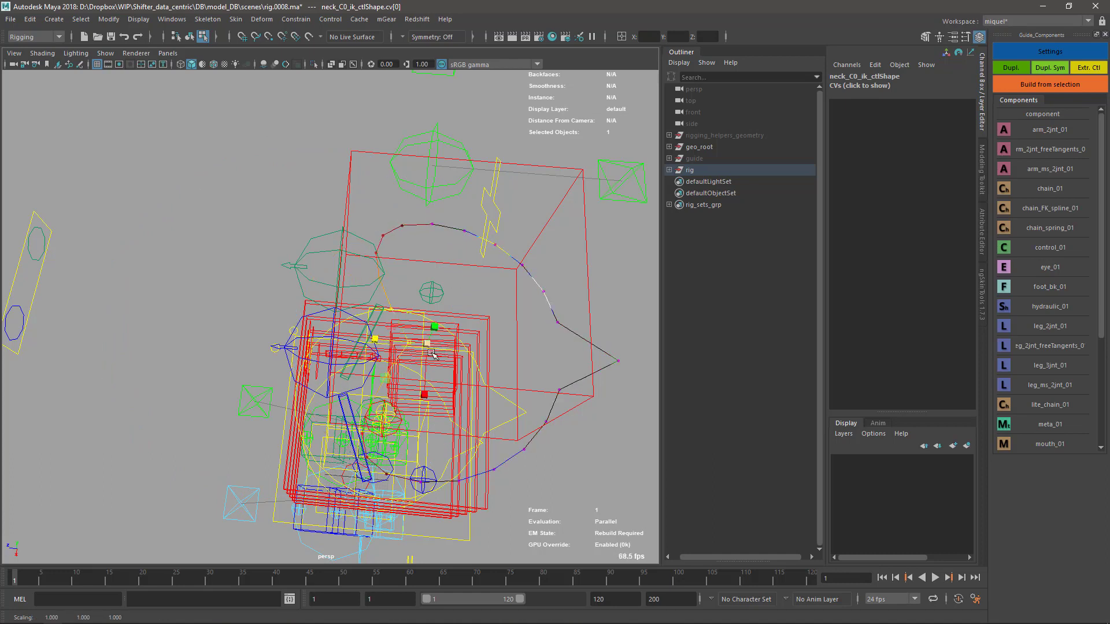
{"action": "key", "text": "ctrl+z"}
Step: Add the CVs on both sides of the neck IK ring's front CV to the selection
{"action": "key", "text": "q"}
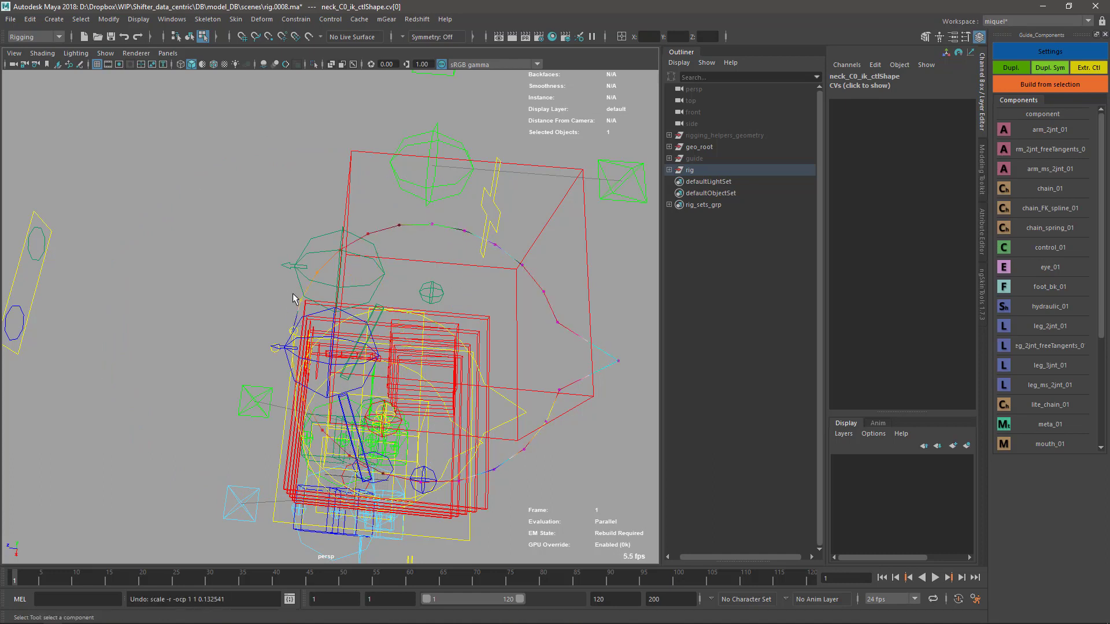
{"action": "left_click_drag", "start_coordinate": [292, 294], "coordinate": [309, 309], "text": "shift"}
{"action": "left_click_drag", "start_coordinate": [284, 350], "coordinate": [305, 372], "text": "shift"}
{"action": "key", "text": "w"}
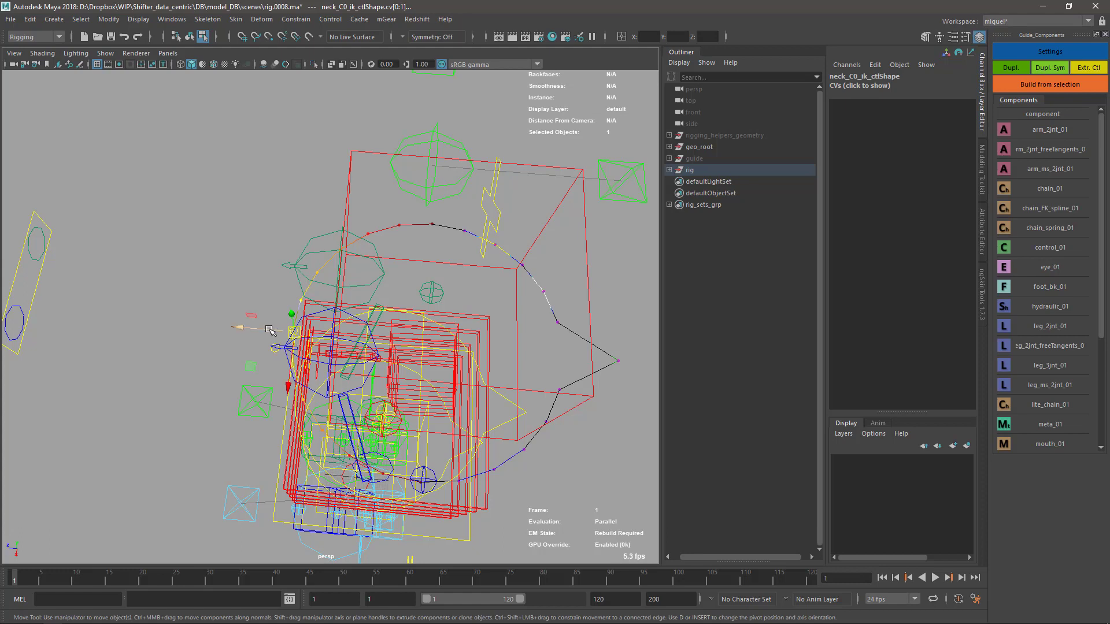
Step: Try to flatten the selected front CVs by scaling them along one axis, and undo it
{"action": "key", "text": "r"}
{"action": "left_click_drag", "start_coordinate": [380, 340], "coordinate": [450, 354]}
{"action": "key", "text": "ctrl+z"}
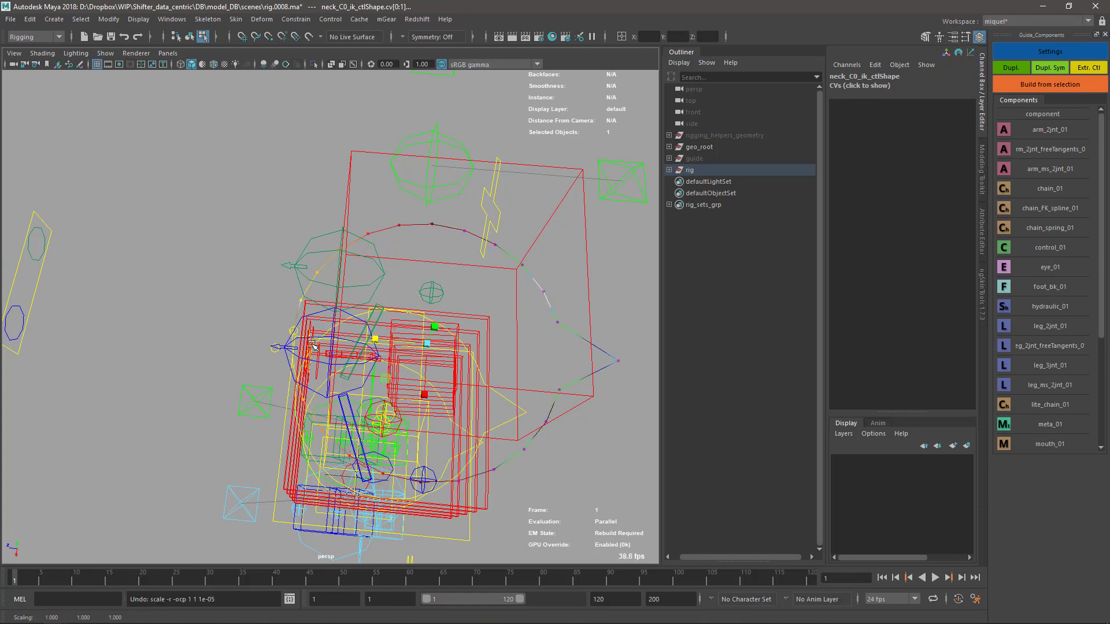
Step: Move the neck IK ring's front CVs toward the back of the head, reducing the soft-selection falloff radius
{"action": "key", "text": "w"}
{"action": "left_click_drag", "start_coordinate": [270, 328], "coordinate": [500, 352]}
{"action": "key", "text": "ctrl+z"}
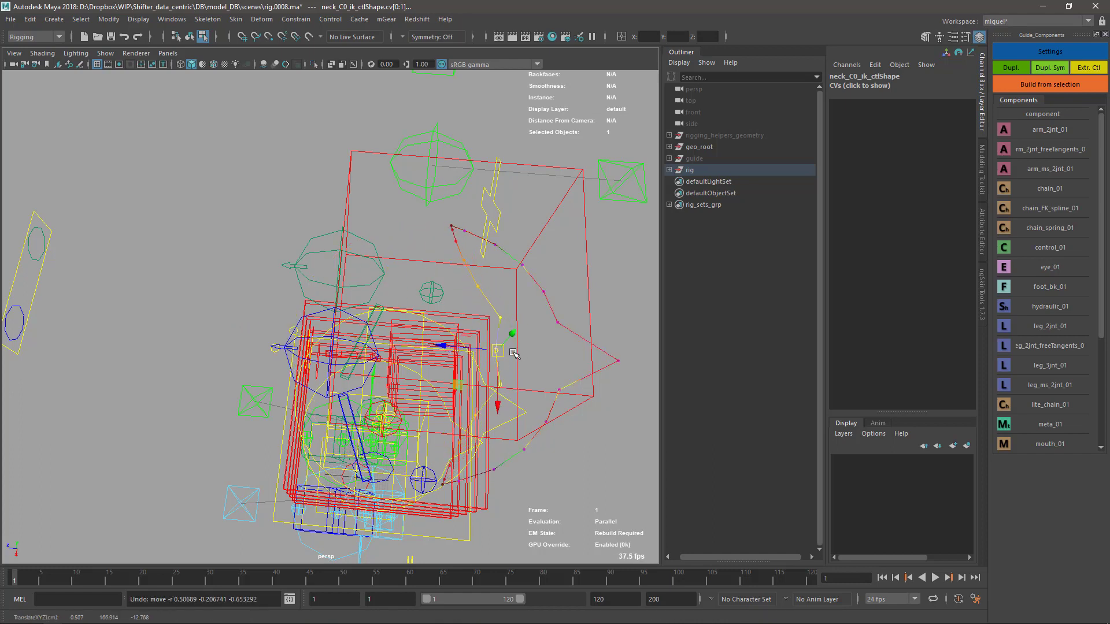
{"action": "left_click", "coordinate": [465, 350]}
{"action": "key", "text": "b"}
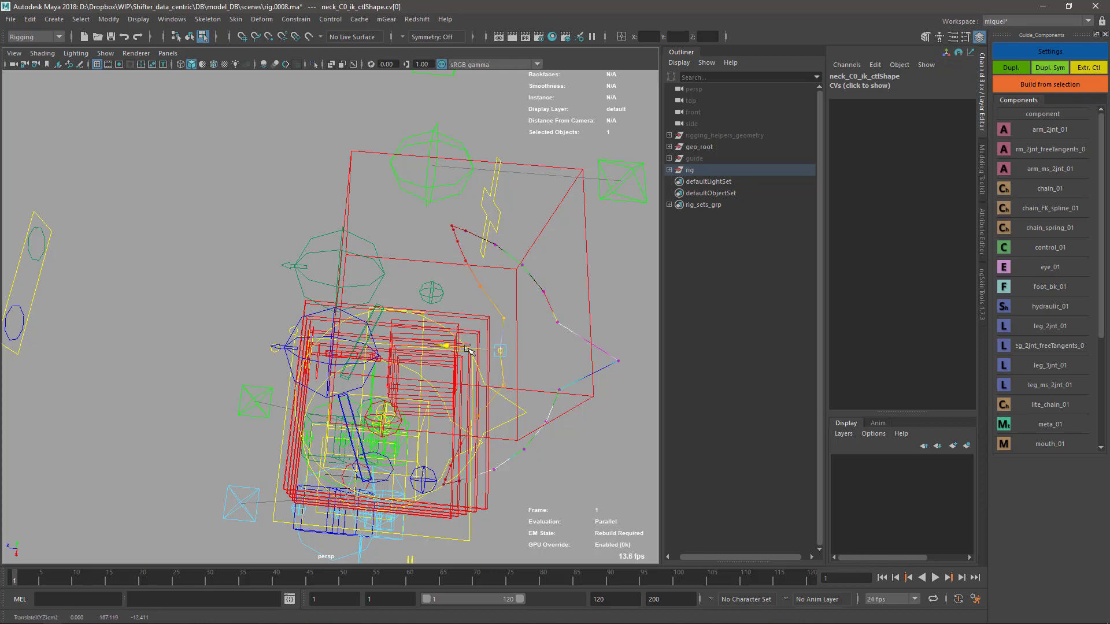
{"action": "left_click_drag", "start_coordinate": [466, 350], "coordinate": [341, 344]}
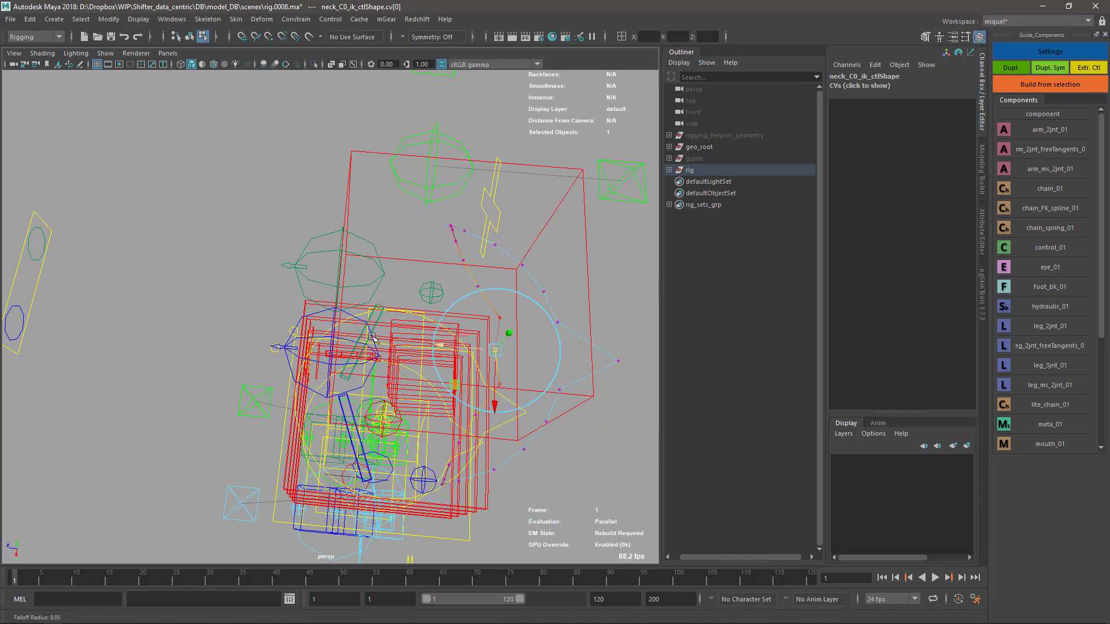
{"action": "left_click_drag", "start_coordinate": [461, 348], "coordinate": [493, 351]}
Step: Return to object mode, clear the selection and show the character geometry again
{"action": "key", "text": "F8"}
{"action": "left_click", "coordinate": [578, 473]}
{"action": "key", "text": "ctrl+shift+h"}
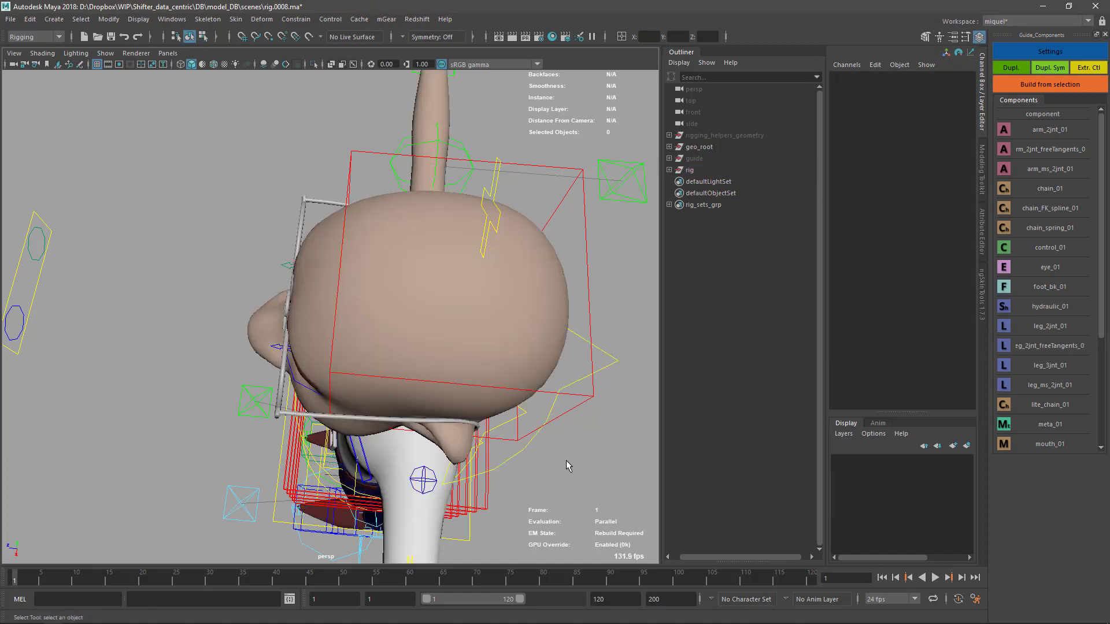
Step: Select the neck IK control behind the head and inspect its reshaped curve from several angles
{"action": "left_click_drag", "start_coordinate": [566, 460], "coordinate": [342, 276], "text": "alt"}
{"action": "left_click_drag", "start_coordinate": [442, 259], "coordinate": [575, 362], "text": "alt"}
{"action": "left_click", "coordinate": [464, 380]}
{"action": "left_click_drag", "start_coordinate": [414, 394], "coordinate": [434, 282], "text": "alt"}
{"action": "left_click_drag", "start_coordinate": [448, 370], "coordinate": [315, 256], "text": "alt"}
{"action": "left_click_drag", "start_coordinate": [473, 322], "coordinate": [397, 345], "text": "alt"}
{"action": "right_click_drag", "start_coordinate": [396, 345], "coordinate": [364, 346], "text": "alt"}
{"action": "middle_click_drag", "start_coordinate": [370, 370], "coordinate": [399, 318], "text": "alt"}
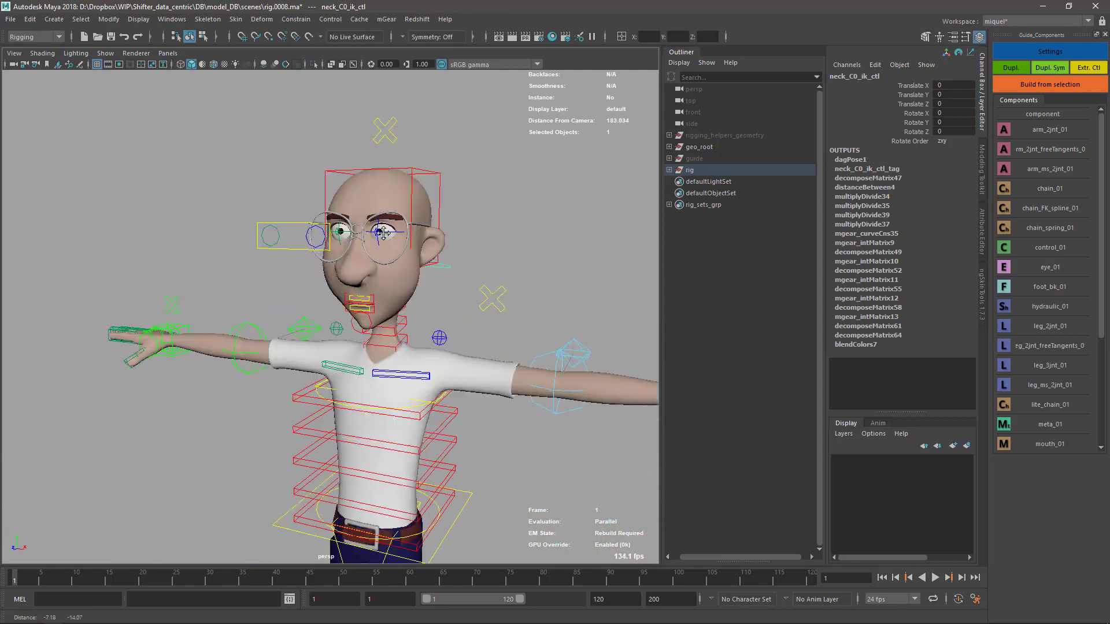
{"action": "left_click_drag", "start_coordinate": [399, 317], "coordinate": [439, 313], "text": "alt"}
Step: Select the world control between the feet and all of its shape's CVs in component mode
{"action": "middle_click_drag", "start_coordinate": [514, 391], "coordinate": [434, 35], "text": "alt"}
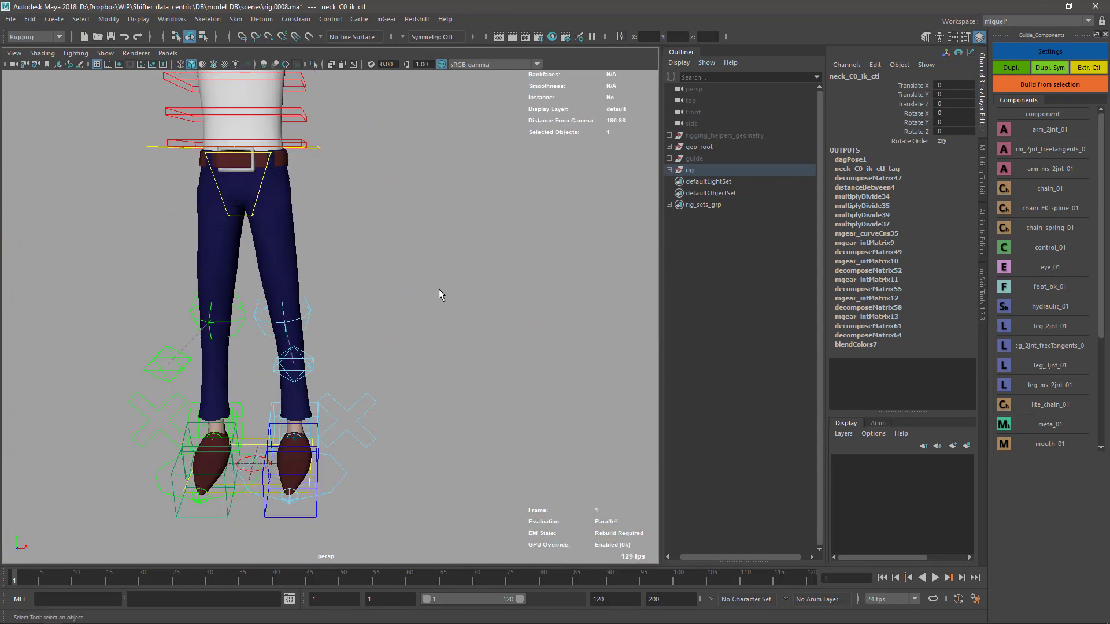
{"action": "left_click_drag", "start_coordinate": [439, 290], "coordinate": [400, 346], "text": "alt"}
{"action": "middle_click_drag", "start_coordinate": [400, 345], "coordinate": [347, 291], "text": "alt"}
{"action": "right_click_drag", "start_coordinate": [268, 290], "coordinate": [322, 249], "text": "alt"}
{"action": "middle_click_drag", "start_coordinate": [321, 215], "coordinate": [388, 170], "text": "alt"}
{"action": "left_click_drag", "start_coordinate": [387, 170], "coordinate": [255, 330], "text": "alt"}
{"action": "left_click", "coordinate": [251, 340]}
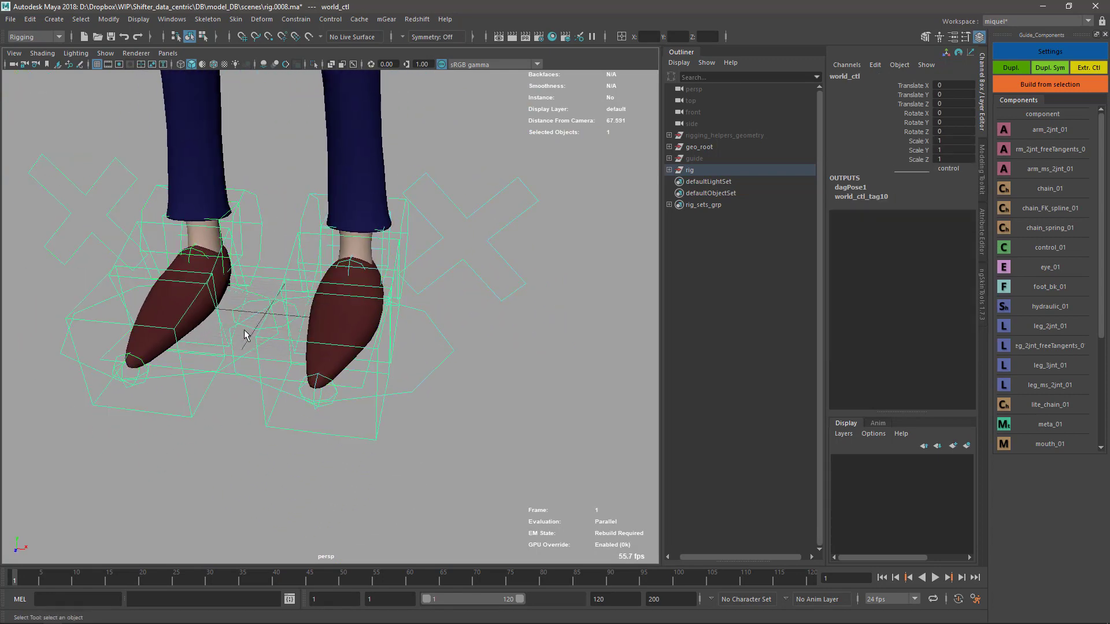
{"action": "key", "text": "Down"}
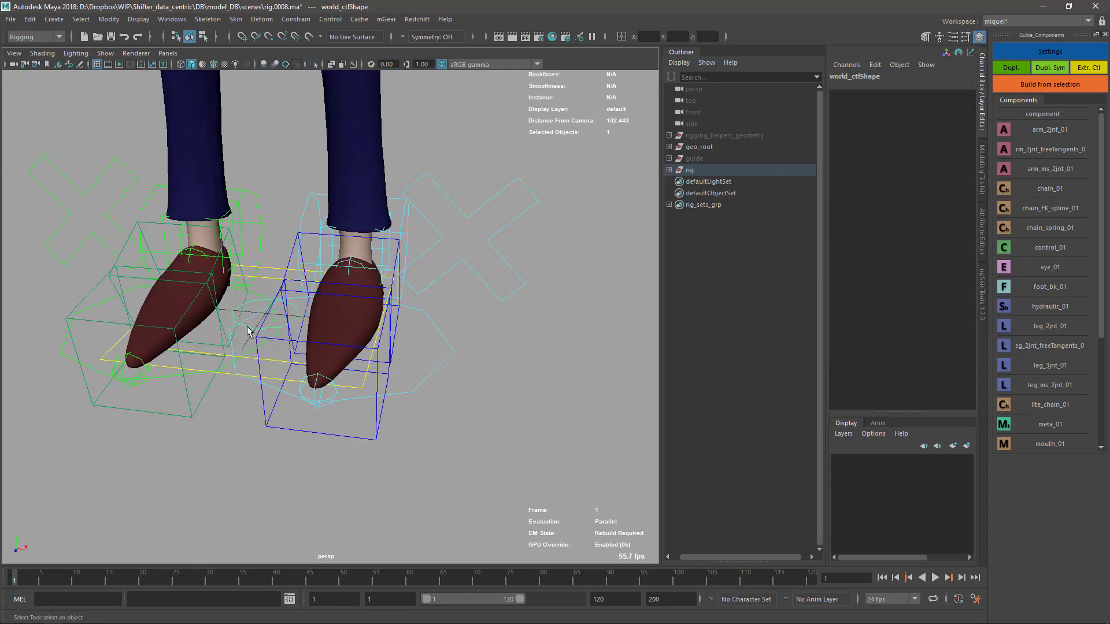
{"action": "key", "text": "F8"}
{"action": "left_click_drag", "start_coordinate": [339, 361], "coordinate": [223, 284]}
Step: Scale up the world control's CVs into a large outline around the feet and return to object mode
{"action": "scroll", "coordinate": [308, 341], "scroll_direction": "down", "scroll_amount": 3}
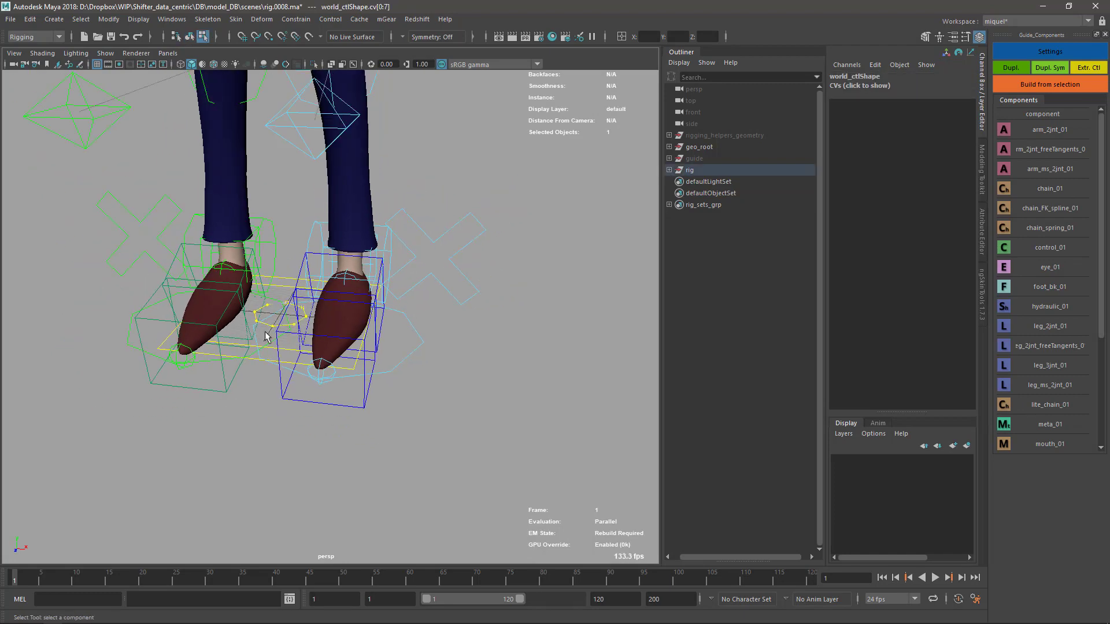
{"action": "key", "text": "r"}
{"action": "left_click_drag", "start_coordinate": [313, 338], "coordinate": [531, 375]}
{"action": "key", "text": "F8"}
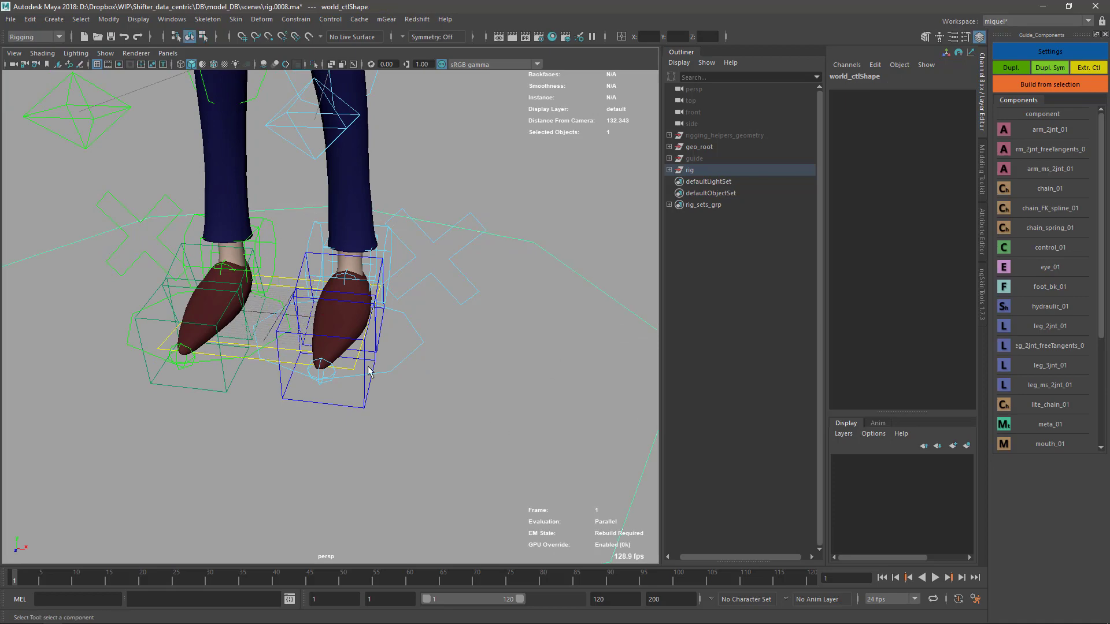
{"action": "key", "text": "q"}
{"action": "scroll", "coordinate": [531, 373], "scroll_direction": "up", "scroll_amount": 1}
{"action": "middle_click_drag", "start_coordinate": [531, 373], "coordinate": [541, 359], "text": "alt"}
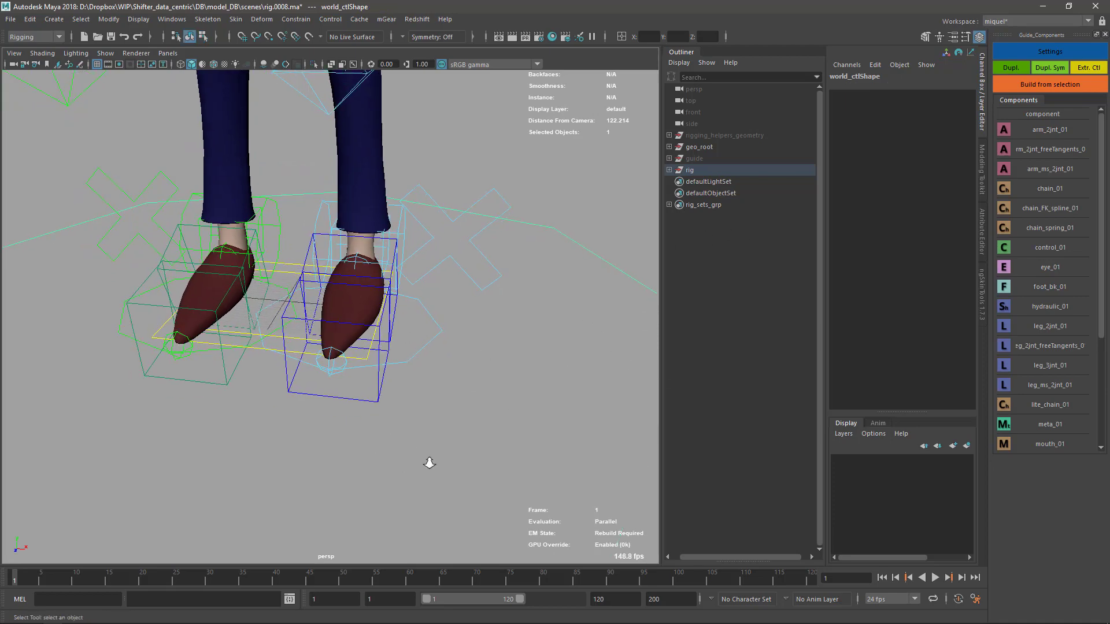
Step: Select the shapes of both yellow square root controls at the feet and all their CVs
{"action": "left_click_drag", "start_coordinate": [429, 463], "coordinate": [328, 289], "text": "alt"}
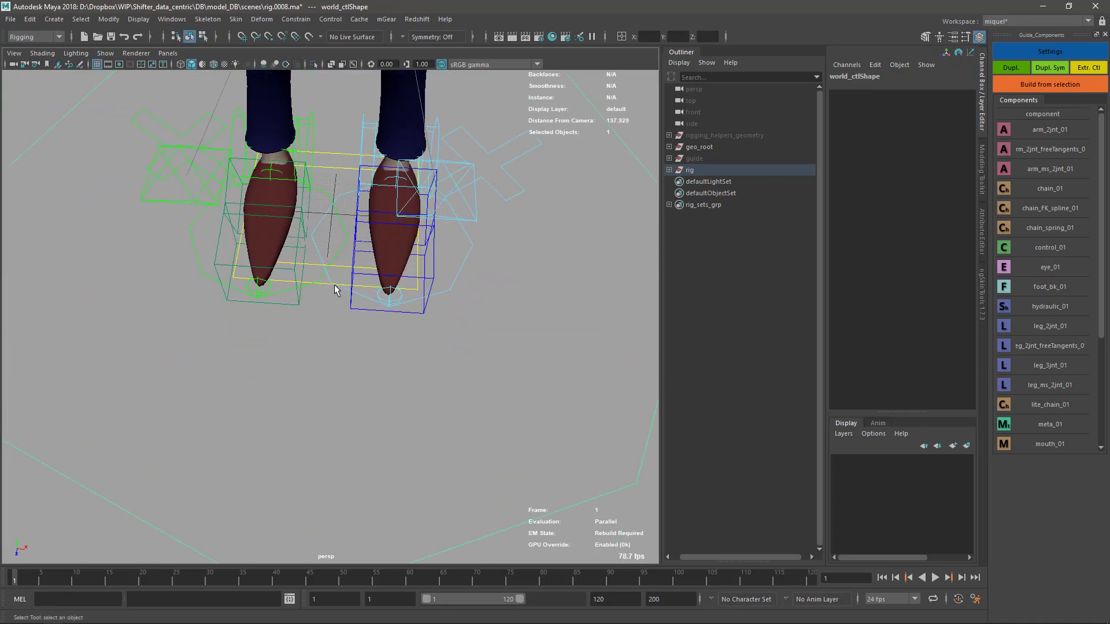
{"action": "left_click", "coordinate": [335, 283]}
{"action": "left_click", "coordinate": [336, 270]}
{"action": "left_click", "coordinate": [322, 284], "text": "shift"}
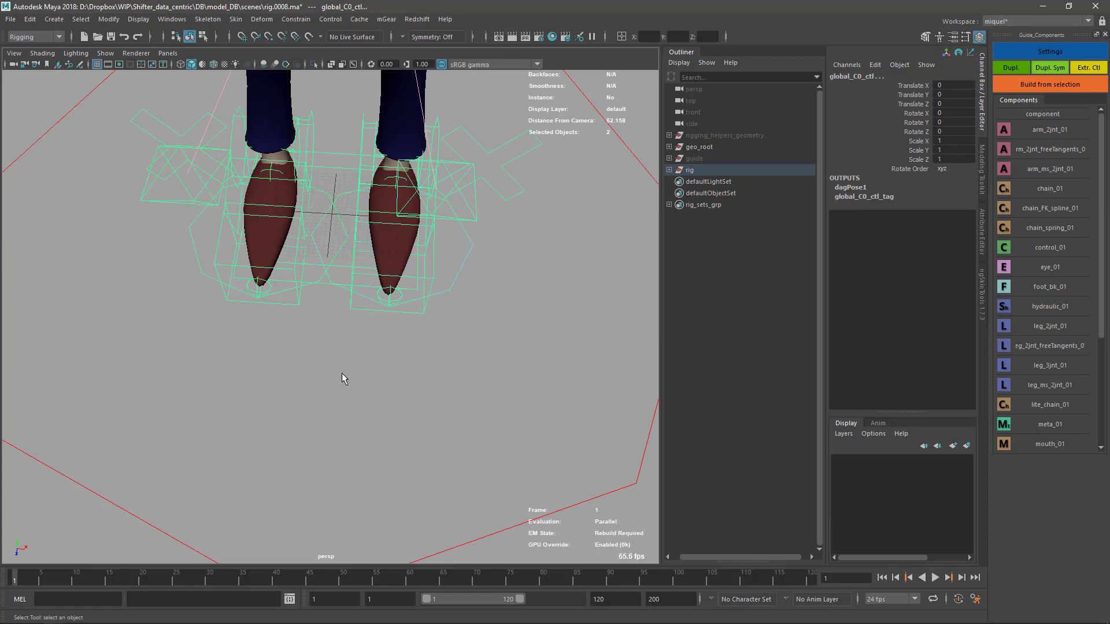
{"action": "key", "text": "Down"}
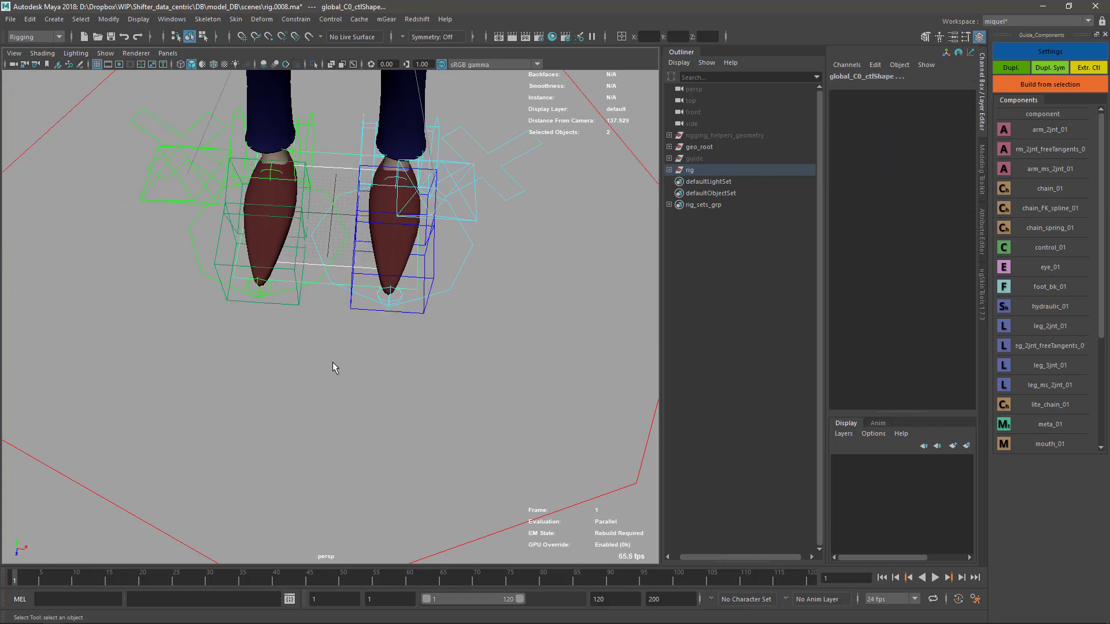
{"action": "key", "text": "F8"}
{"action": "key", "text": "ctrl+shift+a"}
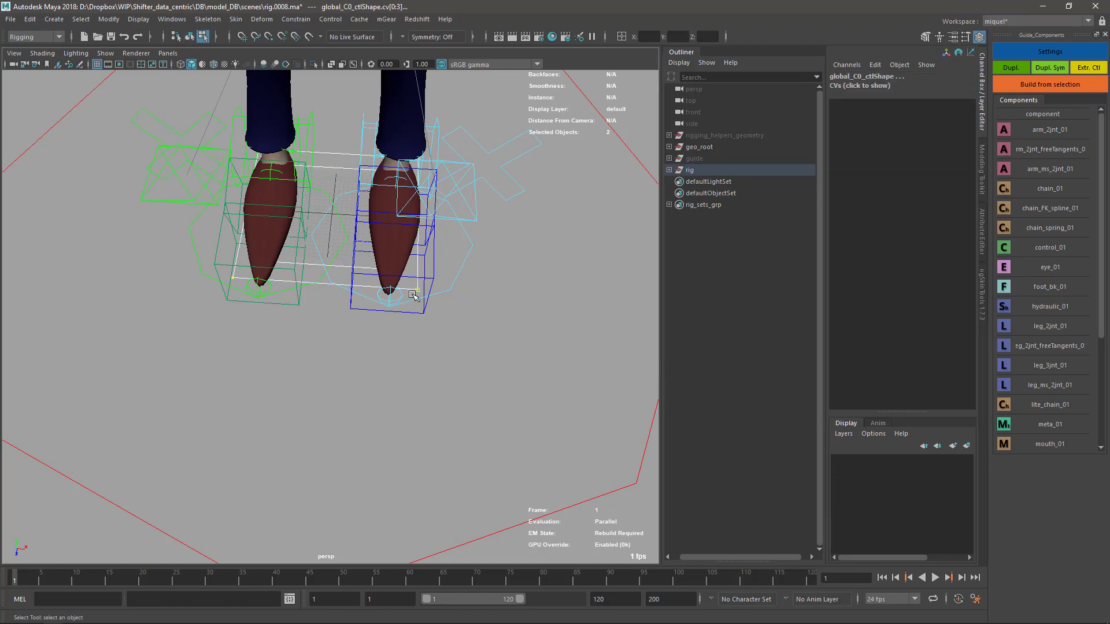
Step: Scale up both square root controls so they surround the feet inside the world control, and return to object mode
{"action": "key", "text": "r"}
{"action": "left_click_drag", "start_coordinate": [365, 247], "coordinate": [412, 267]}
{"action": "key", "text": "F8"}
{"action": "key", "text": "q"}
{"action": "left_click_drag", "start_coordinate": [448, 377], "coordinate": [411, 327], "text": "alt"}
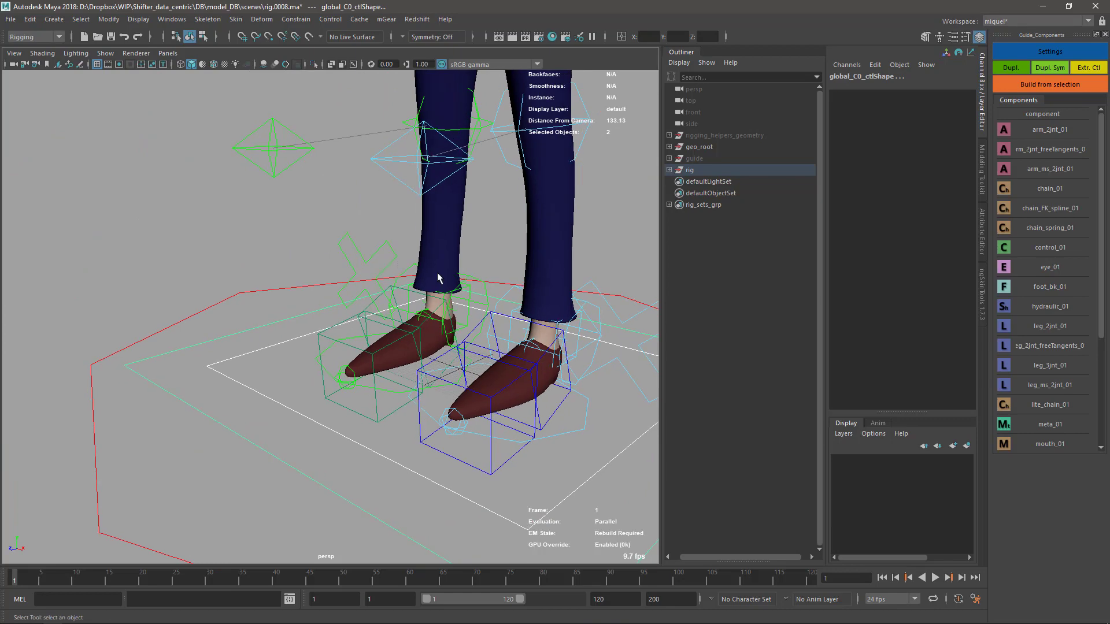
Step: Select the fk0 and fk1 box controls of both the left and right foot
{"action": "middle_click_drag", "start_coordinate": [388, 277], "coordinate": [305, 257], "text": "alt"}
{"action": "left_click_drag", "start_coordinate": [305, 258], "coordinate": [380, 307], "text": "alt"}
{"action": "right_click_drag", "start_coordinate": [379, 307], "coordinate": [376, 370], "text": "alt"}
{"action": "left_click", "coordinate": [374, 426]}
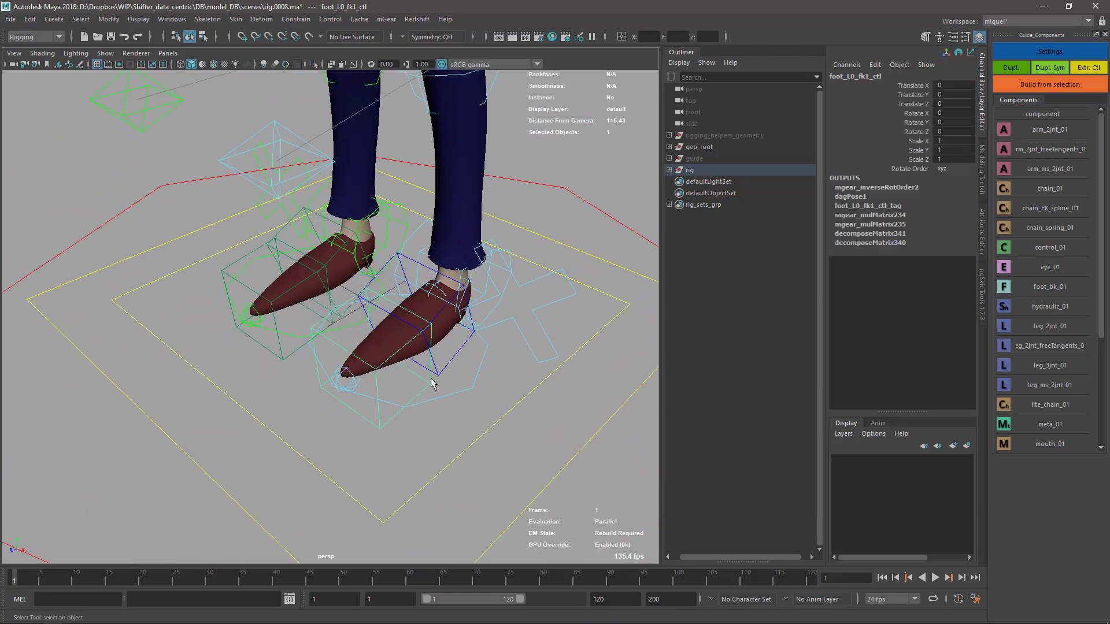
{"action": "left_click", "coordinate": [458, 345], "text": "shift"}
{"action": "left_click_drag", "start_coordinate": [399, 272], "coordinate": [285, 306], "text": "alt"}
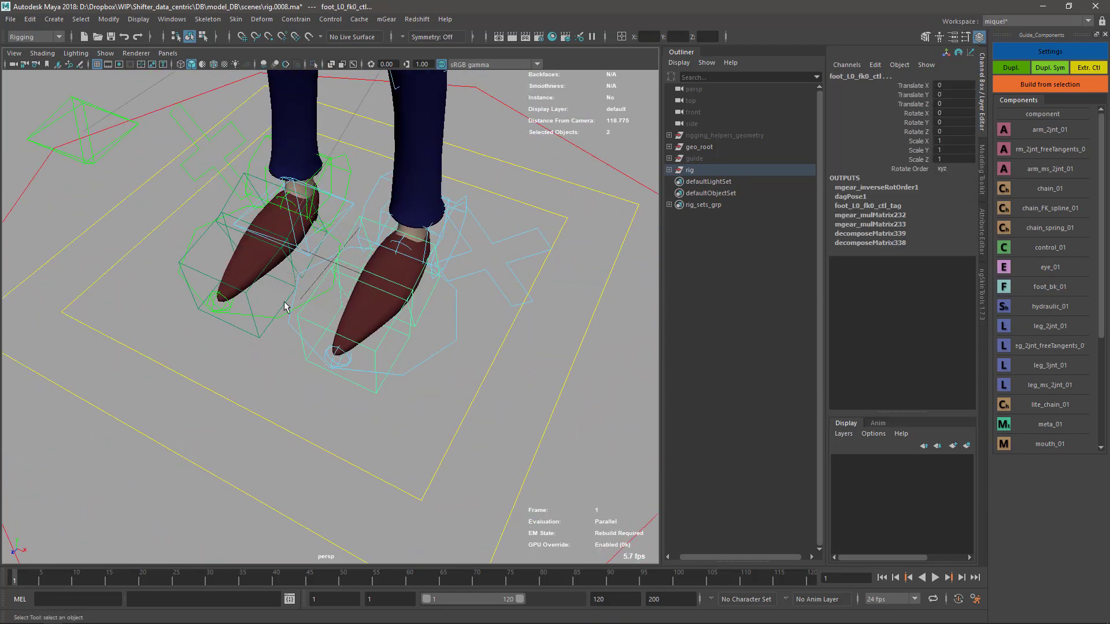
{"action": "left_click", "coordinate": [257, 335], "text": "shift"}
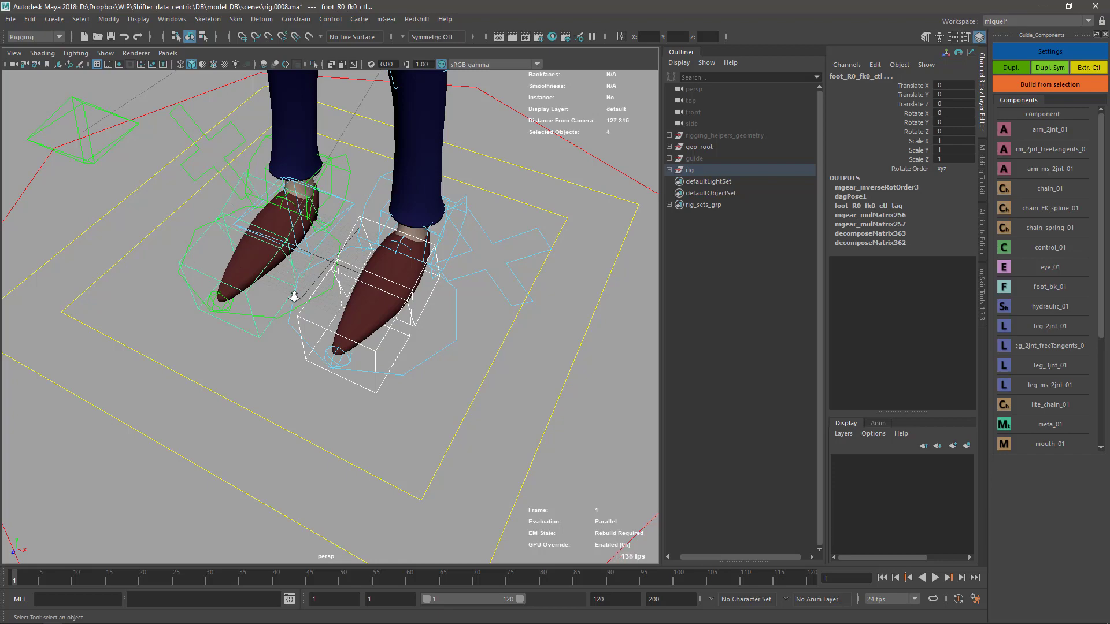
Step: Scale down the four foot FK controls' CVs to fit the shoes more closely, and return to object mode
{"action": "left_click_drag", "start_coordinate": [293, 297], "coordinate": [250, 240], "text": "alt"}
{"action": "key", "text": "F8"}
{"action": "key", "text": "r"}
{"action": "left_click_drag", "start_coordinate": [423, 278], "coordinate": [362, 289], "text": "alt"}
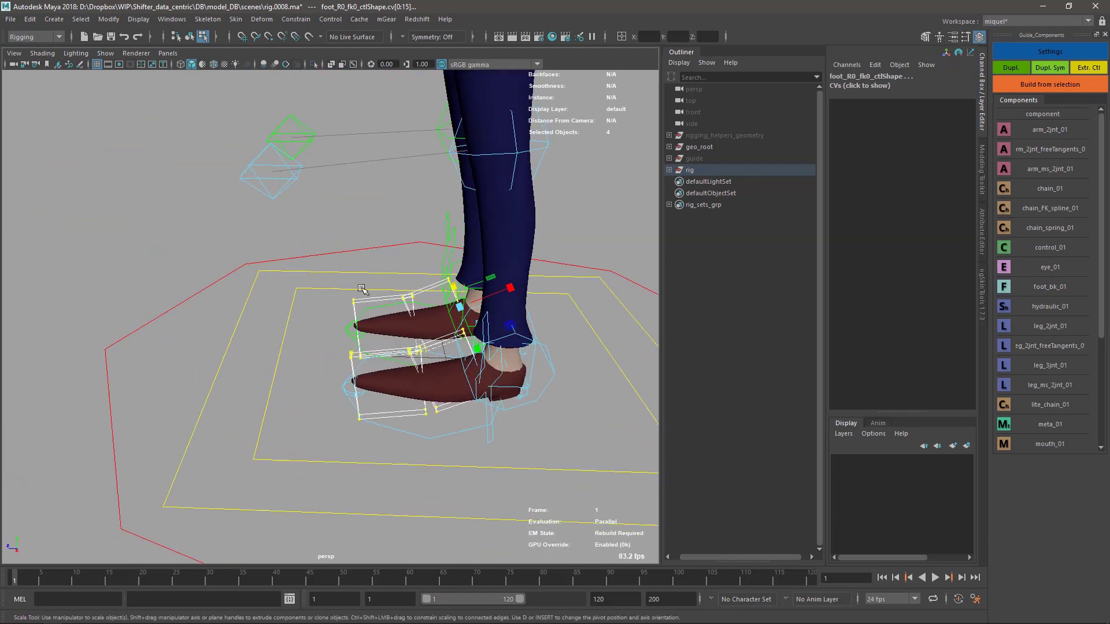
{"action": "left_click_drag", "start_coordinate": [509, 288], "coordinate": [491, 296]}
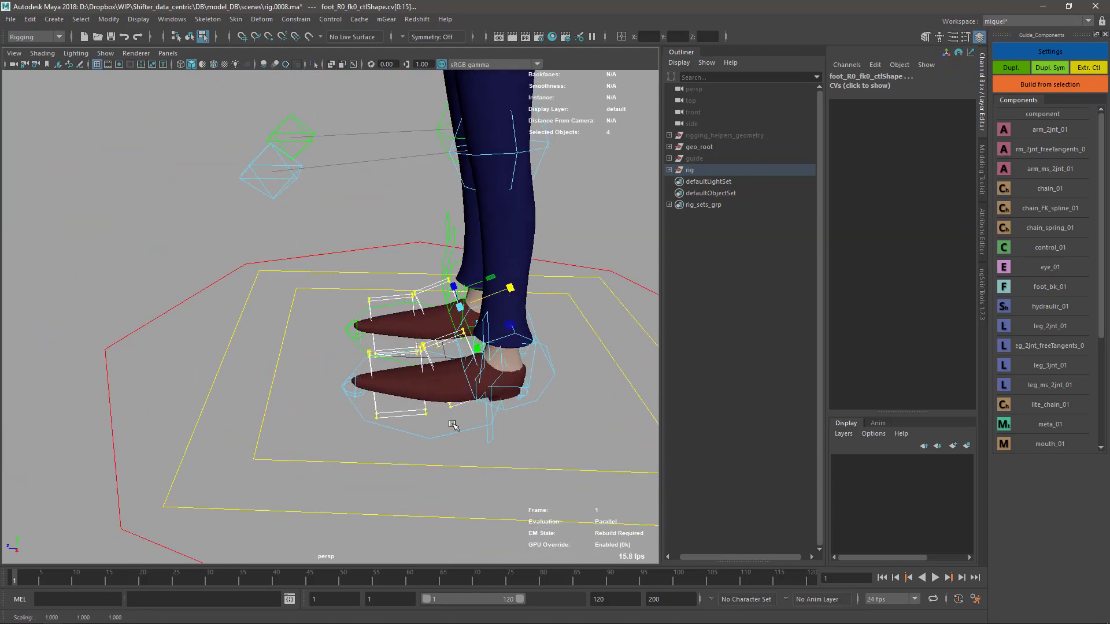
{"action": "key", "text": "q"}
{"action": "key", "text": "F8"}
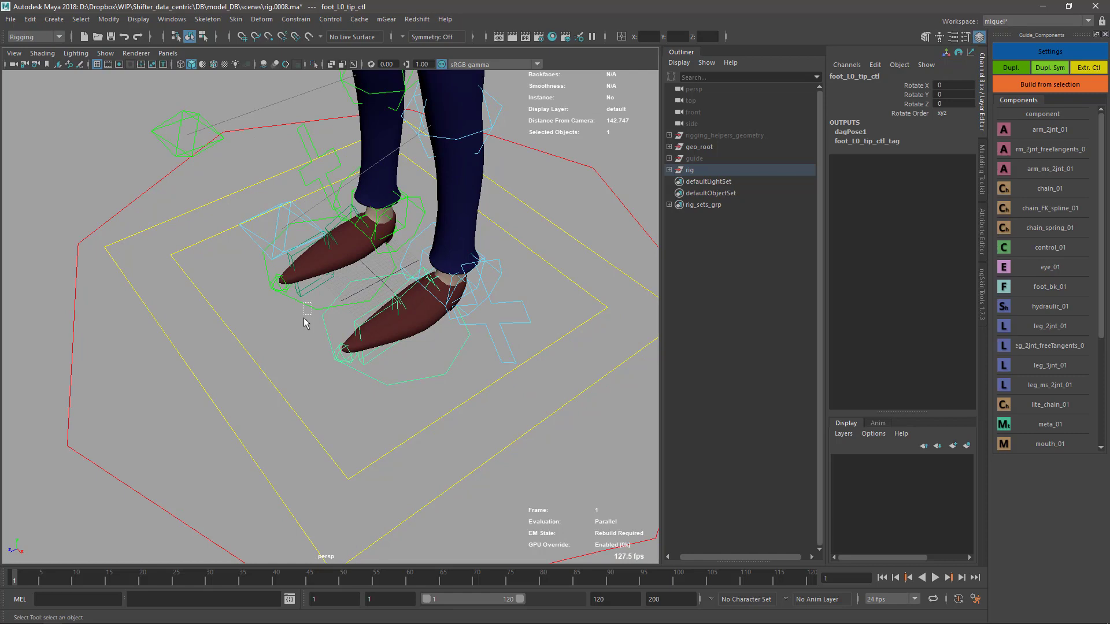
Step: Select the shapes of the left and right foot tip controls and scale down their CVs to fit the shoes closely
{"action": "left_click_drag", "start_coordinate": [304, 318], "coordinate": [303, 320], "text": "shift"}
{"action": "left_click_drag", "start_coordinate": [301, 333], "coordinate": [298, 335], "text": "alt"}
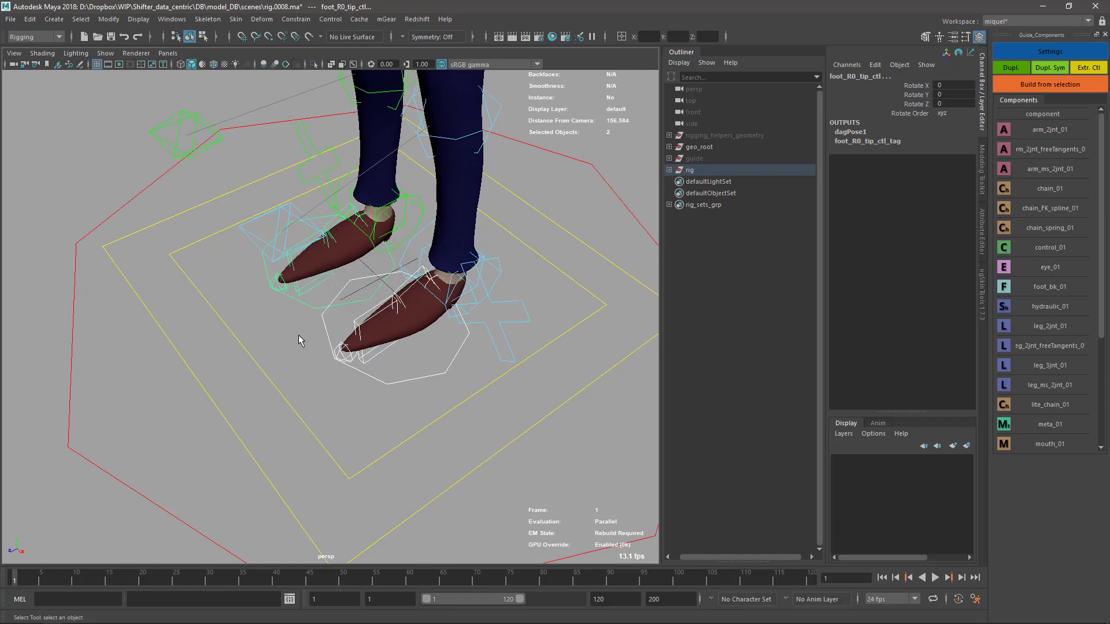
{"action": "key", "text": "F8"}
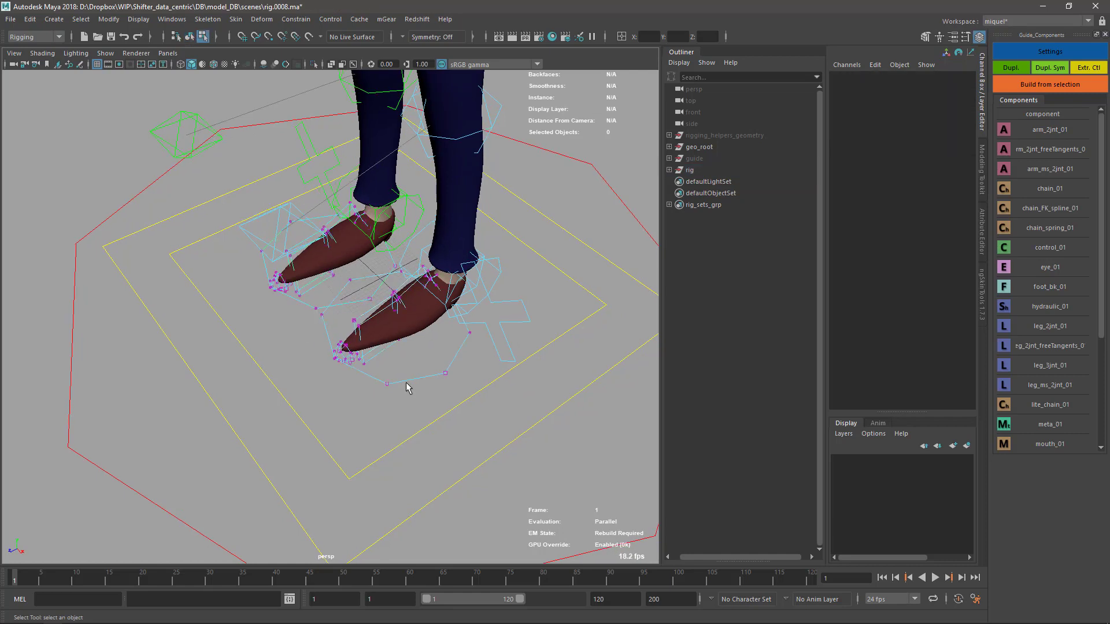
{"action": "key", "text": "F8"}
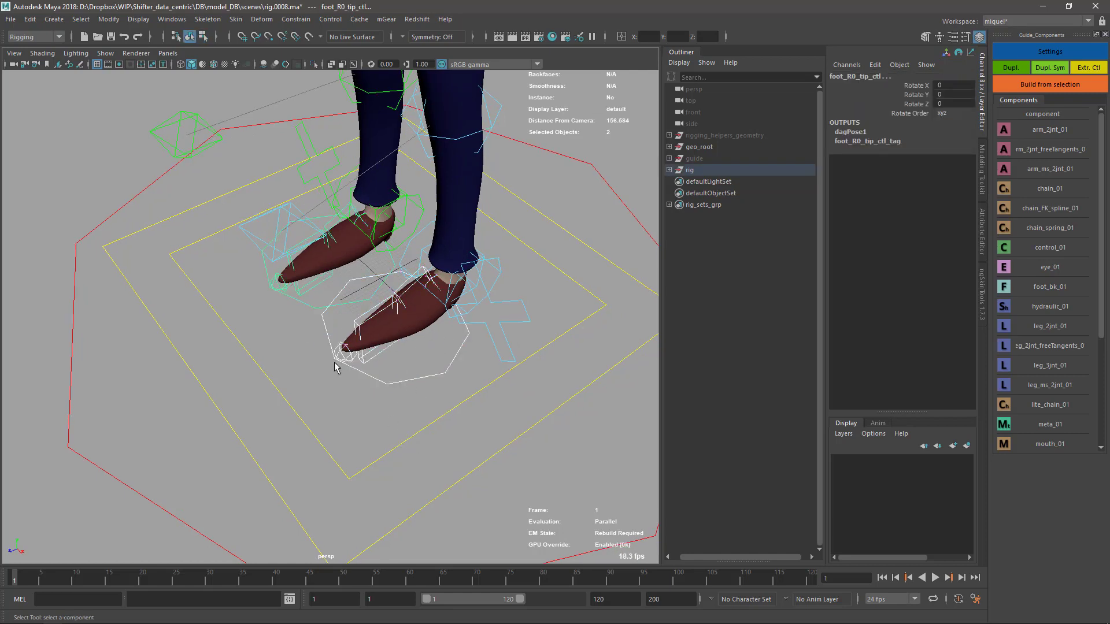
{"action": "key", "text": "Down"}
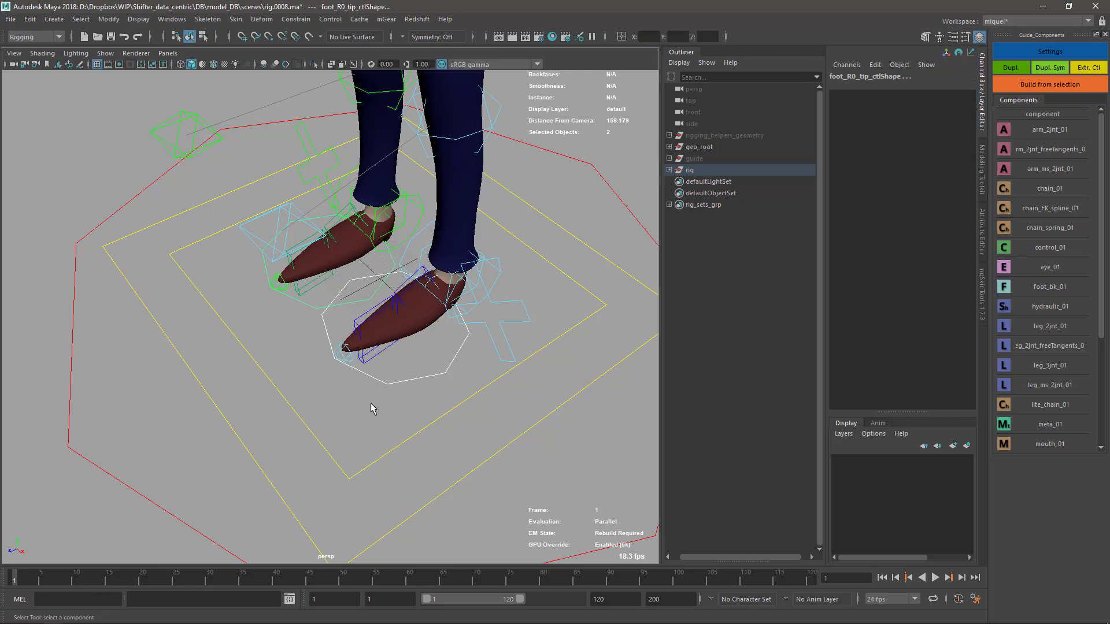
{"action": "key", "text": "e"}
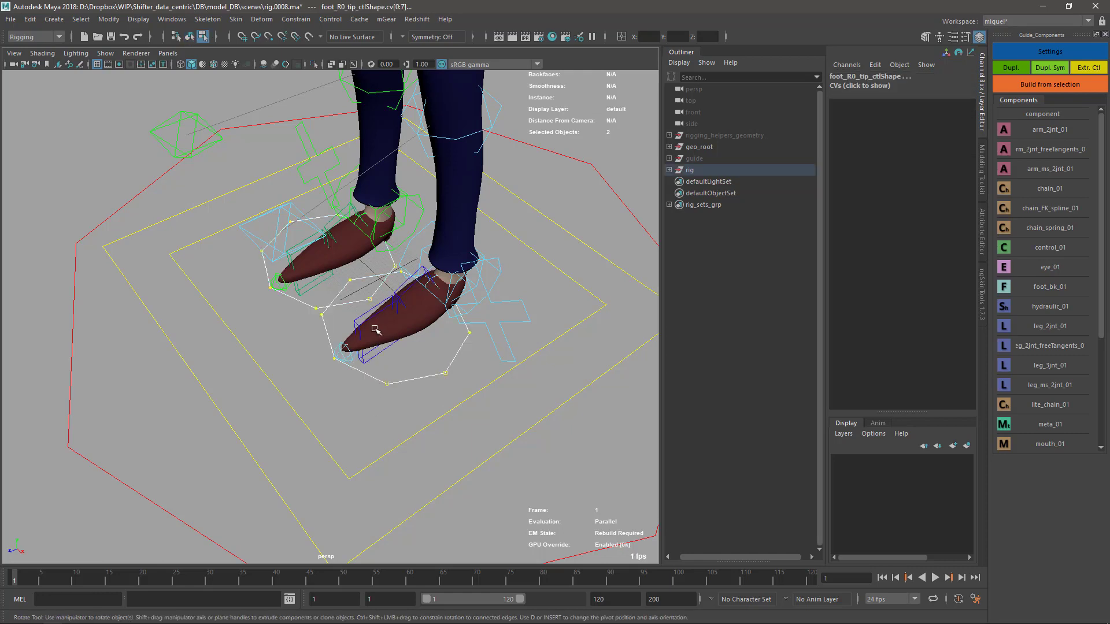
{"action": "key", "text": "r"}
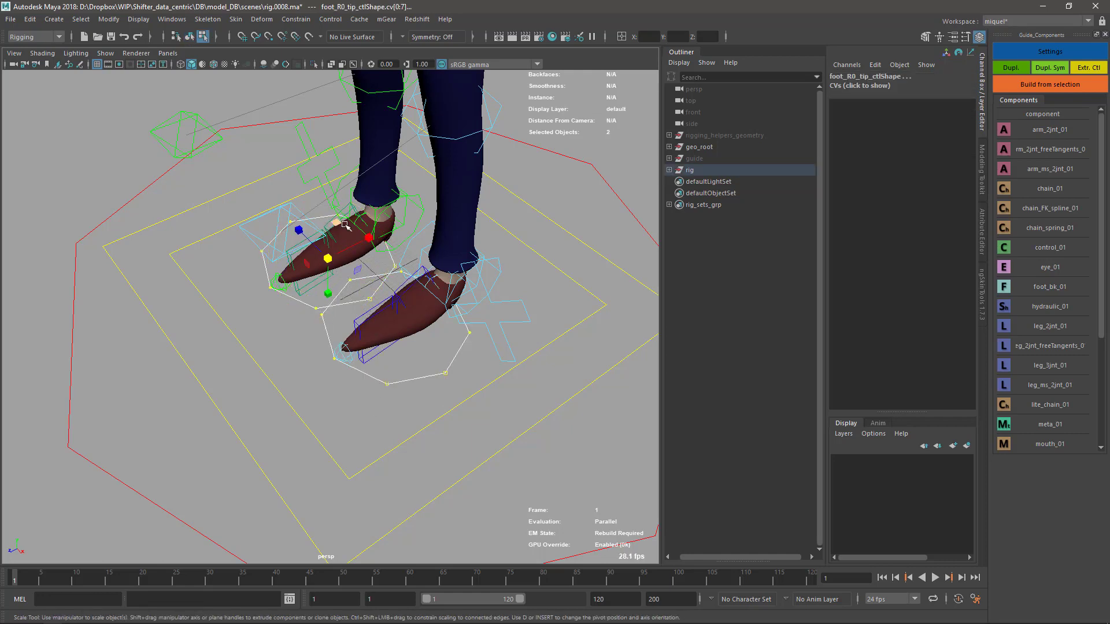
{"action": "middle_click_drag", "start_coordinate": [345, 224], "coordinate": [317, 232]}
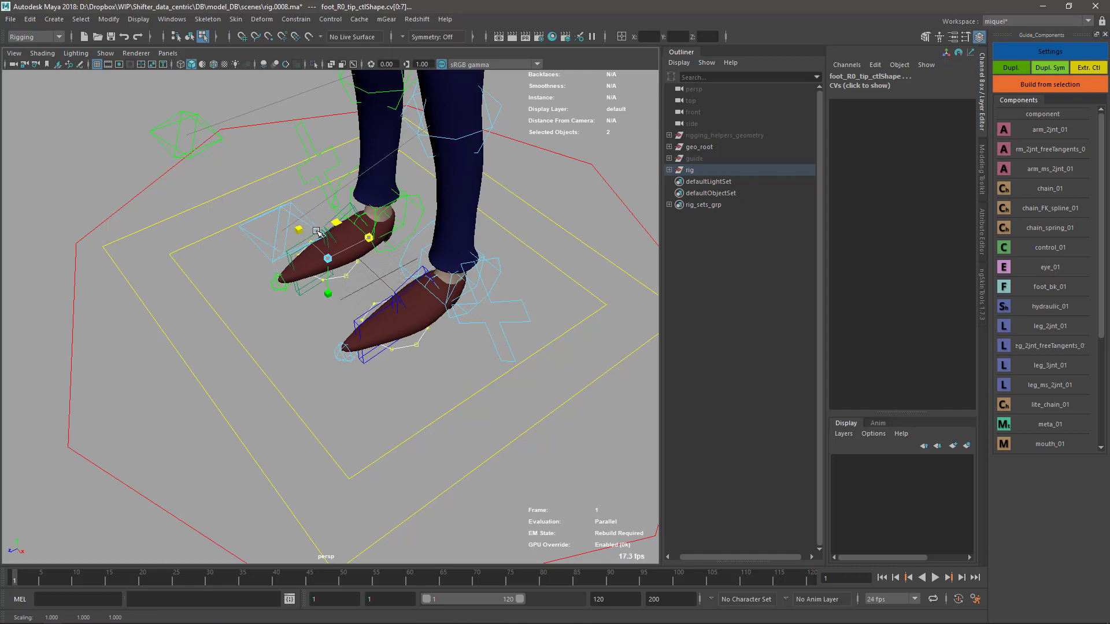
{"action": "key", "text": "q"}
Step: Select both leg IK controls at the ankles and stretch their shape CVs lengthwise into long boxes reaching the shoe tips
{"action": "left_click", "coordinate": [399, 269]}
{"action": "left_click", "coordinate": [424, 255]}
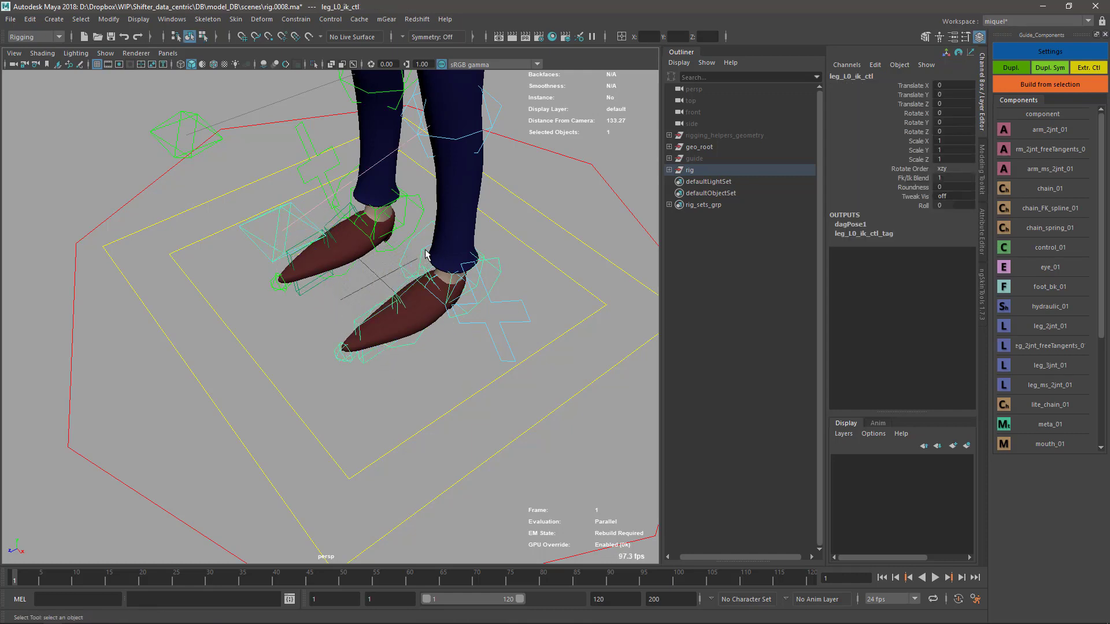
{"action": "left_click", "coordinate": [403, 215], "text": "shift"}
{"action": "left_click_drag", "start_coordinate": [357, 268], "coordinate": [371, 200], "text": "alt"}
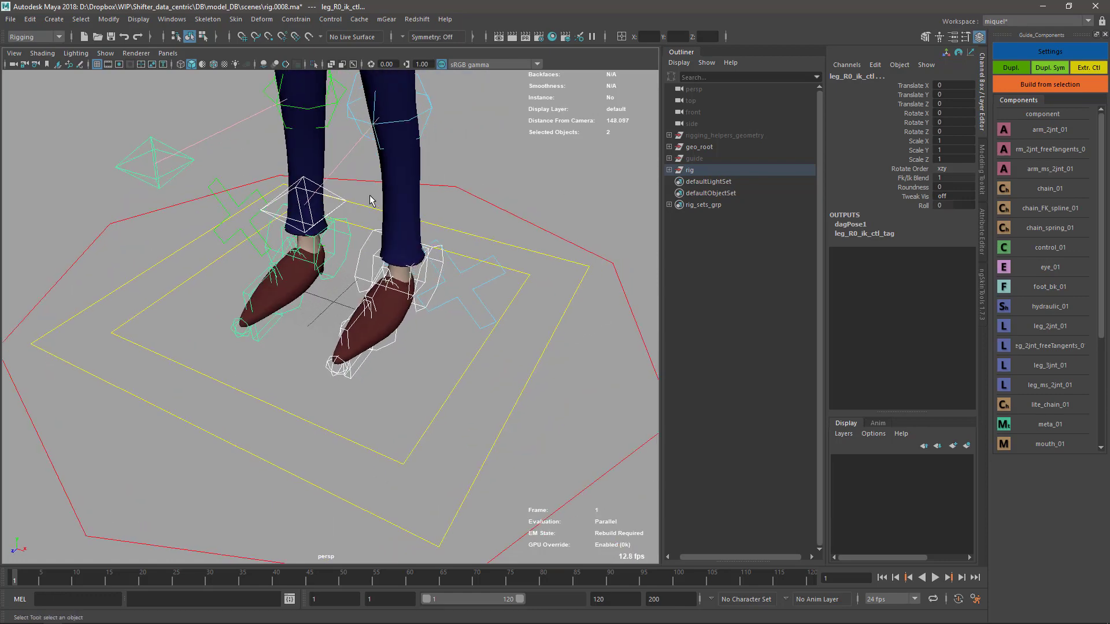
{"action": "middle_click_drag", "start_coordinate": [372, 200], "coordinate": [393, 336], "text": "alt"}
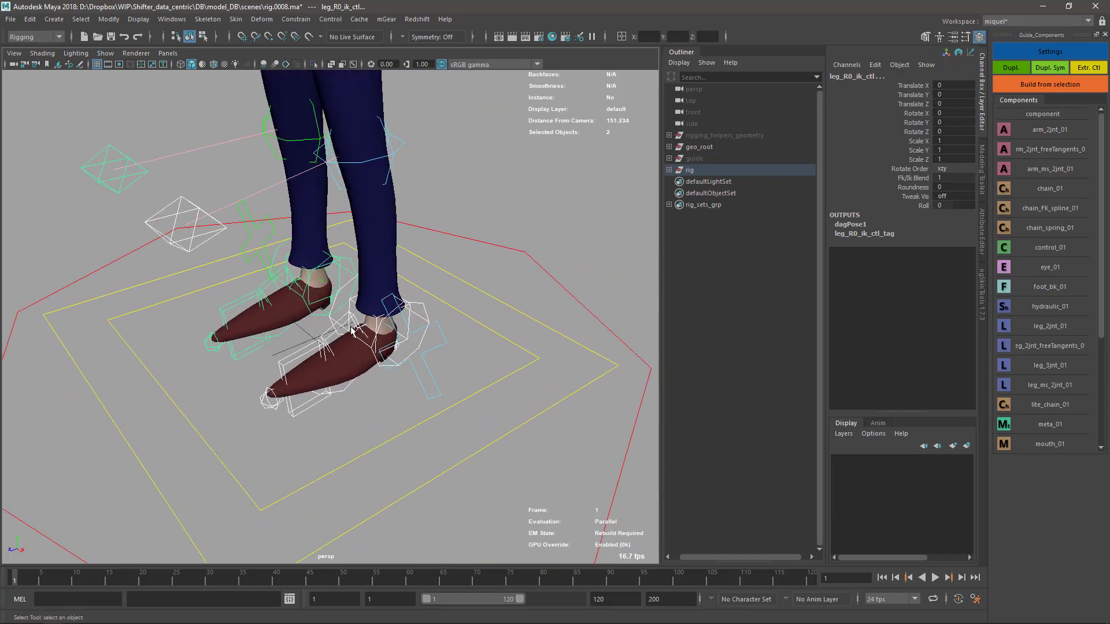
{"action": "key", "text": "Down"}
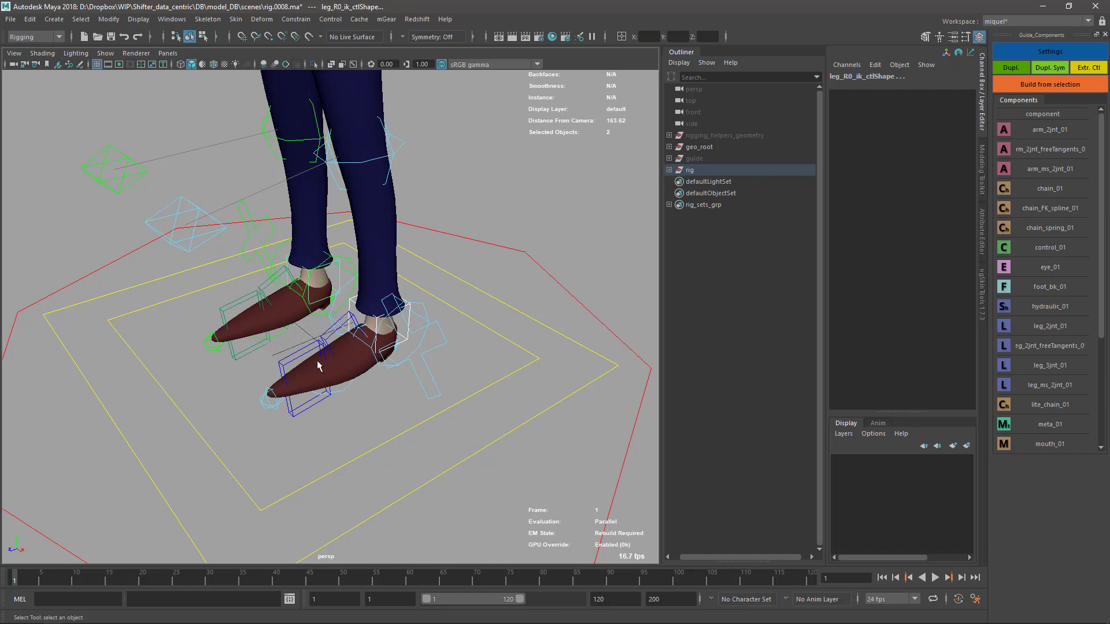
{"action": "key", "text": "F8"}
{"action": "key", "text": "r"}
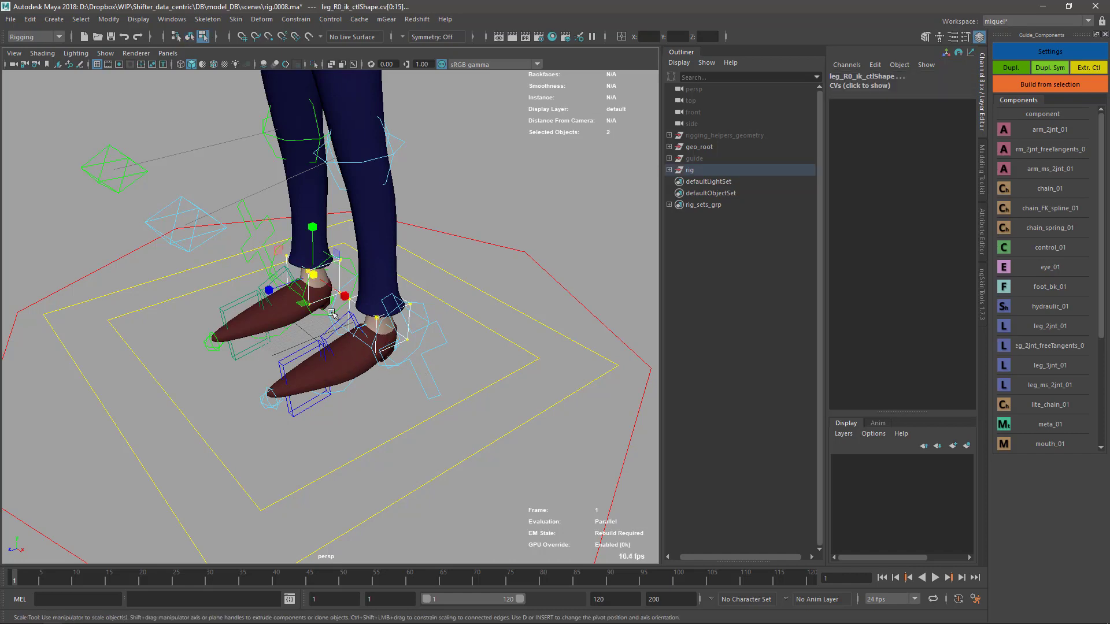
{"action": "left_click_drag", "start_coordinate": [312, 275], "coordinate": [242, 325]}
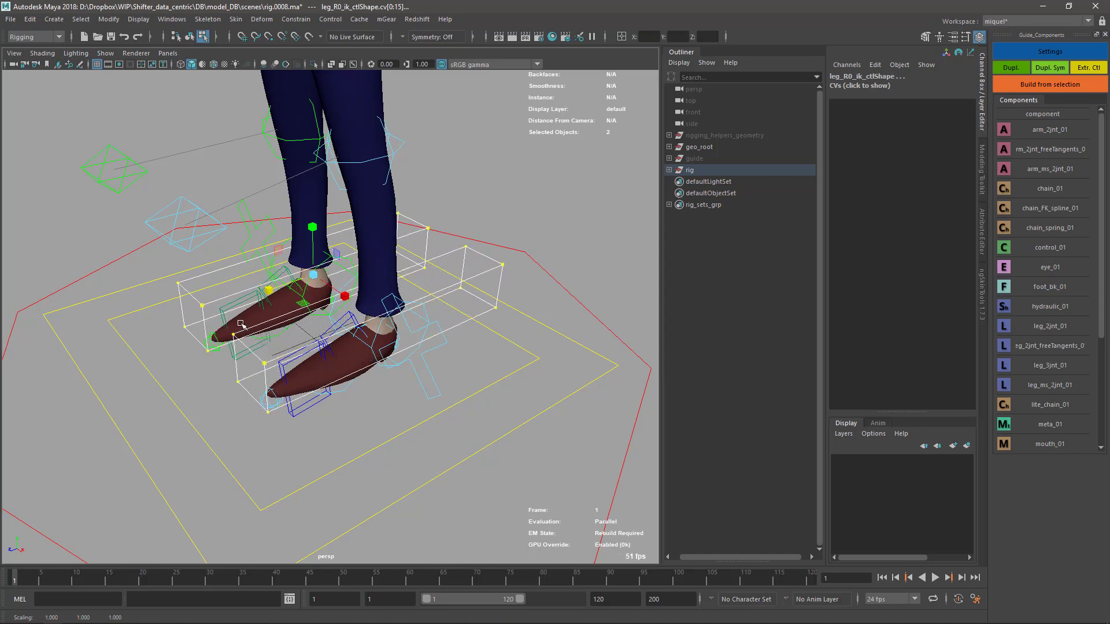
Step: Flatten the box shapes of both foot IK controls vertically by entering 0 for Y
{"action": "left_click", "coordinate": [678, 36]}
{"action": "type", "text": "0"}
{"action": "key", "text": "Return"}
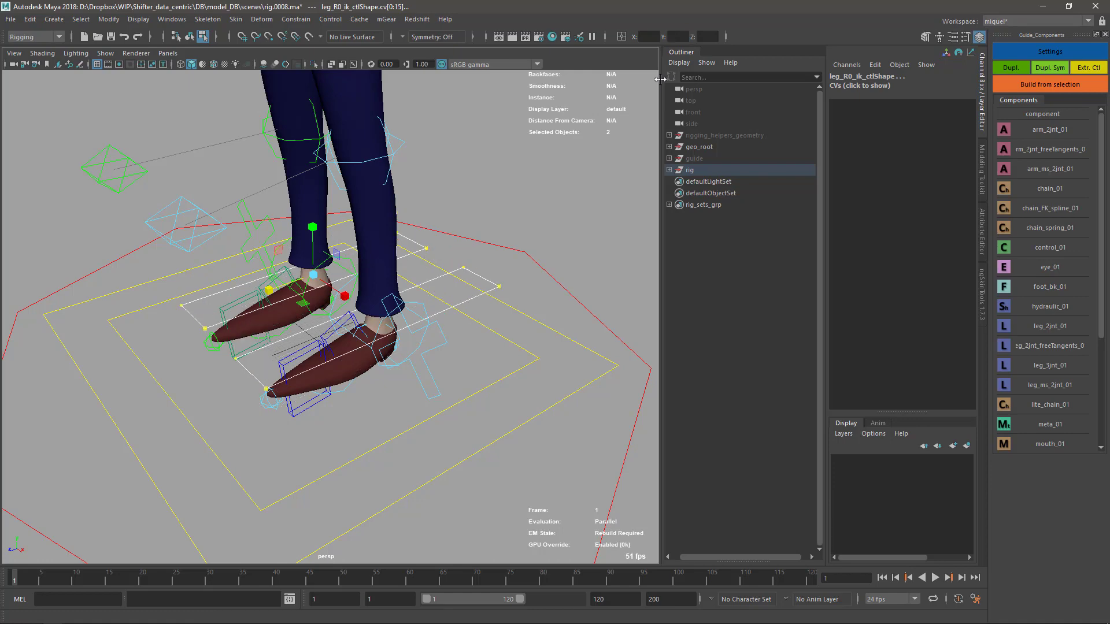
Step: Move the flattened foot IK control shapes down to ground level using an absolute transform
{"action": "left_click_drag", "start_coordinate": [549, 247], "coordinate": [431, 363], "text": "alt"}
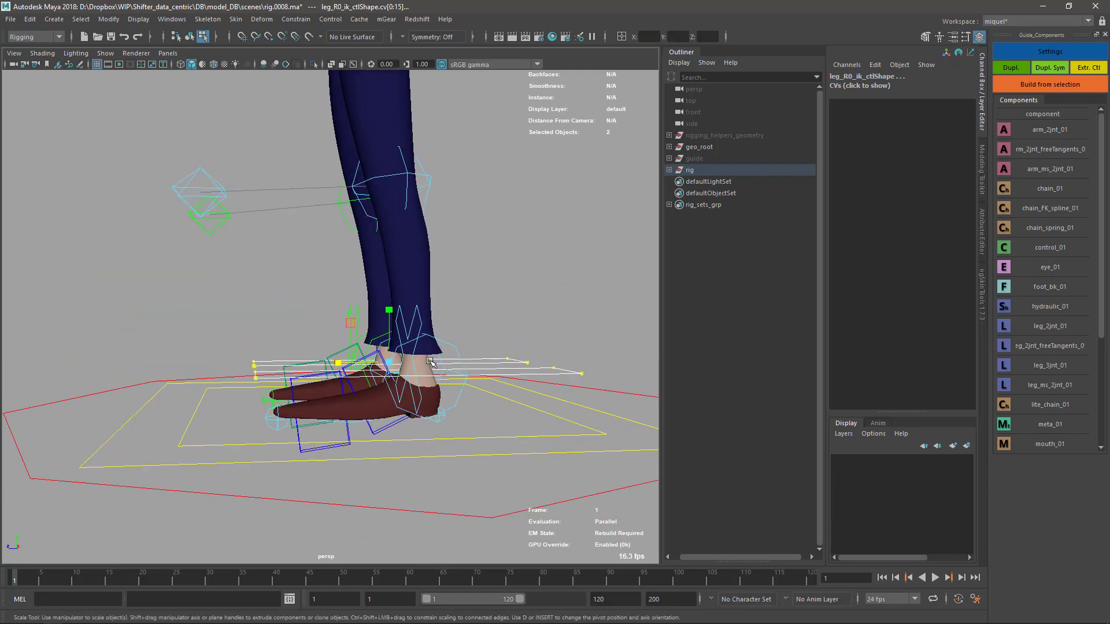
{"action": "key", "text": "w"}
{"action": "left_click", "coordinate": [458, 368]}
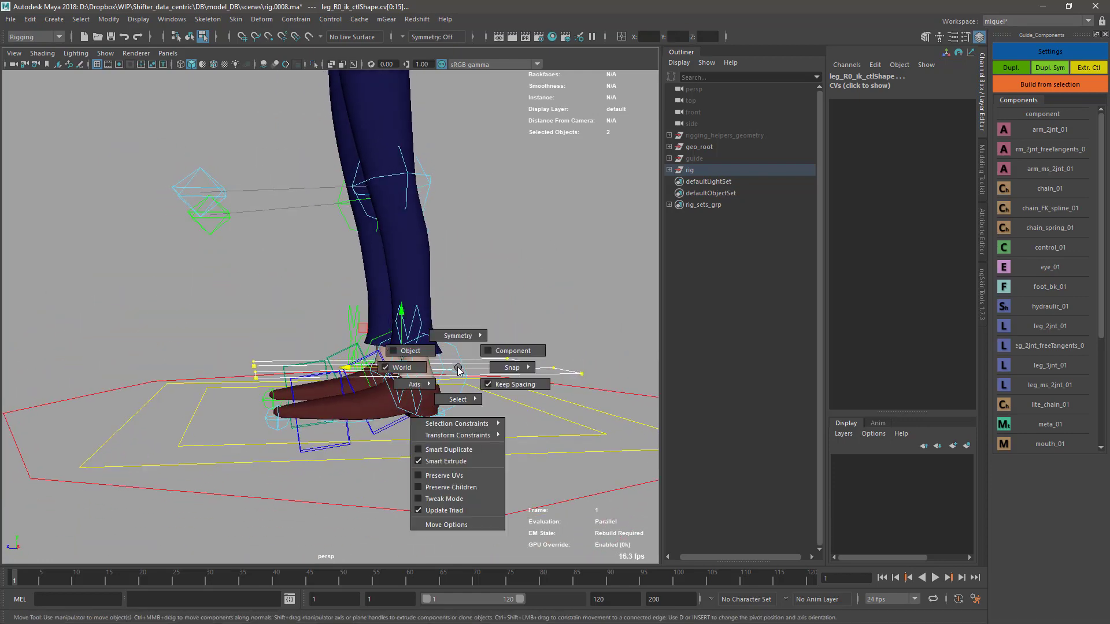
{"action": "left_click", "coordinate": [621, 37]}
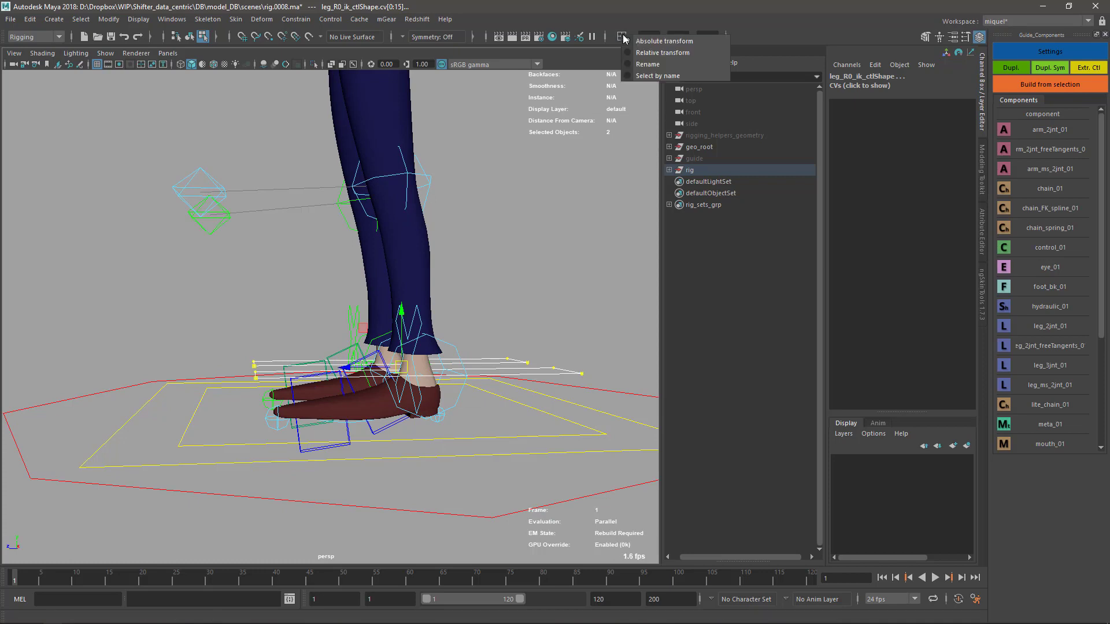
{"action": "left_click", "coordinate": [634, 39]}
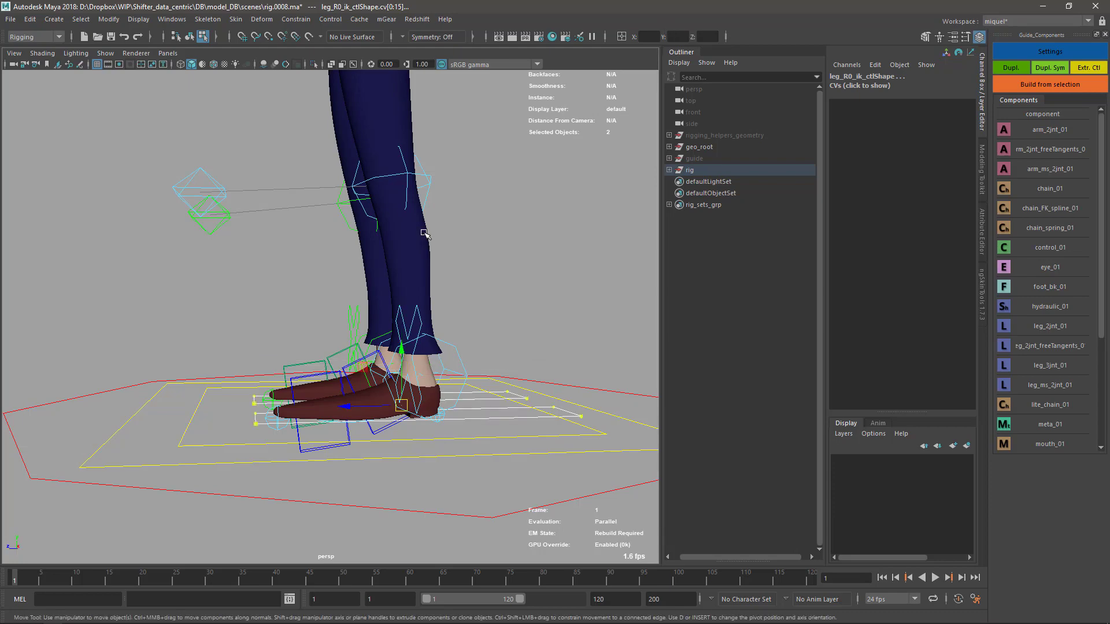
Step: Scale the foot IK control shapes slightly wider sideways around each shoe
{"action": "left_click_drag", "start_coordinate": [419, 306], "coordinate": [387, 297], "text": "alt"}
{"action": "key", "text": "r"}
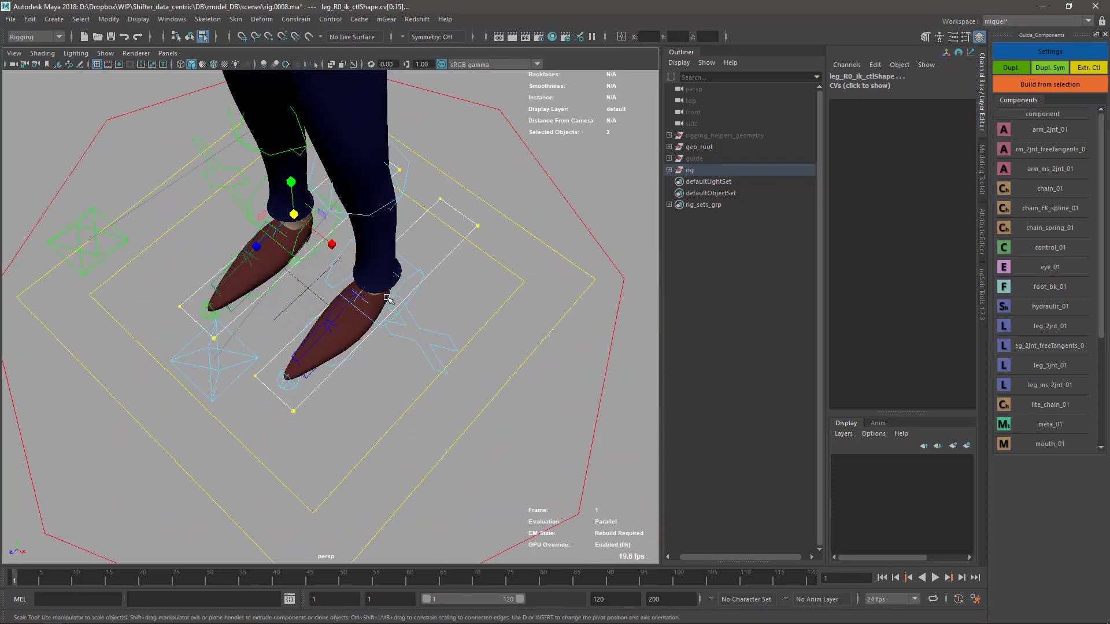
{"action": "left_click_drag", "start_coordinate": [333, 245], "coordinate": [361, 267]}
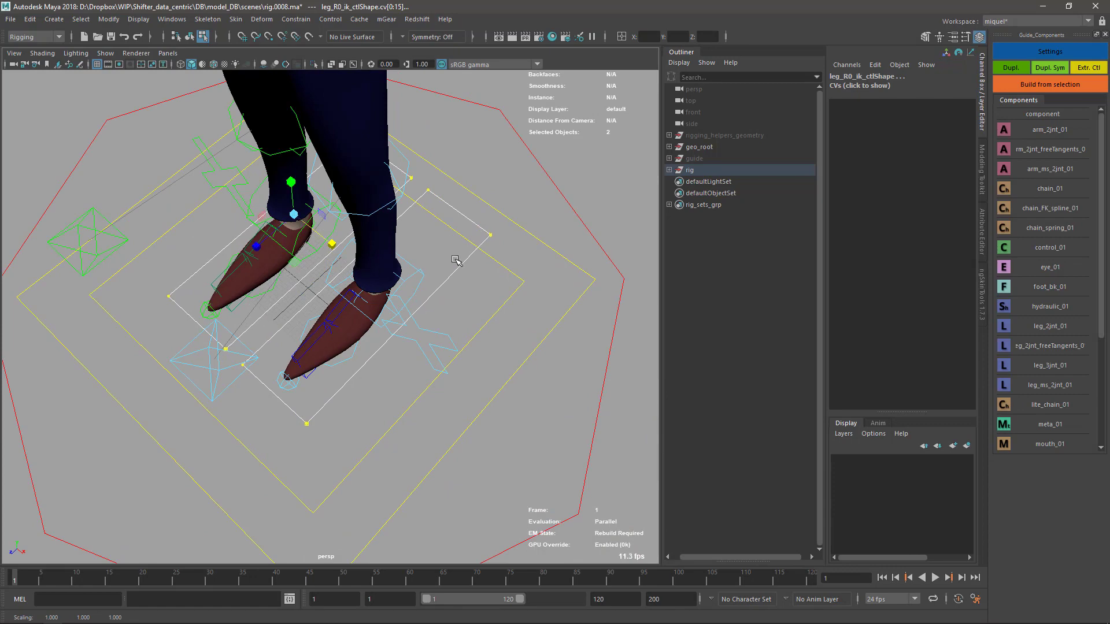
Step: Move the rear points of both foot IK control shapes forward to sit just behind the heels, and return to object mode
{"action": "left_click_drag", "start_coordinate": [456, 260], "coordinate": [529, 320], "text": "alt"}
{"action": "left_click_drag", "start_coordinate": [509, 249], "coordinate": [605, 490]}
{"action": "key", "text": "w"}
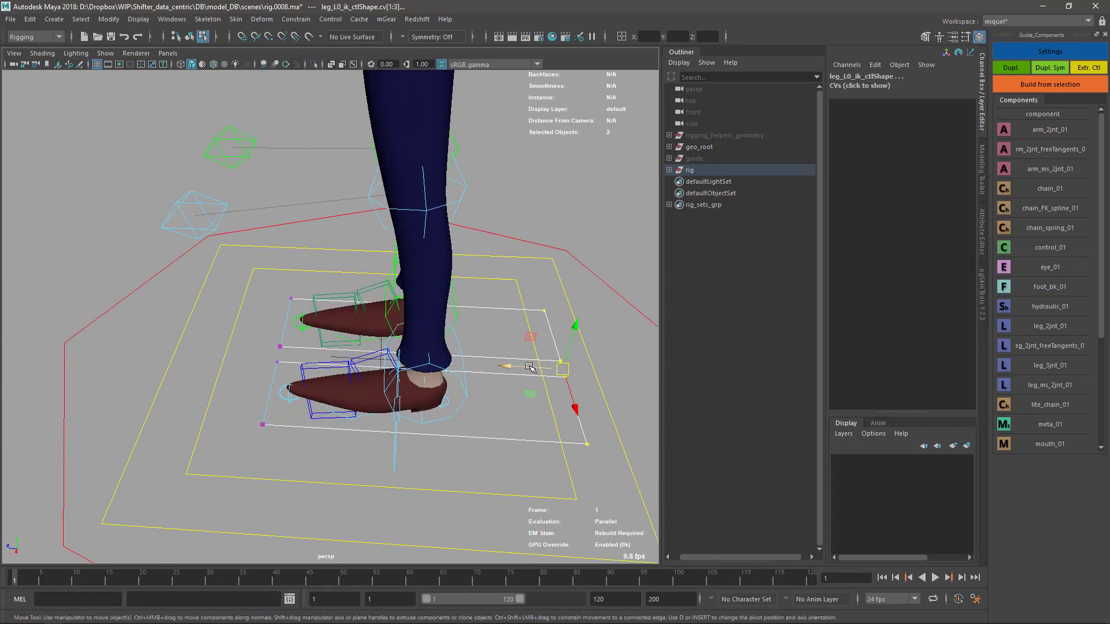
{"action": "left_click_drag", "start_coordinate": [529, 368], "coordinate": [434, 406]}
{"action": "key", "text": "F8"}
Step: Scale down the cross-shaped leg UI control curves beside both ankles by editing their control points
{"action": "left_click", "coordinate": [391, 470]}
{"action": "right_click_drag", "start_coordinate": [392, 471], "coordinate": [284, 407], "text": "alt"}
{"action": "left_click_drag", "start_coordinate": [284, 407], "coordinate": [320, 382], "text": "alt"}
{"action": "right_click_drag", "start_coordinate": [320, 382], "coordinate": [433, 505], "text": "alt"}
{"action": "left_click_drag", "start_coordinate": [433, 463], "coordinate": [538, 257], "text": "alt"}
{"action": "left_click", "coordinate": [343, 431]}
{"action": "left_click", "coordinate": [486, 273]}
{"action": "left_click", "coordinate": [158, 272], "text": "shift"}
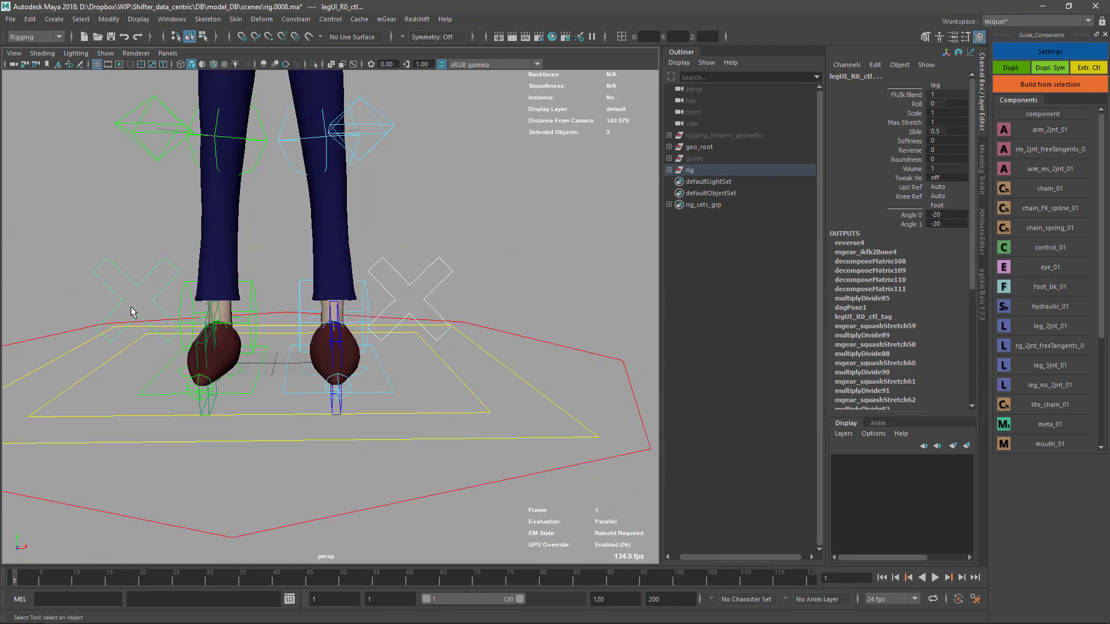
{"action": "key", "text": "F8"}
{"action": "left_click_drag", "start_coordinate": [37, 230], "coordinate": [474, 370]}
{"action": "key", "text": "r"}
{"action": "left_click_drag", "start_coordinate": [410, 299], "coordinate": [215, 327]}
{"action": "key", "text": "F8"}
Step: Set Fk/Ik Blend to 0 on both leg UI controls
{"action": "left_click", "coordinate": [417, 257]}
{"action": "middle_click_drag", "start_coordinate": [414, 245], "coordinate": [439, 404], "text": "alt"}
{"action": "left_click", "coordinate": [435, 402]}
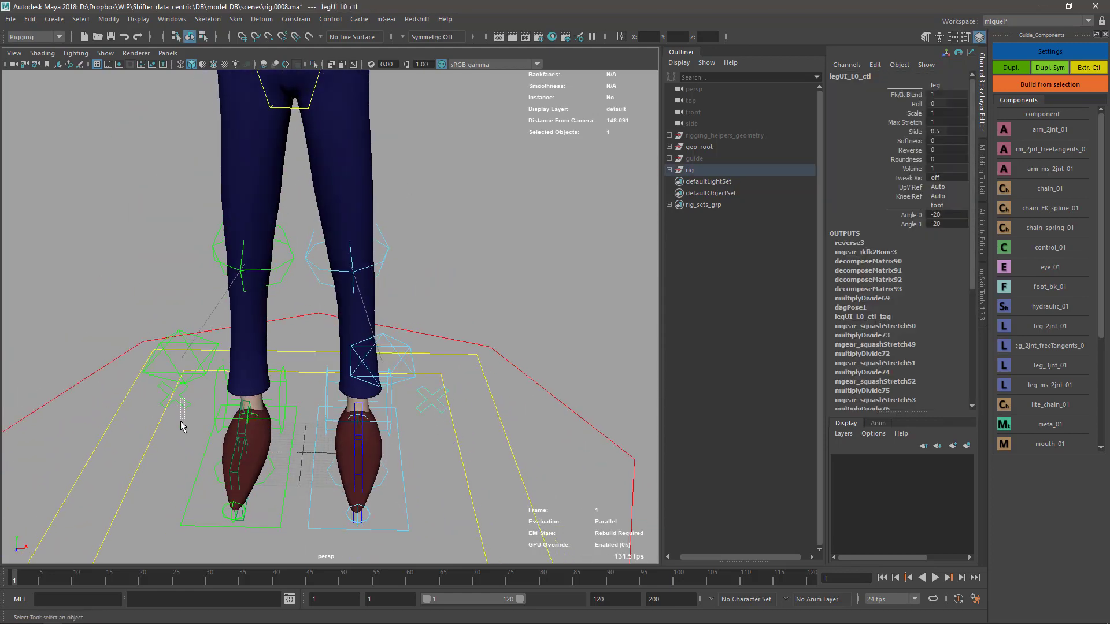
{"action": "left_click_drag", "start_coordinate": [180, 427], "coordinate": [179, 428], "text": "shift"}
{"action": "right_click_drag", "start_coordinate": [268, 498], "coordinate": [312, 299], "text": "alt"}
{"action": "middle_click_drag", "start_coordinate": [312, 298], "coordinate": [326, 318], "text": "alt"}
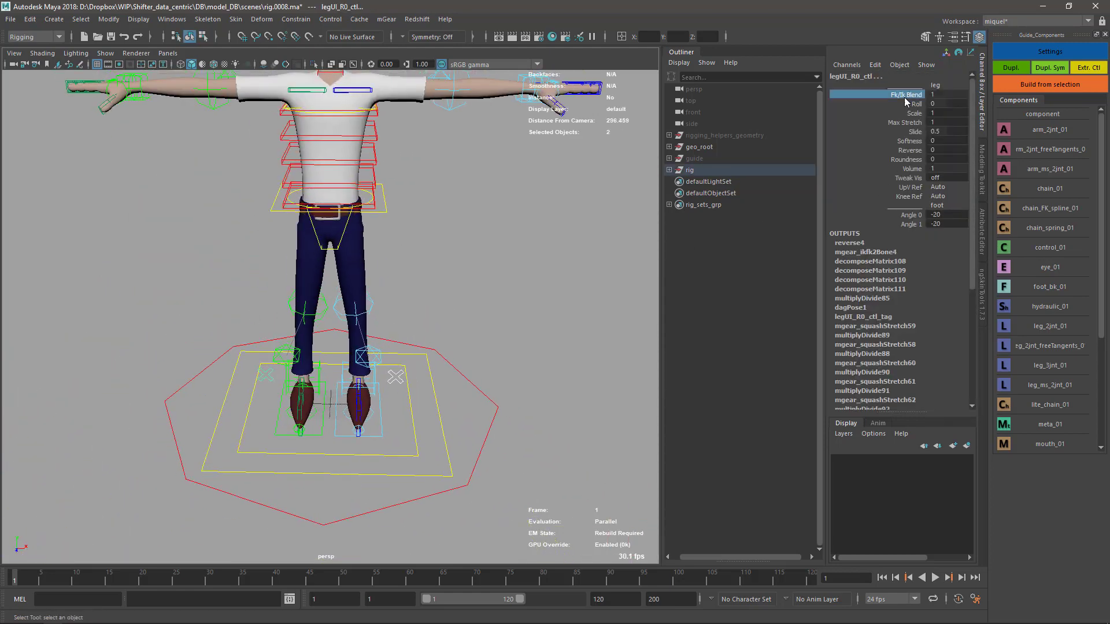
{"action": "middle_click_drag", "start_coordinate": [499, 285], "coordinate": [326, 318]}
Step: Move the front points of both foot FK (fk2) control shapes forward to the tips of the shoes
{"action": "left_click_drag", "start_coordinate": [455, 328], "coordinate": [357, 324], "text": "alt"}
{"action": "right_click_drag", "start_coordinate": [357, 324], "coordinate": [406, 311], "text": "alt"}
{"action": "middle_click_drag", "start_coordinate": [405, 311], "coordinate": [391, 233], "text": "alt"}
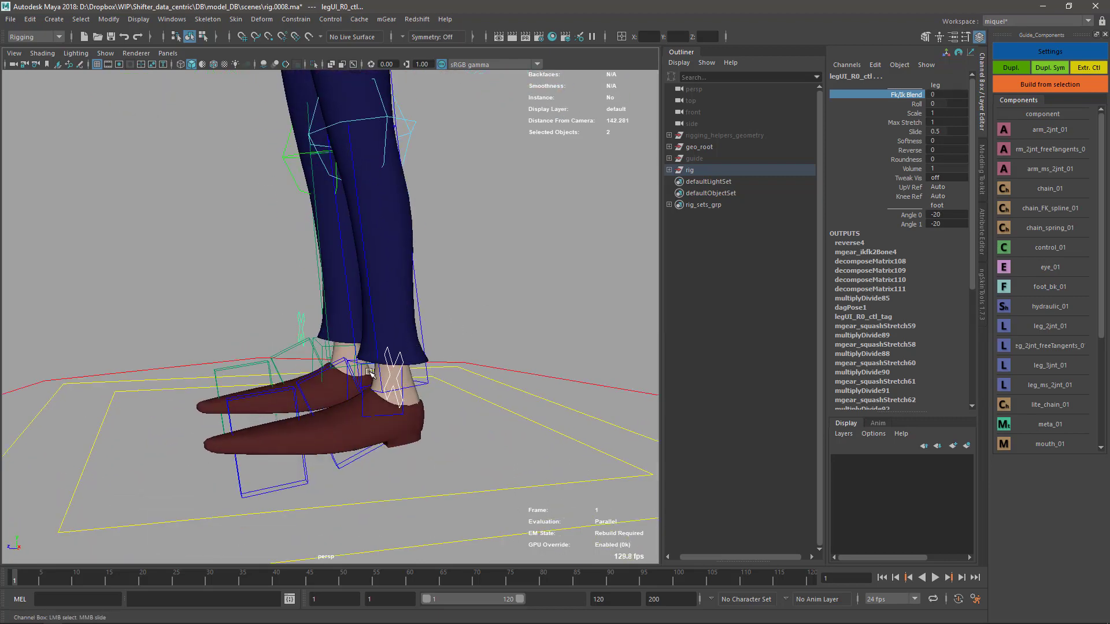
{"action": "left_click", "coordinate": [396, 417]}
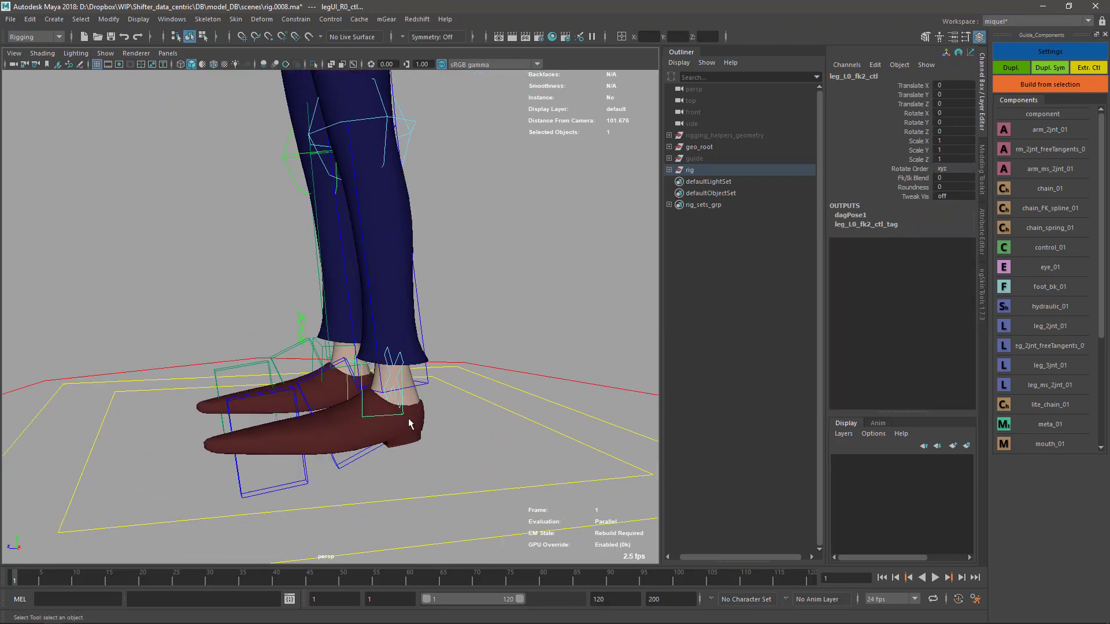
{"action": "left_click", "coordinate": [338, 350], "text": "shift"}
{"action": "scroll", "coordinate": [344, 356], "scroll_direction": "down", "scroll_amount": 5}
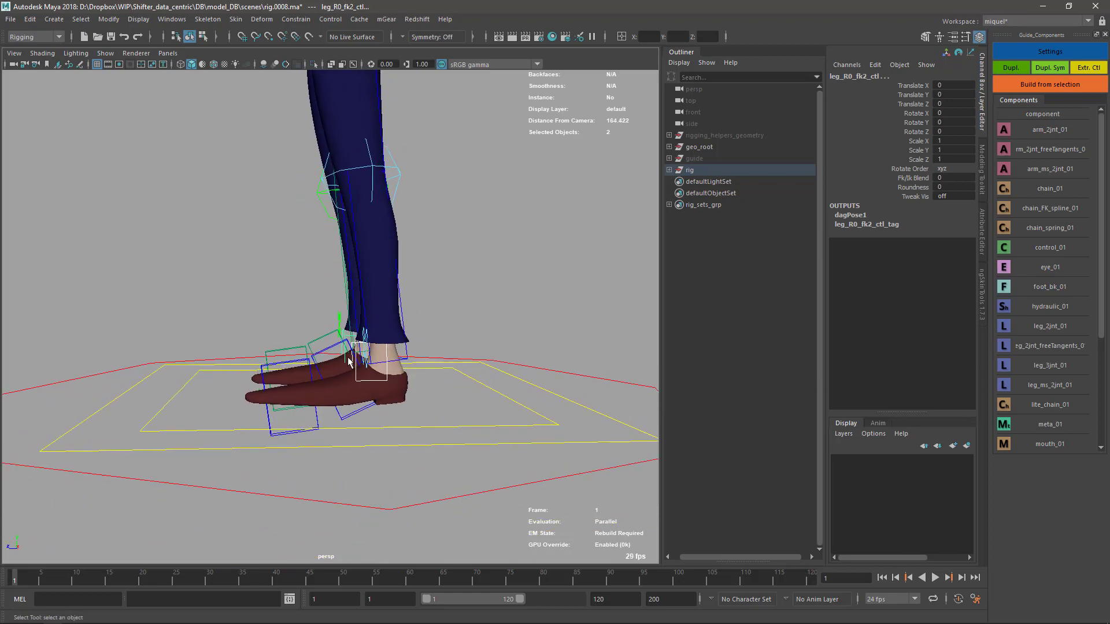
{"action": "left_click", "coordinate": [353, 361]}
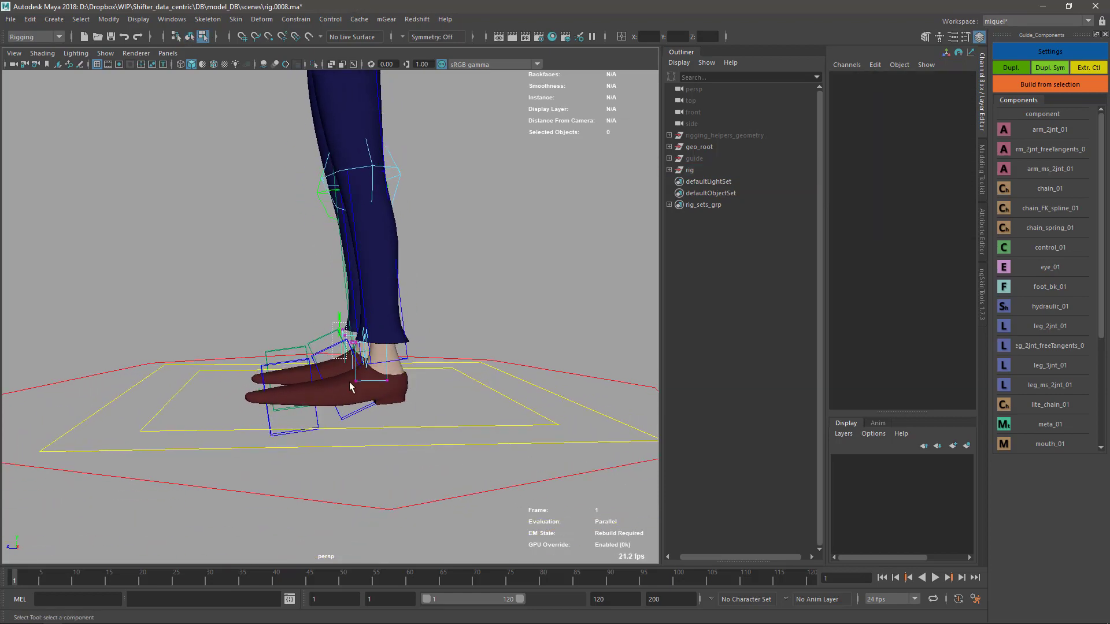
{"action": "mouse_move", "coordinate": [350, 383]}
{"action": "left_mouse_down"}
{"action": "mouse_move", "coordinate": [370, 412]}
{"action": "mouse_move", "coordinate": [341, 385]}
{"action": "left_mouse_up"}
{"action": "key", "text": "w"}
{"action": "left_click_drag", "start_coordinate": [314, 355], "coordinate": [242, 363]}
{"action": "left_click_drag", "start_coordinate": [266, 310], "coordinate": [263, 341]}
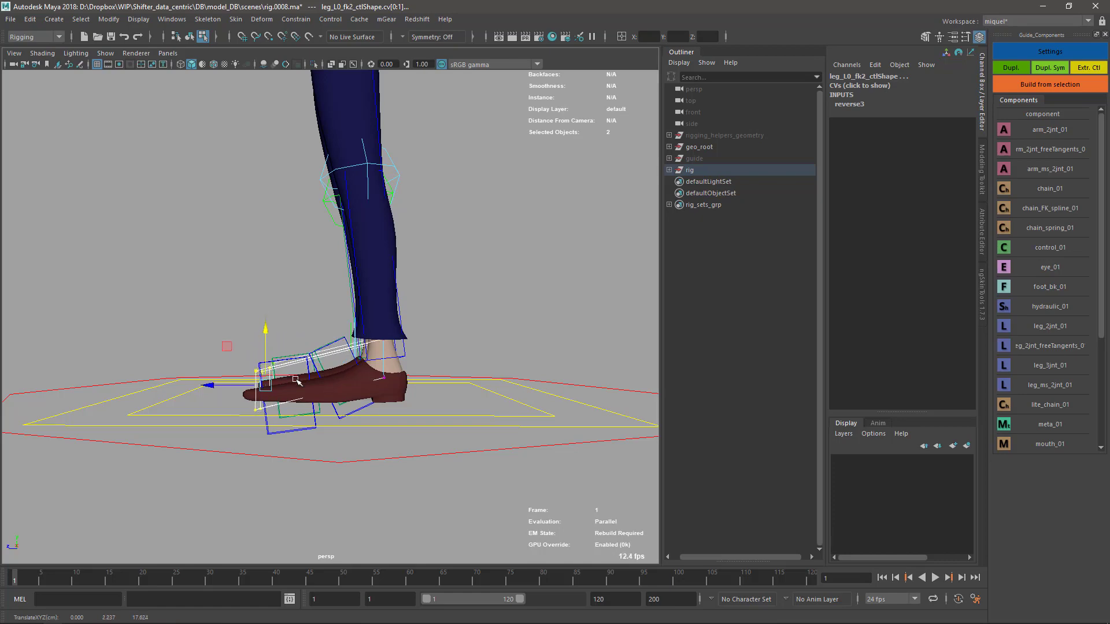
{"action": "left_click_drag", "start_coordinate": [295, 379], "coordinate": [374, 362], "text": "alt"}
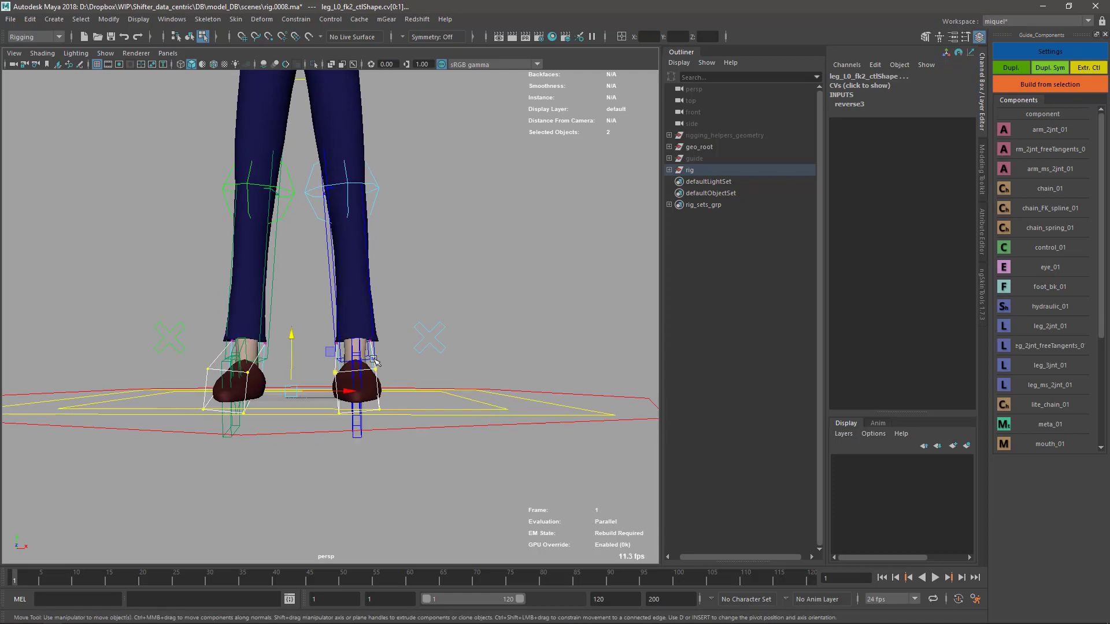
{"action": "key", "text": "ctrl+z"}
{"action": "left_click_drag", "start_coordinate": [416, 306], "coordinate": [369, 290]}
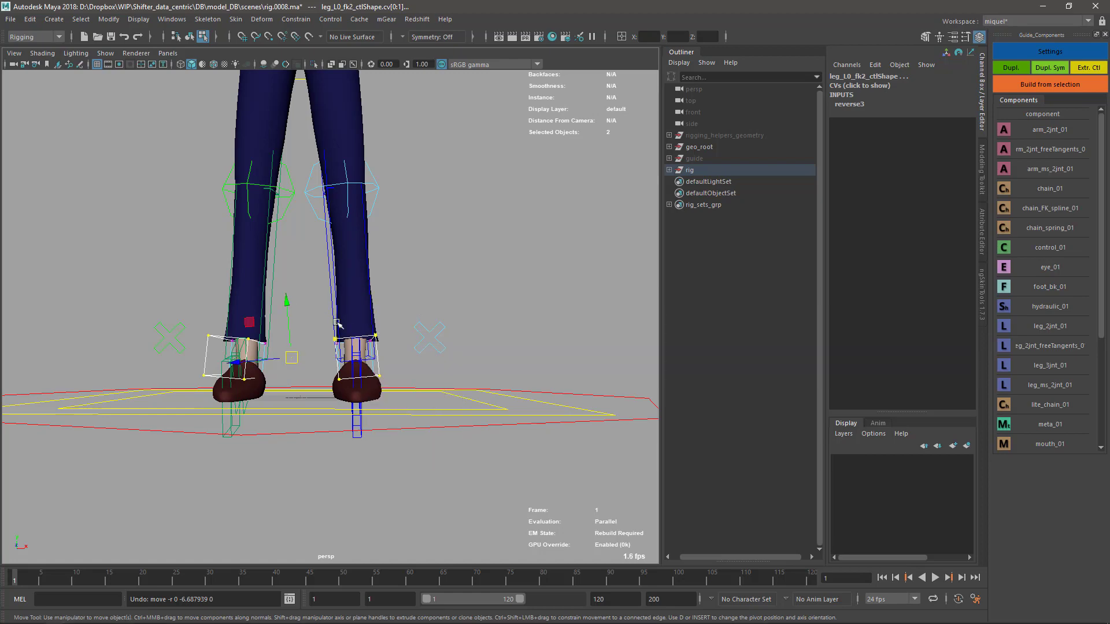
{"action": "left_click_drag", "start_coordinate": [291, 315], "coordinate": [292, 321]}
{"action": "key", "text": "ctrl+z"}
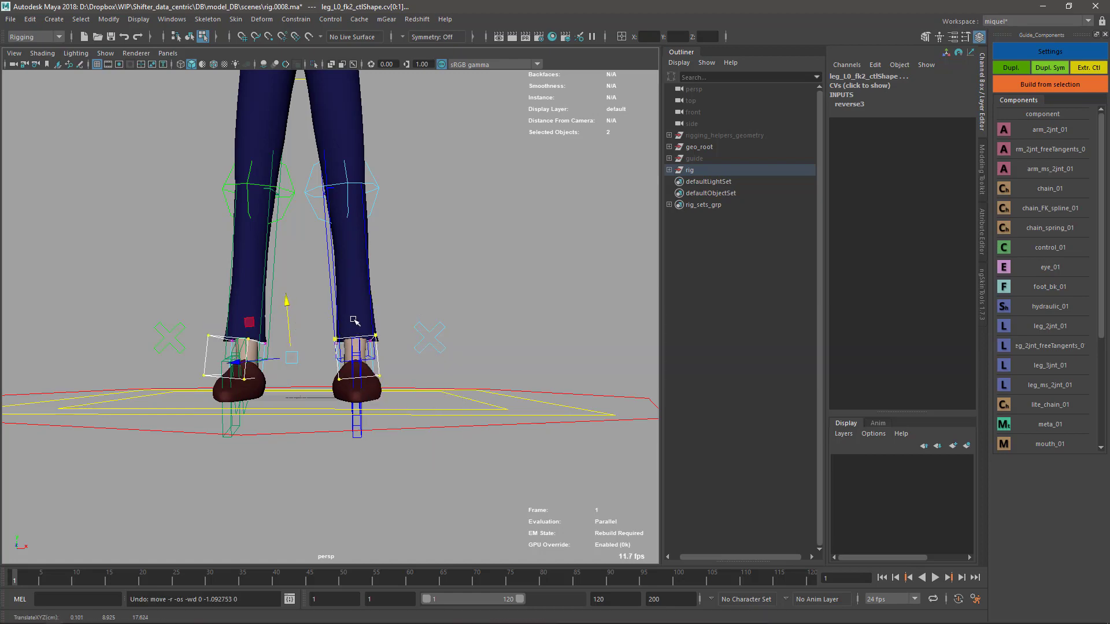
Step: Reduce the height of the front ends of both foot FK control shapes by scaling them vertically
{"action": "left_click_drag", "start_coordinate": [409, 304], "coordinate": [383, 313], "text": "alt"}
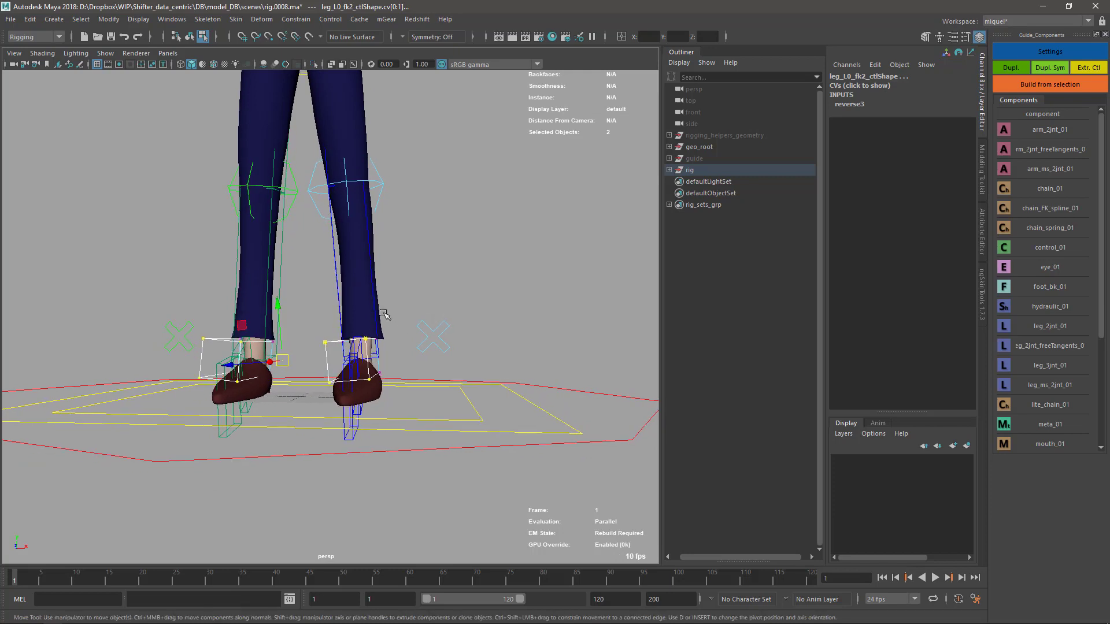
{"action": "key", "text": "r"}
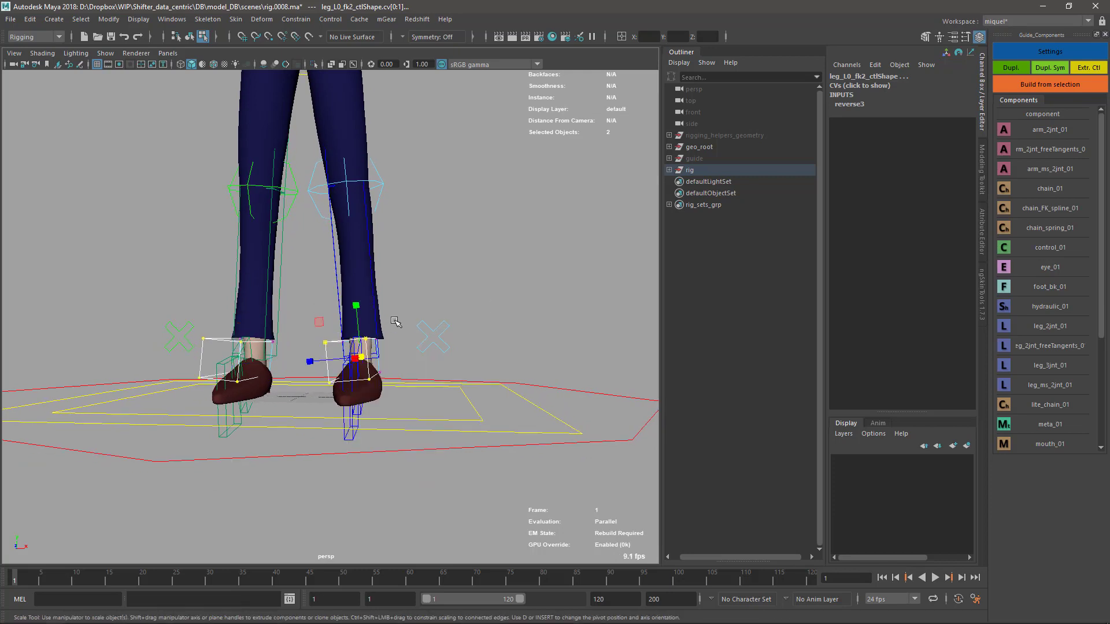
{"action": "left_click_drag", "start_coordinate": [356, 307], "coordinate": [356, 315]}
Step: Select the lower front points of both foot FK control shapes for scaling and display the model in wireframe
{"action": "left_click_drag", "start_coordinate": [322, 373], "coordinate": [372, 377]}
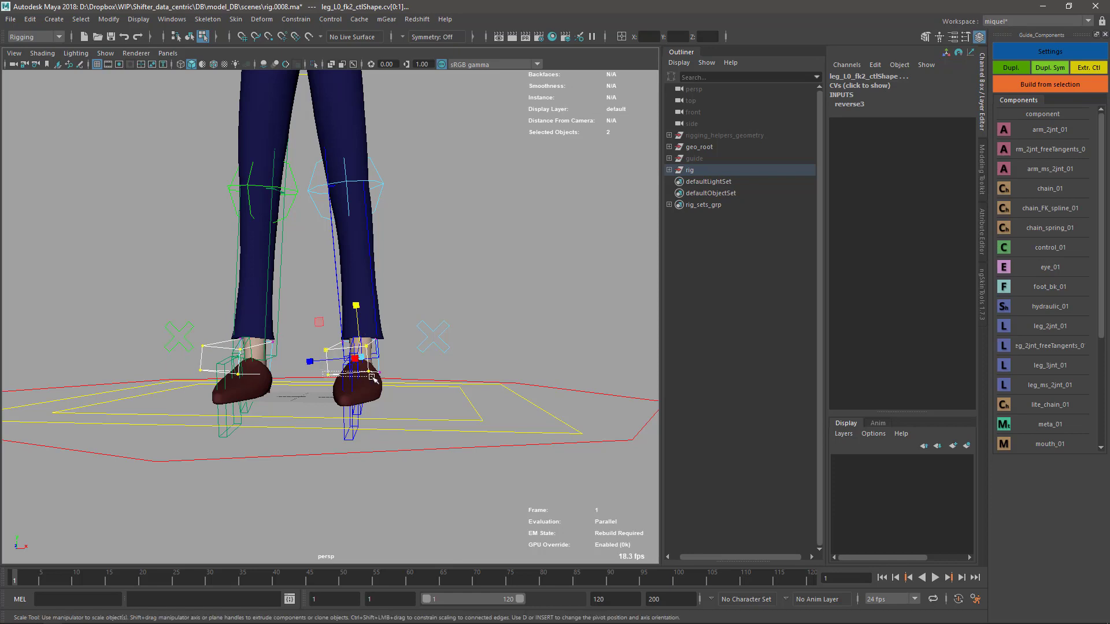
{"action": "left_click", "coordinate": [217, 371]}
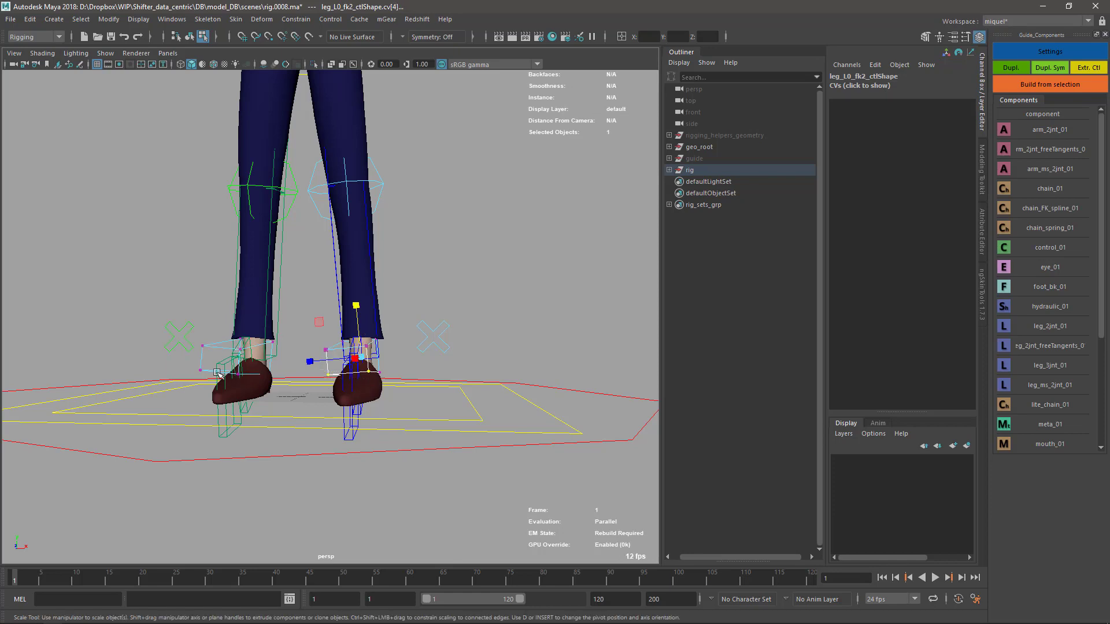
{"action": "left_click", "coordinate": [254, 386], "text": "shift"}
{"action": "key", "text": "w"}
{"action": "key", "text": "r"}
{"action": "left_click_drag", "start_coordinate": [250, 409], "coordinate": [357, 366]}
{"action": "key", "text": "4"}
{"action": "key", "text": "w"}
{"action": "key", "text": "r"}
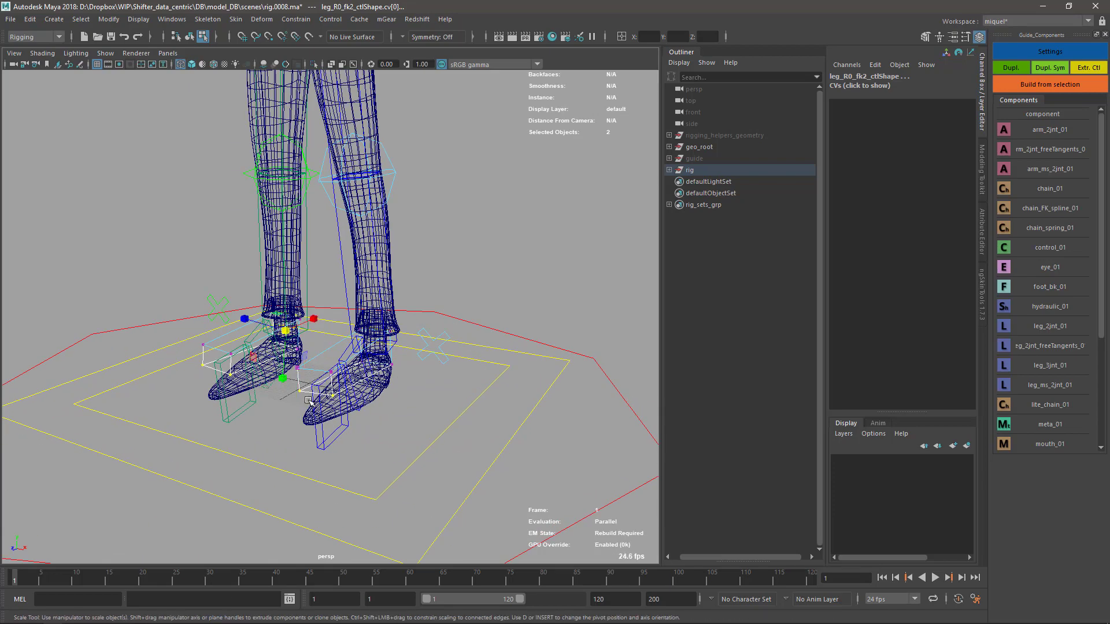
{"action": "key", "text": "ctrl+z"}
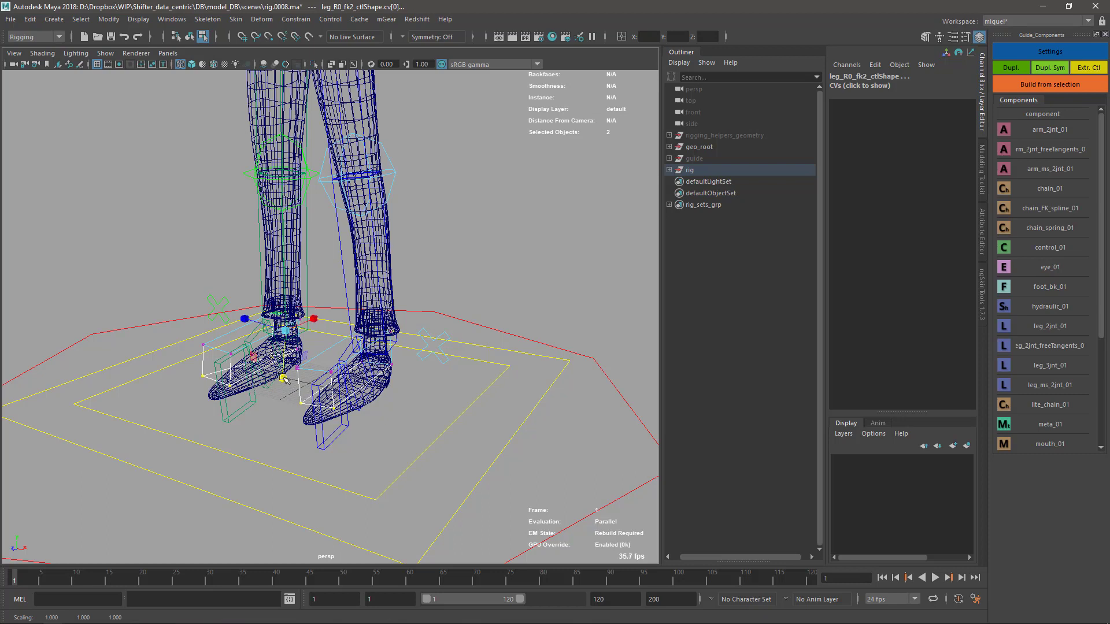
{"action": "key", "text": "ctrl+z"}
{"action": "key", "text": "ctrl+z"}
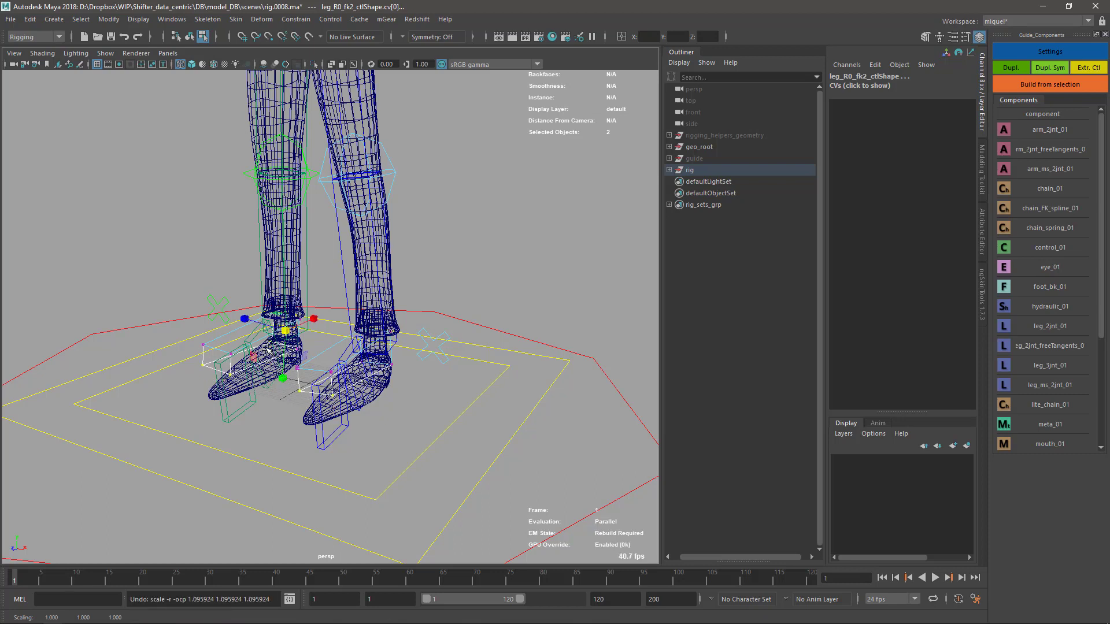
Step: Stretch the lower points of both foot FK control shapes down to the shoe soles and restore shaded display
{"action": "left_click_drag", "start_coordinate": [282, 379], "coordinate": [274, 497]}
{"action": "key", "text": "5"}
{"action": "mouse_move", "coordinate": [331, 424]}
{"action": "left_mouse_down", "text": "alt"}
{"action": "mouse_move", "coordinate": [399, 418]}
{"action": "mouse_move", "coordinate": [404, 394]}
{"action": "left_mouse_up", "text": "alt"}
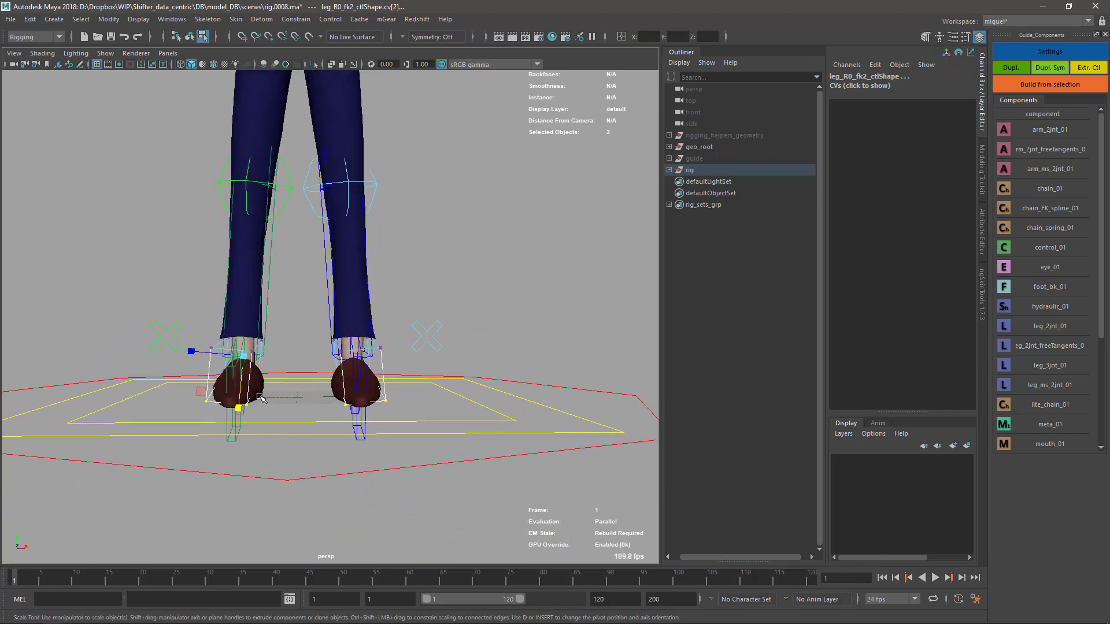
{"action": "left_click_drag", "start_coordinate": [238, 407], "coordinate": [242, 412]}
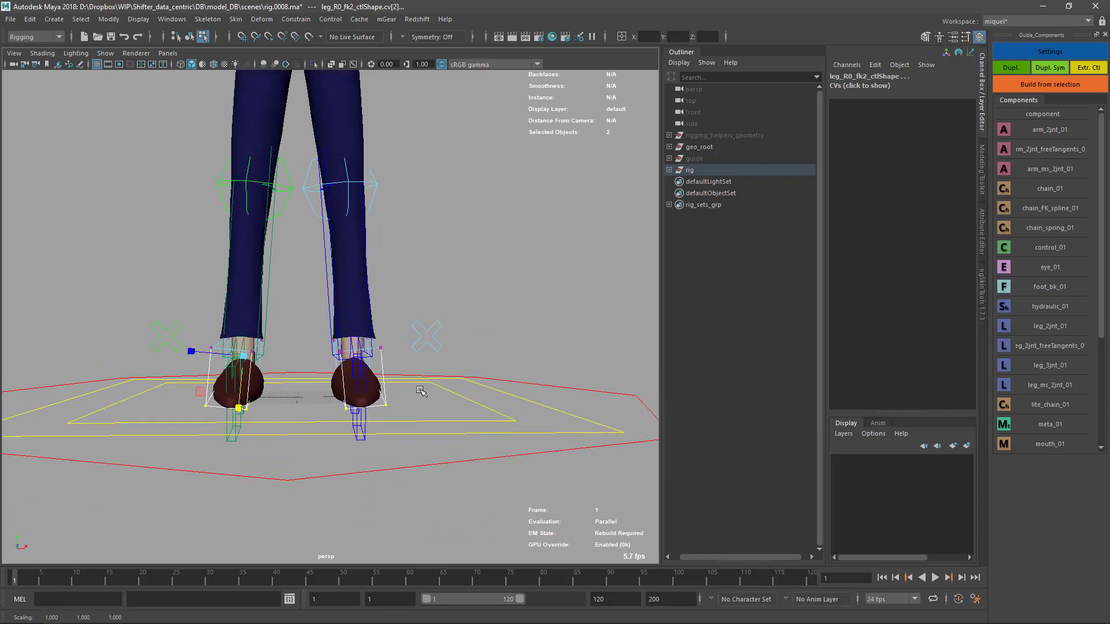
Step: Scale the upper front points of both foot FK control shapes vertically and return to object mode
{"action": "left_click_drag", "start_coordinate": [421, 389], "coordinate": [307, 404], "text": "alt"}
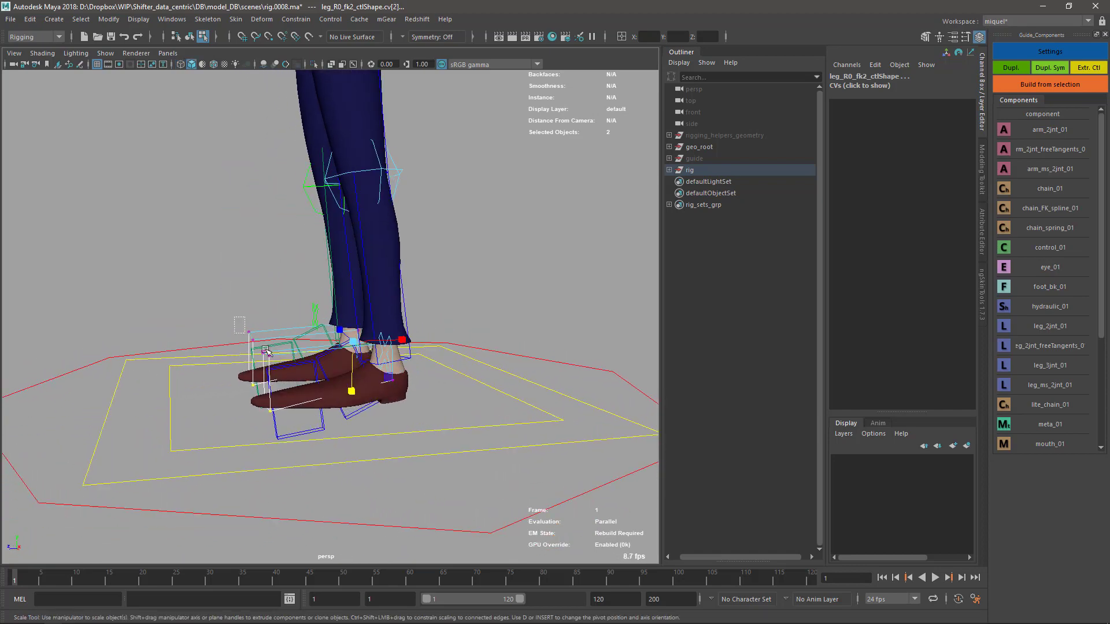
{"action": "left_click_drag", "start_coordinate": [240, 324], "coordinate": [288, 376]}
{"action": "left_click_drag", "start_coordinate": [384, 318], "coordinate": [367, 422]}
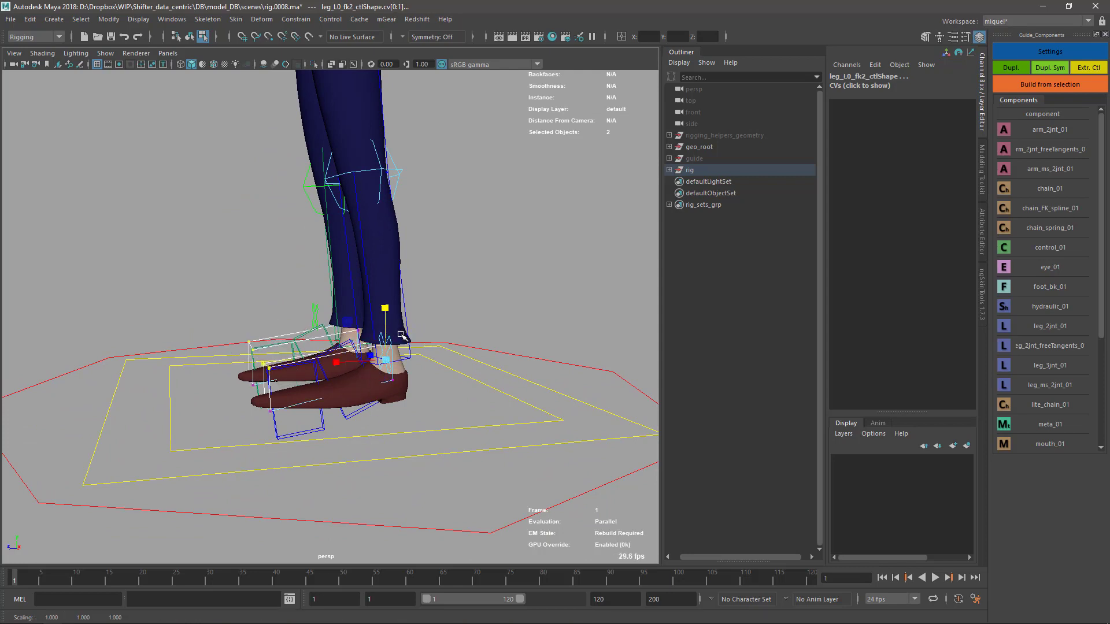
{"action": "key", "text": "ctrl+z"}
{"action": "key", "text": "r"}
{"action": "left_click_drag", "start_coordinate": [413, 328], "coordinate": [433, 452]}
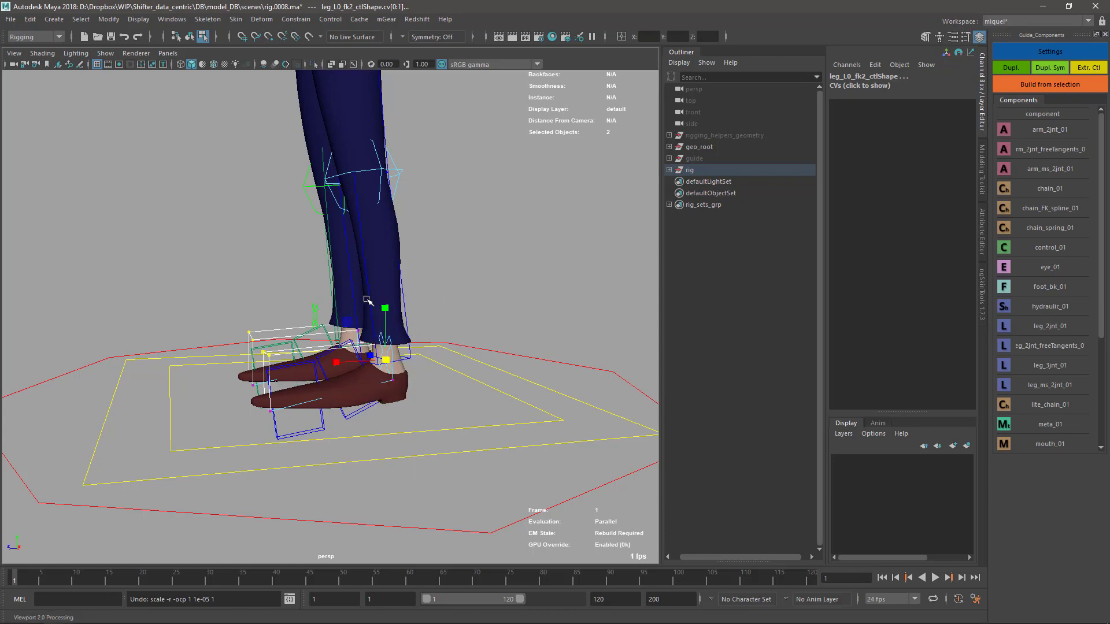
{"action": "left_click_drag", "start_coordinate": [388, 308], "coordinate": [384, 404]}
{"action": "key", "text": "F8"}
Step: Scale the hip-end points of both upper-leg FK (fk0) control shapes outward so they surround the thighs, working in wireframe
{"action": "left_click_drag", "start_coordinate": [419, 249], "coordinate": [423, 276]}
{"action": "mouse_move", "coordinate": [283, 306]}
{"action": "left_mouse_down", "text": "alt"}
{"action": "mouse_move", "coordinate": [386, 329]}
{"action": "mouse_move", "coordinate": [475, 304]}
{"action": "mouse_move", "coordinate": [421, 322]}
{"action": "mouse_move", "coordinate": [389, 285]}
{"action": "left_mouse_up", "text": "alt"}
{"action": "key", "text": "4"}
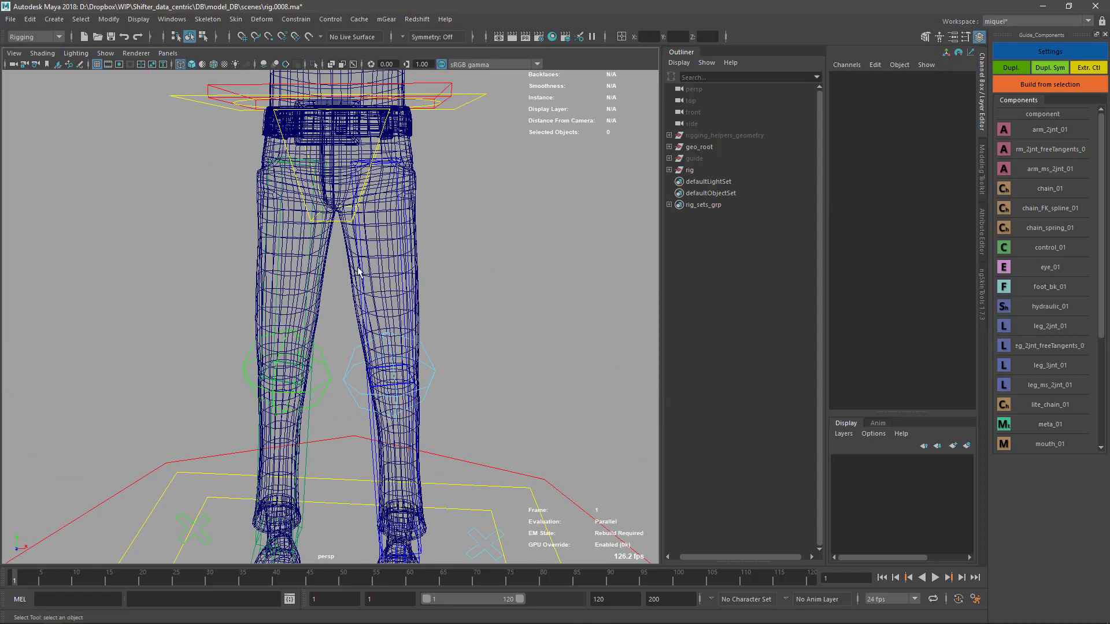
{"action": "left_click", "coordinate": [358, 268]}
{"action": "left_click", "coordinate": [323, 286], "text": "shift"}
{"action": "left_click_drag", "start_coordinate": [323, 298], "coordinate": [325, 288], "text": "alt"}
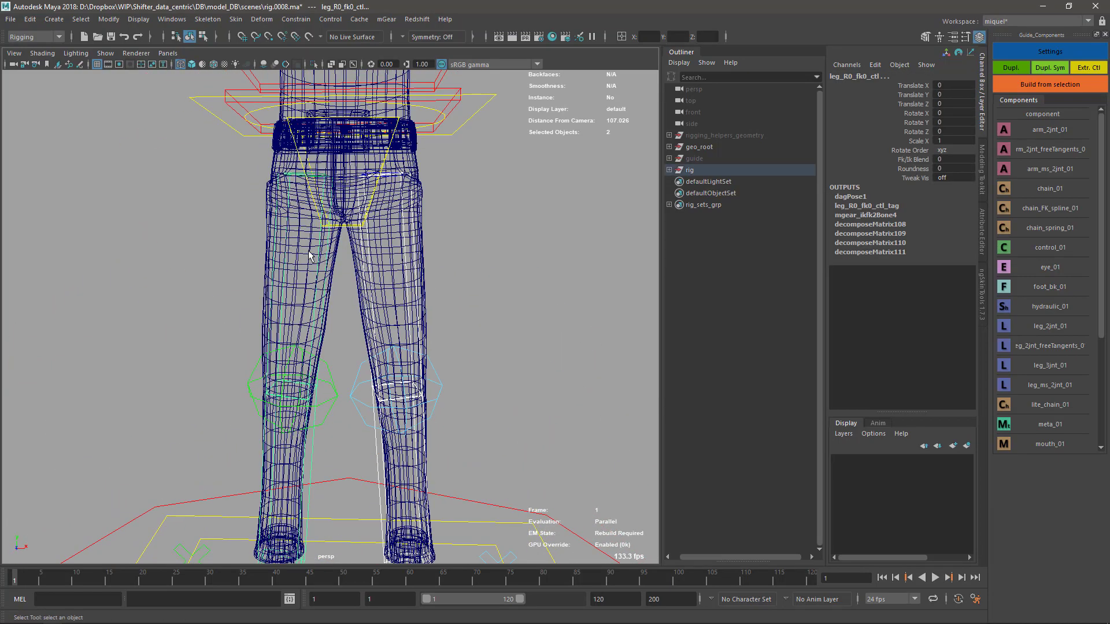
{"action": "key", "text": "F8"}
{"action": "left_click_drag", "start_coordinate": [269, 165], "coordinate": [410, 368]}
{"action": "key", "text": "r"}
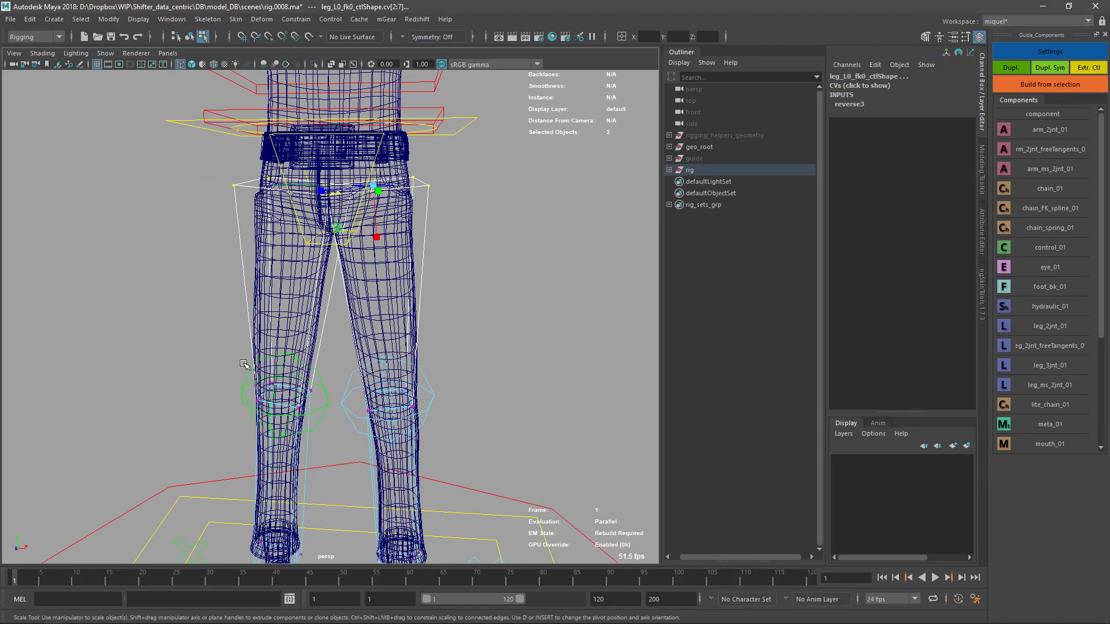
Step: Scale the knee-end points of both upper-leg FK (fk0) control shapes outward around the knees, restoring shaded display and object mode
{"action": "left_click_drag", "start_coordinate": [243, 364], "coordinate": [444, 429]}
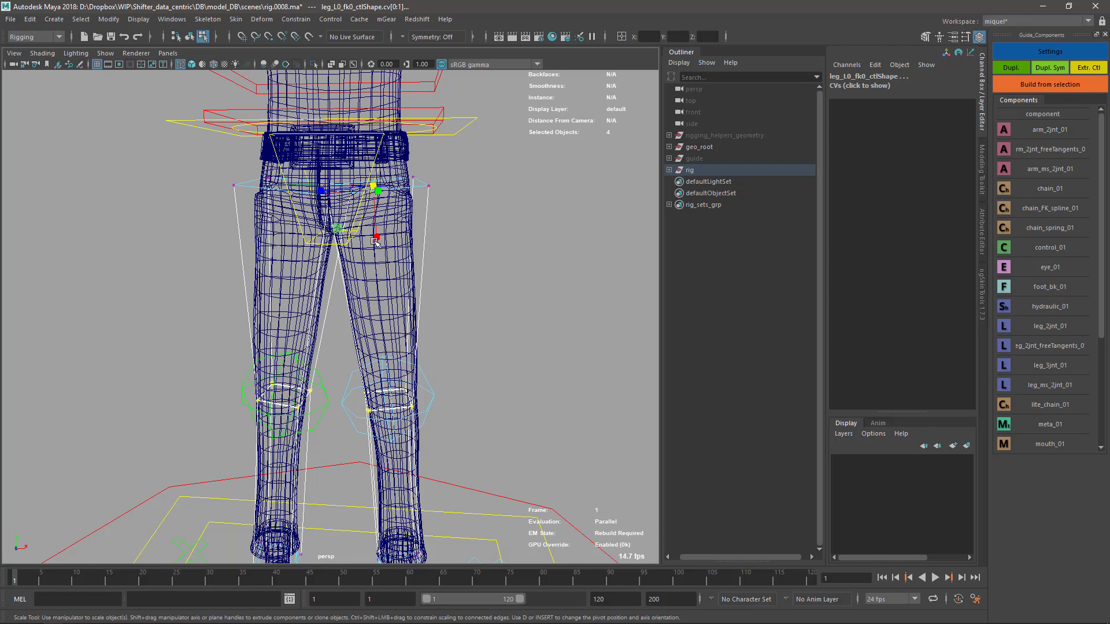
{"action": "mouse_move", "coordinate": [375, 243]}
{"action": "left_mouse_down", "text": "alt"}
{"action": "mouse_move", "coordinate": [380, 235]}
{"action": "mouse_move", "coordinate": [328, 269]}
{"action": "left_mouse_up", "text": "alt"}
{"action": "key", "text": "5"}
{"action": "left_click", "coordinate": [517, 381]}
{"action": "left_click_drag", "start_coordinate": [517, 382], "coordinate": [456, 389], "text": "alt"}
{"action": "key", "text": "F8"}
{"action": "key", "text": "q"}
{"action": "left_click", "coordinate": [457, 390]}
{"action": "right_click_drag", "start_coordinate": [456, 389], "coordinate": [309, 304], "text": "alt"}
{"action": "left_click_drag", "start_coordinate": [309, 304], "coordinate": [372, 309], "text": "alt"}
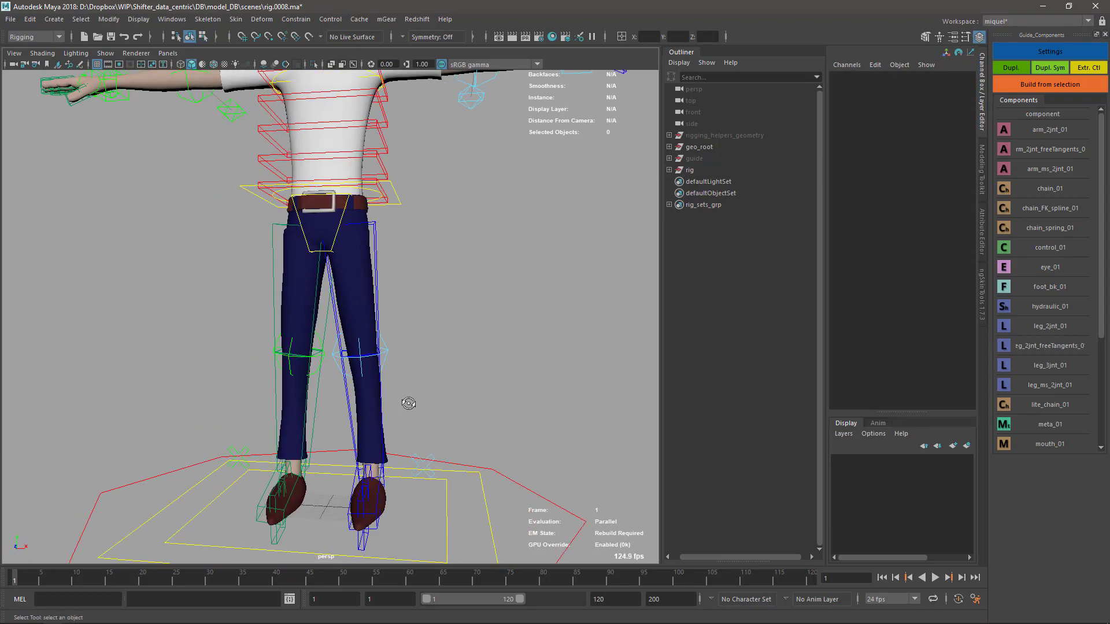
Step: Set Fk/Ik Blend to 0 on both arm UI controls to check the arm FK shapes, and set it back to 1
{"action": "left_click_drag", "start_coordinate": [408, 403], "coordinate": [325, 345], "text": "alt"}
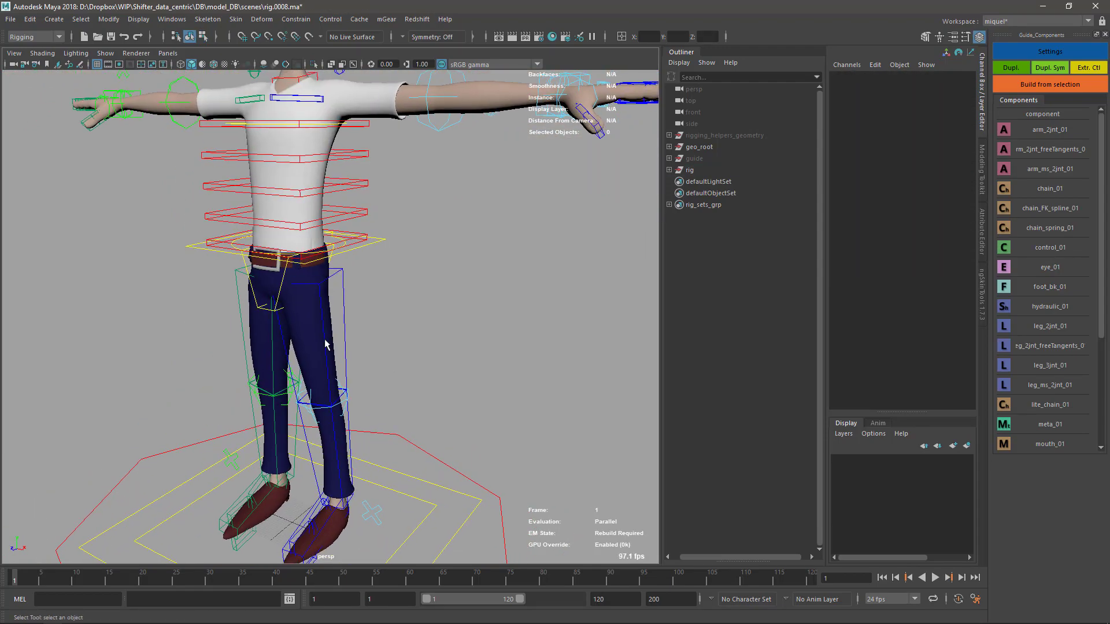
{"action": "left_click_drag", "start_coordinate": [373, 267], "coordinate": [325, 295], "text": "alt"}
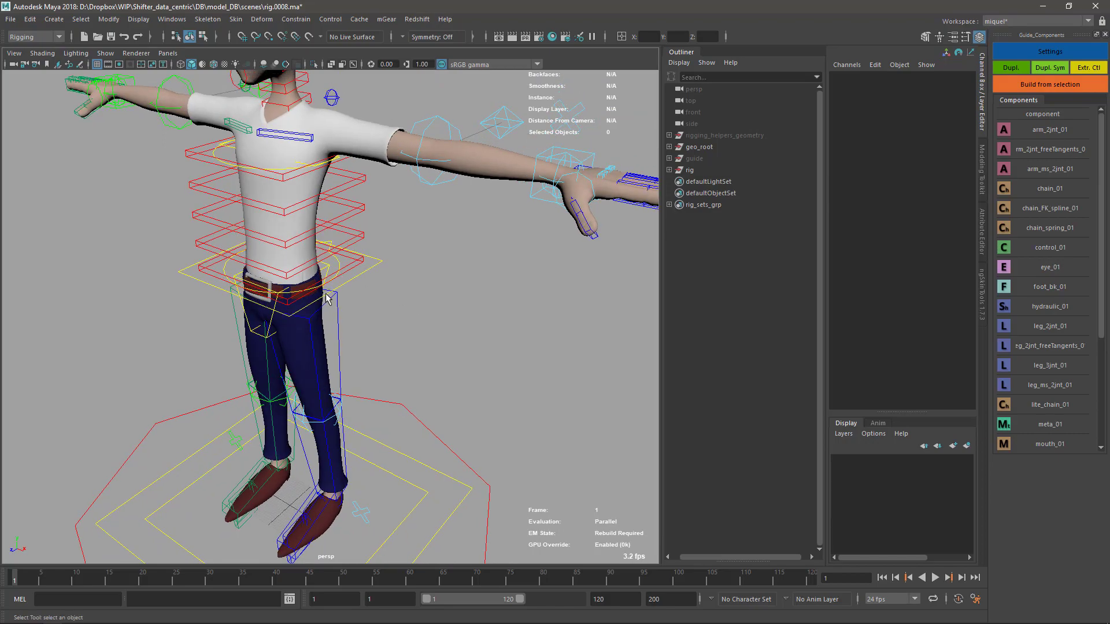
{"action": "left_click_drag", "start_coordinate": [381, 356], "coordinate": [446, 283], "text": "alt"}
{"action": "left_click", "coordinate": [549, 249]}
{"action": "left_click_drag", "start_coordinate": [549, 250], "coordinate": [182, 253], "text": "alt"}
{"action": "left_click", "coordinate": [182, 267], "text": "shift"}
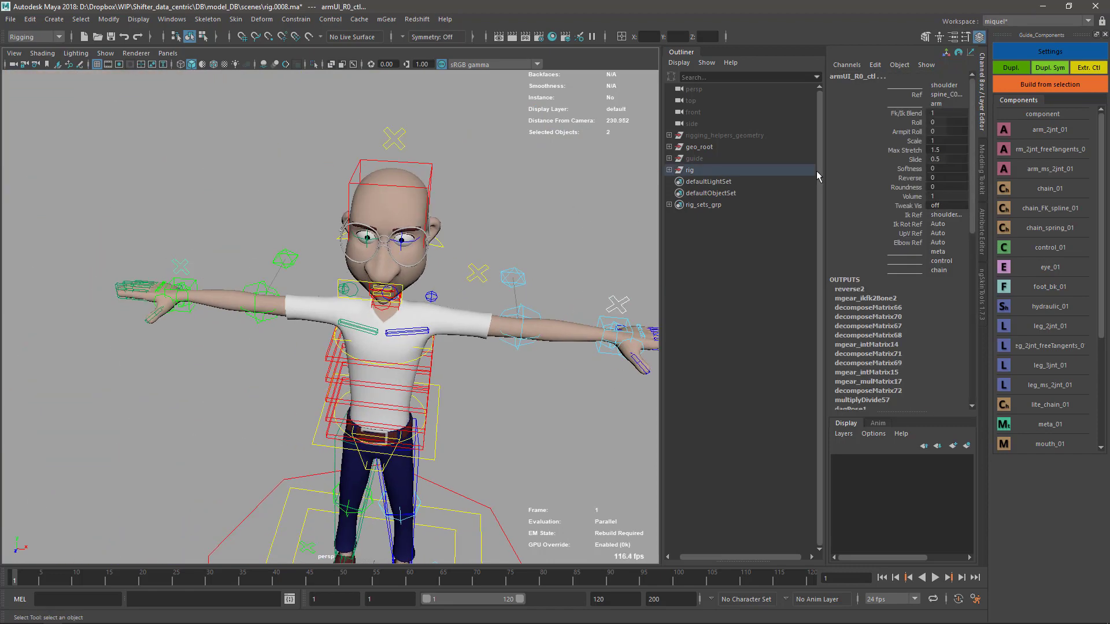
{"action": "left_click", "coordinate": [912, 114]}
{"action": "middle_click_drag", "start_coordinate": [538, 299], "coordinate": [513, 299]}
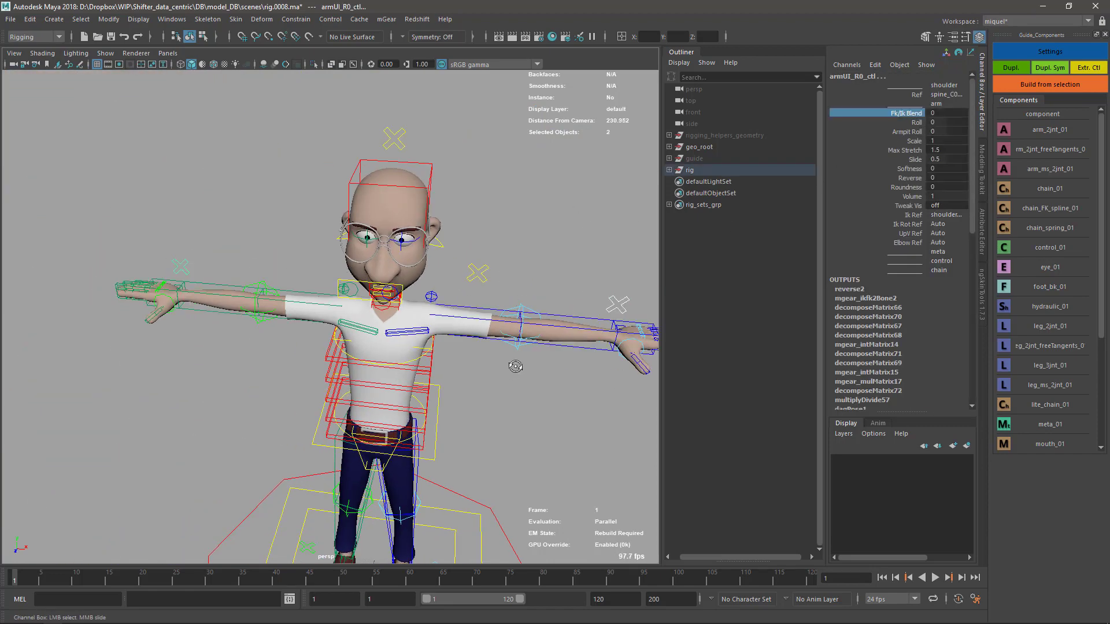
{"action": "left_click_drag", "start_coordinate": [515, 367], "coordinate": [504, 386], "text": "alt"}
{"action": "middle_click_drag", "start_coordinate": [595, 289], "coordinate": [623, 286]}
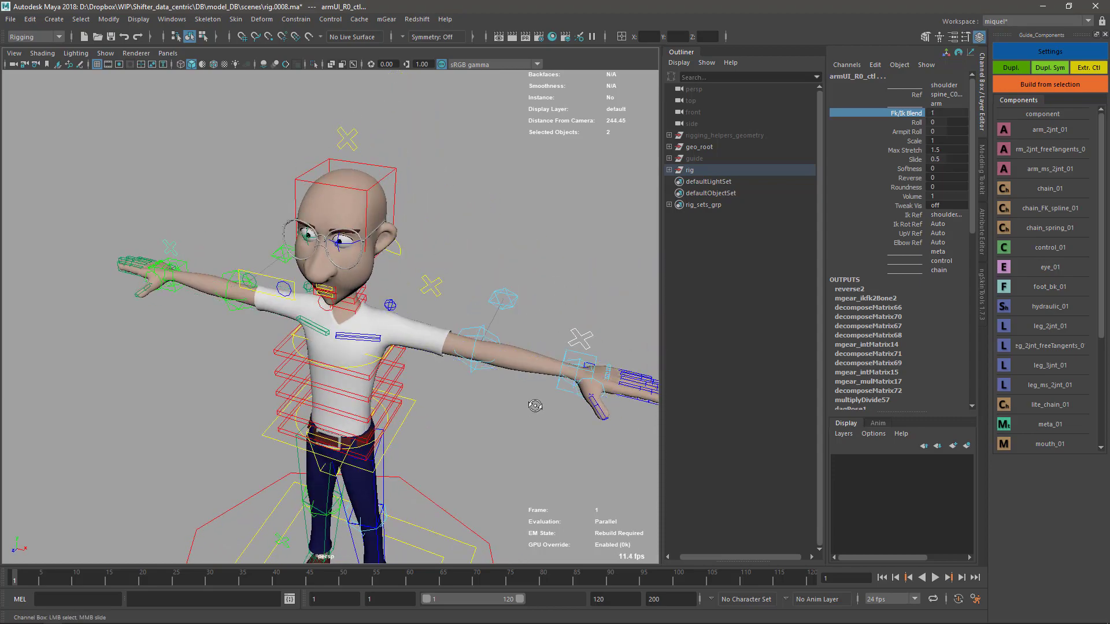
Step: Hide the mesh and select all points of both leg root control shapes (root_ctl) at the hips
{"action": "middle_click_drag", "start_coordinate": [535, 406], "coordinate": [559, 316], "text": "alt"}
{"action": "left_click_drag", "start_coordinate": [559, 317], "coordinate": [475, 381], "text": "alt"}
{"action": "scroll", "coordinate": [495, 342], "scroll_direction": "up", "scroll_amount": 3}
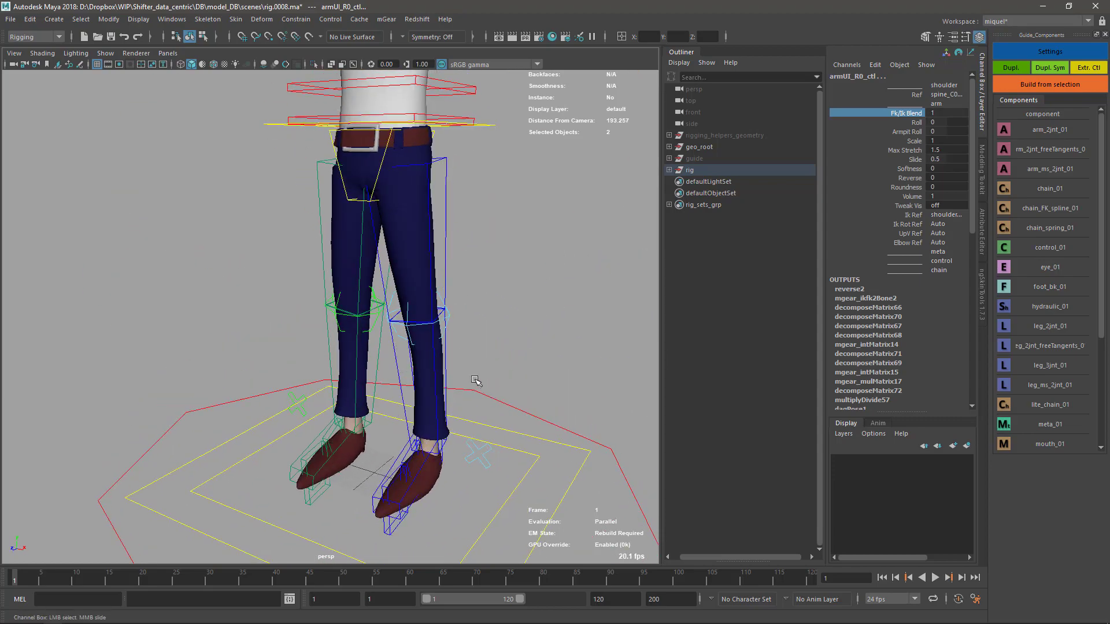
{"action": "key", "text": "alt+1"}
{"action": "middle_click_drag", "start_coordinate": [417, 155], "coordinate": [423, 292], "text": "alt"}
{"action": "left_click_drag", "start_coordinate": [424, 292], "coordinate": [418, 279], "text": "alt"}
{"action": "left_click", "coordinate": [417, 269]}
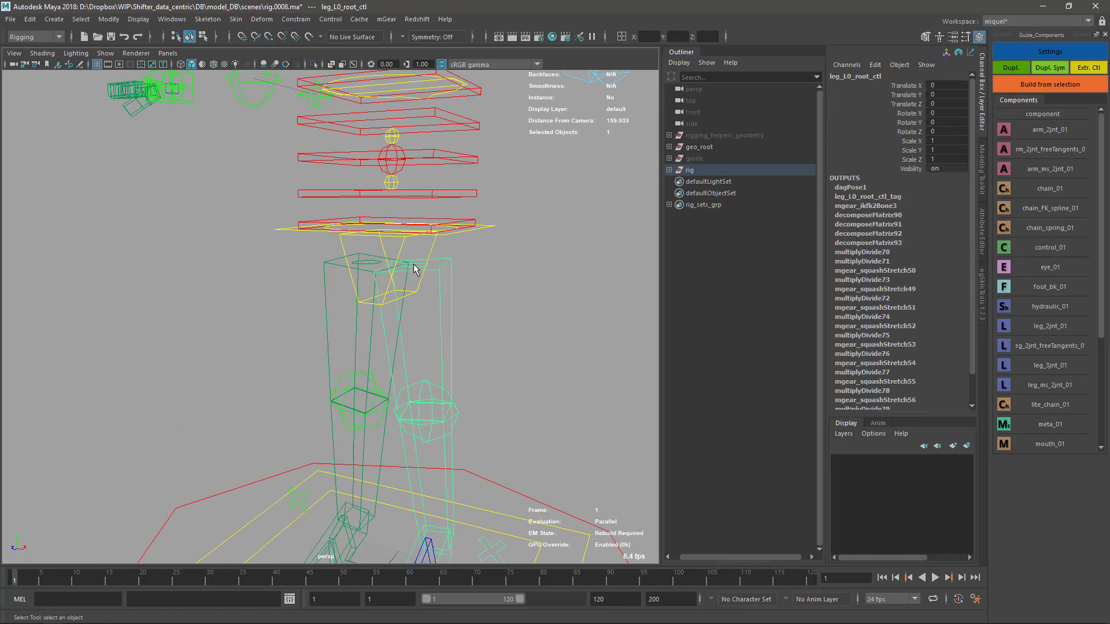
{"action": "scroll", "coordinate": [429, 303], "scroll_direction": "up", "scroll_amount": 3}
{"action": "left_click_drag", "start_coordinate": [386, 245], "coordinate": [450, 254], "text": "alt"}
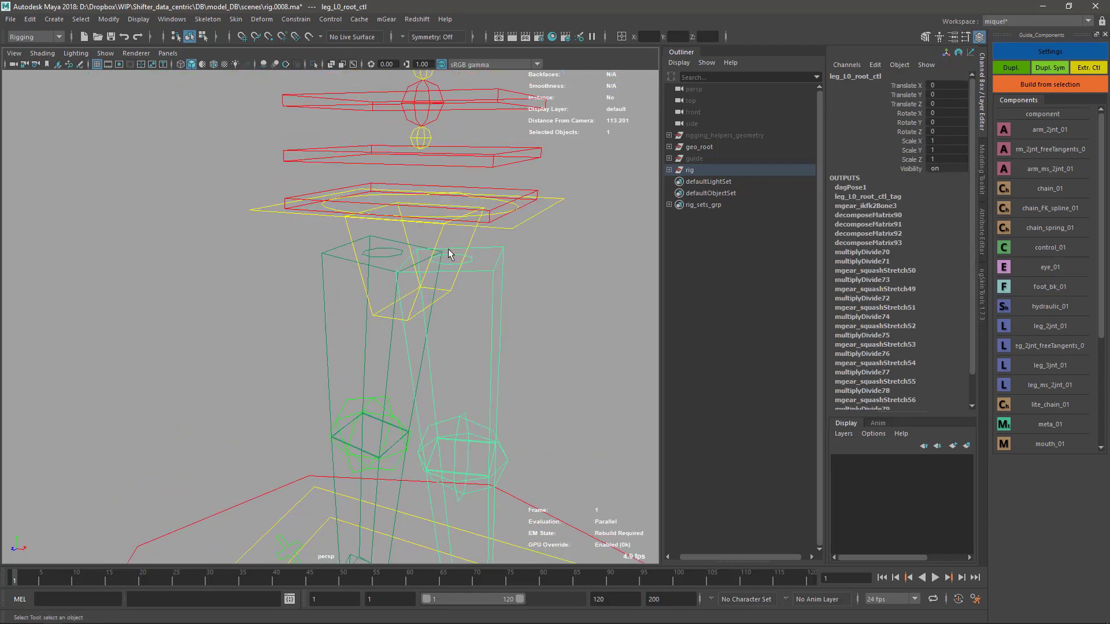
{"action": "left_click", "coordinate": [387, 253], "text": "shift"}
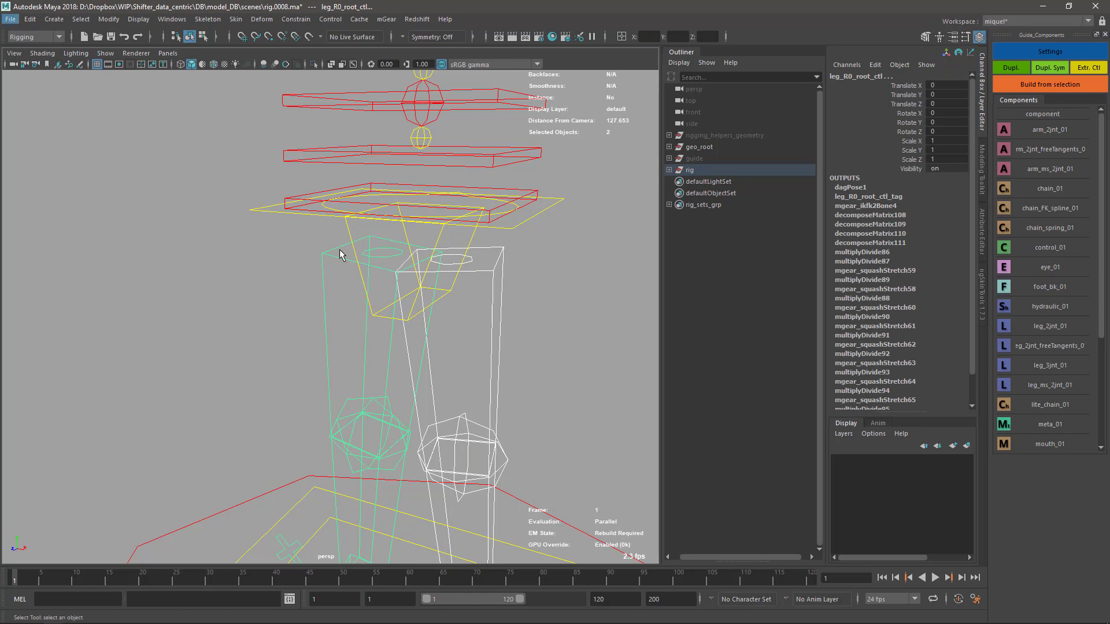
{"action": "key", "text": "Down"}
{"action": "key", "text": "F8"}
{"action": "key", "text": "r"}
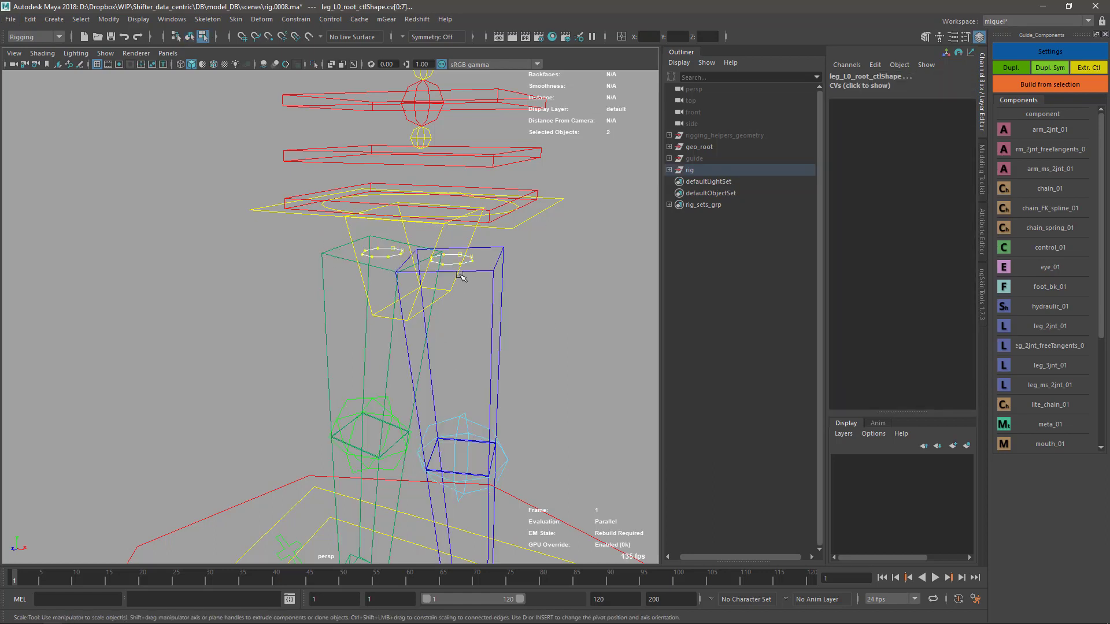
Step: Try to enlarge both hip root control circles about 4.2 times around their own centres with the mesh shown again
{"action": "left_click", "coordinate": [455, 260]}
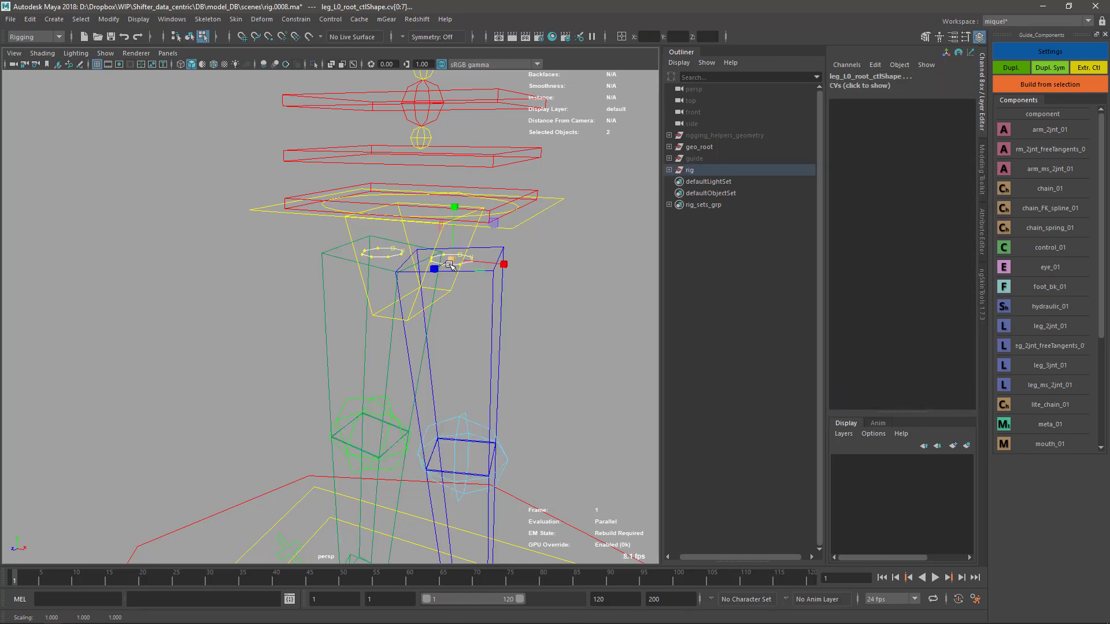
{"action": "left_click", "coordinate": [450, 264]}
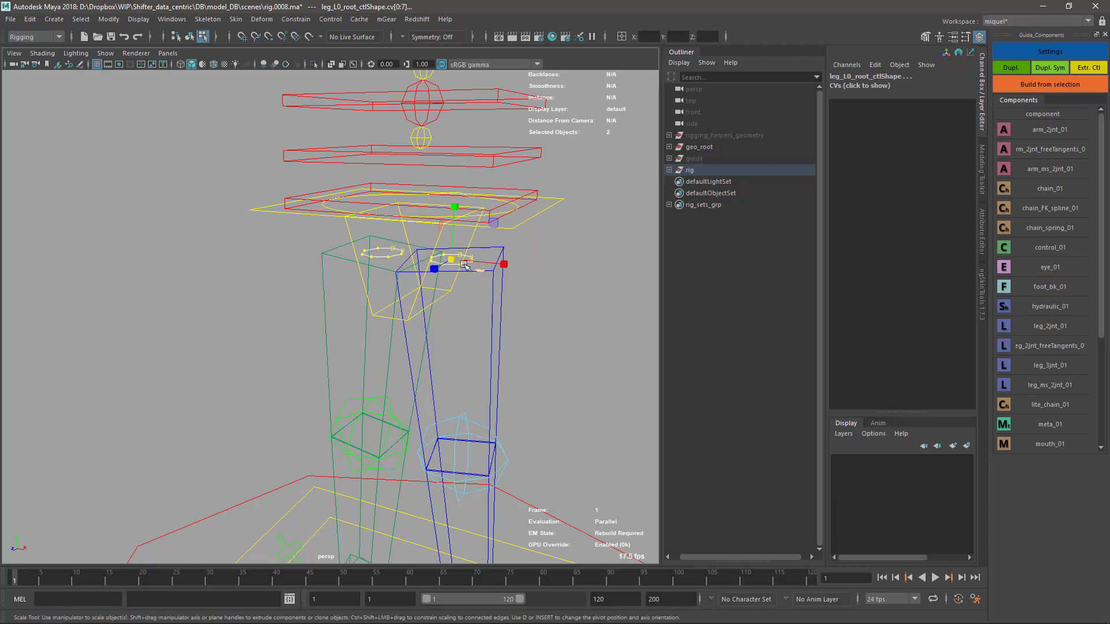
{"action": "left_click_drag", "start_coordinate": [449, 262], "coordinate": [786, 306]}
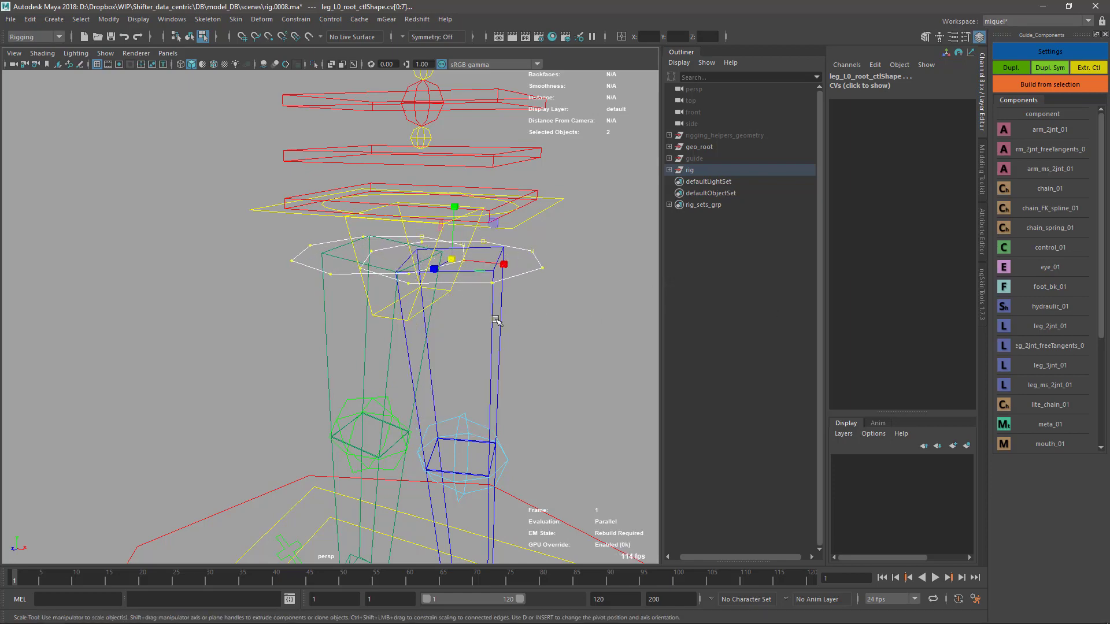
{"action": "key", "text": "alt+2"}
{"action": "left_click_drag", "start_coordinate": [496, 324], "coordinate": [542, 334], "text": "alt"}
{"action": "key", "text": "F8"}
{"action": "key", "text": "ctrl+z"}
{"action": "key", "text": "ctrl+z"}
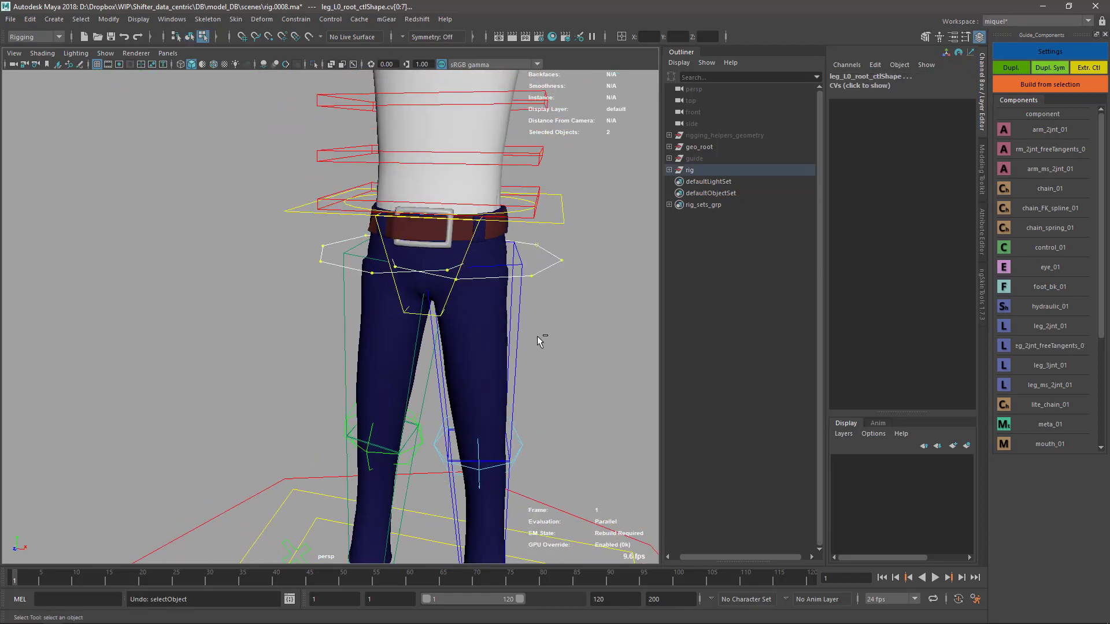
Step: Rotate the points of both hip root control circles upright so they face the front, working in wireframe
{"action": "key", "text": "4"}
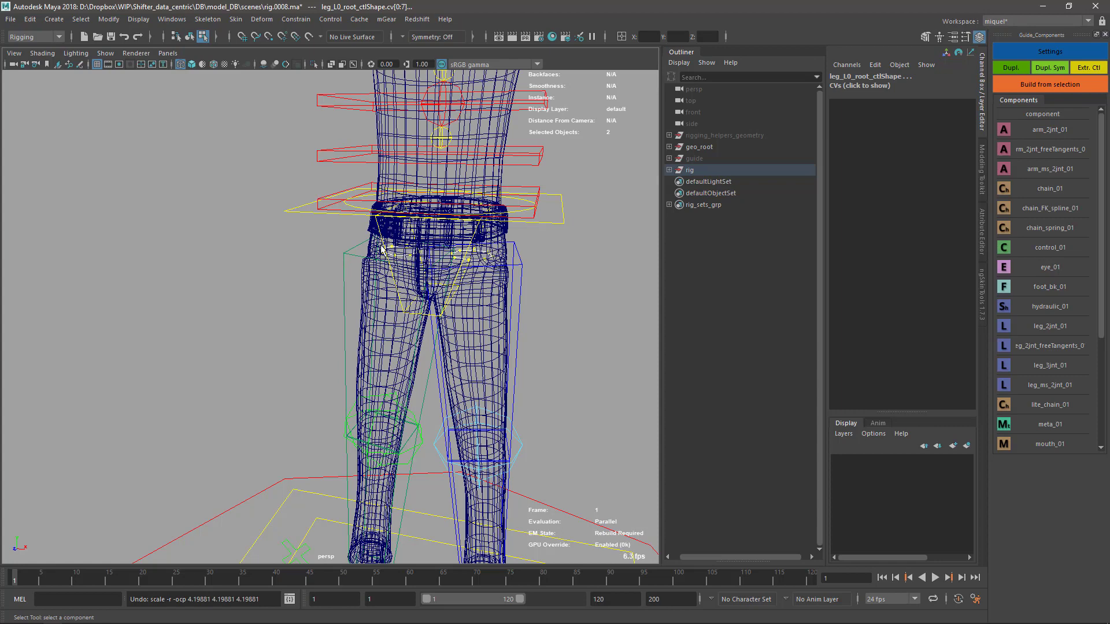
{"action": "left_click_drag", "start_coordinate": [381, 248], "coordinate": [338, 251], "text": "alt"}
{"action": "key", "text": "w"}
{"action": "key", "text": "r"}
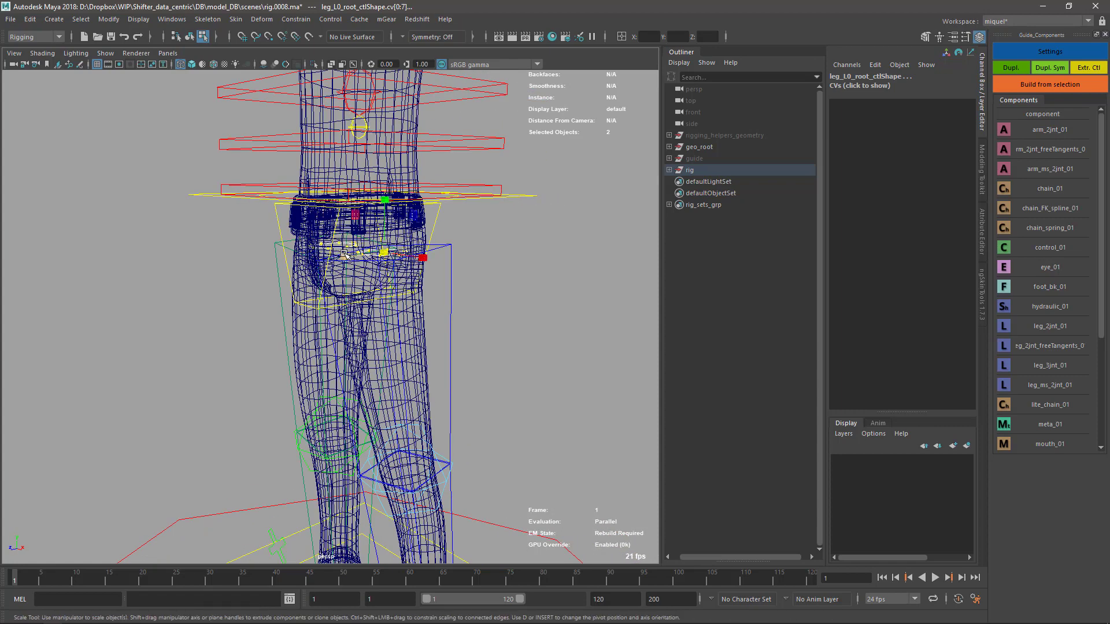
{"action": "key", "text": "e"}
{"action": "left_click_drag", "start_coordinate": [358, 218], "coordinate": [362, 270]}
{"action": "key", "text": "r"}
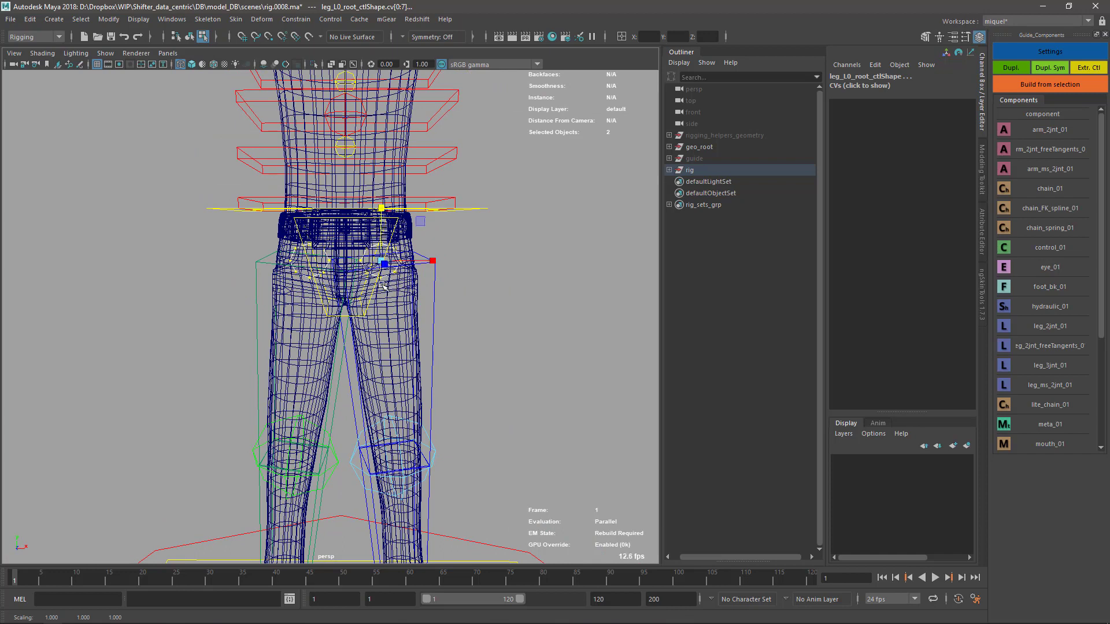
Step: Move the points of each hip root control circle sideways out of the body, and restore shaded display
{"action": "key", "text": "q"}
{"action": "key", "text": "w"}
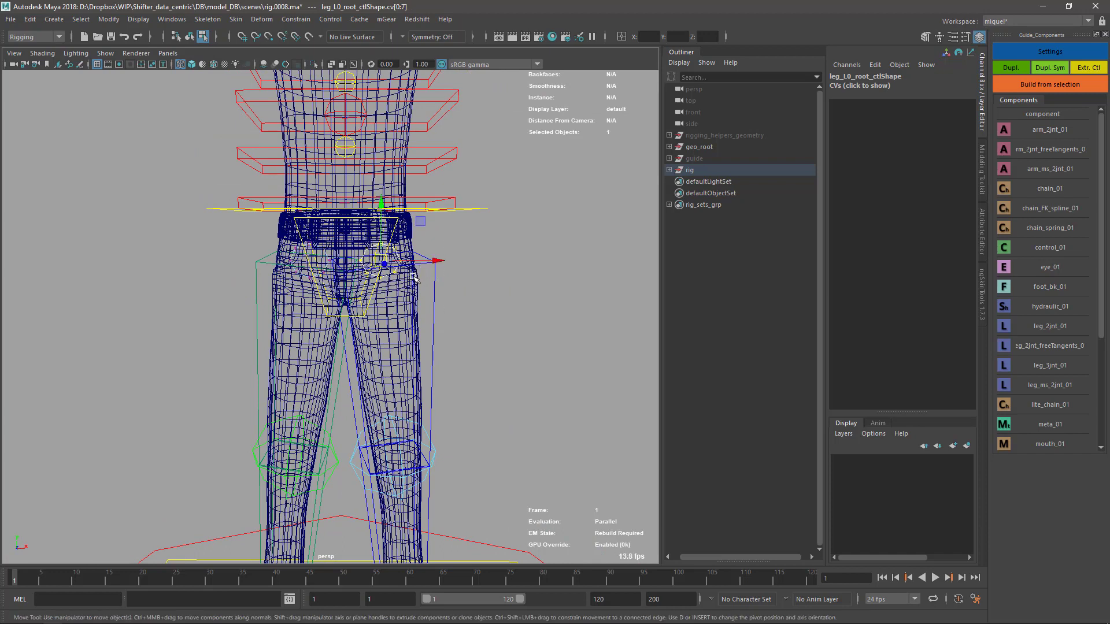
{"action": "left_click_drag", "start_coordinate": [435, 263], "coordinate": [510, 264]}
{"action": "left_click_drag", "start_coordinate": [272, 233], "coordinate": [298, 262]}
{"action": "mouse_move", "coordinate": [454, 354]}
{"action": "left_mouse_down", "text": "alt"}
{"action": "mouse_move", "coordinate": [486, 372]}
{"action": "mouse_move", "coordinate": [463, 374]}
{"action": "mouse_move", "coordinate": [473, 367]}
{"action": "mouse_move", "coordinate": [456, 404]}
{"action": "left_mouse_up", "text": "alt"}
{"action": "key", "text": "5"}
Step: In the front view, nudge the right leg's root control circle outward so its distance from the hip mirrors the left one
{"action": "key", "text": "space"}
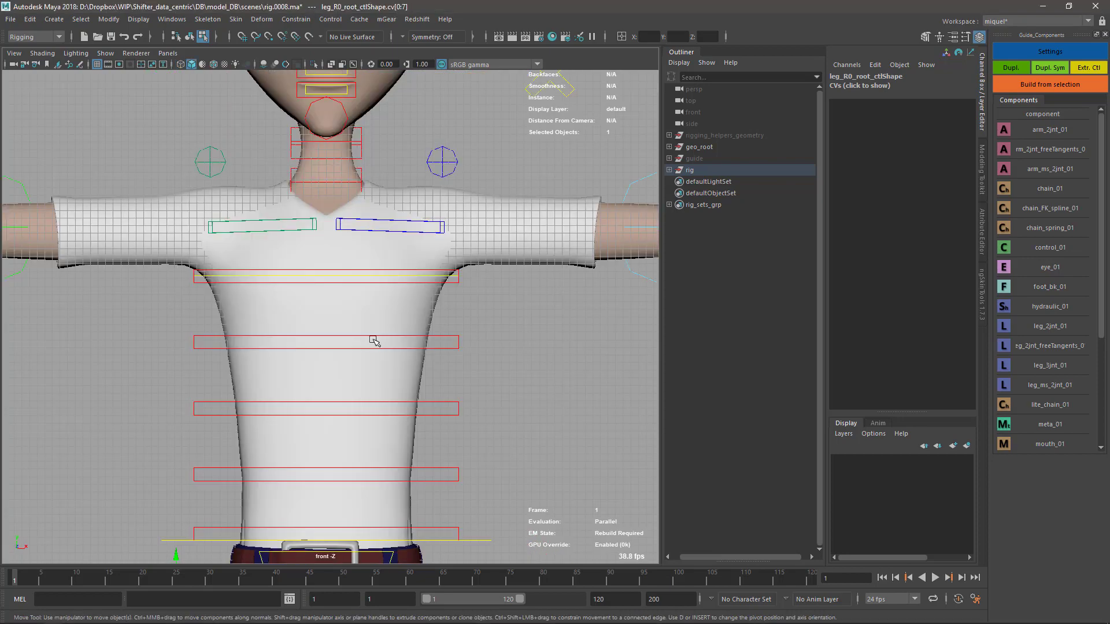
{"action": "right_click_drag", "start_coordinate": [354, 373], "coordinate": [266, 312], "text": "alt"}
{"action": "middle_click_drag", "start_coordinate": [265, 312], "coordinate": [275, 119], "text": "alt"}
{"action": "right_click_drag", "start_coordinate": [272, 278], "coordinate": [349, 347], "text": "alt"}
{"action": "left_click", "coordinate": [455, 381]}
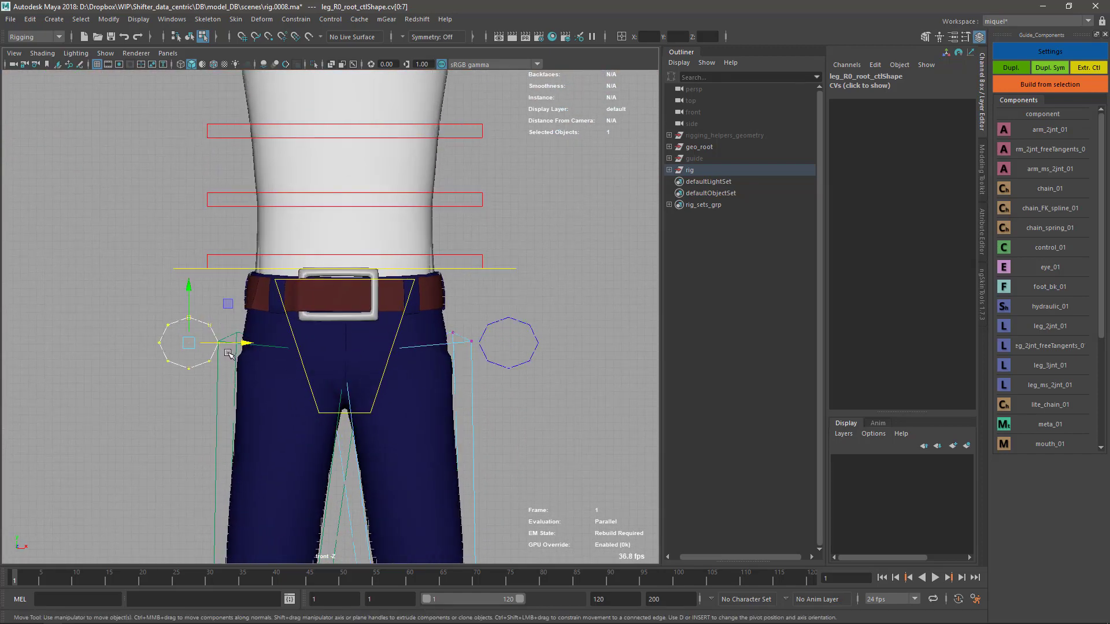
{"action": "left_click_drag", "start_coordinate": [245, 343], "coordinate": [239, 345]}
{"action": "key", "text": "q"}
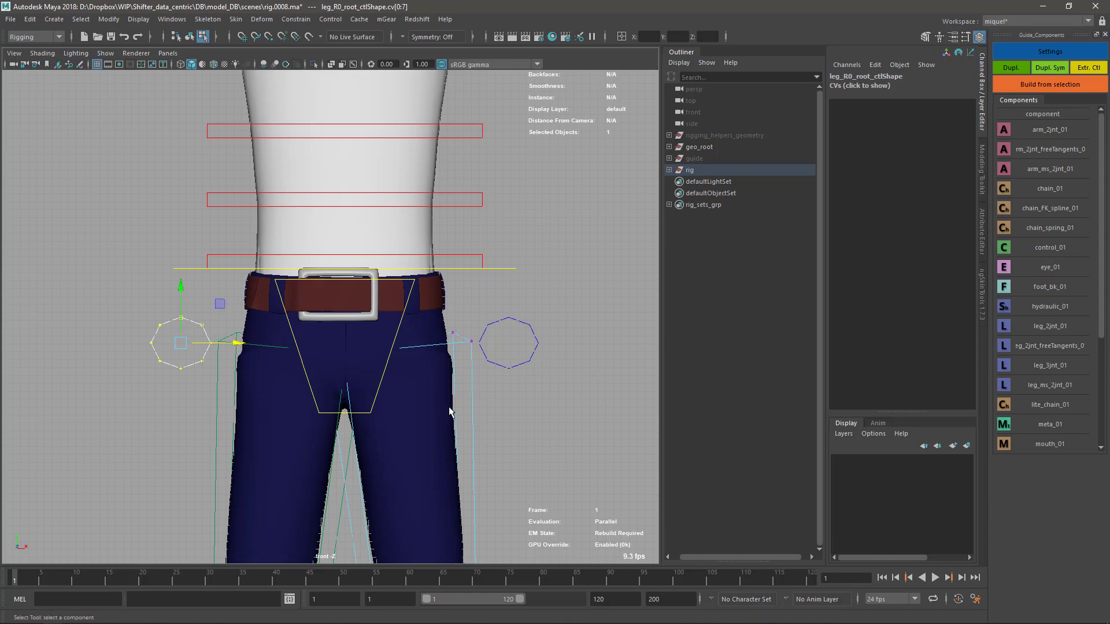
Step: Stretch the points of both hip root control circles slightly in height so they become round, and return to object mode
{"action": "key", "text": "F8"}
{"action": "left_click", "coordinate": [483, 330]}
{"action": "left_click", "coordinate": [197, 364], "text": "shift"}
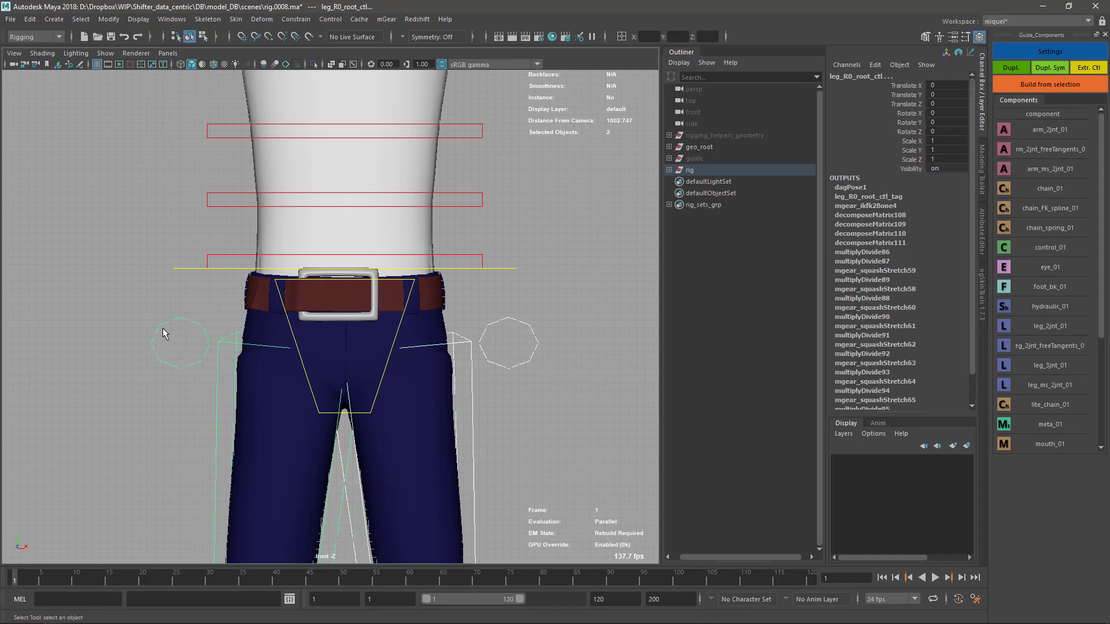
{"action": "key", "text": "r"}
{"action": "key", "text": "q"}
{"action": "key", "text": "F8"}
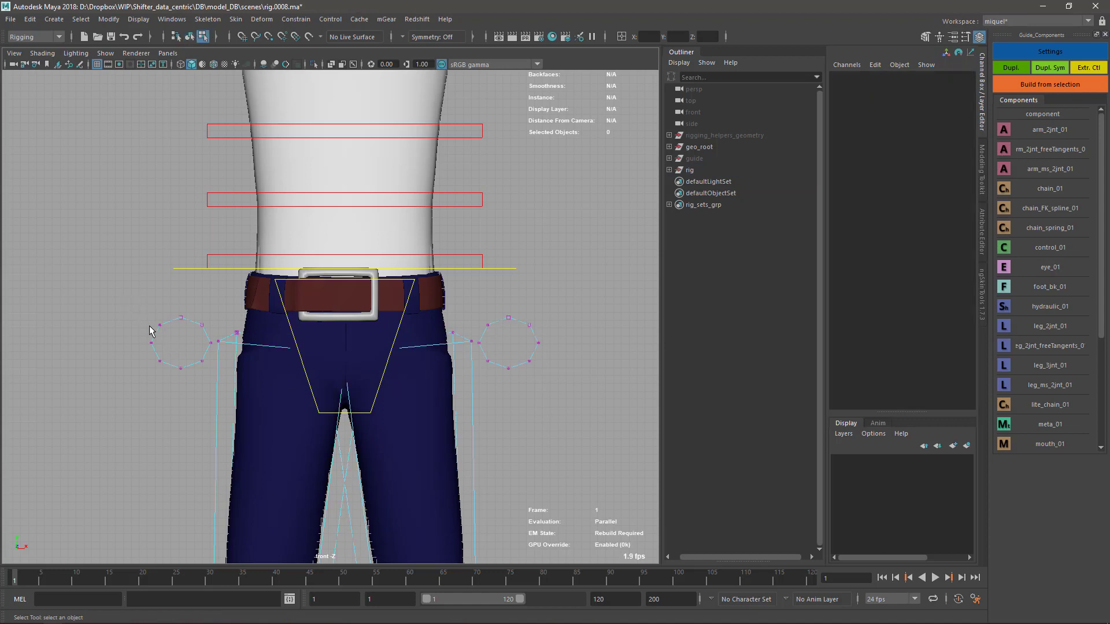
{"action": "key", "text": "F8"}
{"action": "key", "text": "Down"}
{"action": "key", "text": "F8"}
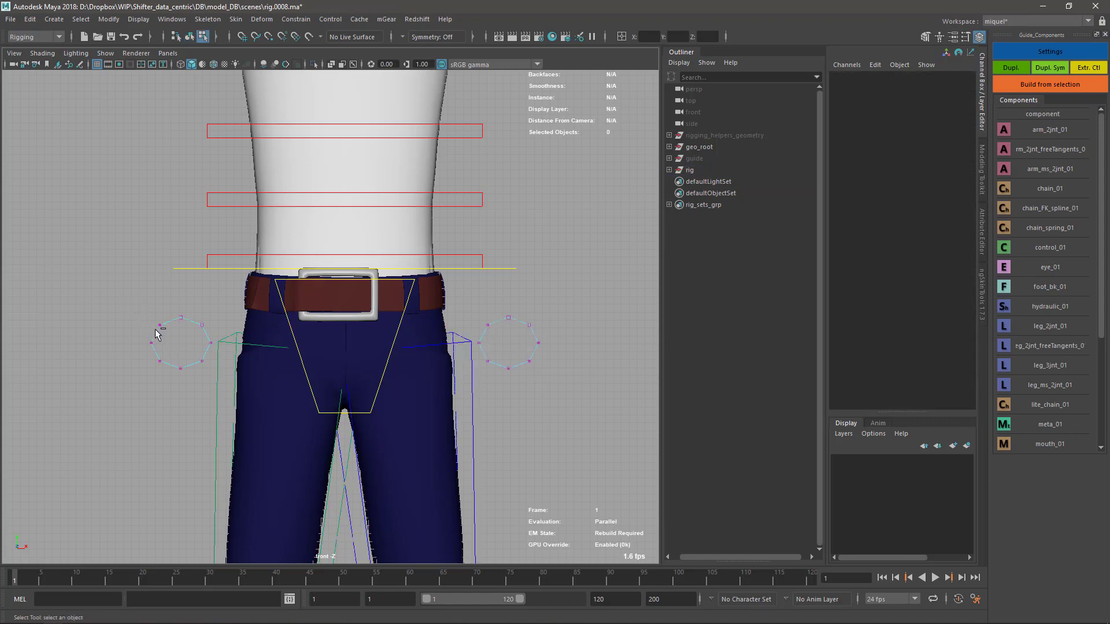
{"action": "key", "text": "ctrl+shift+a"}
{"action": "key", "text": "e"}
{"action": "key", "text": "r"}
{"action": "left_click_drag", "start_coordinate": [292, 298], "coordinate": [292, 295]}
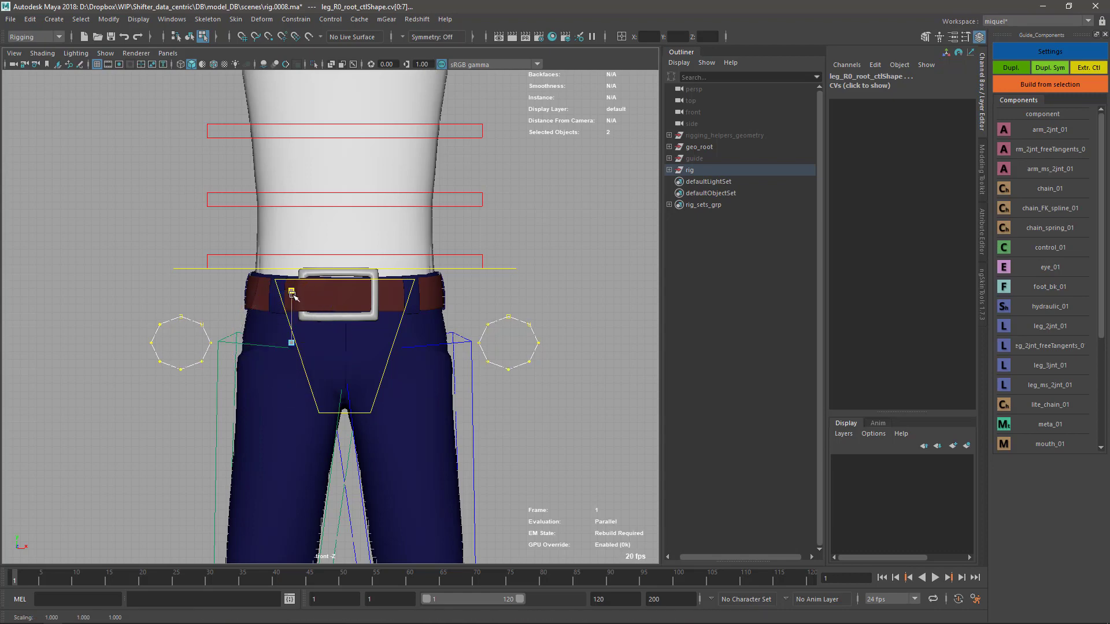
{"action": "key", "text": "q"}
{"action": "key", "text": "F8"}
Step: Return to the perspective view and examine the reshaped leg controls on the whole character
{"action": "left_click", "coordinate": [460, 415]}
{"action": "right_click_drag", "start_coordinate": [460, 415], "coordinate": [370, 416], "text": "alt"}
{"action": "middle_click_drag", "start_coordinate": [370, 416], "coordinate": [374, 372], "text": "alt"}
{"action": "key", "text": "space"}
{"action": "left_click_drag", "start_coordinate": [482, 369], "coordinate": [487, 328]}
{"action": "left_click_drag", "start_coordinate": [486, 332], "coordinate": [353, 341], "text": "alt"}
{"action": "right_click_drag", "start_coordinate": [353, 341], "coordinate": [213, 273], "text": "alt"}
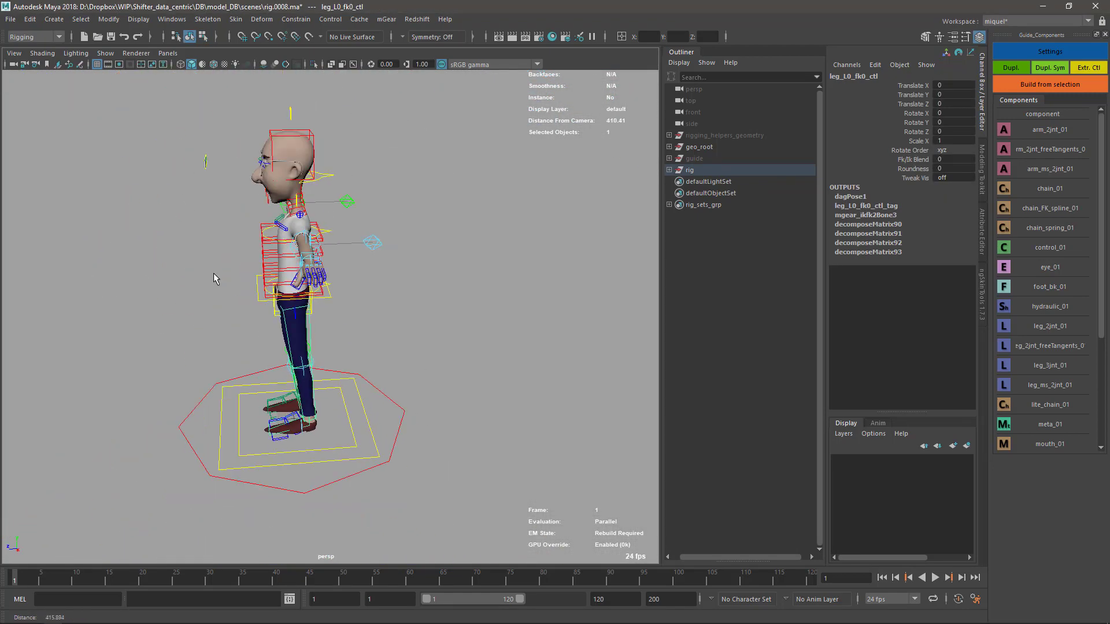
{"action": "left_click_drag", "start_coordinate": [213, 273], "coordinate": [437, 341], "text": "alt"}
Step: Test the hip root control by moving it away from its rest position, and undo the move
{"action": "left_click", "coordinate": [360, 300]}
{"action": "key", "text": "w"}
{"action": "middle_click_drag", "start_coordinate": [373, 307], "coordinate": [421, 314]}
{"action": "key", "text": "ctrl+z"}
{"action": "key", "text": "q"}
Step: Set Fk/Ik Blend to 1 on both leg UI controls (legUI) to switch the legs to IK
{"action": "right_click_drag", "start_coordinate": [423, 344], "coordinate": [358, 463], "text": "alt"}
{"action": "left_click", "coordinate": [402, 456]}
{"action": "left_click", "coordinate": [274, 448], "text": "shift"}
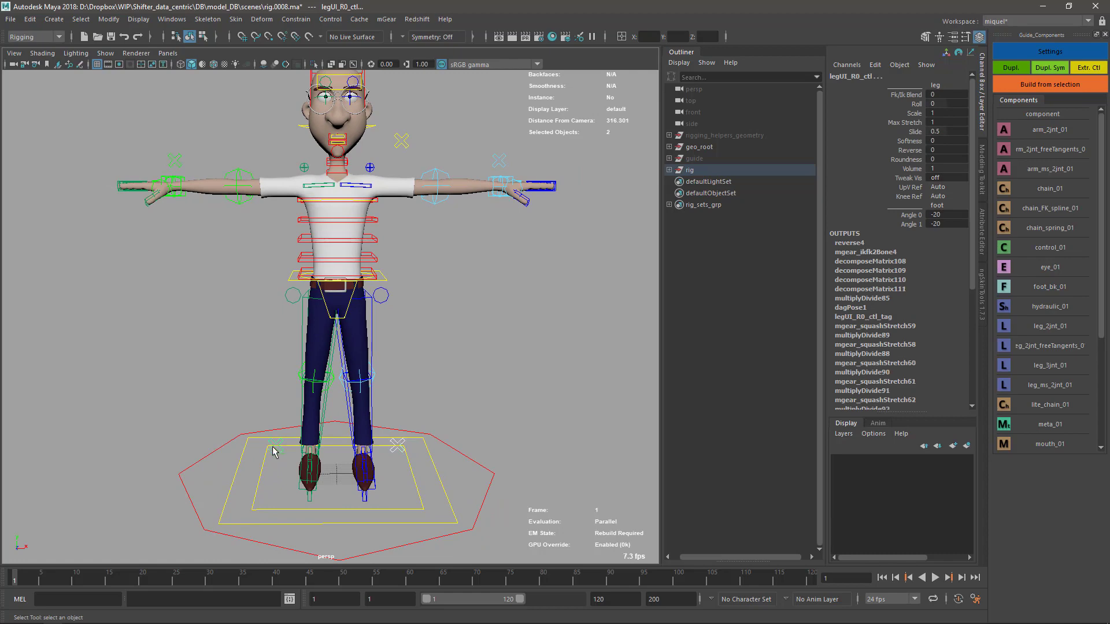
{"action": "left_click", "coordinate": [909, 95]}
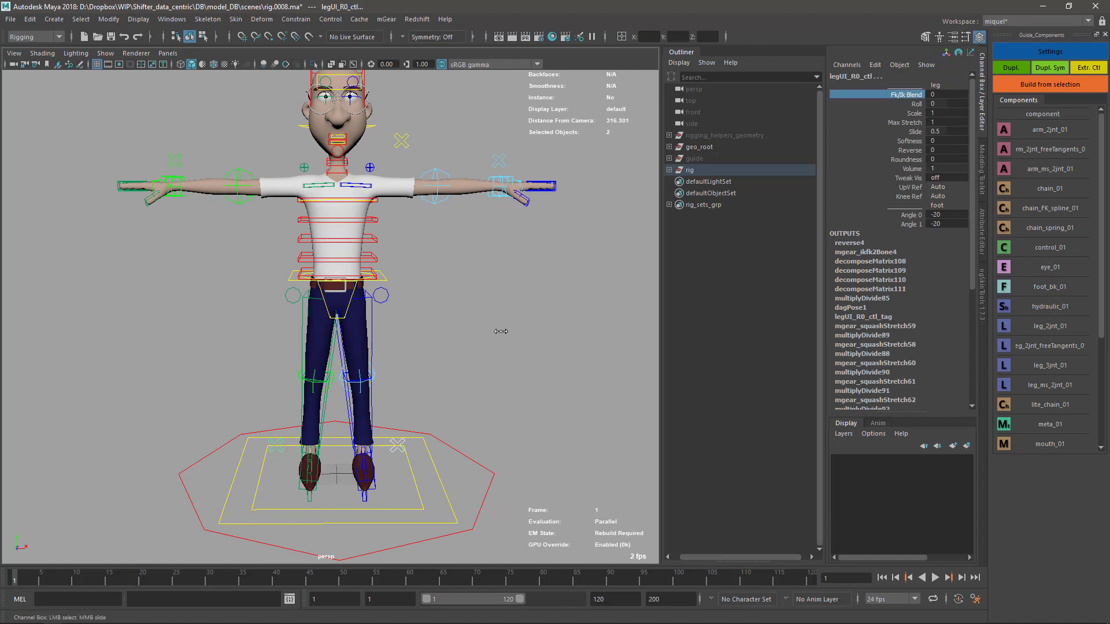
{"action": "middle_click_drag", "start_coordinate": [501, 331], "coordinate": [461, 389]}
{"action": "left_click_drag", "start_coordinate": [461, 389], "coordinate": [445, 408], "text": "alt"}
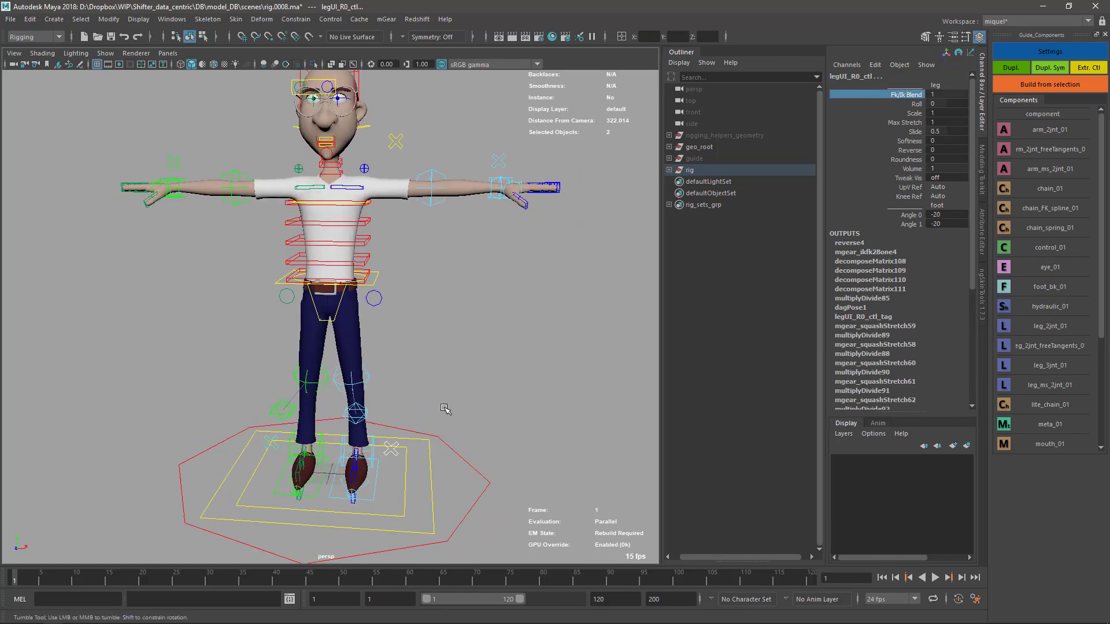
Step: Review the whole rig from several angles and save the scene as the incremented version rig.0009.ma
{"action": "middle_click_drag", "start_coordinate": [439, 279], "coordinate": [439, 383], "text": "alt"}
{"action": "mouse_move", "coordinate": [439, 383]}
{"action": "left_mouse_down", "text": "alt"}
{"action": "mouse_move", "coordinate": [396, 386]}
{"action": "mouse_move", "coordinate": [451, 394]}
{"action": "left_mouse_up", "text": "alt"}
{"action": "right_click_drag", "start_coordinate": [451, 394], "coordinate": [396, 289], "text": "alt"}
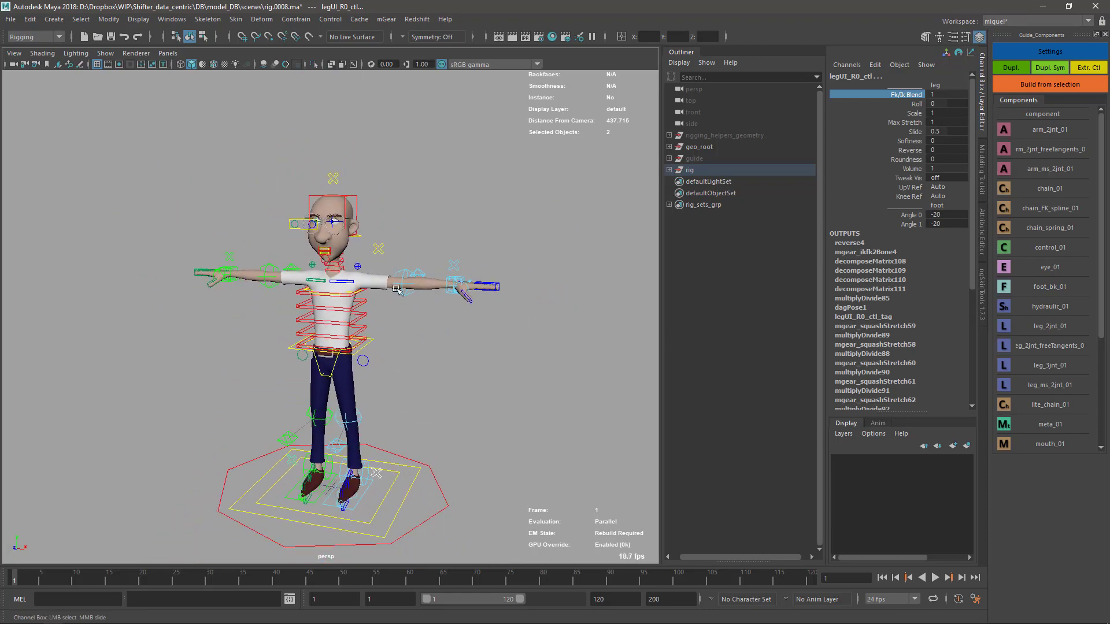
{"action": "left_click_drag", "start_coordinate": [396, 288], "coordinate": [417, 391], "text": "alt"}
{"action": "right_click_drag", "start_coordinate": [417, 399], "coordinate": [446, 456], "text": "alt"}
{"action": "middle_click_drag", "start_coordinate": [437, 403], "coordinate": [428, 364], "text": "alt"}
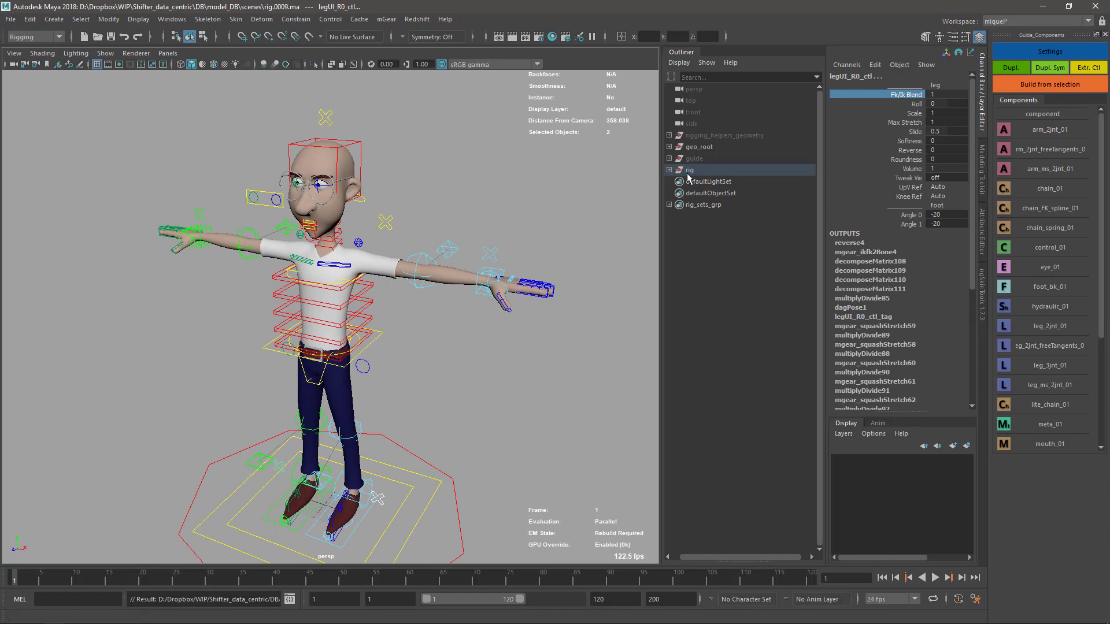
Step: Expand rig_sets_grp in the Outliner and select all members of the rig_controllers_grp set
{"action": "left_click", "coordinate": [669, 205]}
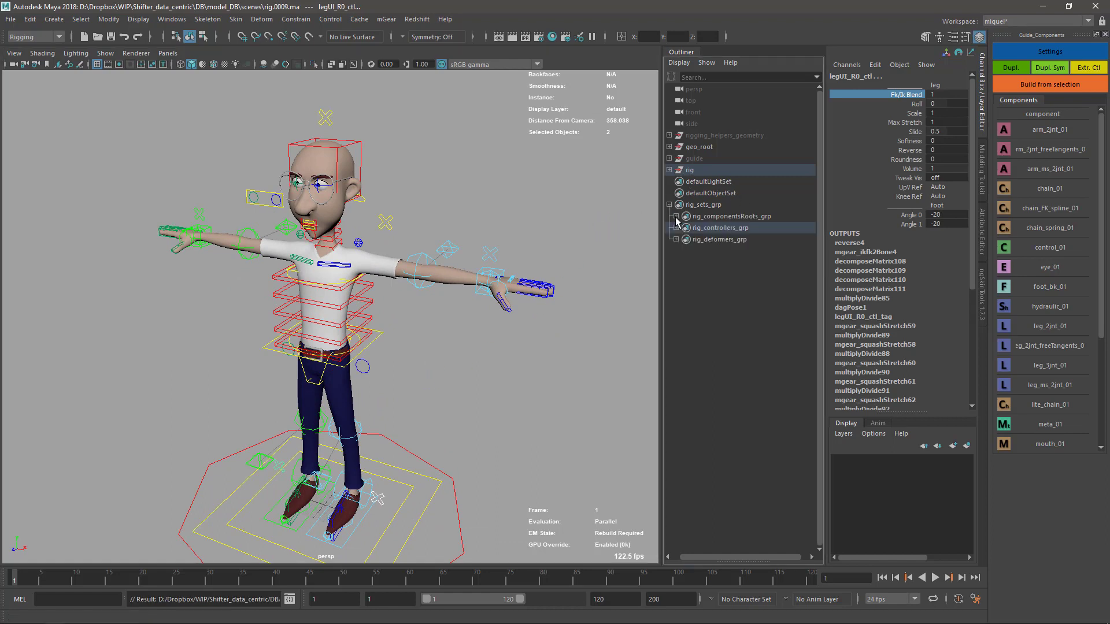
{"action": "left_click", "coordinate": [727, 219]}
{"action": "left_click", "coordinate": [720, 228]}
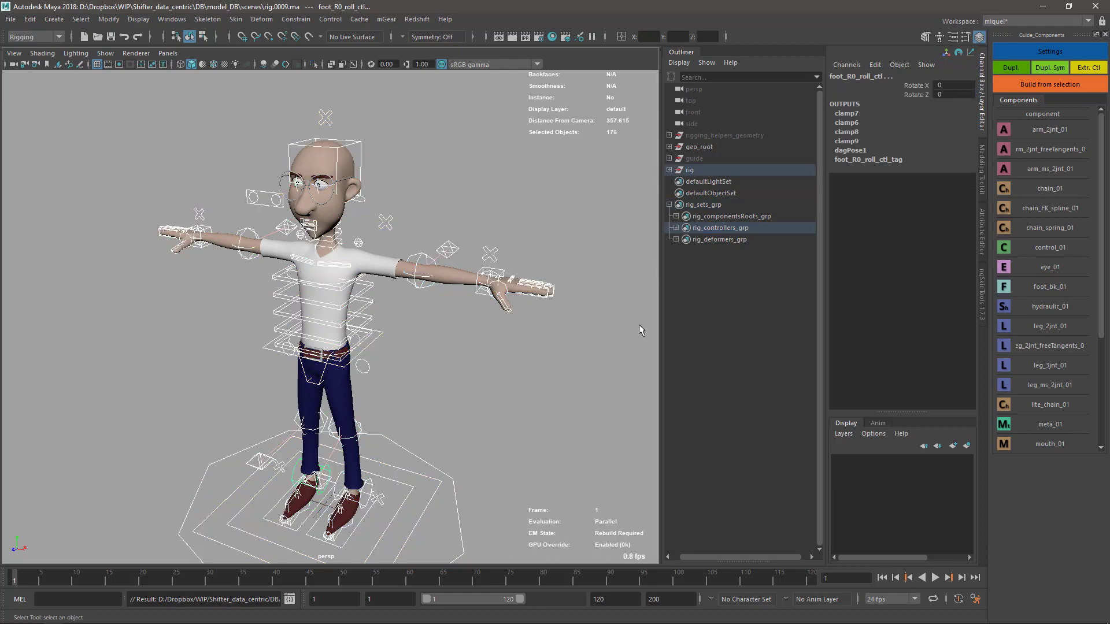
Step: Select all members of the rig_controllers_grp set and extract their control shapes with Extract Controls
{"action": "left_click", "coordinate": [712, 228]}
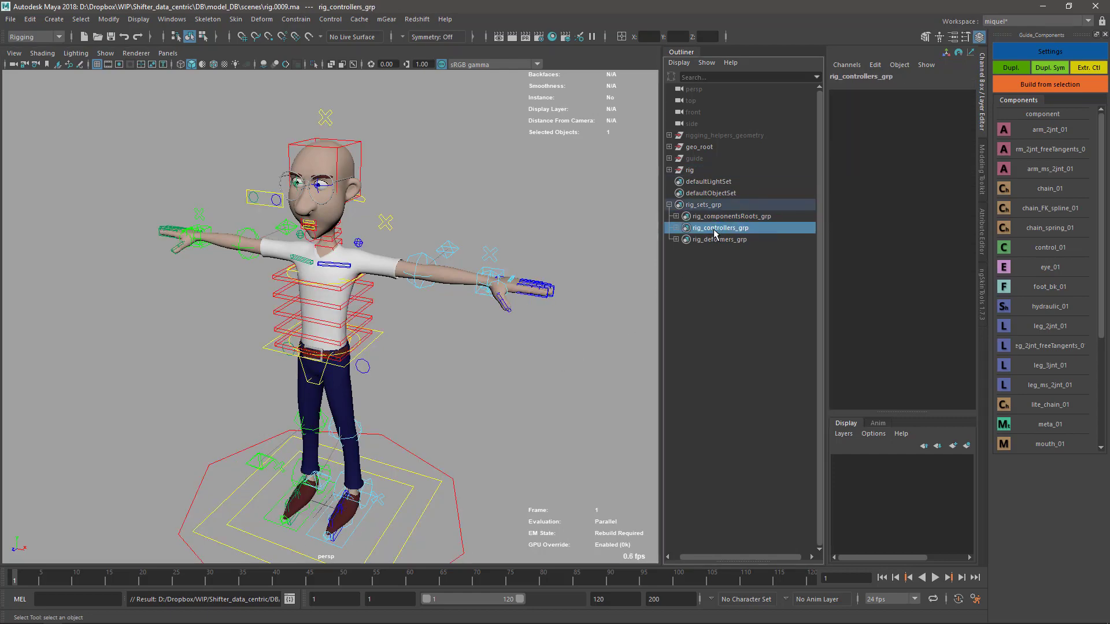
{"action": "right_click", "coordinate": [720, 230]}
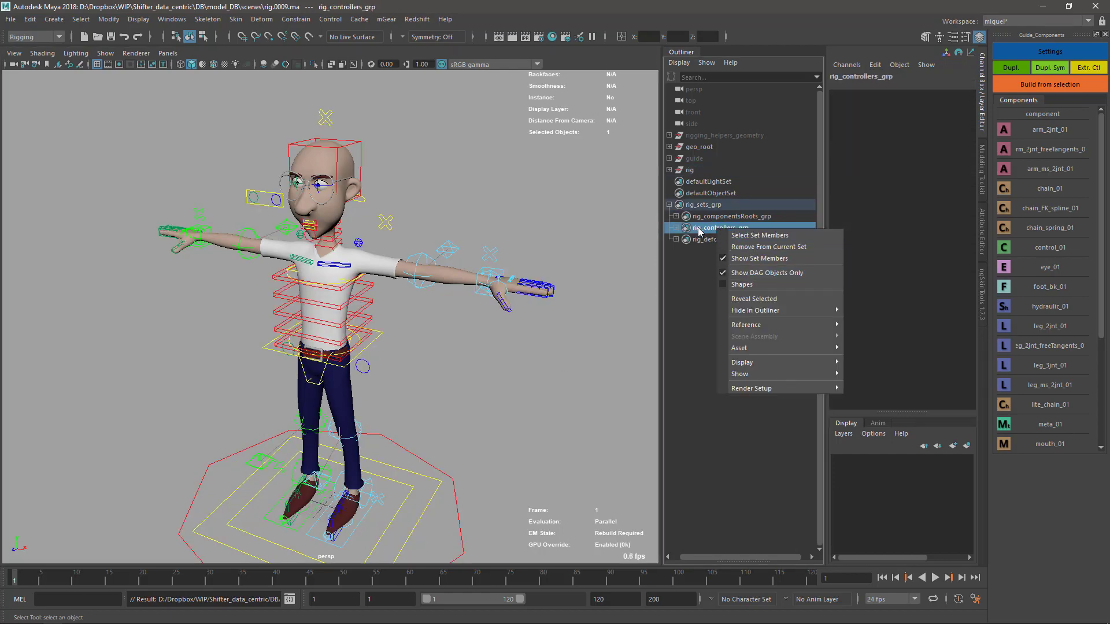
{"action": "left_click", "coordinate": [762, 234]}
{"action": "mouse_move", "coordinate": [511, 284]}
{"action": "left_mouse_down", "text": "alt"}
{"action": "mouse_move", "coordinate": [523, 282]}
{"action": "mouse_move", "coordinate": [498, 282]}
{"action": "left_mouse_up", "text": "alt"}
{"action": "left_click", "coordinate": [1087, 69]}
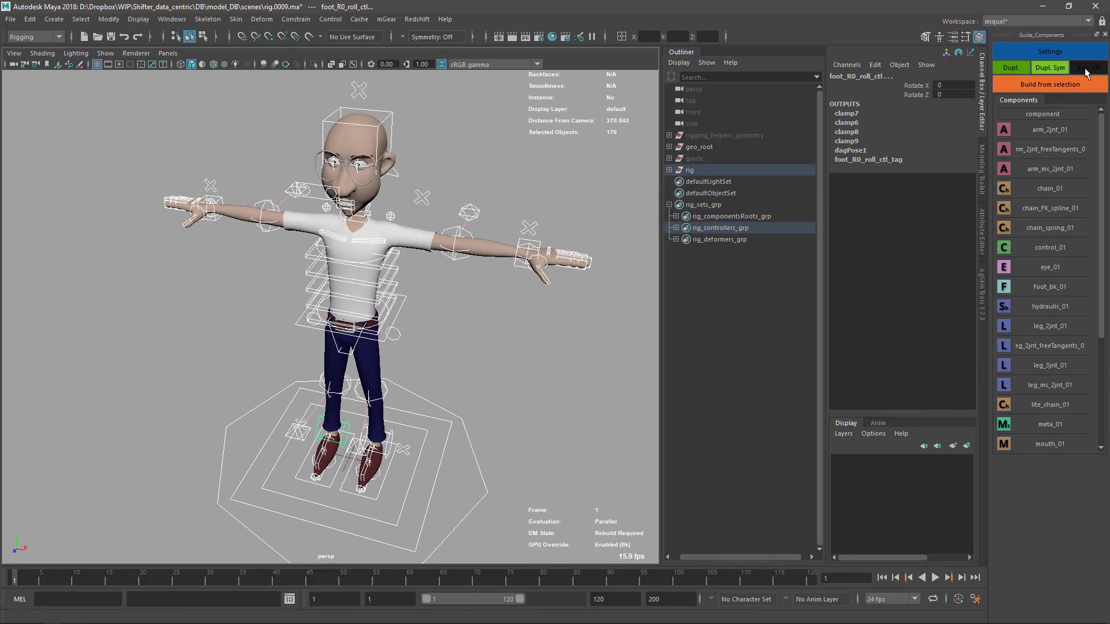
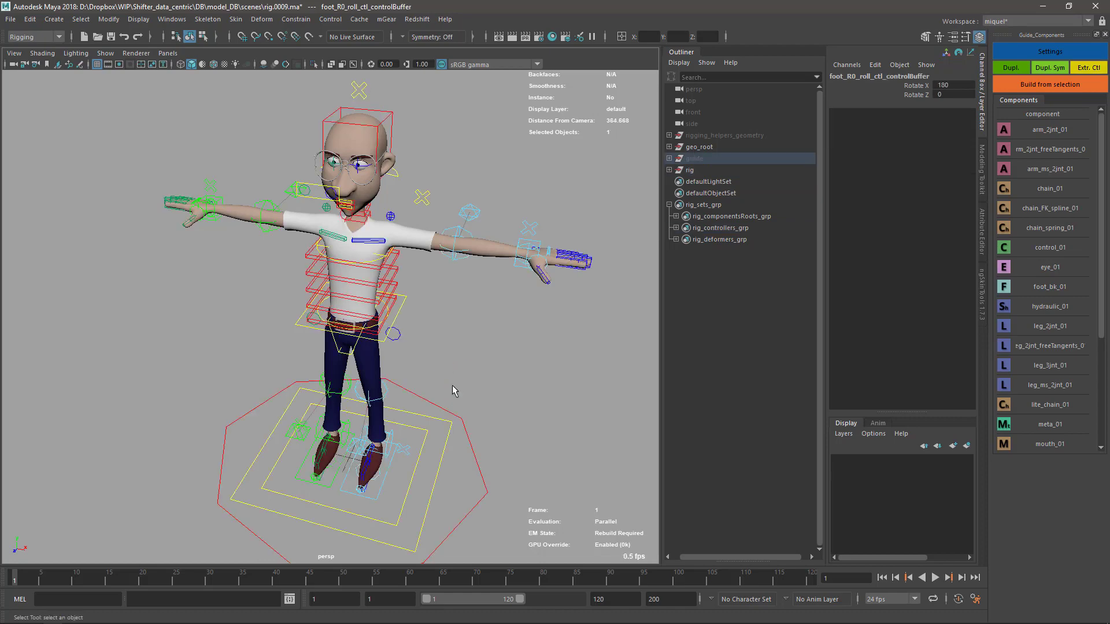
Step: Delete the built rig group from the scene
{"action": "left_click_drag", "start_coordinate": [452, 385], "coordinate": [490, 317], "text": "alt"}
{"action": "left_click_drag", "start_coordinate": [453, 271], "coordinate": [501, 283], "text": "alt"}
{"action": "left_click", "coordinate": [690, 172]}
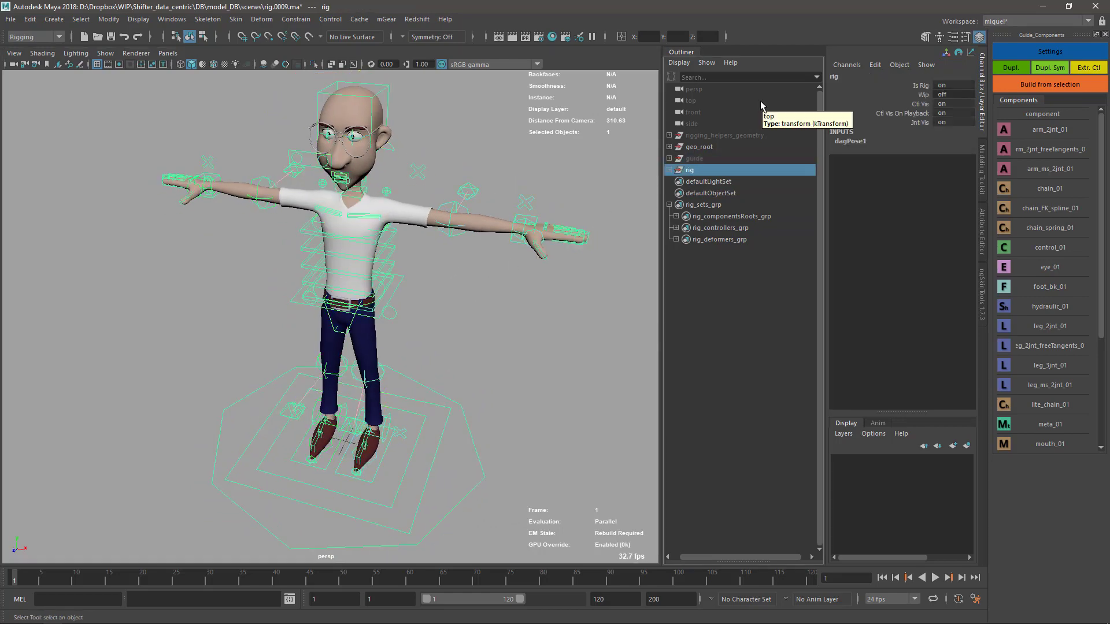
{"action": "key", "text": "Delete"}
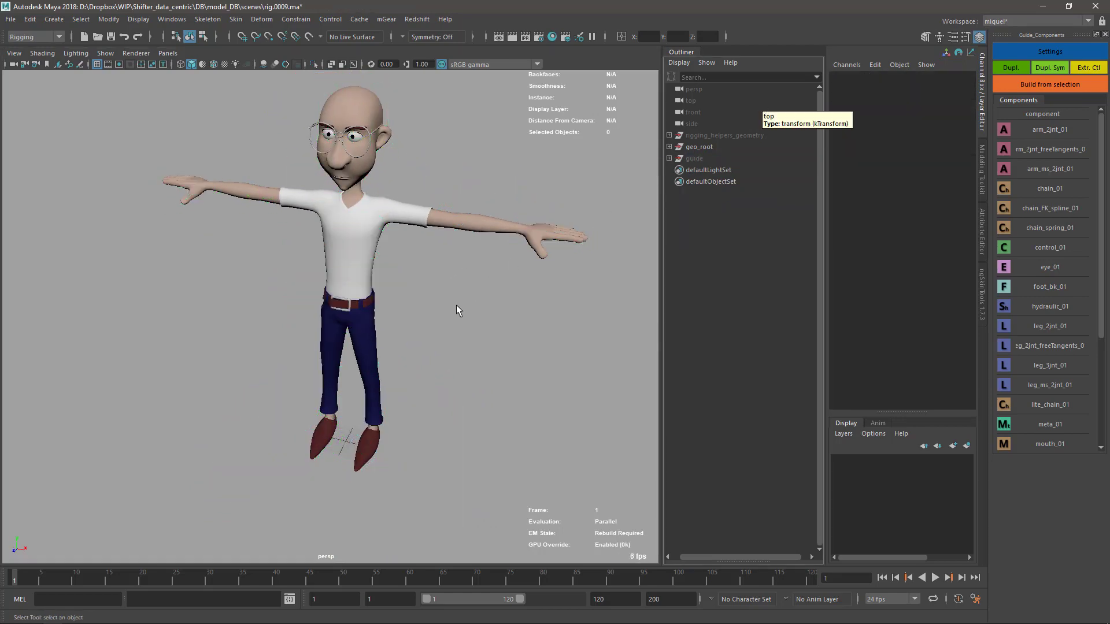
Step: Unhide the guide group and isolate it in the viewport
{"action": "left_click", "coordinate": [702, 148]}
{"action": "left_click", "coordinate": [696, 161]}
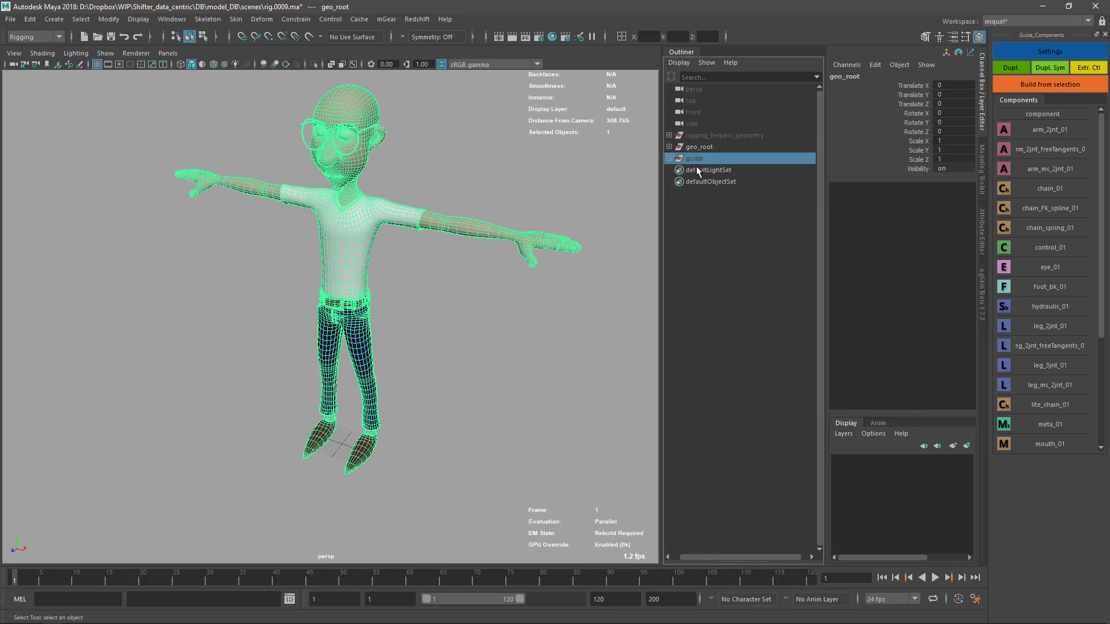
{"action": "key", "text": "shift+h"}
{"action": "left_click_drag", "start_coordinate": [345, 290], "coordinate": [386, 325], "text": "alt"}
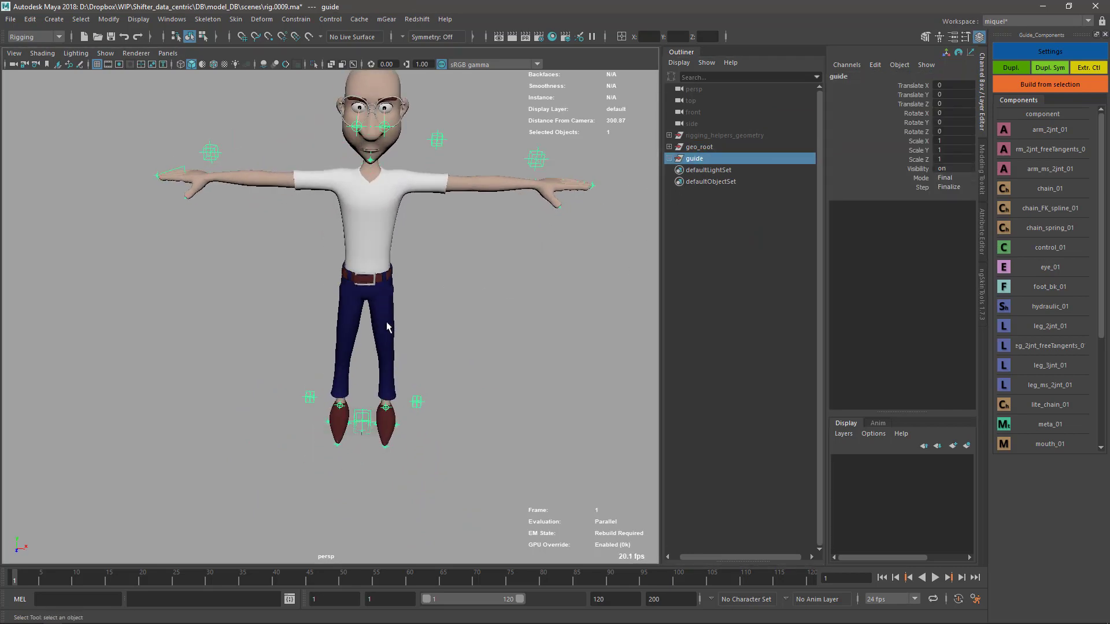
{"action": "key", "text": "ctrl+1"}
Step: Delete the right leg guide and turn isolation off to show the character mesh with the remaining guide
{"action": "left_click", "coordinate": [371, 293]}
{"action": "key", "text": "Delete"}
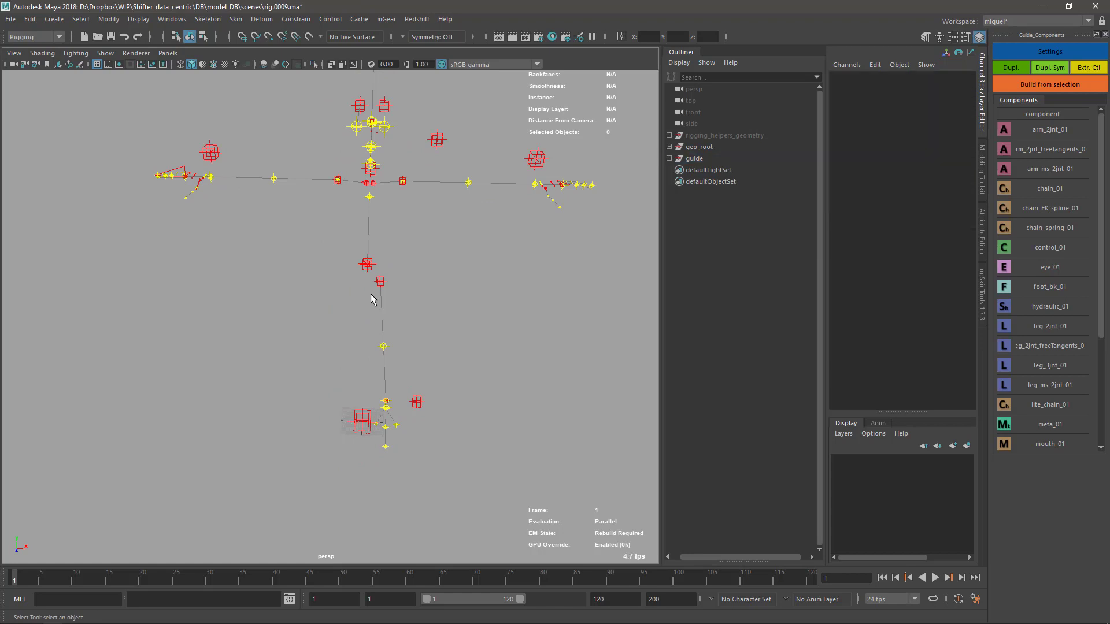
{"action": "key", "text": "ctrl+1"}
{"action": "right_click_drag", "start_coordinate": [400, 320], "coordinate": [506, 401], "text": "alt"}
{"action": "left_click_drag", "start_coordinate": [506, 401], "coordinate": [401, 328], "text": "alt"}
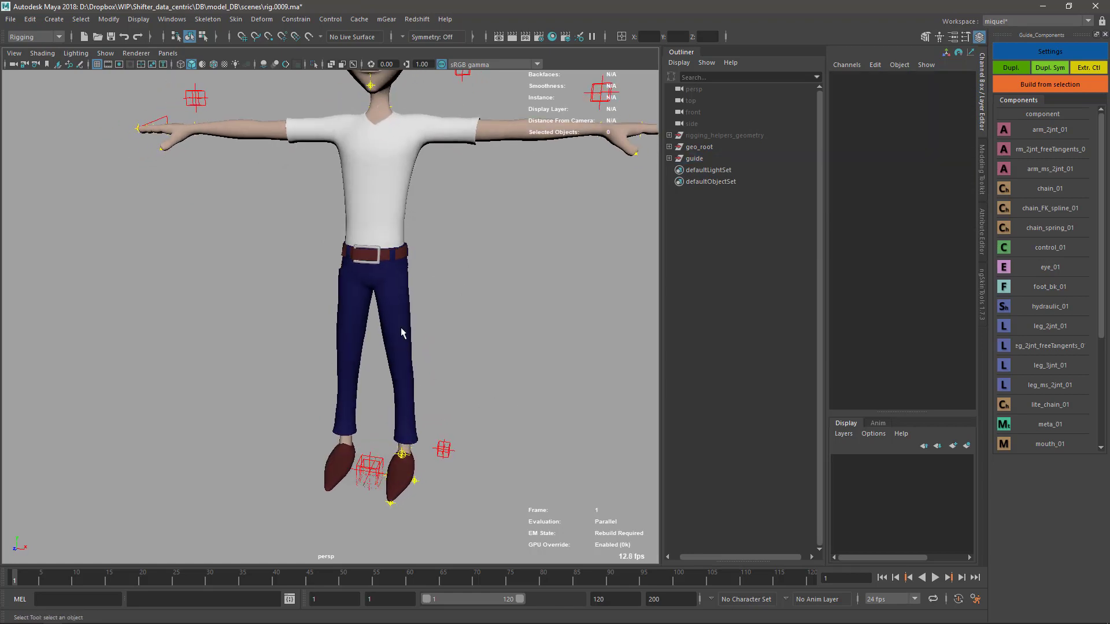
{"action": "middle_click_drag", "start_coordinate": [480, 383], "coordinate": [433, 331], "text": "alt"}
{"action": "left_click_drag", "start_coordinate": [432, 332], "coordinate": [322, 311], "text": "alt"}
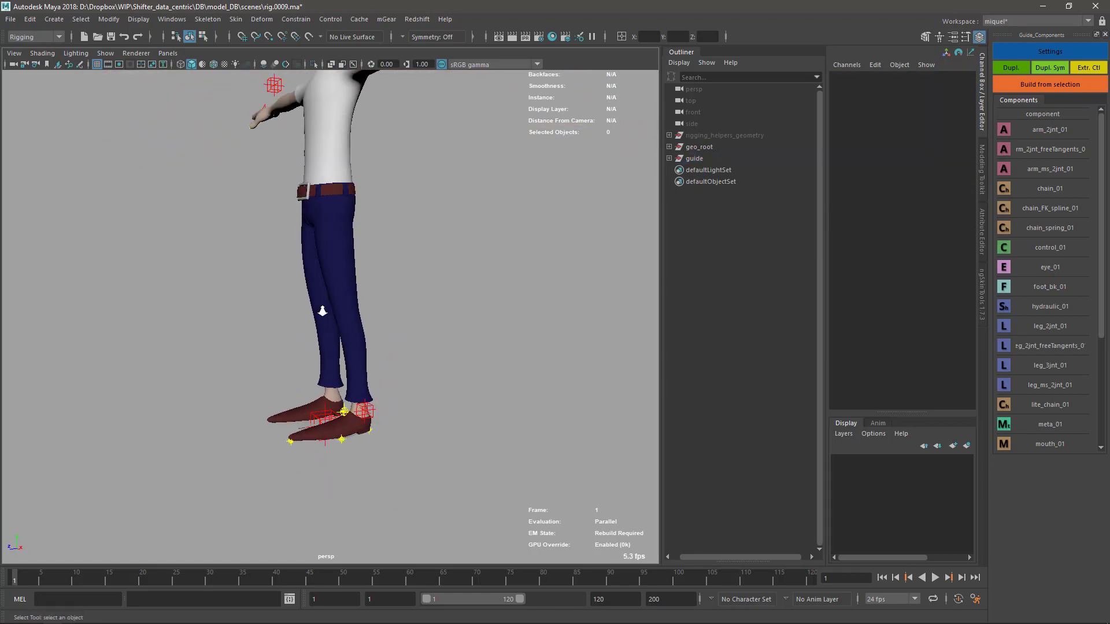
{"action": "right_click_drag", "start_coordinate": [322, 311], "coordinate": [359, 349], "text": "alt"}
Step: Isolate the guide and examine the left leg's knee locator and the foot_L0_root locator up close
{"action": "key", "text": "ctrl+1"}
{"action": "left_click_drag", "start_coordinate": [352, 346], "coordinate": [332, 283], "text": "alt"}
{"action": "left_click", "coordinate": [380, 337]}
{"action": "left_click_drag", "start_coordinate": [399, 463], "coordinate": [467, 415], "text": "alt"}
{"action": "right_click_drag", "start_coordinate": [389, 469], "coordinate": [391, 403], "text": "alt"}
{"action": "middle_click_drag", "start_coordinate": [391, 403], "coordinate": [369, 159], "text": "alt"}
{"action": "mouse_move", "coordinate": [451, 300]}
{"action": "left_mouse_down", "text": "alt"}
{"action": "mouse_move", "coordinate": [461, 315]}
{"action": "mouse_move", "coordinate": [441, 308]}
{"action": "left_mouse_up", "text": "alt"}
{"action": "scroll", "coordinate": [404, 320], "scroll_direction": "up", "scroll_amount": 5}
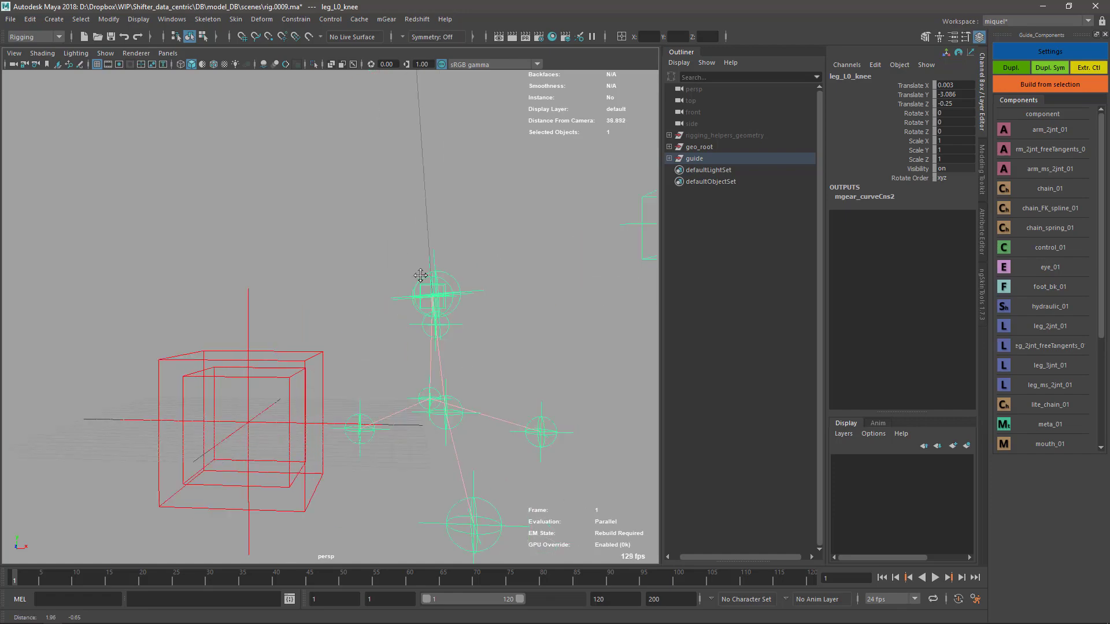
{"action": "left_click", "coordinate": [419, 289]}
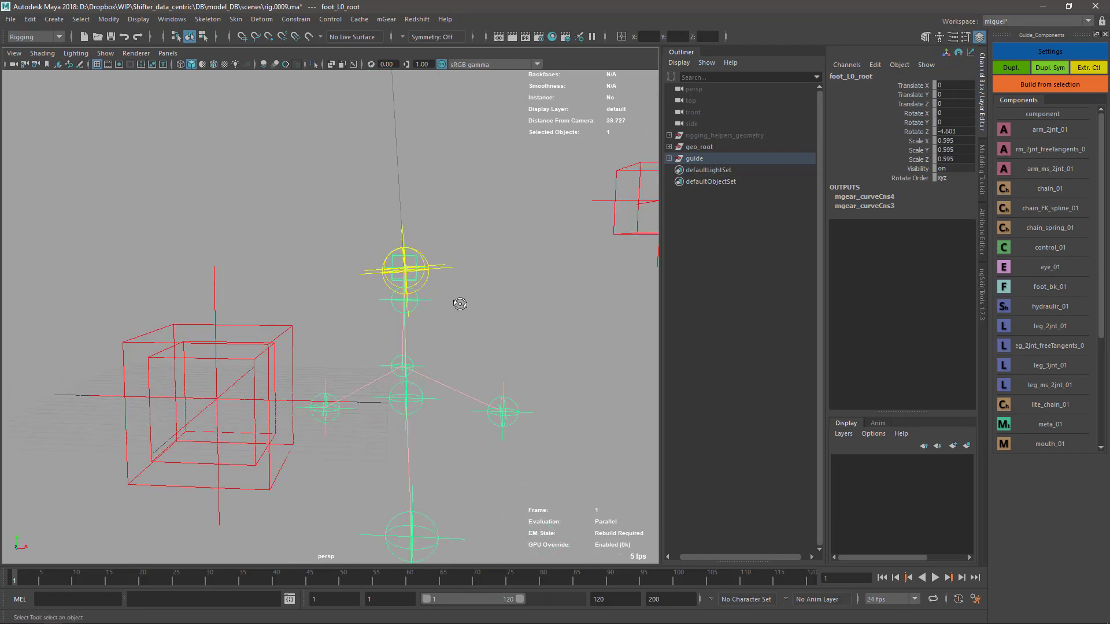
Step: Nudge the leg_L0_knee guide locator slightly to about -0.011 in Translate X
{"action": "left_click_drag", "start_coordinate": [459, 304], "coordinate": [458, 308], "text": "alt"}
{"action": "scroll", "coordinate": [441, 291], "scroll_direction": "down", "scroll_amount": 3}
{"action": "middle_click_drag", "start_coordinate": [412, 116], "coordinate": [432, 367], "text": "alt"}
{"action": "right_click_drag", "start_coordinate": [412, 296], "coordinate": [384, 283], "text": "alt"}
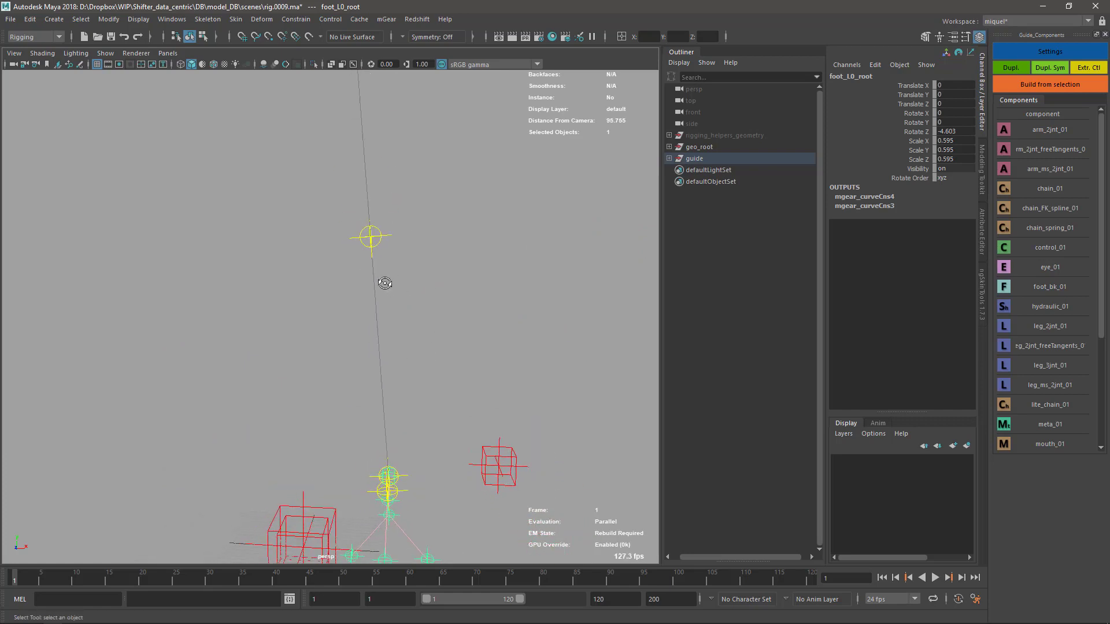
{"action": "left_click_drag", "start_coordinate": [384, 282], "coordinate": [439, 409], "text": "alt"}
{"action": "left_click", "coordinate": [391, 260]}
{"action": "key", "text": "w"}
{"action": "left_click_drag", "start_coordinate": [422, 261], "coordinate": [421, 264]}
Step: Build the rig from the leg_L0_root guide selection only, and close the Shifter build log
{"action": "right_click_drag", "start_coordinate": [475, 391], "coordinate": [339, 163], "text": "alt"}
{"action": "middle_click_drag", "start_coordinate": [338, 163], "coordinate": [332, 236], "text": "alt"}
{"action": "key", "text": "q"}
{"action": "left_click", "coordinate": [333, 281]}
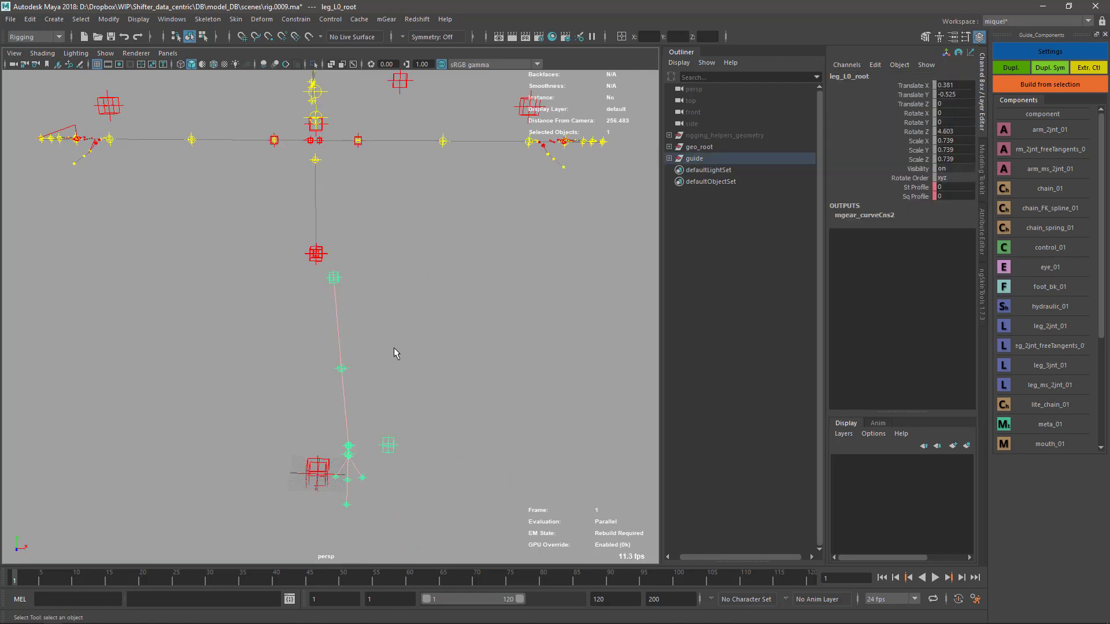
{"action": "key", "text": "ctrl+b"}
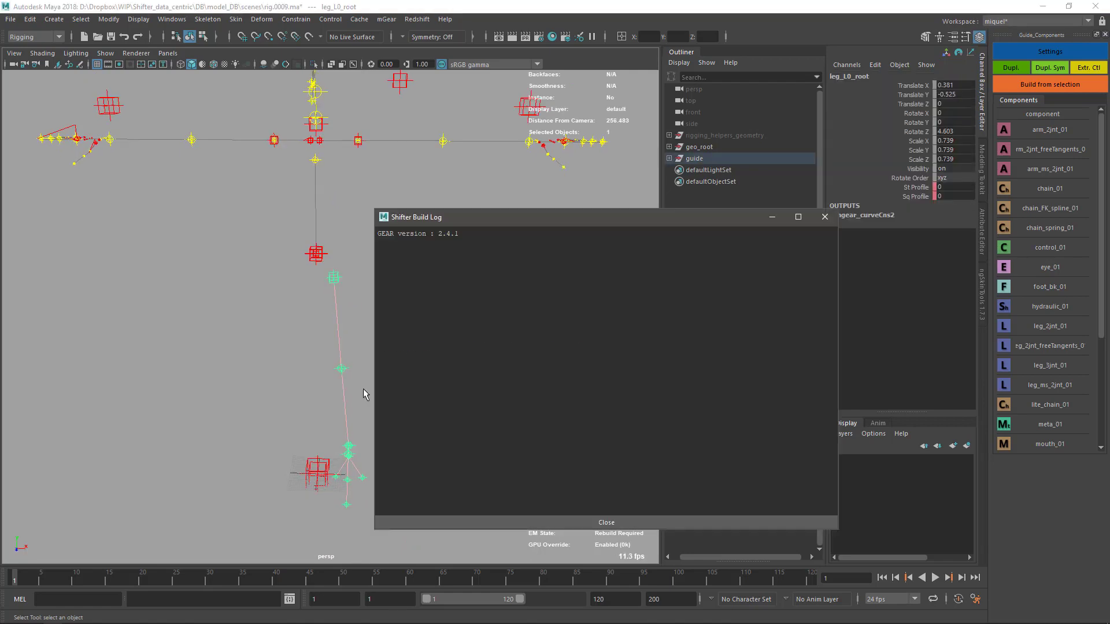
{"action": "left_click_drag", "start_coordinate": [342, 395], "coordinate": [335, 355], "text": "alt"}
{"action": "scroll", "coordinate": [344, 357], "scroll_direction": "up", "scroll_amount": 5}
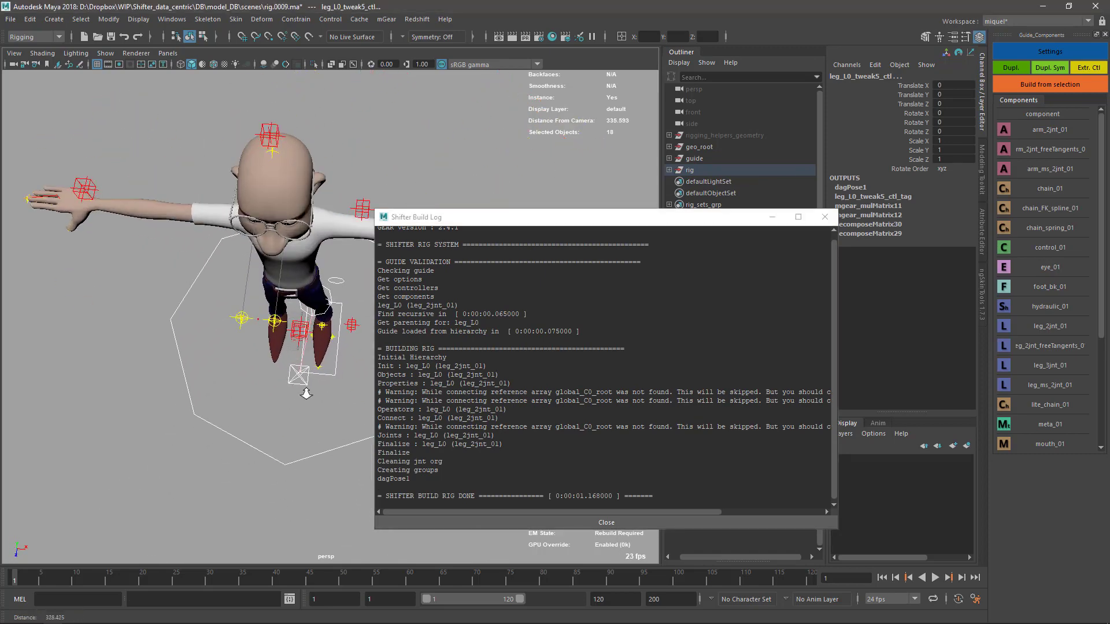
{"action": "left_click", "coordinate": [824, 216]}
Step: Compare the built left leg controls with the leg_L0_knee guide, and undo the leg build
{"action": "scroll", "coordinate": [370, 341], "scroll_direction": "up", "scroll_amount": 2}
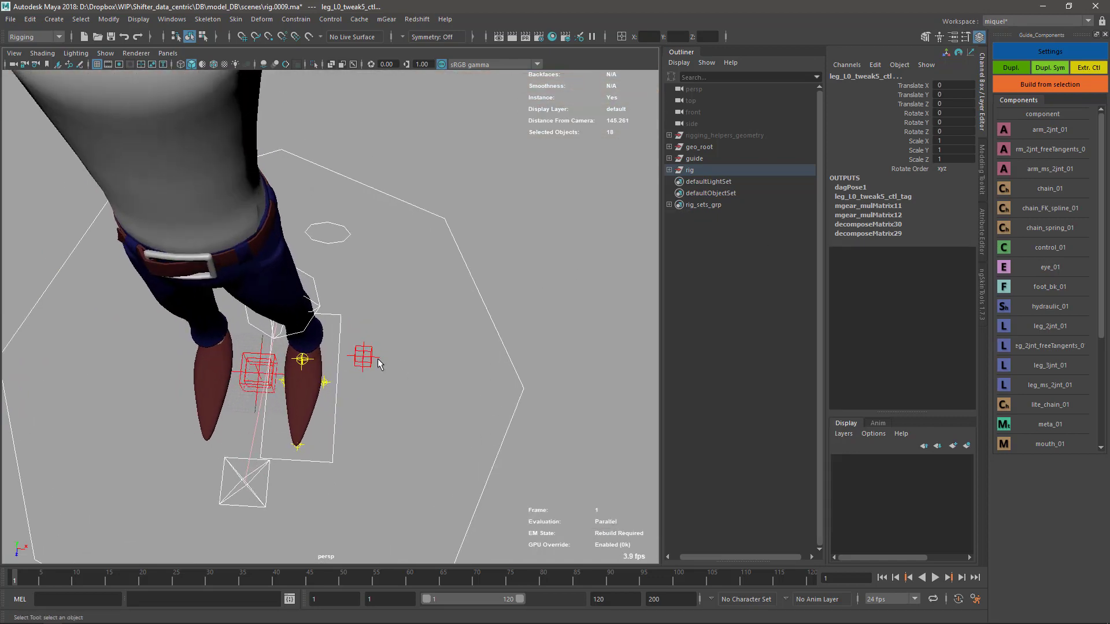
{"action": "key", "text": "alt+1"}
{"action": "left_click", "coordinate": [297, 302]}
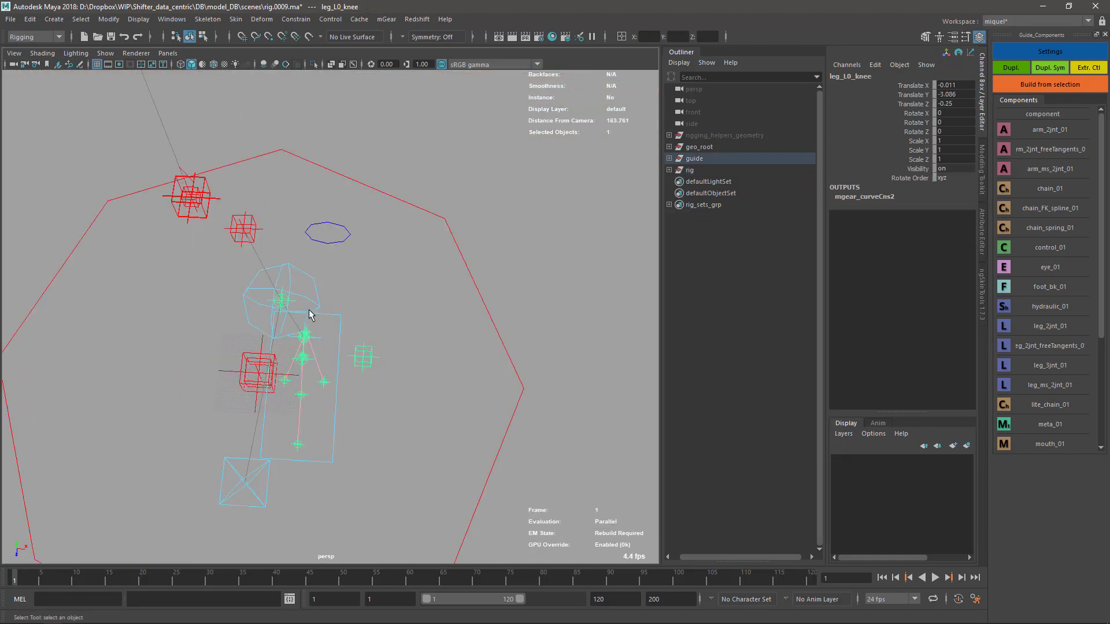
{"action": "key", "text": "ctrl+z"}
{"action": "key", "text": "ctrl+z"}
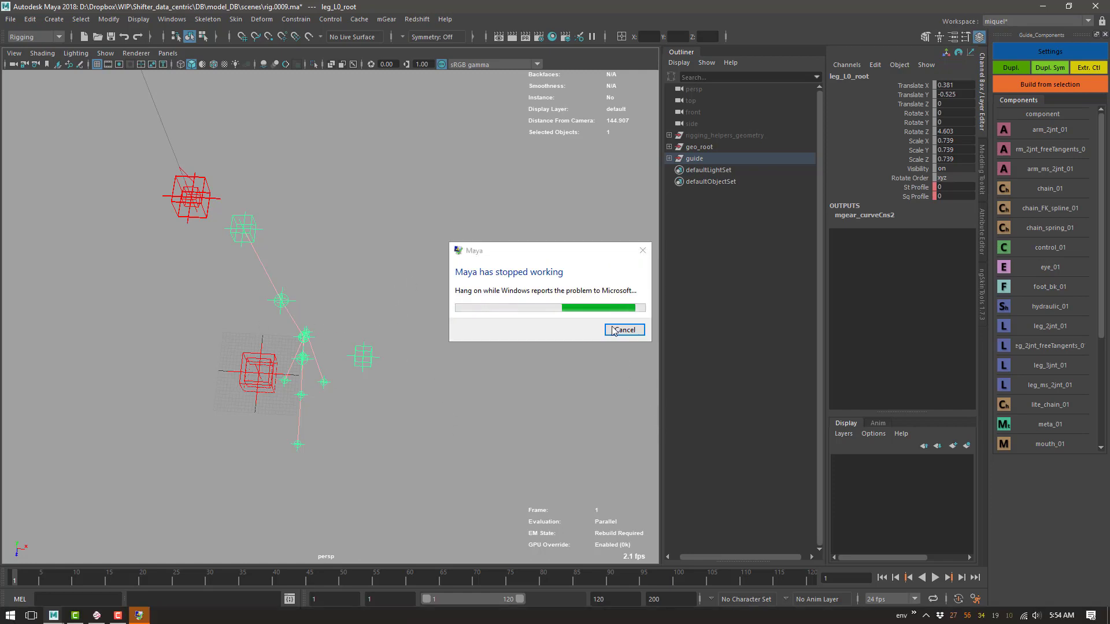
Step: Dismiss the crash dialog, minimize Mischief and restart Maya with maya2018.cmd from the desktop
{"action": "left_click", "coordinate": [614, 330]}
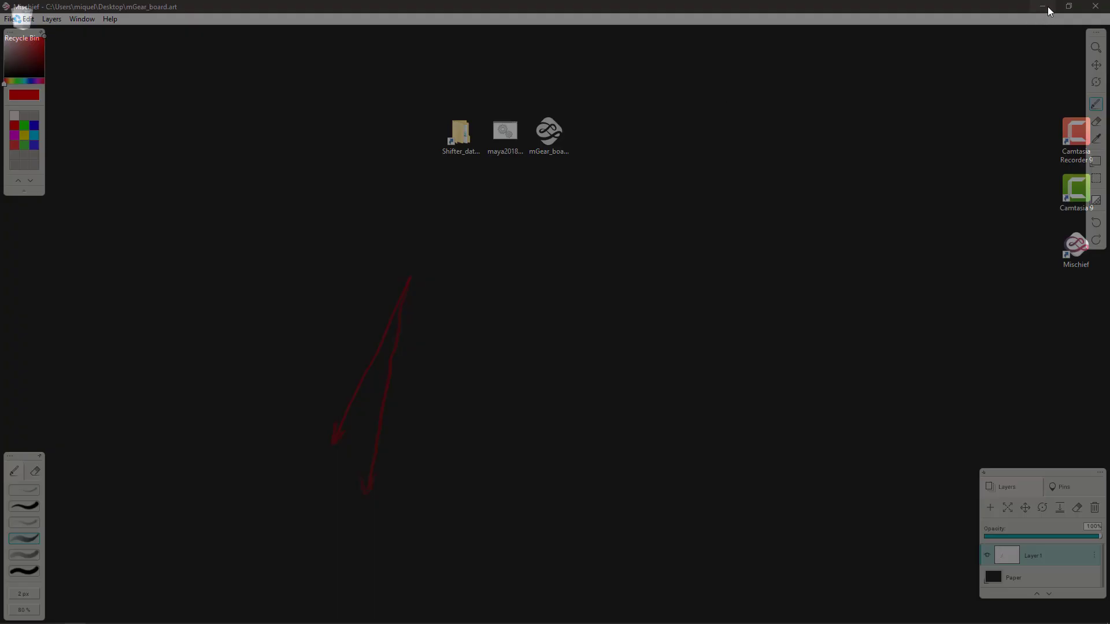
{"action": "left_click", "coordinate": [1043, 7]}
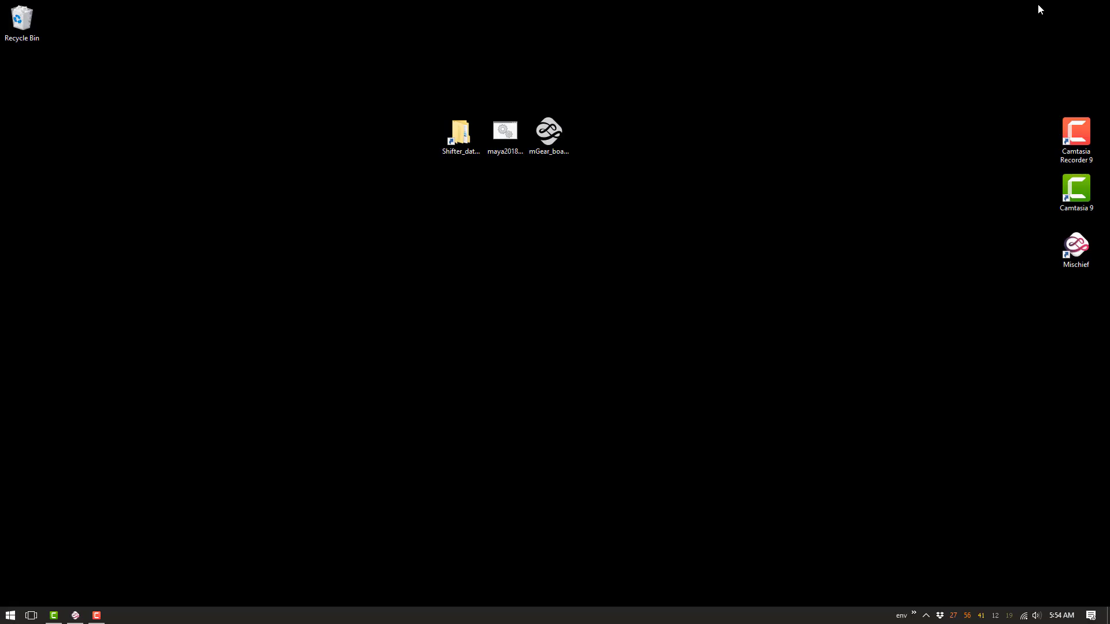
{"action": "left_click", "coordinate": [507, 137]}
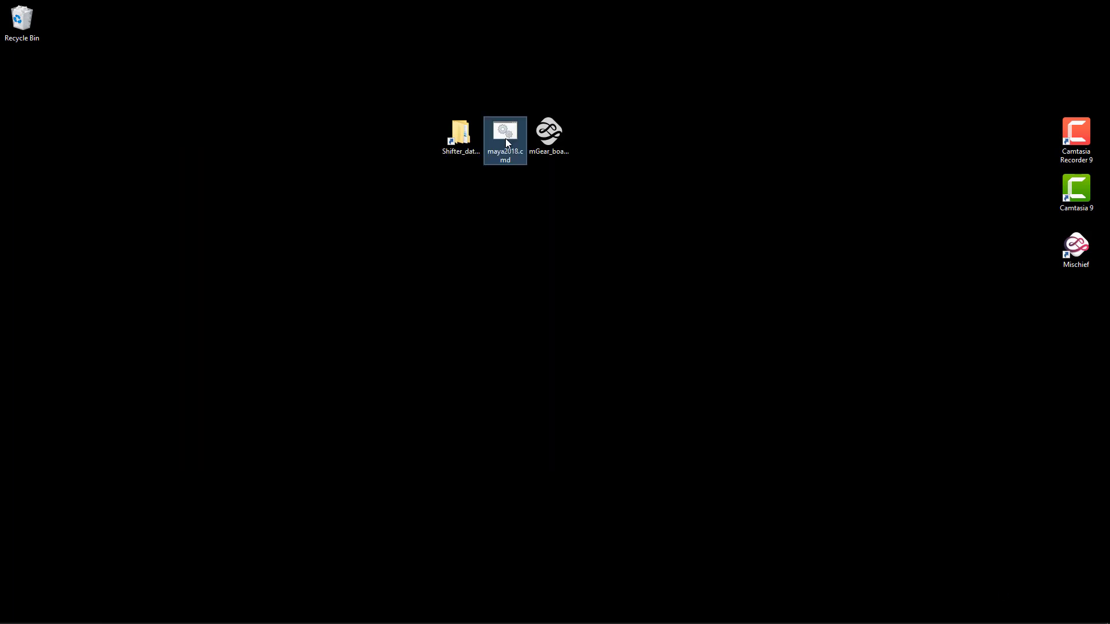
{"action": "left_click", "coordinate": [517, 461]}
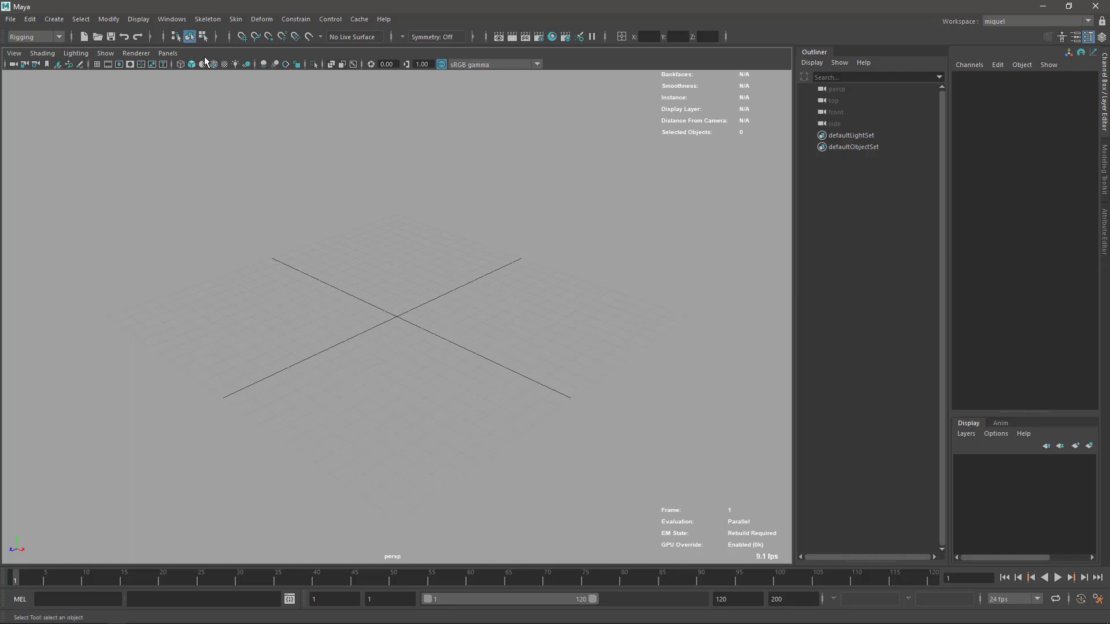
Step: Open the recent scene rig.0007.ma and view its rig and guide
{"action": "right_click", "coordinate": [99, 39]}
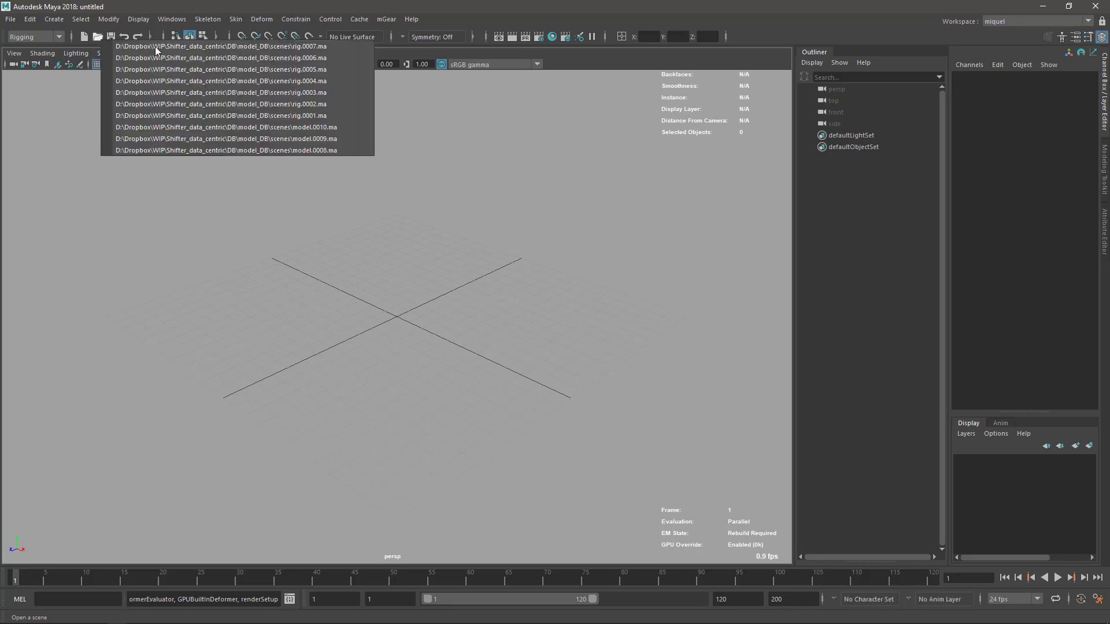
{"action": "left_click", "coordinate": [310, 48]}
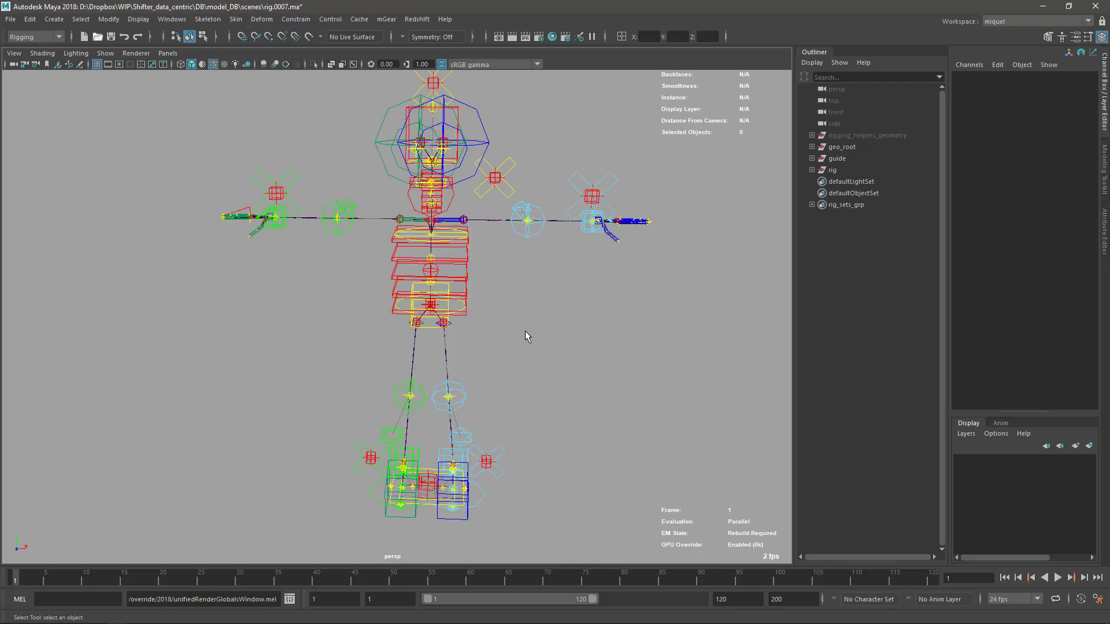
{"action": "left_click_drag", "start_coordinate": [574, 305], "coordinate": [542, 337], "text": "alt"}
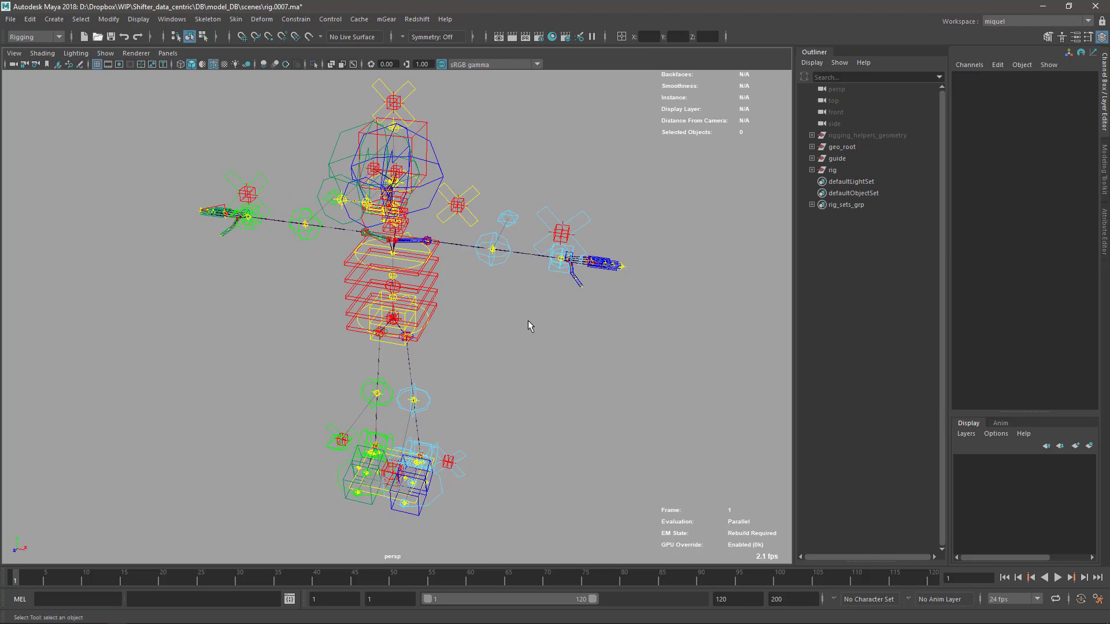
Step: Open the scene rig.0009.ma from the model_DB scenes folder
{"action": "key", "text": "ctrl+o"}
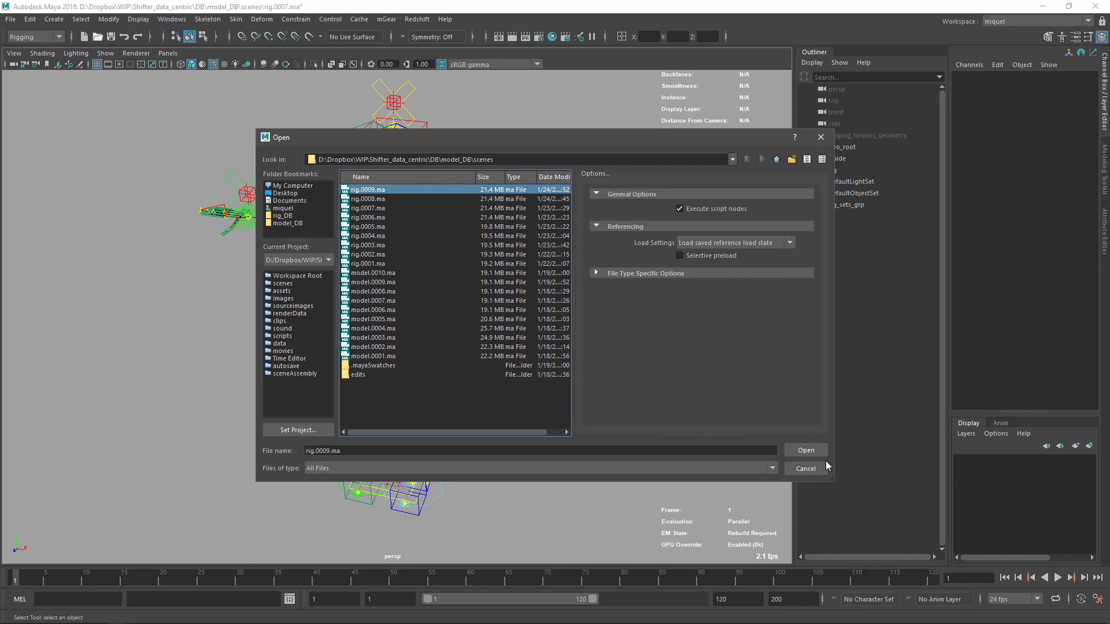
{"action": "left_click", "coordinate": [806, 450]}
{"action": "left_click", "coordinate": [552, 321]}
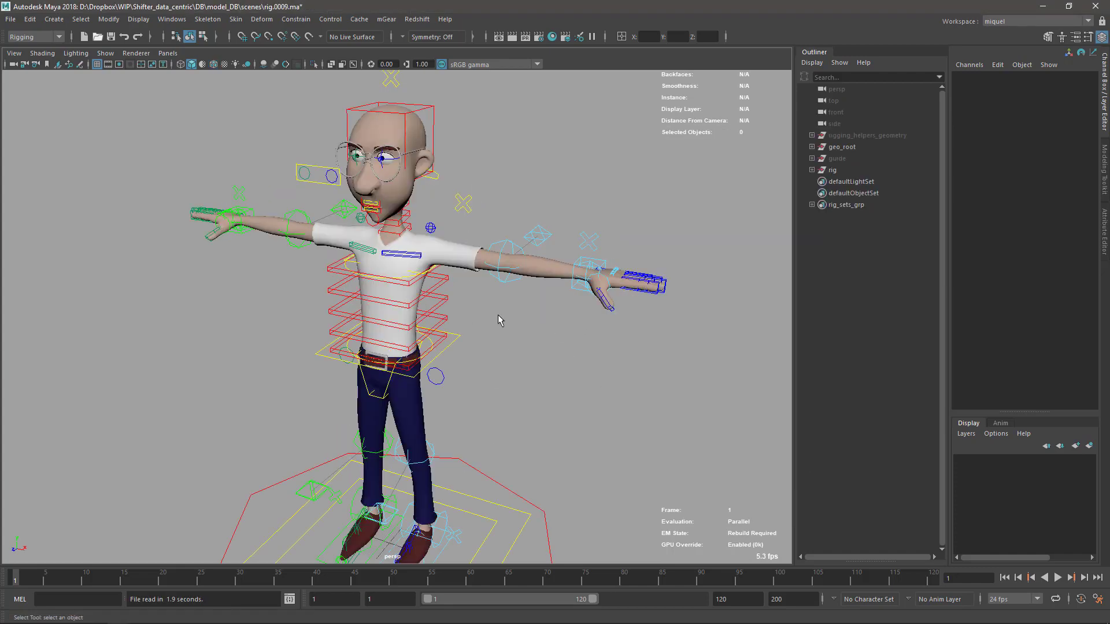
Step: Delete the rig group from the reopened scene
{"action": "left_click_drag", "start_coordinate": [498, 315], "coordinate": [577, 369], "text": "alt"}
{"action": "middle_click_drag", "start_coordinate": [577, 369], "coordinate": [539, 273], "text": "alt"}
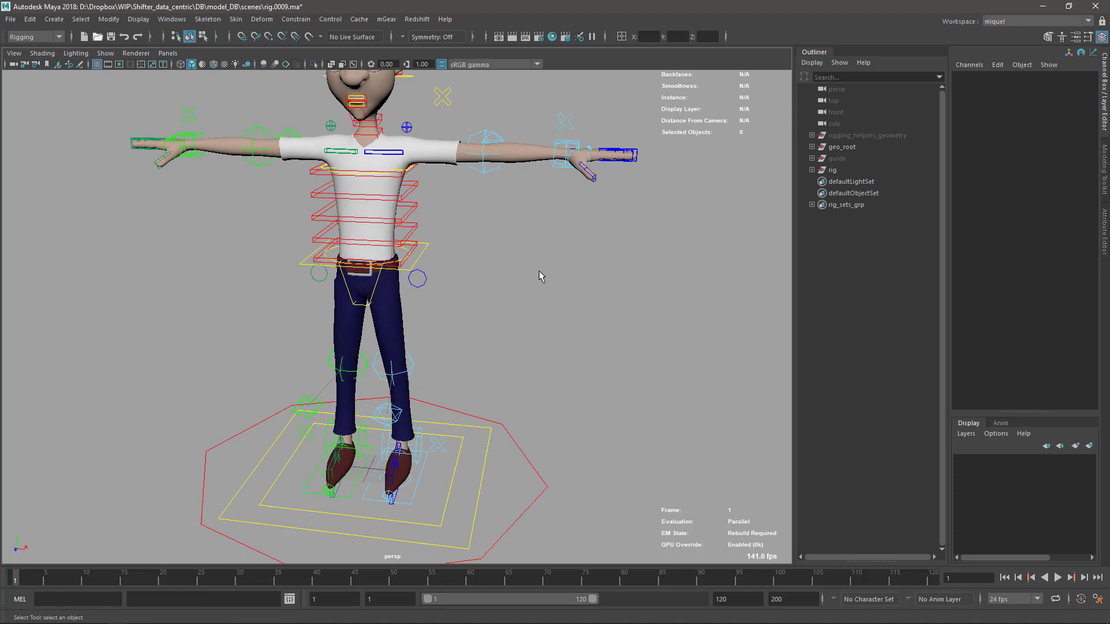
{"action": "left_click", "coordinate": [835, 170]}
{"action": "key", "text": "Delete"}
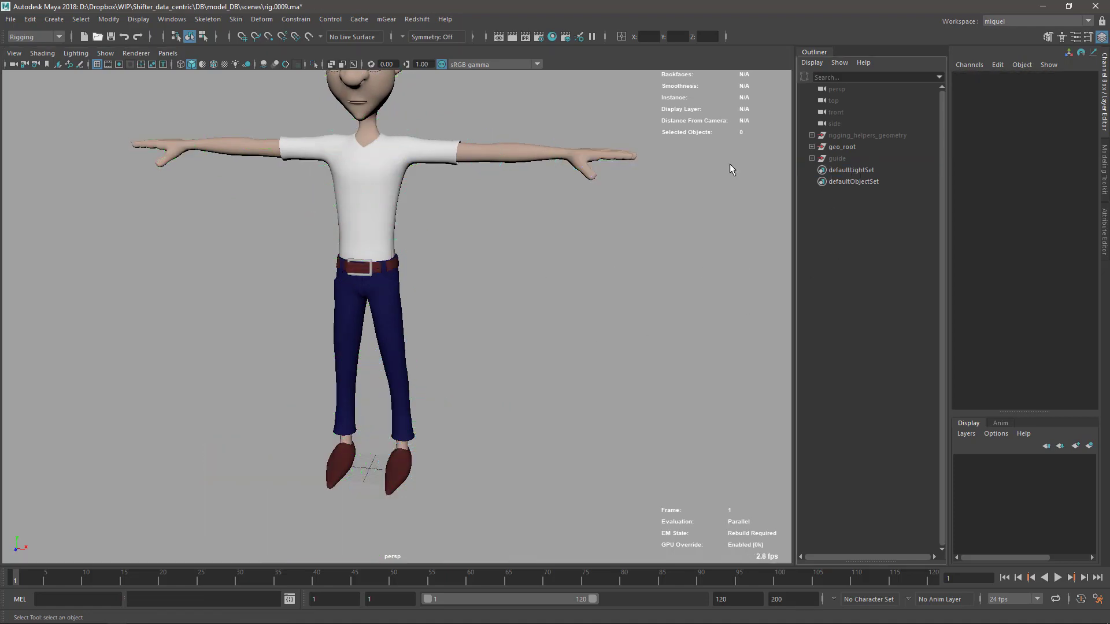
Step: Unhide the guide group in the reopened scene and isolate it around the legs
{"action": "left_click_drag", "start_coordinate": [587, 357], "coordinate": [461, 389], "text": "alt"}
{"action": "left_click", "coordinate": [836, 159]}
{"action": "key", "text": "shift+h"}
{"action": "key", "text": "ctrl+1"}
{"action": "scroll", "coordinate": [406, 312], "scroll_direction": "up", "scroll_amount": 3}
Step: Delete the right leg guide, keeping the left one, and select the leg_L0_knee locator
{"action": "left_click", "coordinate": [383, 262]}
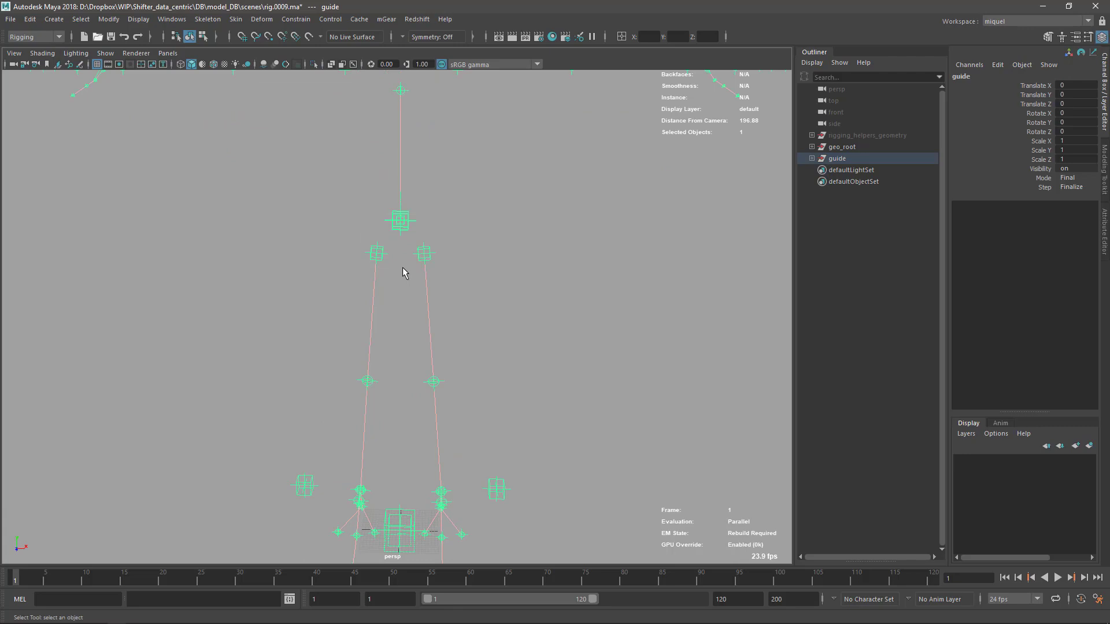
{"action": "left_click", "coordinate": [362, 308]}
{"action": "left_click_drag", "start_coordinate": [362, 307], "coordinate": [483, 353], "text": "alt"}
{"action": "left_click", "coordinate": [430, 309]}
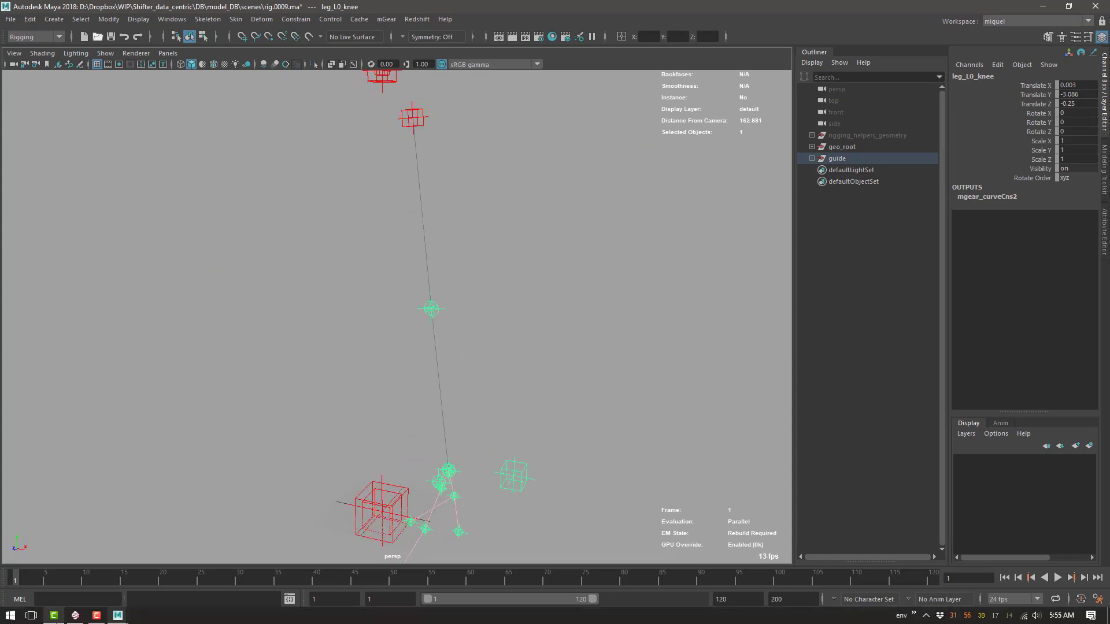
{"action": "left_click", "coordinate": [64, 617]}
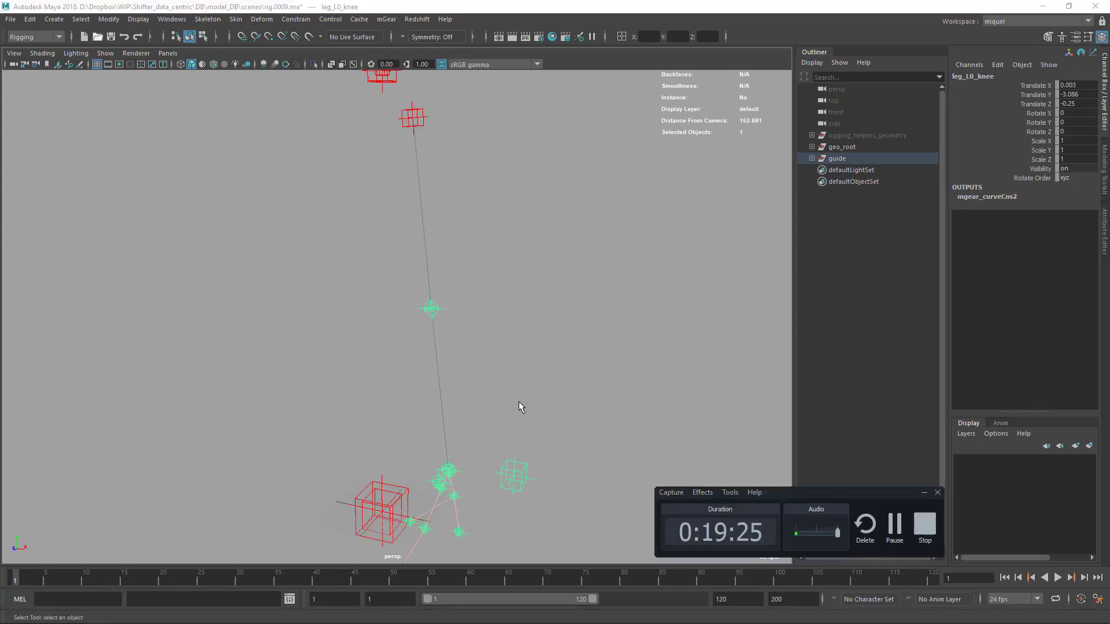
{"action": "left_click", "coordinate": [436, 376]}
{"action": "left_click", "coordinate": [923, 493]}
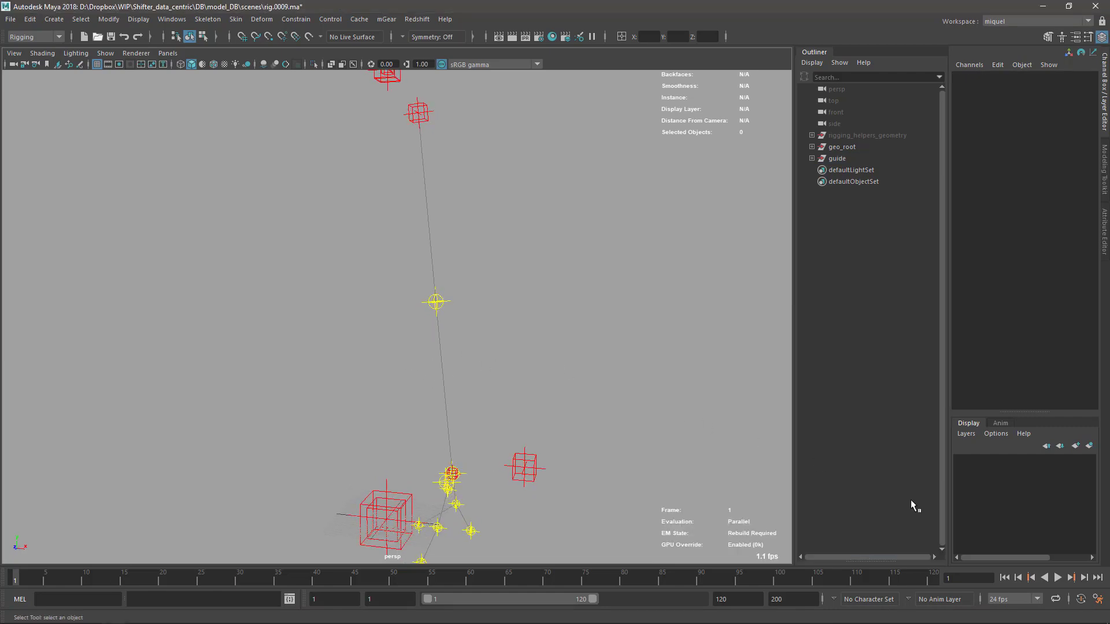
Step: Nudge the leg_L0_knee locator slightly along X to about -0.007
{"action": "left_click_drag", "start_coordinate": [533, 300], "coordinate": [505, 367], "text": "alt"}
{"action": "middle_click_drag", "start_coordinate": [506, 366], "coordinate": [513, 285], "text": "alt"}
{"action": "left_click_drag", "start_coordinate": [513, 285], "coordinate": [515, 292], "text": "alt"}
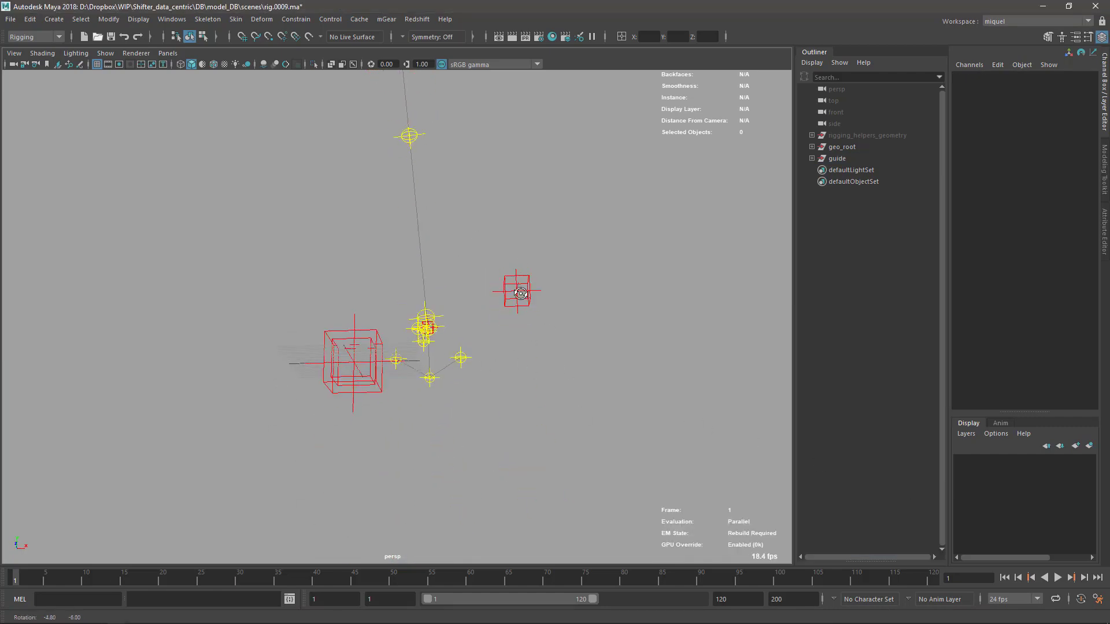
{"action": "middle_click_drag", "start_coordinate": [509, 202], "coordinate": [500, 247], "text": "alt"}
{"action": "left_click_drag", "start_coordinate": [500, 248], "coordinate": [458, 347], "text": "alt"}
{"action": "left_click", "coordinate": [422, 234]}
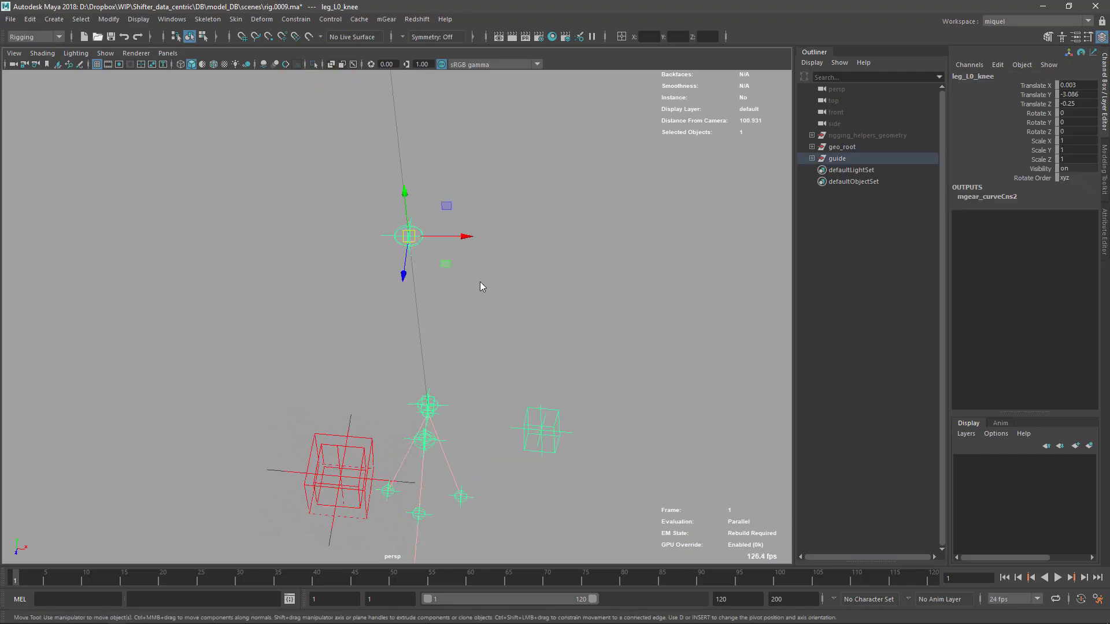
{"action": "key", "text": "w"}
{"action": "left_click", "coordinate": [478, 282]}
{"action": "left_click_drag", "start_coordinate": [463, 238], "coordinate": [463, 244]}
Step: Build a test rig with Shifter from the leg_L0_root guide and move the build log off the leg
{"action": "scroll", "coordinate": [406, 175], "scroll_direction": "down", "scroll_amount": 4}
{"action": "key", "text": "q"}
{"action": "left_click", "coordinate": [407, 176]}
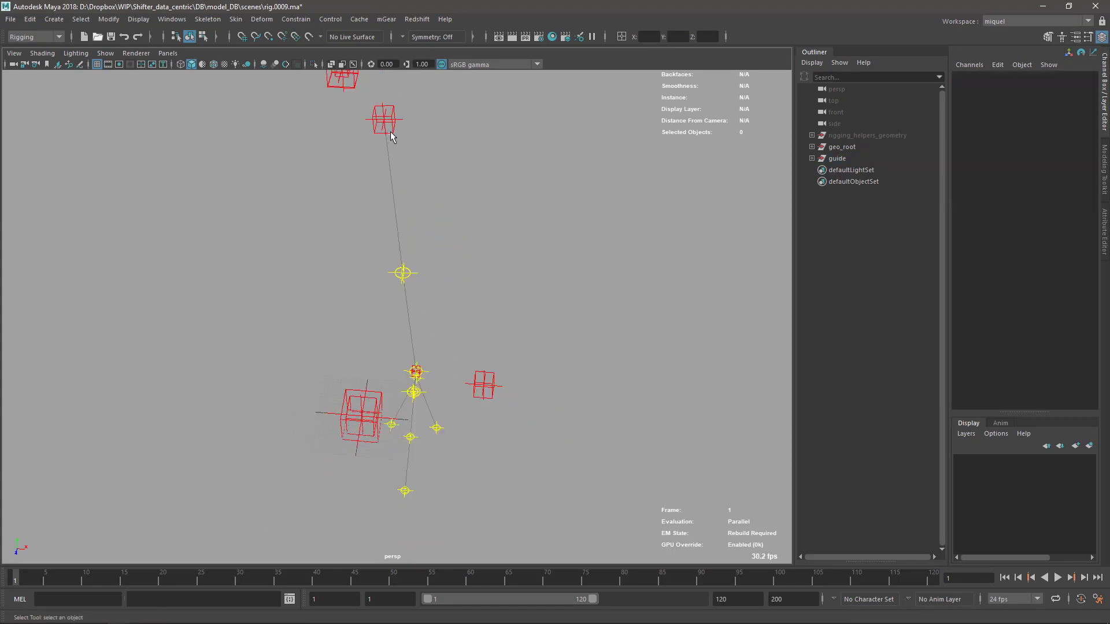
{"action": "left_click", "coordinate": [394, 134]}
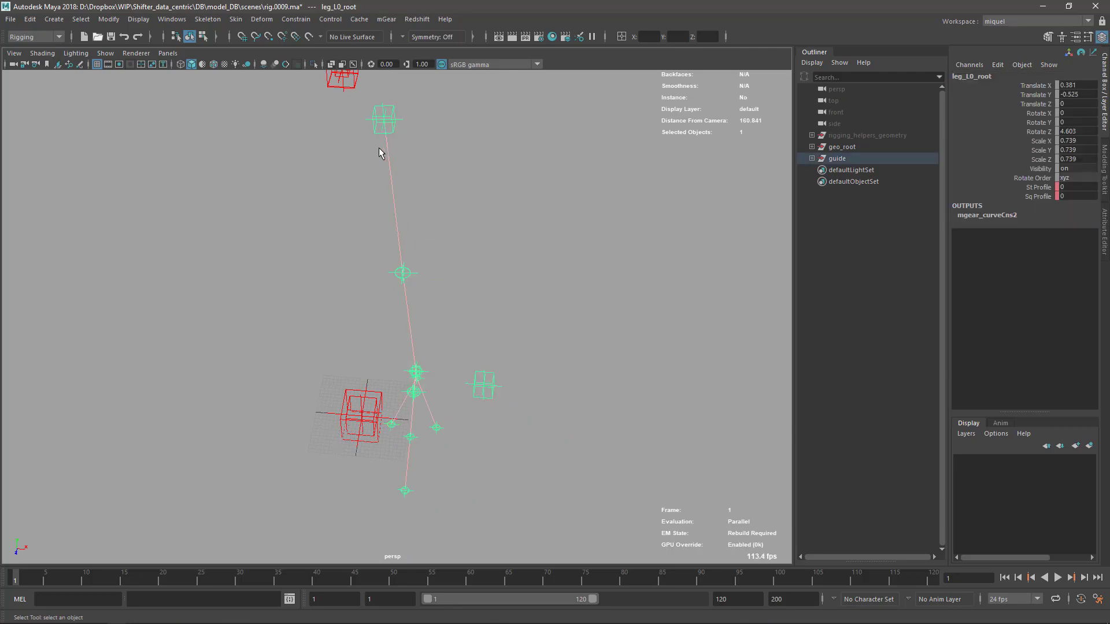
{"action": "key", "text": "g"}
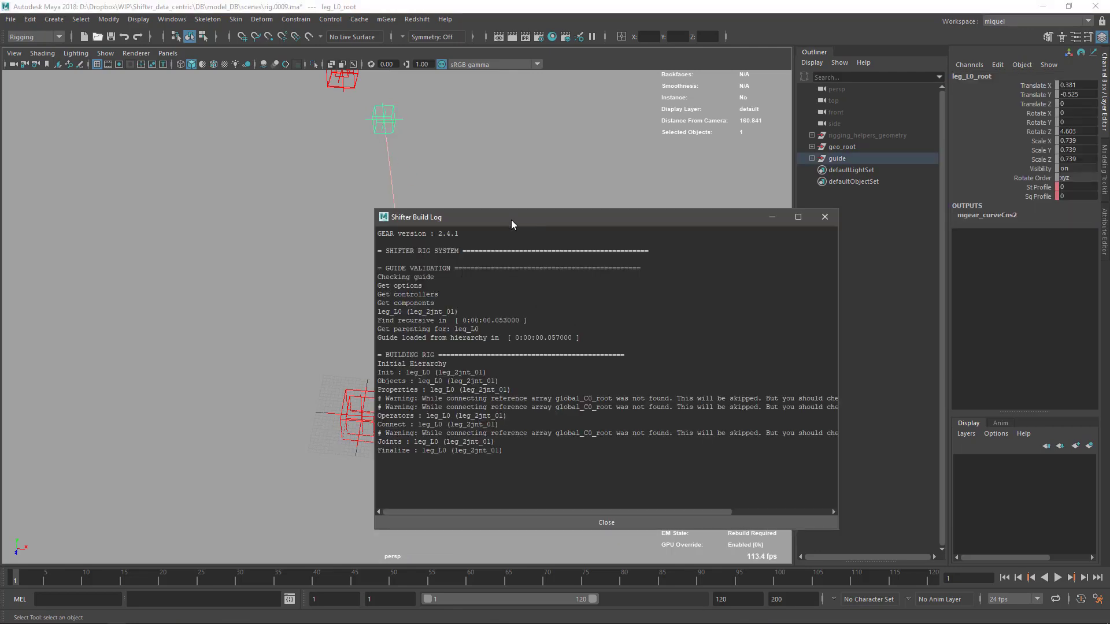
{"action": "left_click_drag", "start_coordinate": [519, 220], "coordinate": [710, 168]}
{"action": "left_click", "coordinate": [454, 368]}
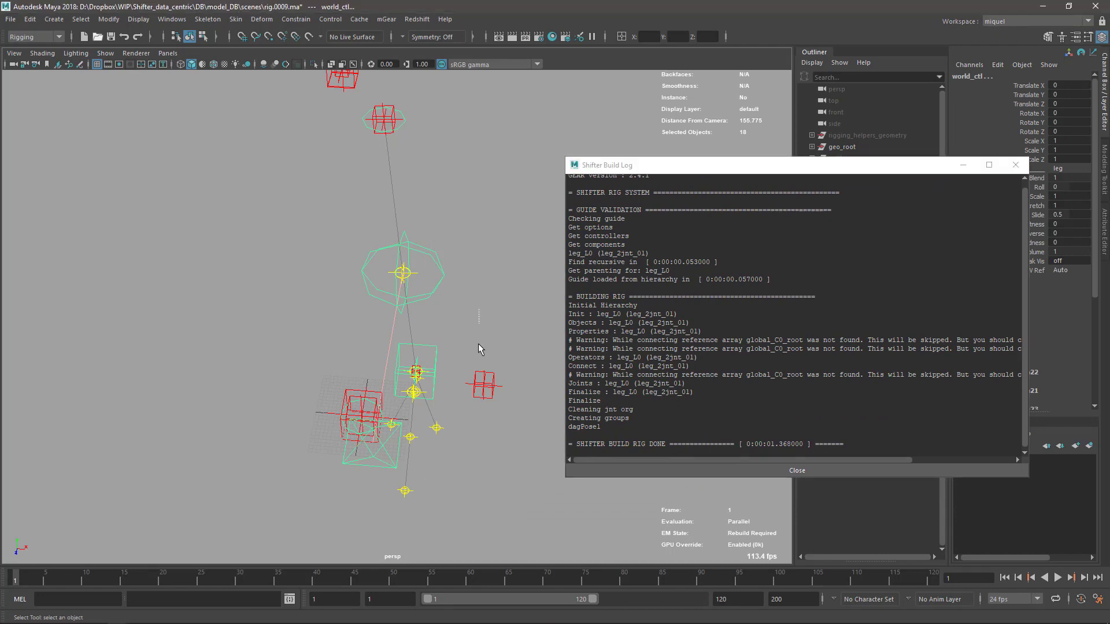
{"action": "left_click_drag", "start_coordinate": [459, 378], "coordinate": [449, 379], "text": "alt"}
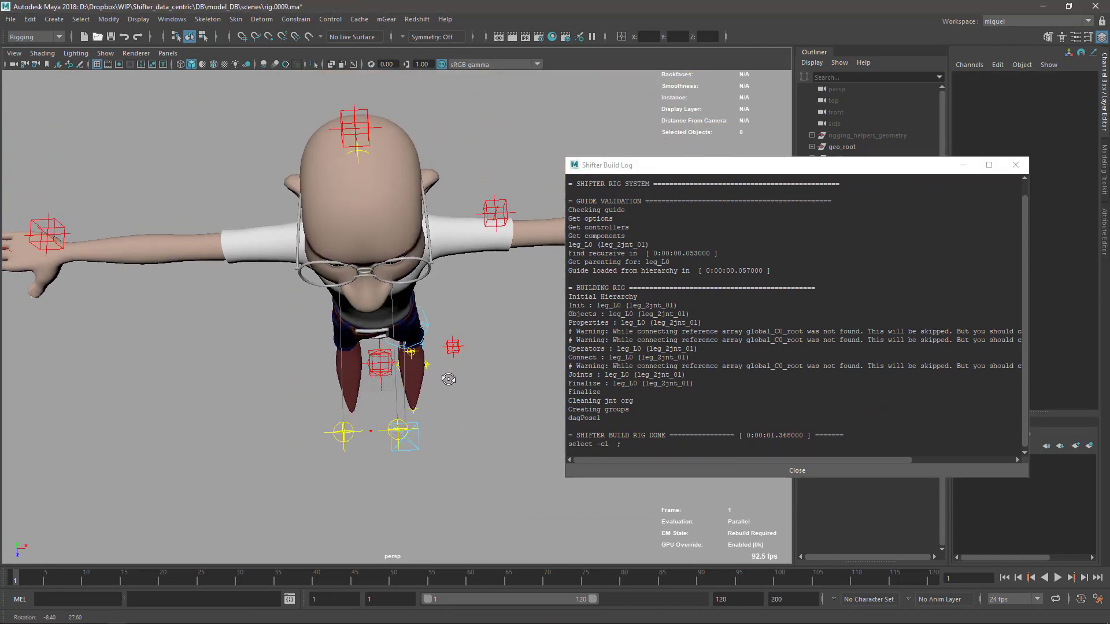
Step: Close the build log and delete the test rig group, keeping the guide
{"action": "left_click", "coordinate": [1015, 164]}
{"action": "left_click", "coordinate": [835, 159]}
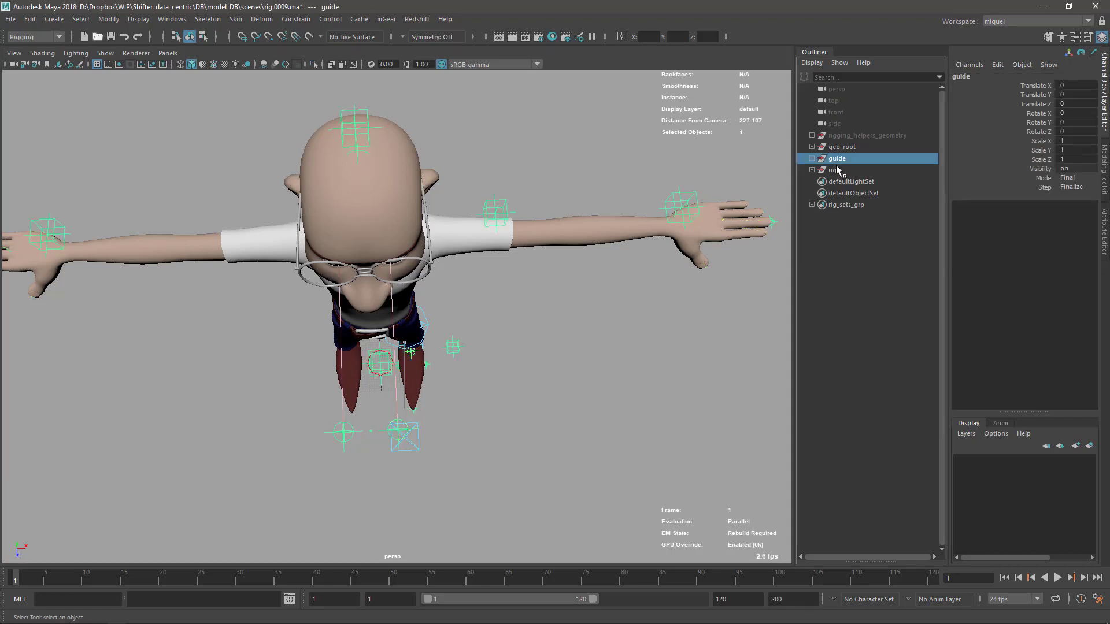
{"action": "left_click", "coordinate": [835, 171]}
{"action": "key", "text": "Delete"}
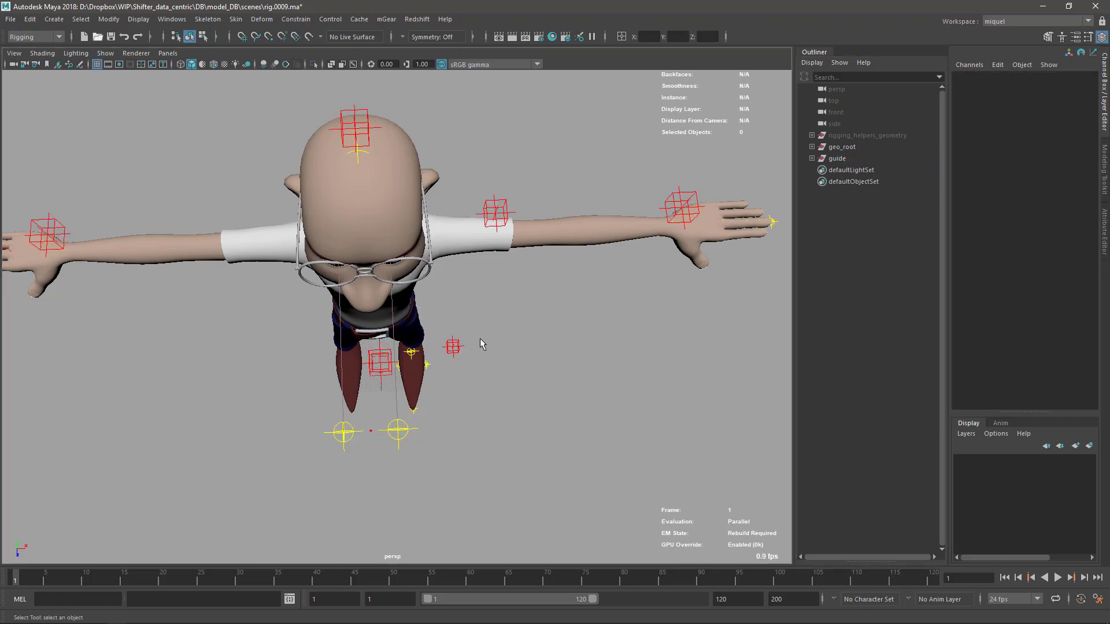
Step: Isolate the leg guide from the character geometry again and nudge leg_L0_knee along X to about 0.007
{"action": "left_click_drag", "start_coordinate": [480, 338], "coordinate": [482, 397], "text": "alt"}
{"action": "right_click_drag", "start_coordinate": [483, 399], "coordinate": [500, 403], "text": "alt"}
{"action": "key", "text": "alt+1"}
{"action": "left_click", "coordinate": [410, 303]}
{"action": "key", "text": "w"}
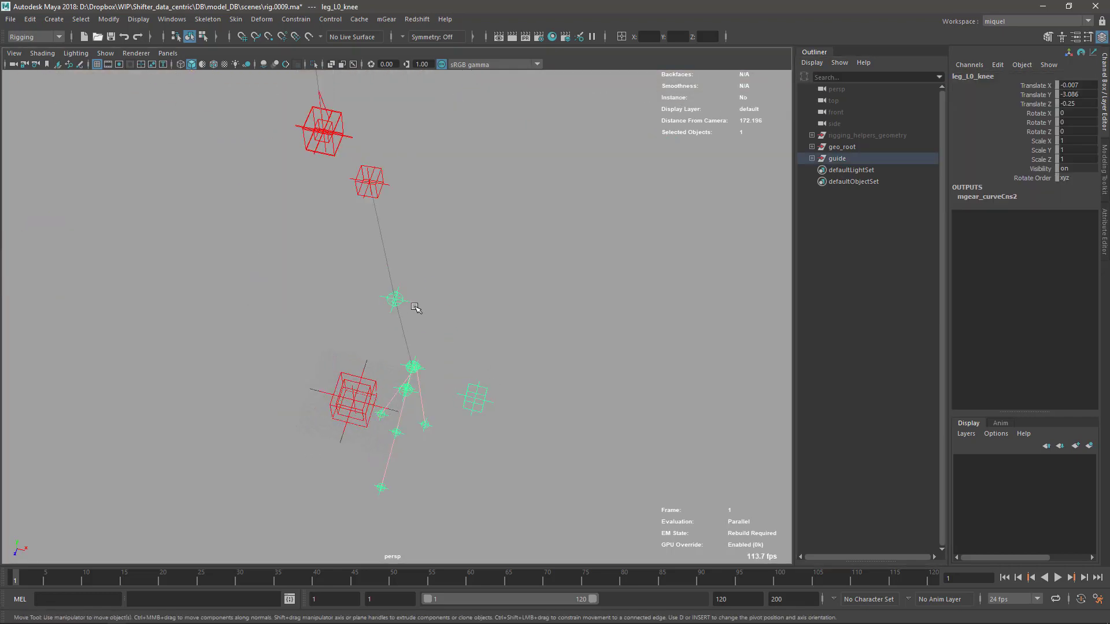
{"action": "key", "text": "w"}
{"action": "left_click", "coordinate": [431, 307]}
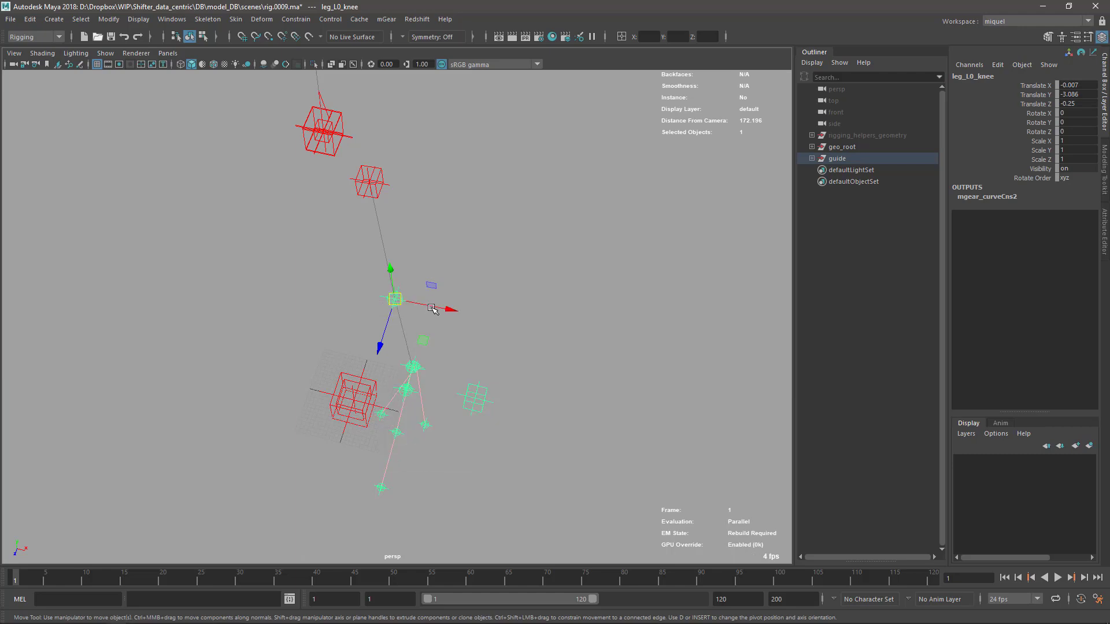
{"action": "left_click_drag", "start_coordinate": [429, 306], "coordinate": [430, 314]}
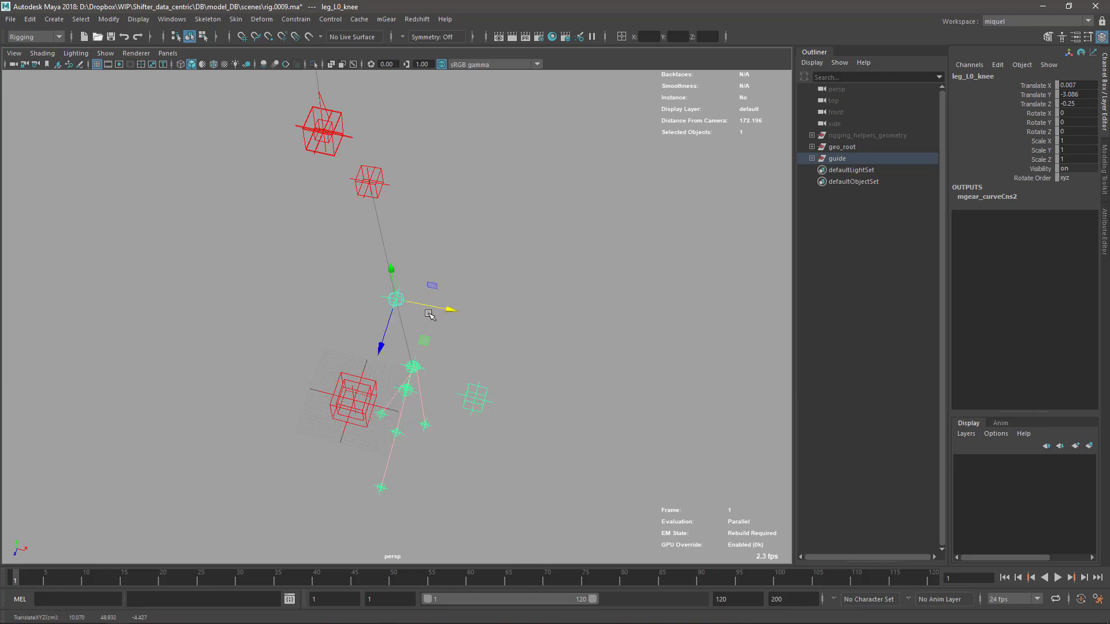
Step: Rebuild the test rig from the leg_L0_root guide with the adjusted knee position
{"action": "left_click", "coordinate": [837, 158]}
{"action": "key", "text": "Down"}
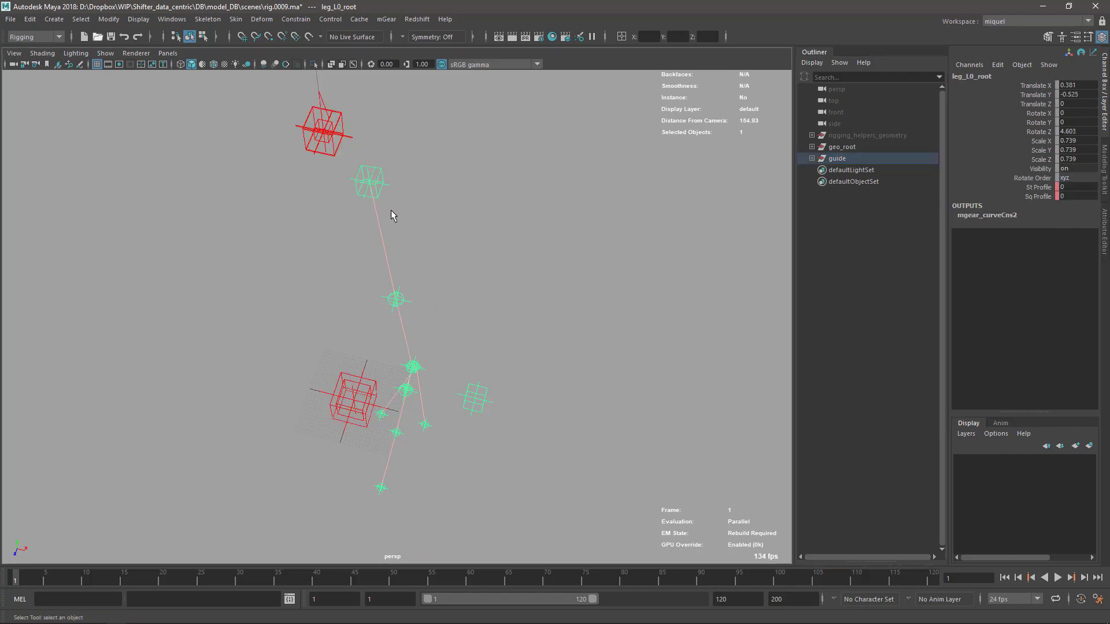
{"action": "key", "text": "g"}
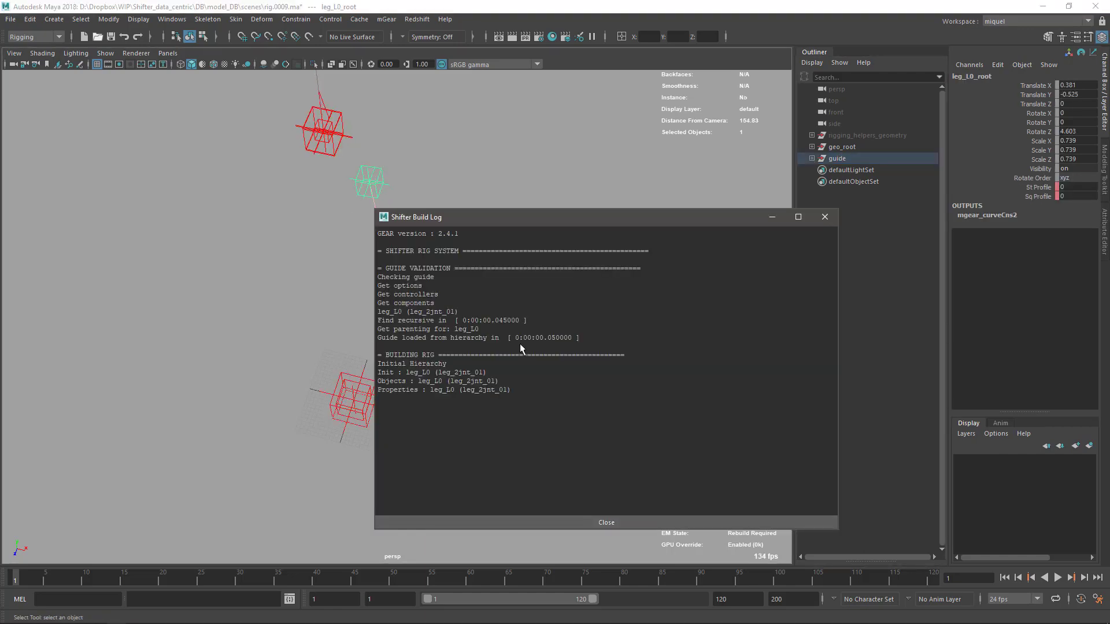
{"action": "left_click_drag", "start_coordinate": [470, 218], "coordinate": [752, 167]}
{"action": "left_click_drag", "start_coordinate": [416, 312], "coordinate": [461, 317], "text": "alt"}
{"action": "left_click_drag", "start_coordinate": [906, 174], "coordinate": [606, 239]}
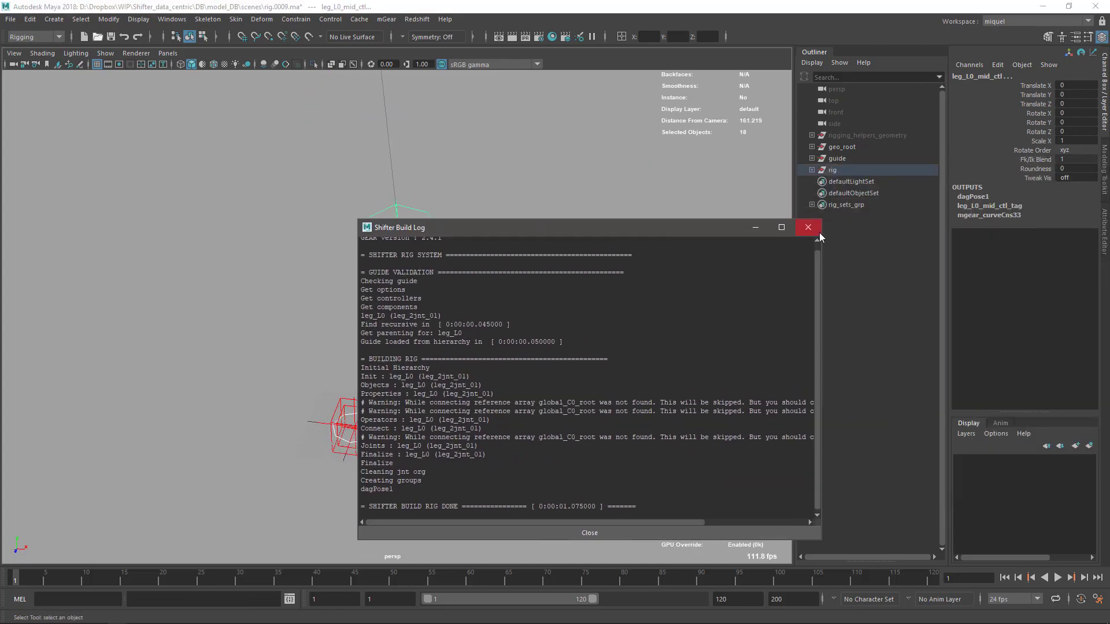
Step: Examine the rebuilt knee and pole vector controls from several angles and delete the rig group
{"action": "left_click", "coordinate": [813, 230]}
{"action": "left_click_drag", "start_coordinate": [709, 258], "coordinate": [623, 261], "text": "alt"}
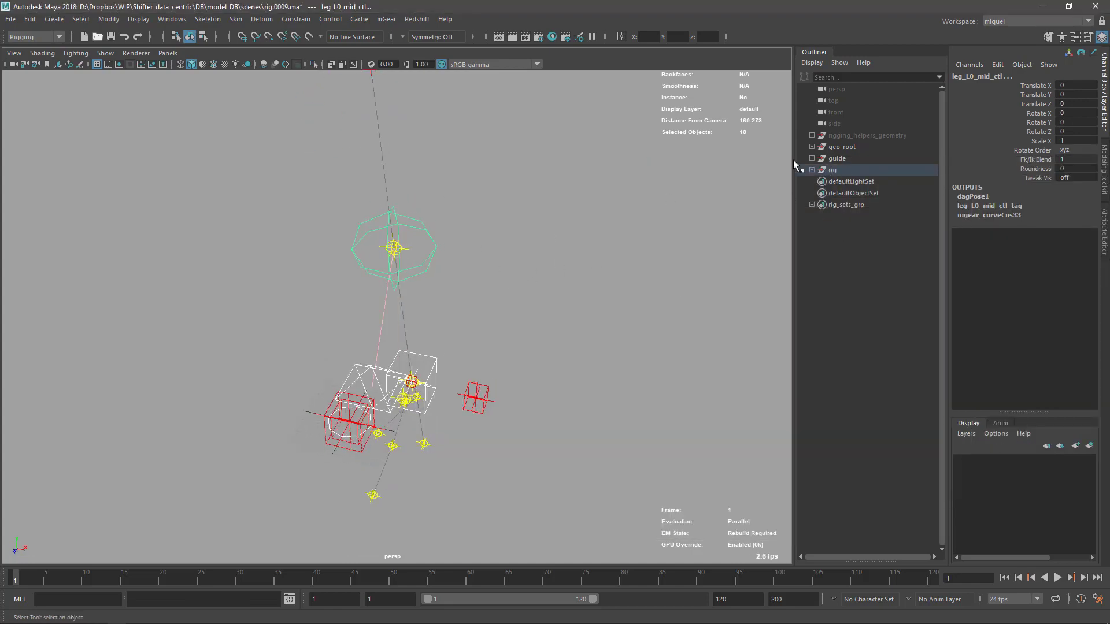
{"action": "left_click_drag", "start_coordinate": [578, 231], "coordinate": [350, 98], "text": "alt"}
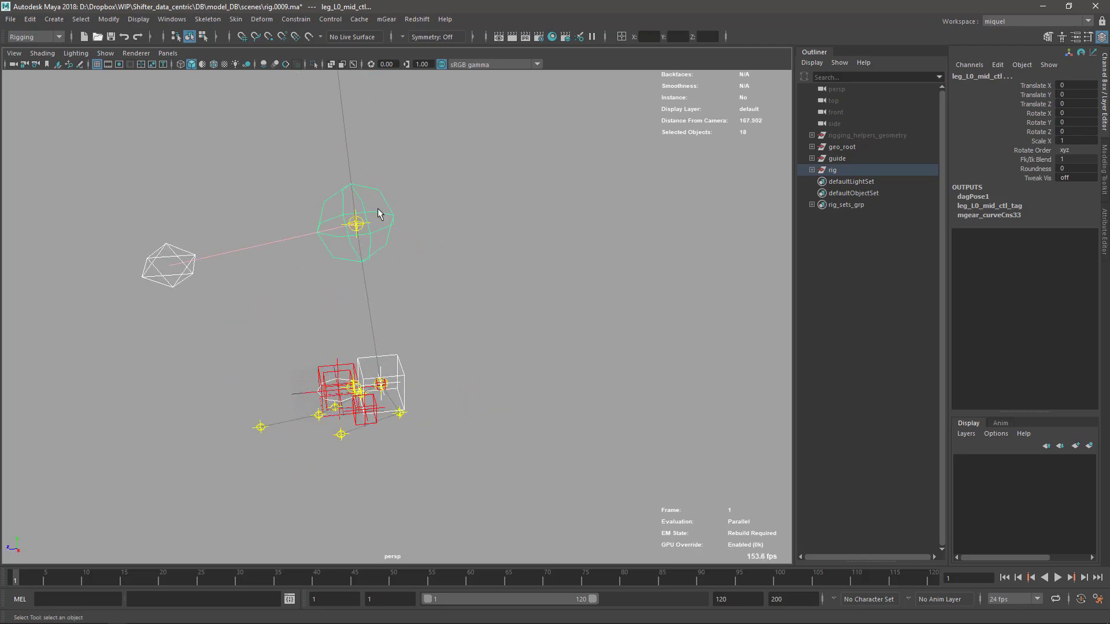
{"action": "left_click_drag", "start_coordinate": [379, 213], "coordinate": [415, 307], "text": "alt"}
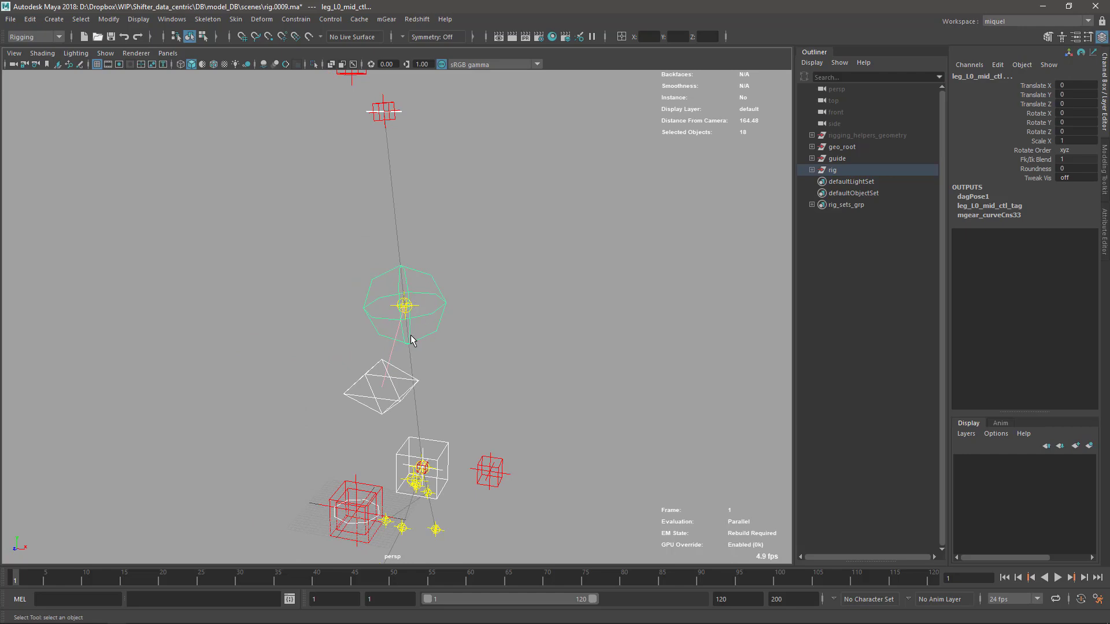
{"action": "left_click_drag", "start_coordinate": [497, 375], "coordinate": [459, 280], "text": "alt"}
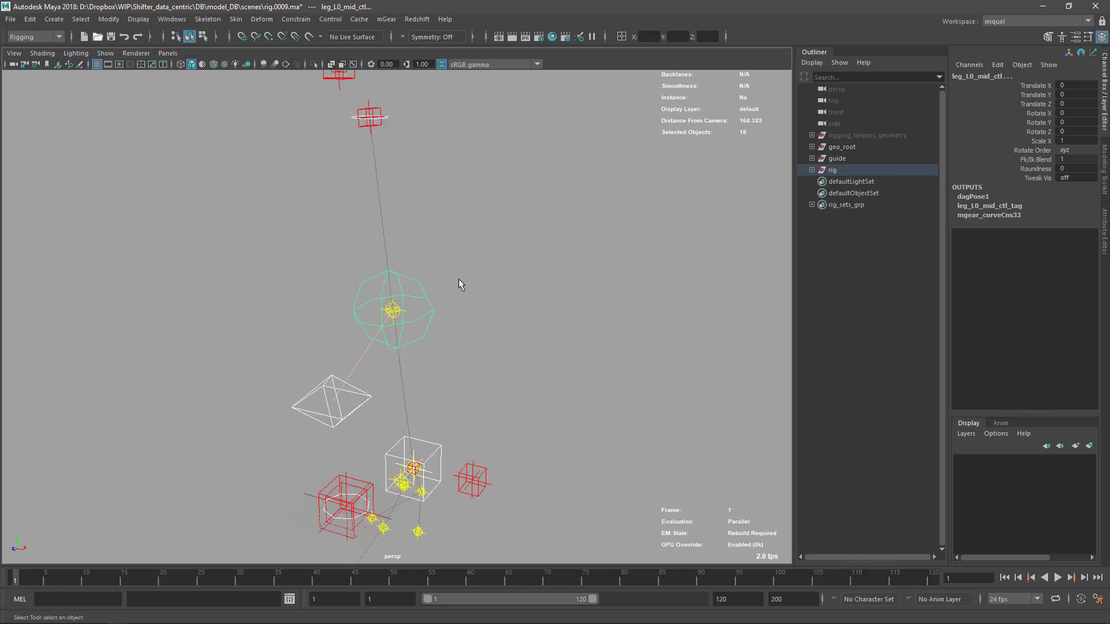
{"action": "left_click", "coordinate": [831, 169]}
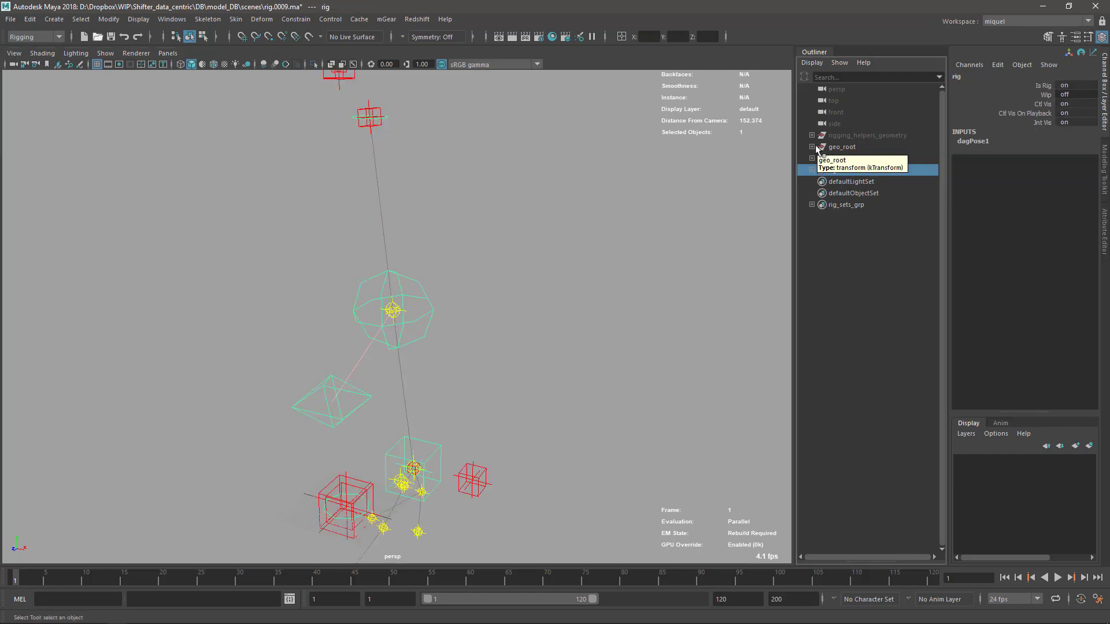
{"action": "key", "text": "Delete"}
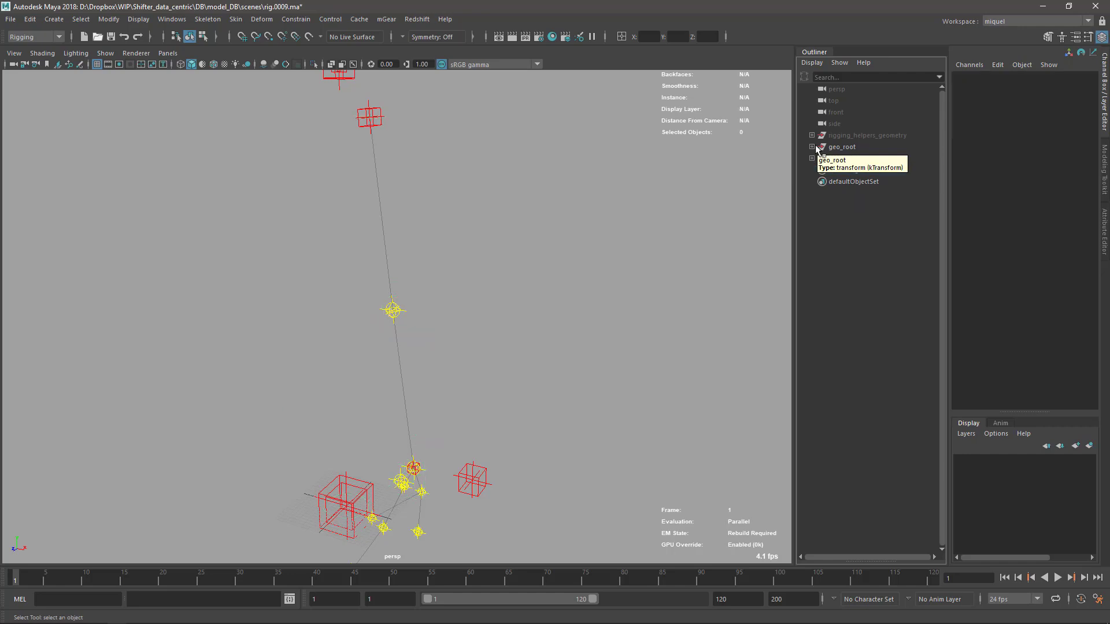
Step: Unparent the foot_L0_root and legUI_L0_root guides from the left leg guide to the scene's top level
{"action": "left_click_drag", "start_coordinate": [504, 332], "coordinate": [434, 387], "text": "alt"}
{"action": "left_click", "coordinate": [439, 287]}
{"action": "scroll", "coordinate": [436, 461], "scroll_direction": "up", "scroll_amount": 5}
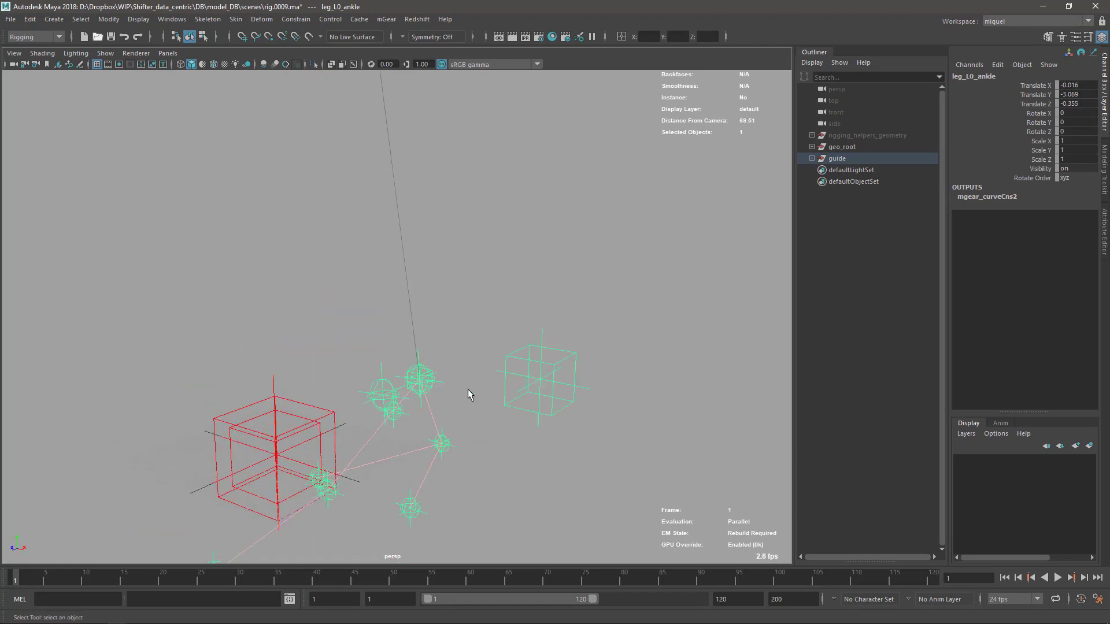
{"action": "scroll", "coordinate": [469, 395], "scroll_direction": "up", "scroll_amount": 4}
{"action": "left_click", "coordinate": [413, 325]}
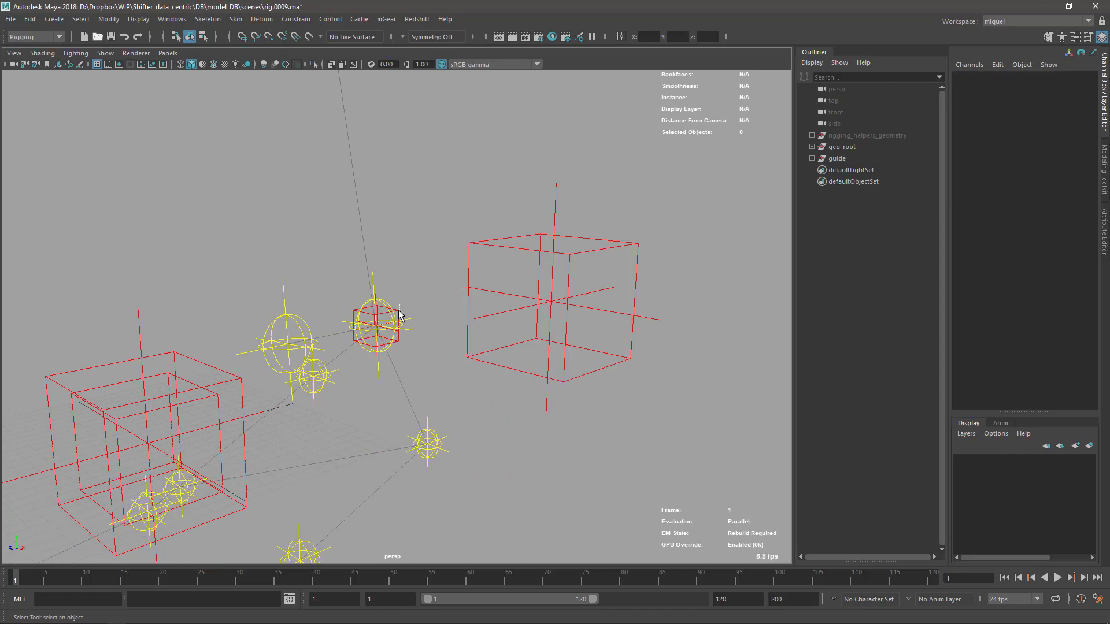
{"action": "left_click", "coordinate": [397, 316]}
{"action": "scroll", "coordinate": [380, 384], "scroll_direction": "down", "scroll_amount": 5}
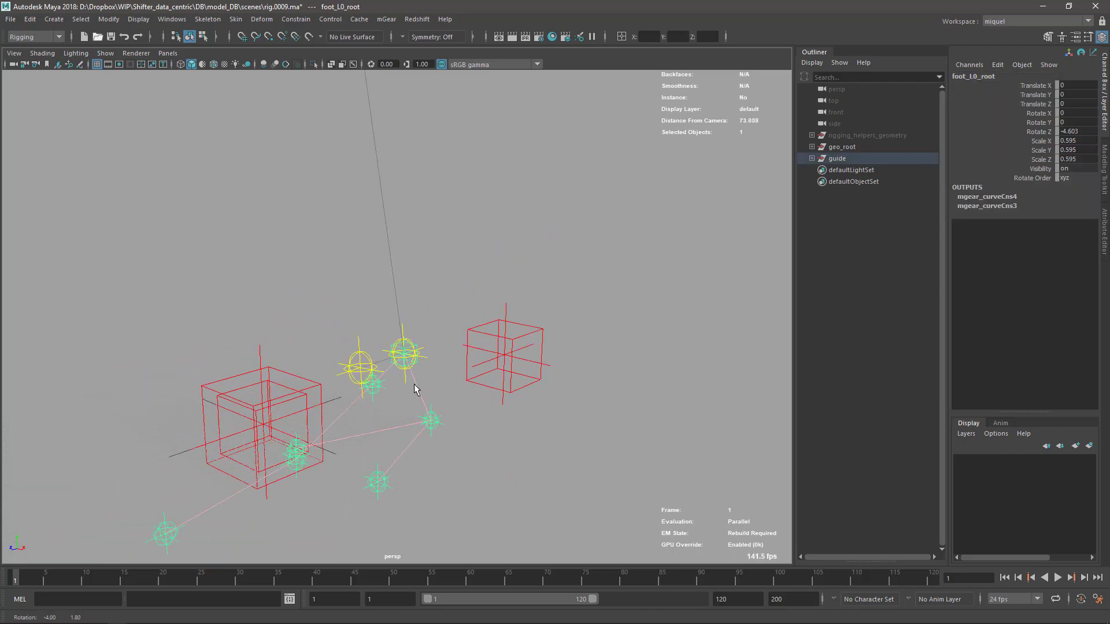
{"action": "left_click", "coordinate": [492, 319], "text": "shift"}
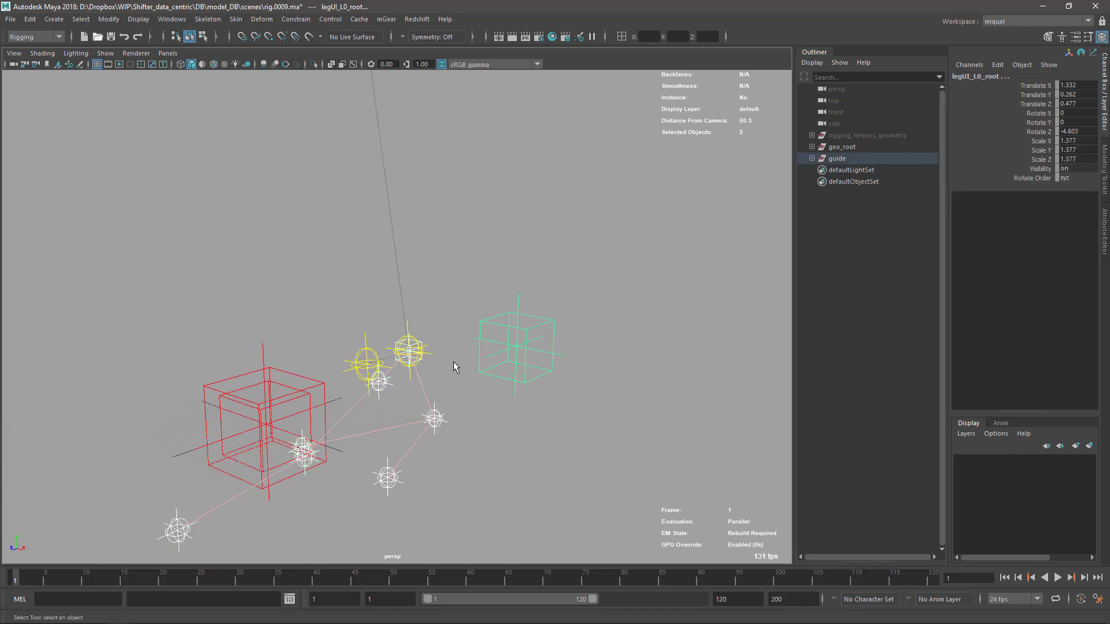
{"action": "key", "text": "shift+p"}
Step: Reset the transforms of the leg_L0_ankle and leg_L0_knee locators to zero
{"action": "scroll", "coordinate": [395, 362], "scroll_direction": "down", "scroll_amount": 5}
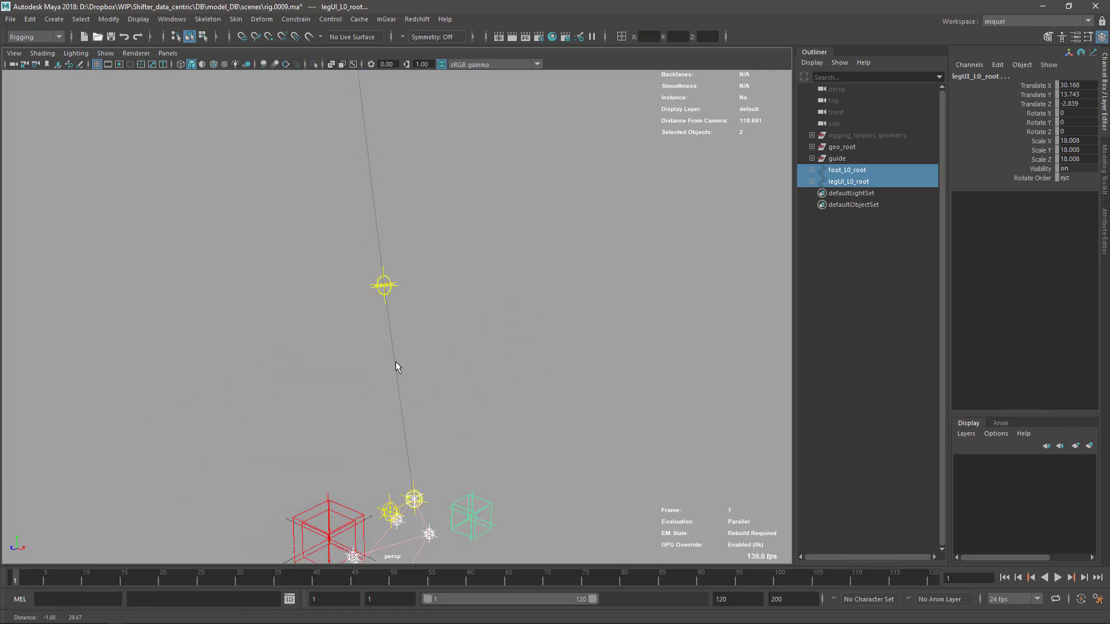
{"action": "left_click", "coordinate": [393, 287]}
{"action": "key", "text": "w"}
{"action": "left_click_drag", "start_coordinate": [479, 318], "coordinate": [448, 422]}
{"action": "key", "text": "q"}
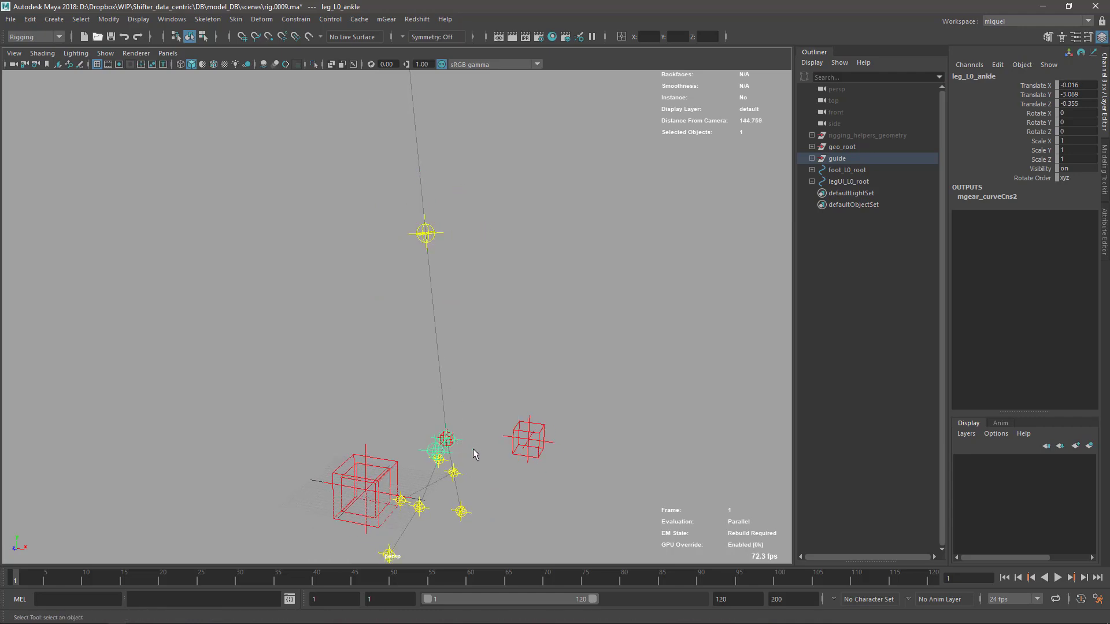
{"action": "left_click_drag", "start_coordinate": [473, 299], "coordinate": [400, 274], "text": "alt"}
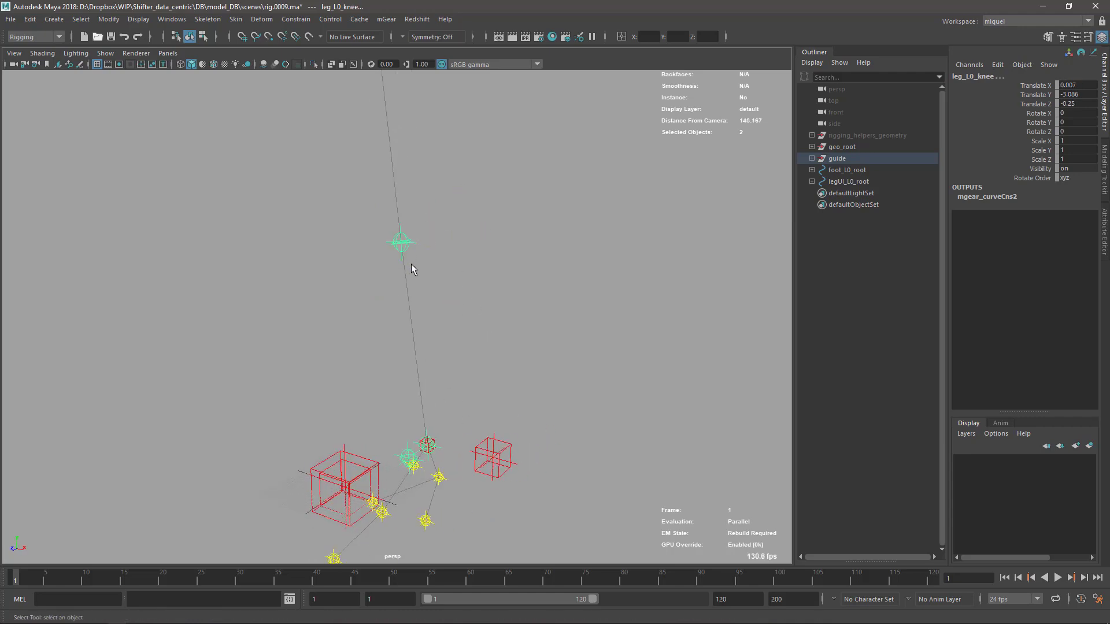
{"action": "key", "text": "ctrl+shift+r"}
Step: Move the knee and ankle locators together straight down along local Y to about -3.001
{"action": "middle_click_drag", "start_coordinate": [423, 272], "coordinate": [435, 344], "text": "alt"}
{"action": "left_click_drag", "start_coordinate": [436, 344], "coordinate": [457, 301], "text": "alt"}
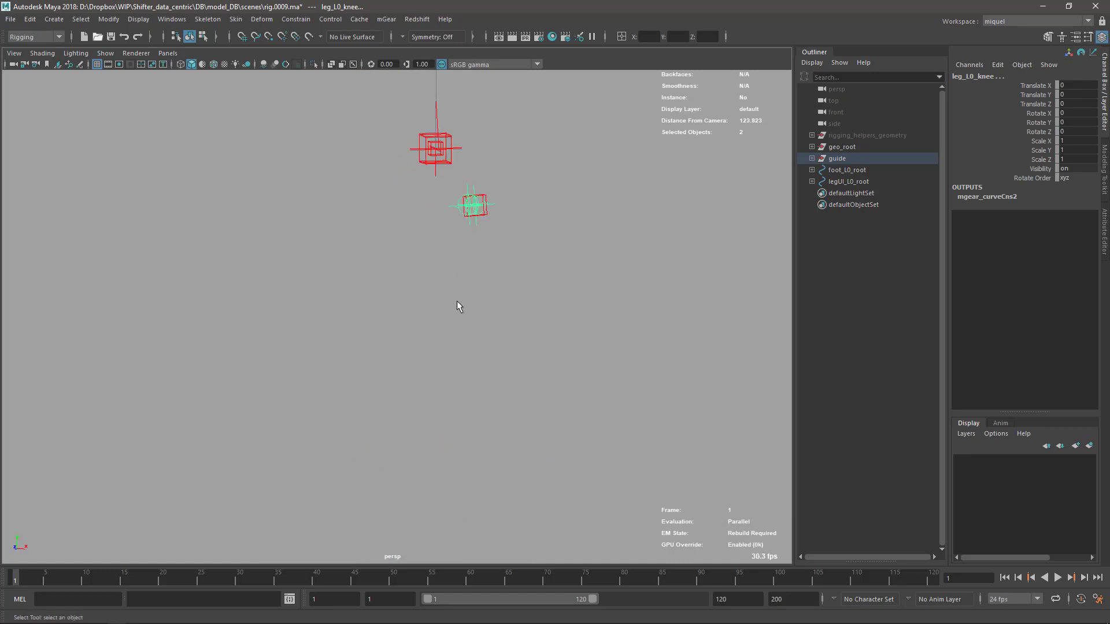
{"action": "middle_click_drag", "start_coordinate": [457, 301], "coordinate": [421, 280], "text": "alt"}
{"action": "right_click_drag", "start_coordinate": [418, 342], "coordinate": [443, 263], "text": "alt"}
{"action": "key", "text": "w"}
{"action": "left_click_drag", "start_coordinate": [421, 194], "coordinate": [429, 348]}
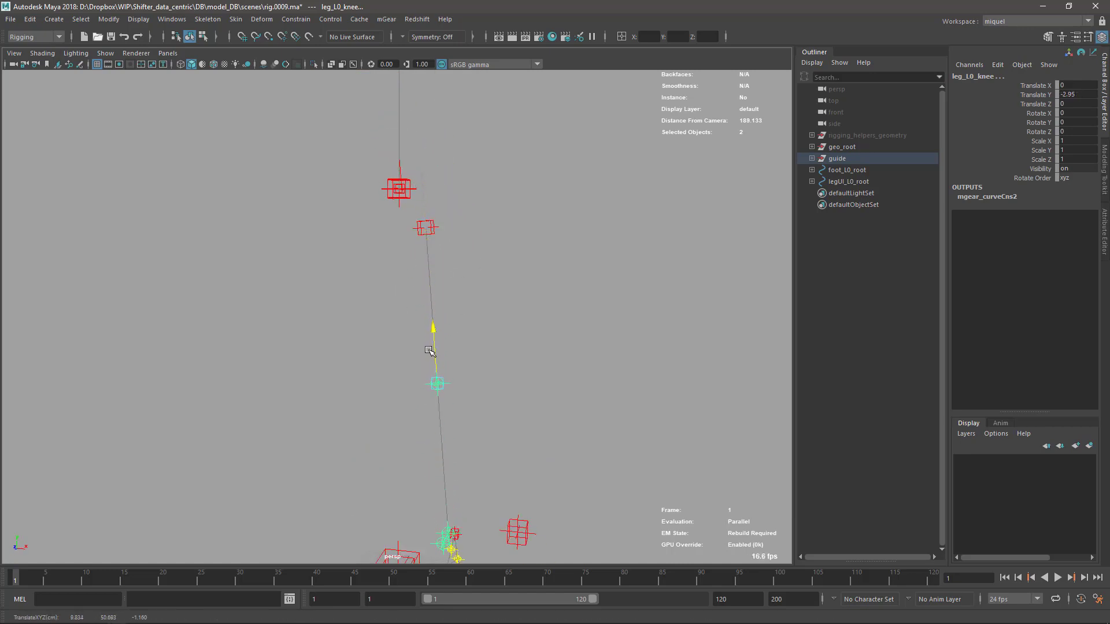
Step: Examine the alignment of the left leg guide's knee and ankle from several angles
{"action": "middle_click_drag", "start_coordinate": [462, 489], "coordinate": [450, 376], "text": "alt"}
{"action": "left_click_drag", "start_coordinate": [450, 377], "coordinate": [462, 370], "text": "alt"}
{"action": "right_click_drag", "start_coordinate": [454, 351], "coordinate": [466, 357], "text": "alt"}
{"action": "left_click_drag", "start_coordinate": [481, 362], "coordinate": [463, 357], "text": "alt"}
{"action": "middle_click_drag", "start_coordinate": [475, 362], "coordinate": [478, 376], "text": "alt"}
{"action": "left_click_drag", "start_coordinate": [478, 376], "coordinate": [468, 399], "text": "alt"}
{"action": "right_click_drag", "start_coordinate": [468, 398], "coordinate": [526, 456], "text": "alt"}
{"action": "middle_click_drag", "start_coordinate": [526, 456], "coordinate": [465, 353], "text": "alt"}
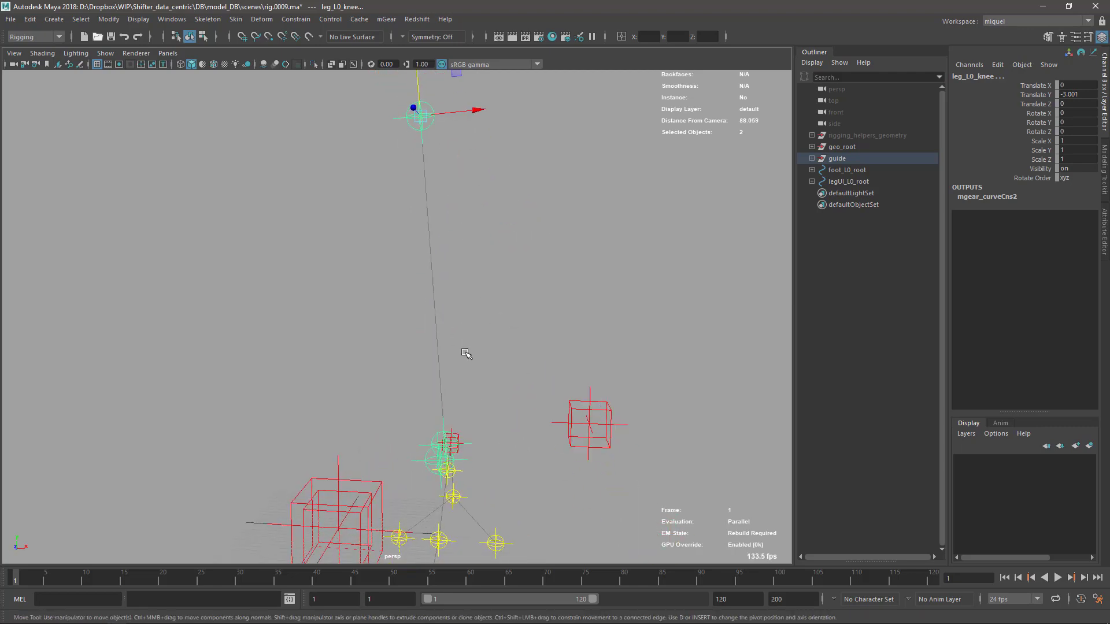
{"action": "middle_click_drag", "start_coordinate": [459, 290], "coordinate": [479, 415], "text": "alt"}
{"action": "right_click_drag", "start_coordinate": [478, 414], "coordinate": [405, 272], "text": "alt"}
{"action": "left_click_drag", "start_coordinate": [439, 323], "coordinate": [493, 342], "text": "alt"}
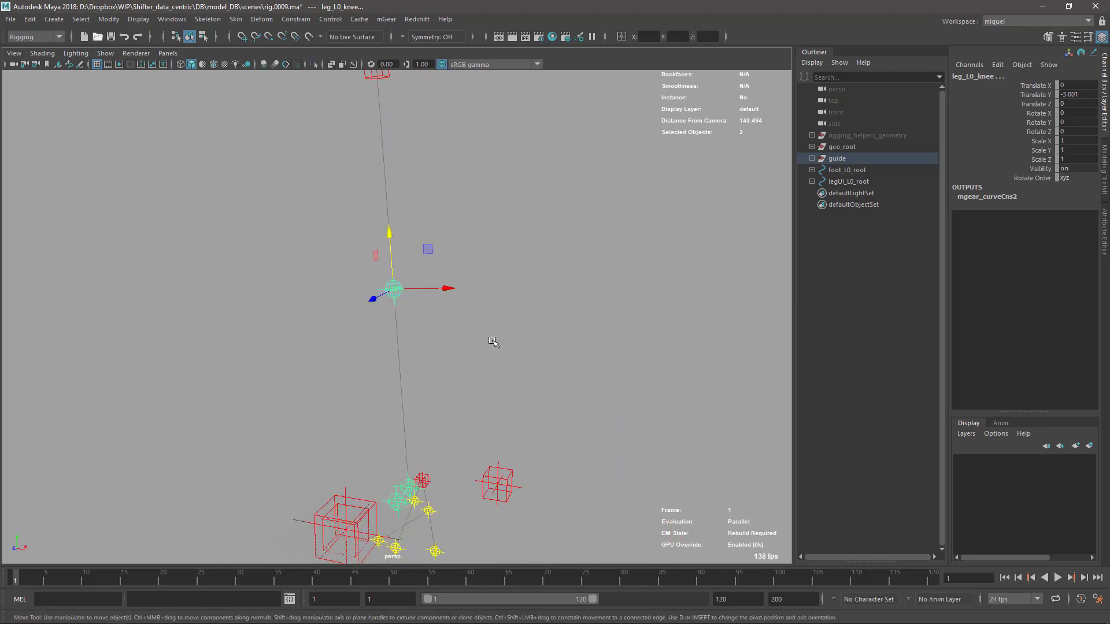
Step: Select only the leg_L0_knee locator and push it forward along Z to about 0.045
{"action": "left_click", "coordinate": [446, 360]}
{"action": "key", "text": "q"}
{"action": "right_click_drag", "start_coordinate": [446, 360], "coordinate": [386, 196], "text": "alt"}
{"action": "left_click", "coordinate": [385, 116]}
{"action": "left_click_drag", "start_coordinate": [429, 372], "coordinate": [405, 345], "text": "alt"}
{"action": "left_click", "coordinate": [383, 332]}
{"action": "right_click_drag", "start_coordinate": [405, 346], "coordinate": [458, 346], "text": "alt"}
{"action": "middle_click_drag", "start_coordinate": [458, 346], "coordinate": [430, 300], "text": "alt"}
{"action": "key", "text": "w"}
{"action": "left_click_drag", "start_coordinate": [423, 331], "coordinate": [415, 451]}
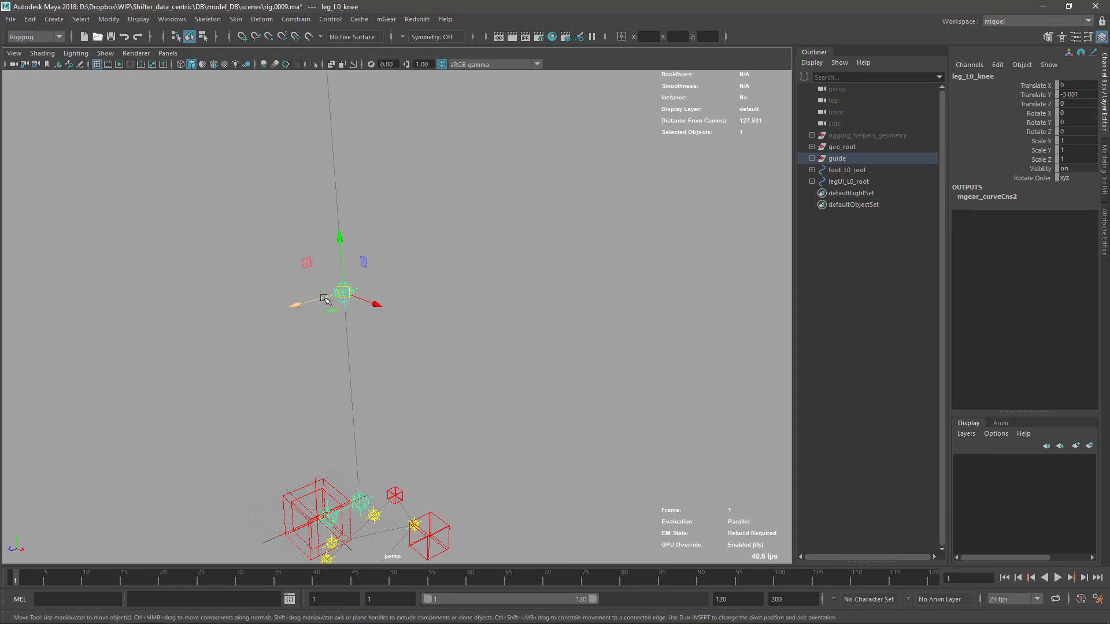
{"action": "left_click_drag", "start_coordinate": [323, 300], "coordinate": [321, 300]}
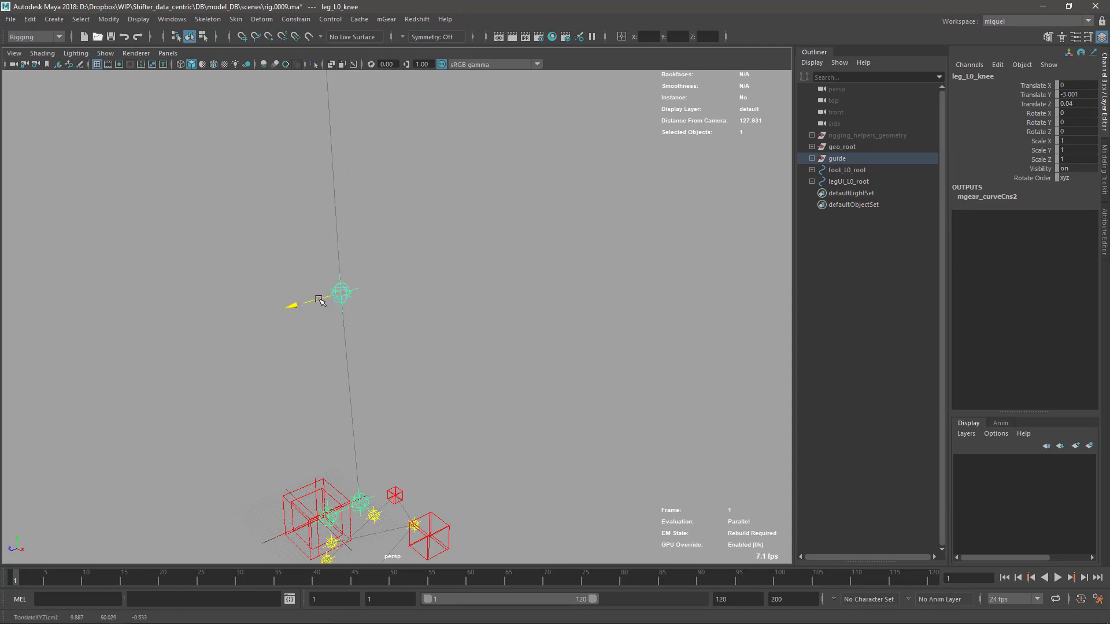
{"action": "left_click_drag", "start_coordinate": [390, 369], "coordinate": [435, 358], "text": "alt"}
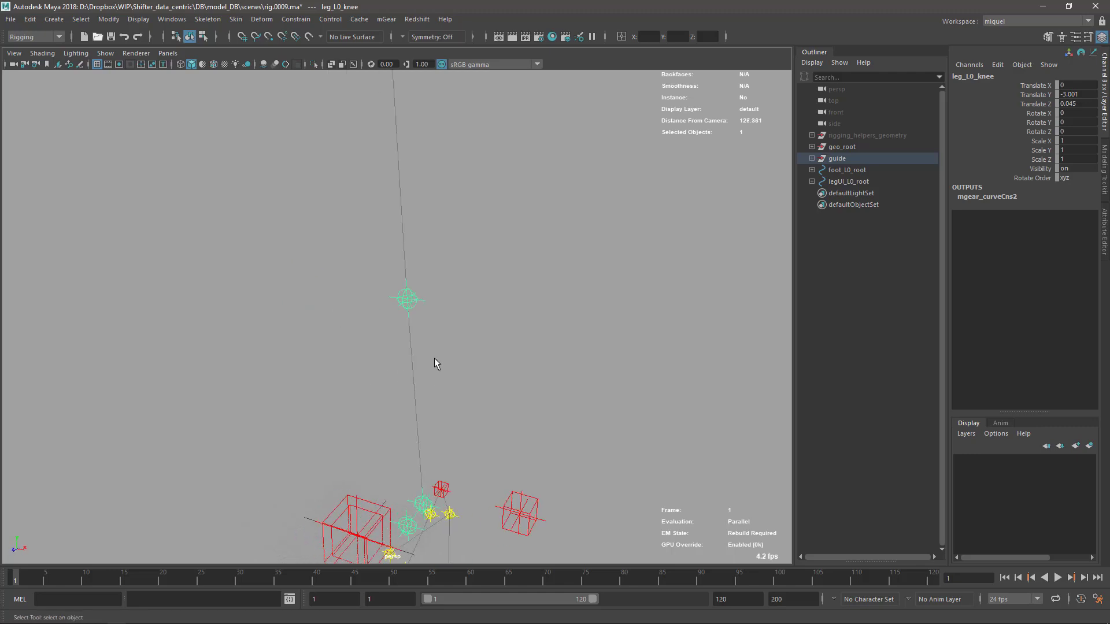
Step: Build a test rig from the leg_L0_root guide with Shifter and dismiss the build log
{"action": "right_click_drag", "start_coordinate": [434, 359], "coordinate": [399, 347], "text": "alt"}
{"action": "left_click", "coordinate": [394, 132]}
{"action": "left_click_drag", "start_coordinate": [461, 292], "coordinate": [469, 287], "text": "alt"}
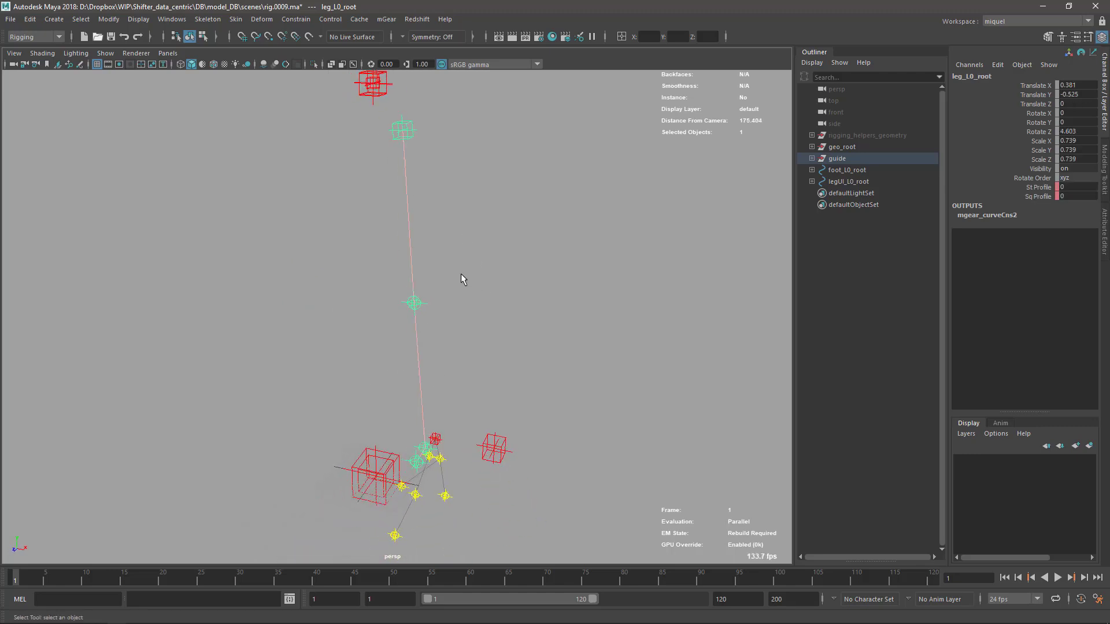
{"action": "key", "text": "g"}
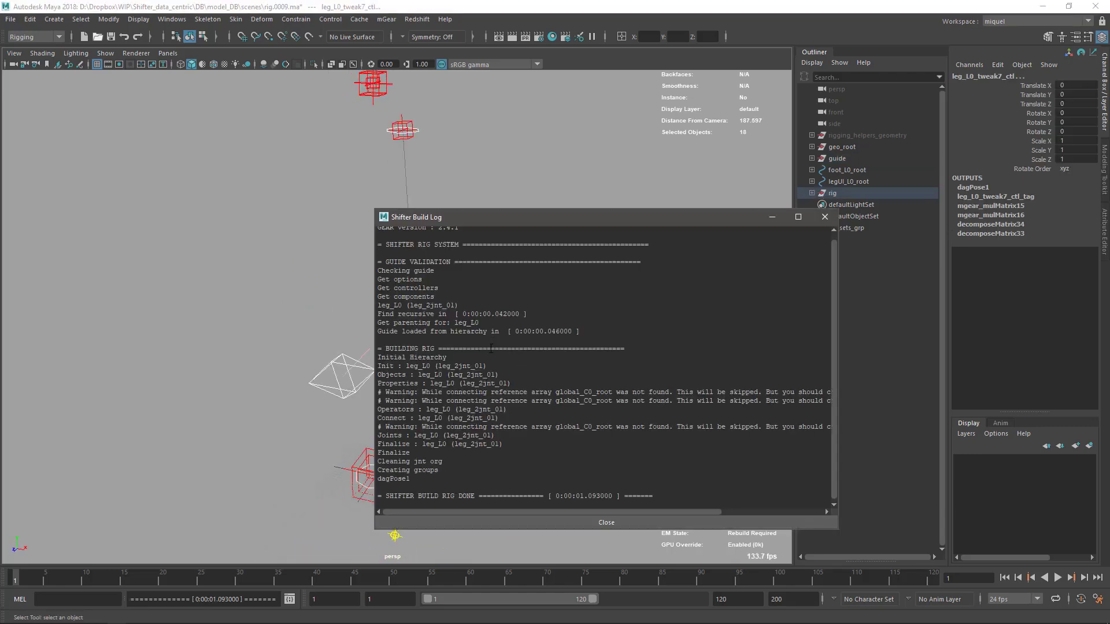
{"action": "left_click", "coordinate": [824, 217]}
Step: Bring the character geometry back into view to compare it with the built leg, and delete the test rig group
{"action": "left_click_drag", "start_coordinate": [521, 289], "coordinate": [409, 438], "text": "alt"}
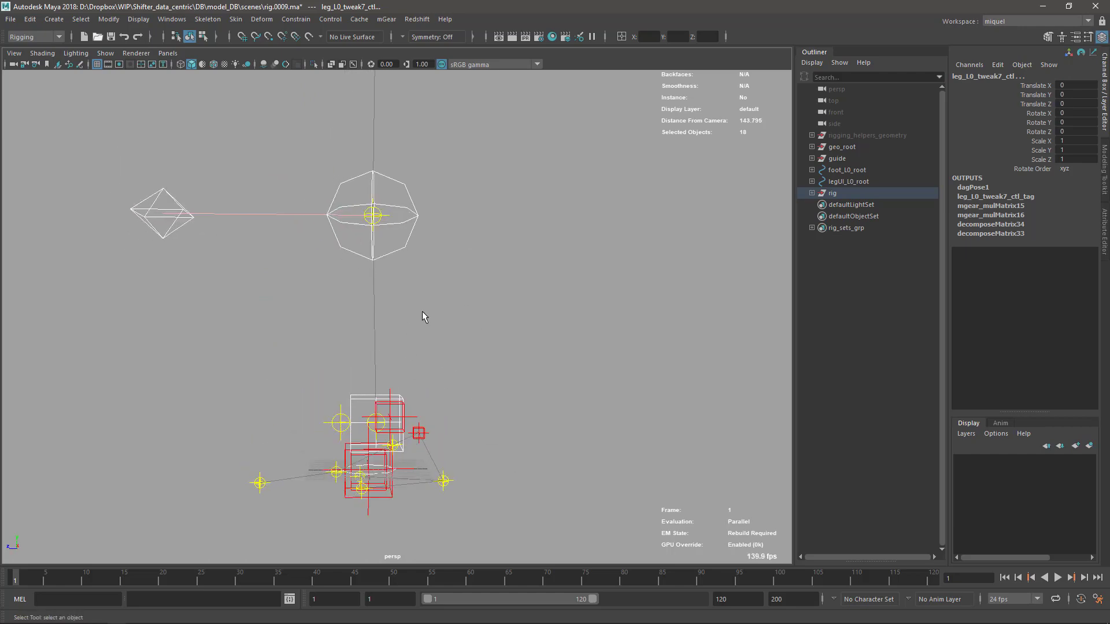
{"action": "left_click_drag", "start_coordinate": [422, 312], "coordinate": [465, 330], "text": "alt"}
{"action": "key", "text": "ctrl+1"}
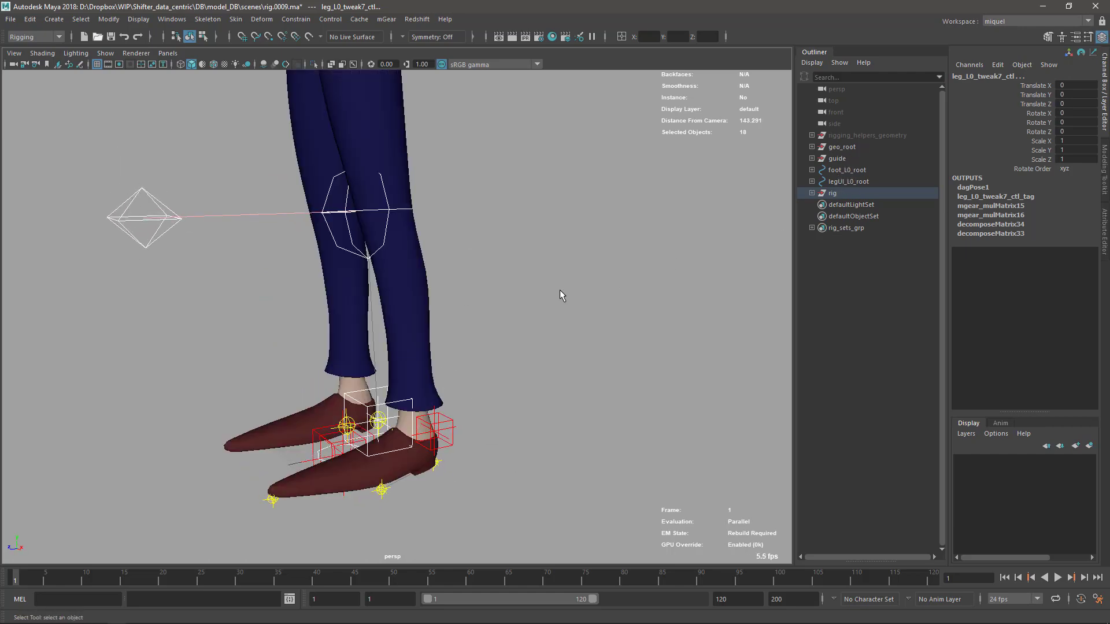
{"action": "left_click_drag", "start_coordinate": [594, 292], "coordinate": [578, 271], "text": "alt"}
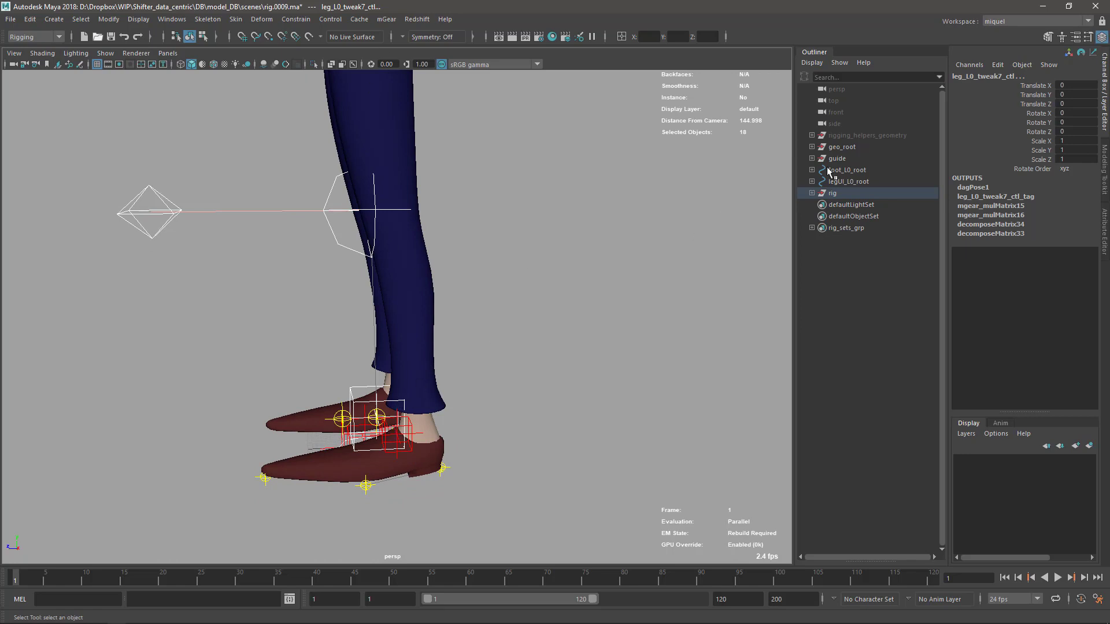
{"action": "left_click", "coordinate": [832, 195]}
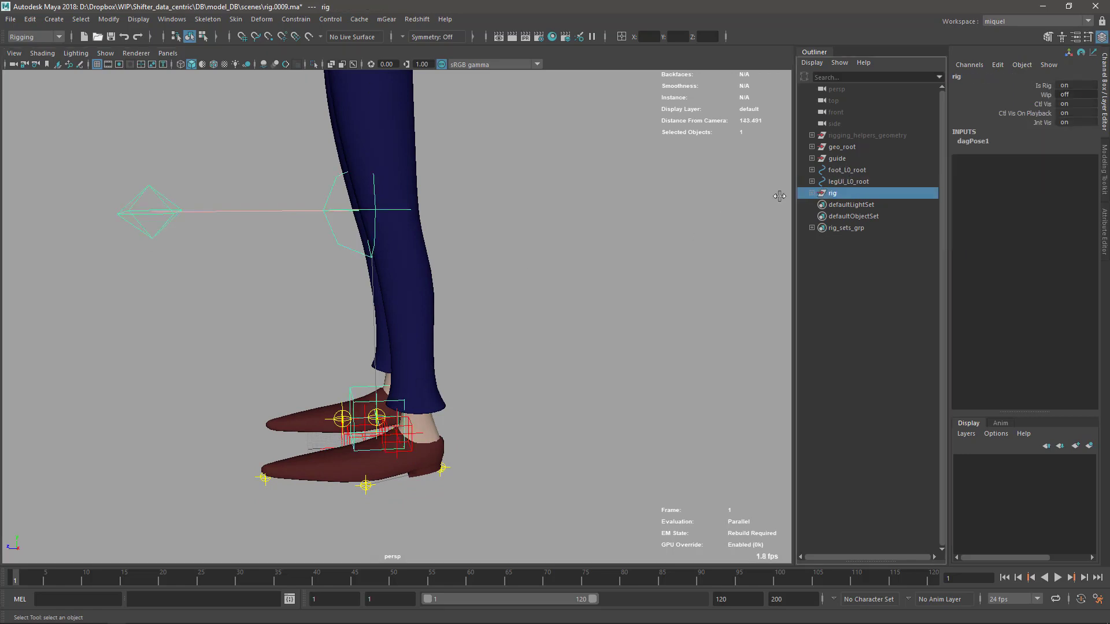
{"action": "key", "text": "Delete"}
Step: Rotate the leg_L0_root guide about X to about 5.254 degrees to follow the character's leg, and show the meshes as wireframe
{"action": "left_click_drag", "start_coordinate": [404, 263], "coordinate": [416, 186], "text": "alt"}
{"action": "left_click", "coordinate": [397, 170]}
{"action": "scroll", "coordinate": [406, 243], "scroll_direction": "up", "scroll_amount": 2}
{"action": "key", "text": "e"}
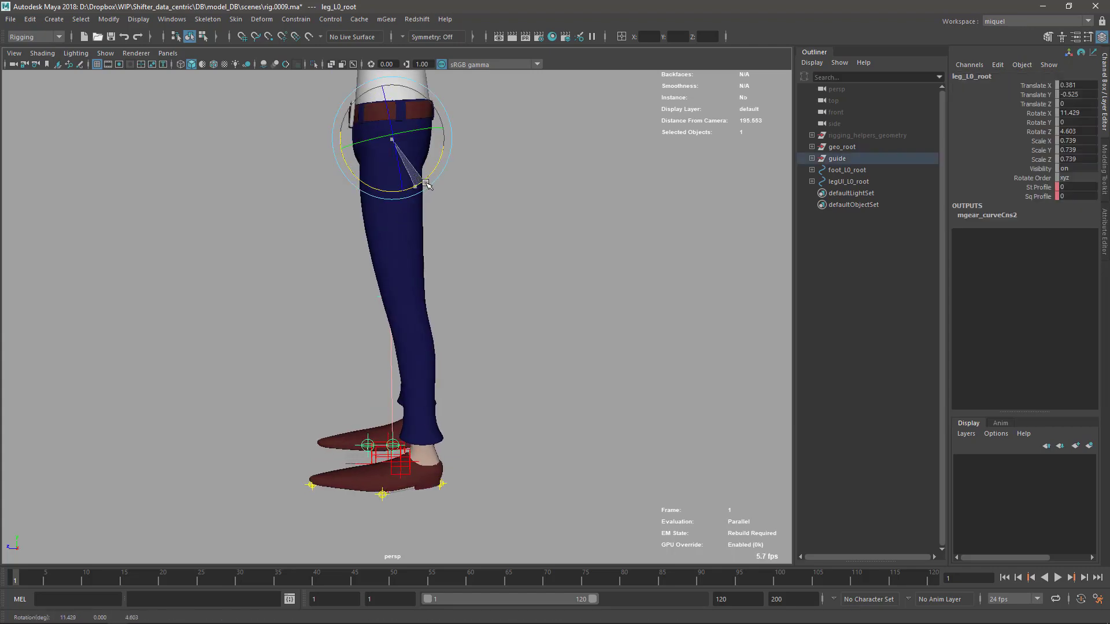
{"action": "key", "text": "ctrl+z"}
{"action": "key", "text": "w"}
{"action": "left_click_drag", "start_coordinate": [503, 268], "coordinate": [497, 389]}
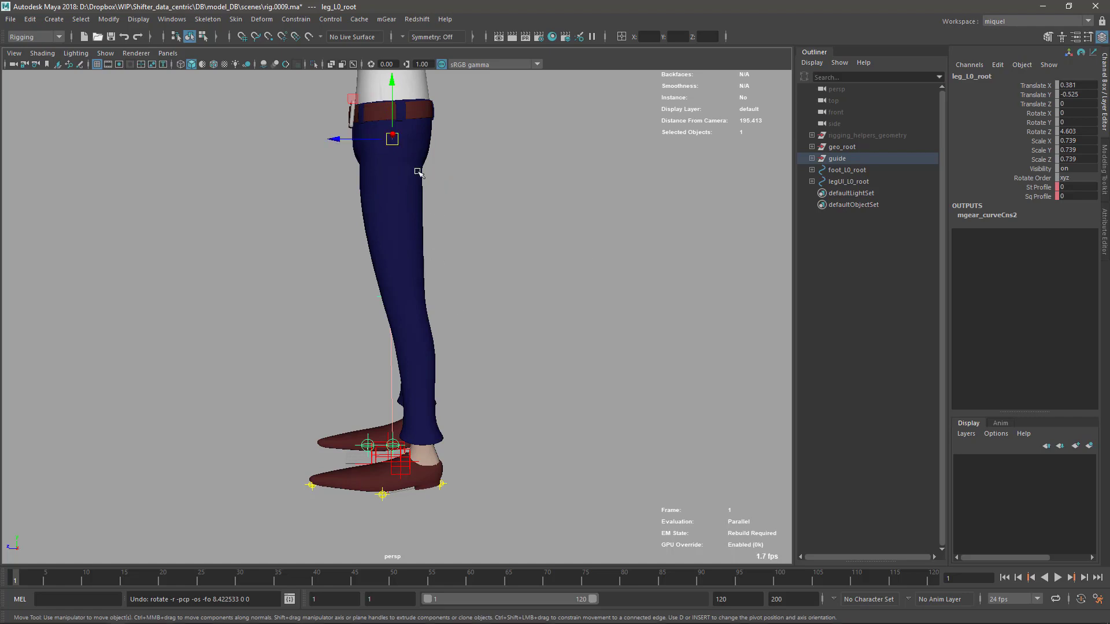
{"action": "key", "text": "e"}
{"action": "left_click_drag", "start_coordinate": [433, 184], "coordinate": [430, 177]}
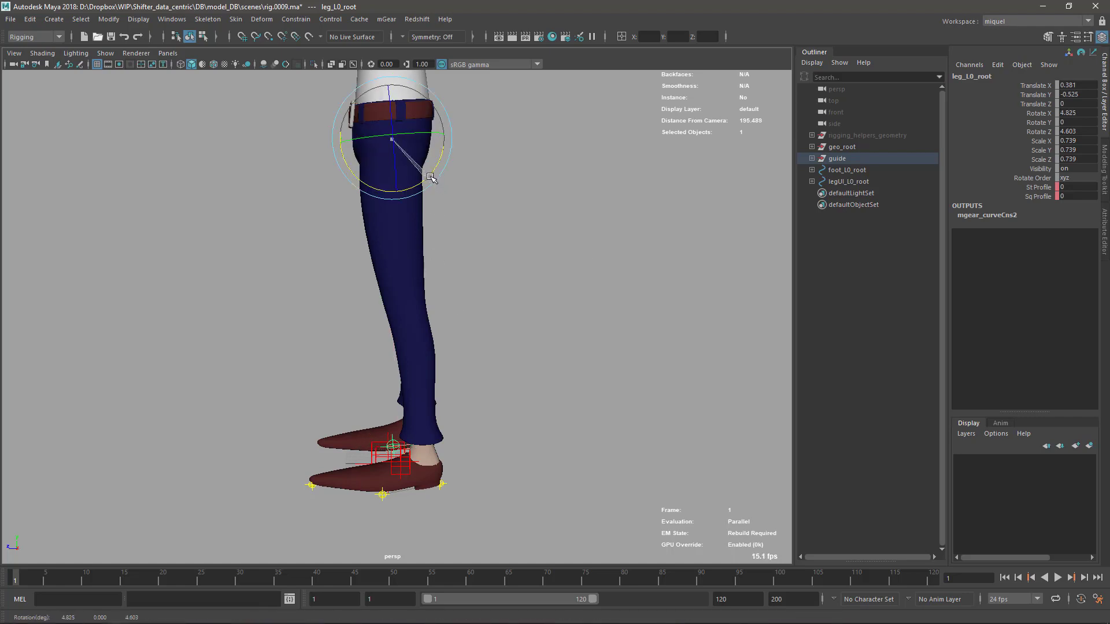
{"action": "key", "text": "4"}
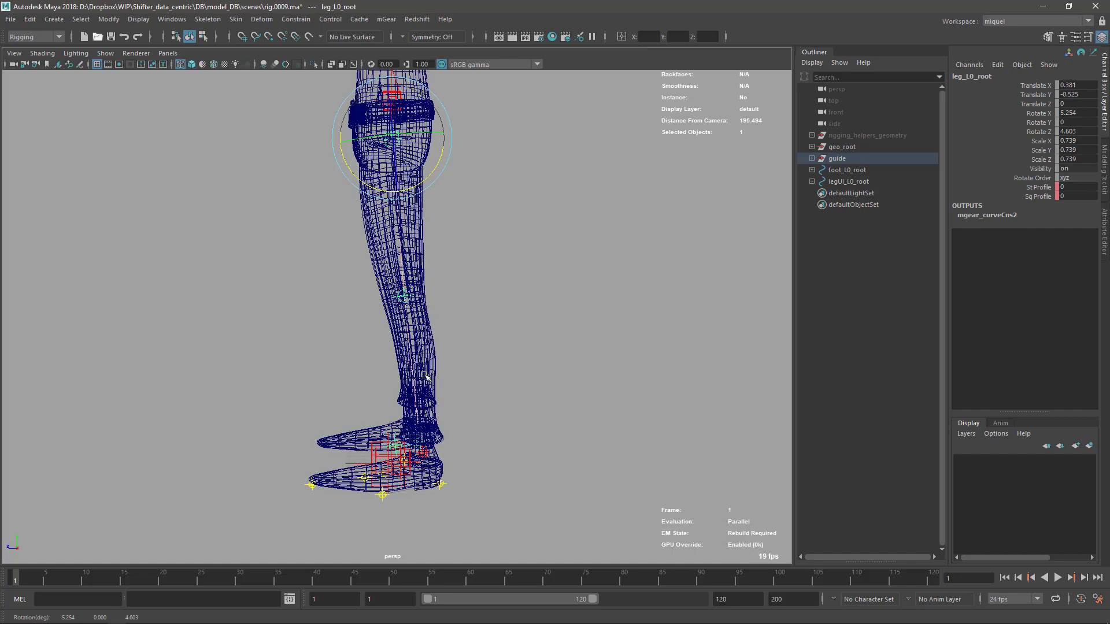
Step: Reposition the leg_L0_knee locator inside the knee mesh to about Y -3.101, Z 0.015, keeping X at 0
{"action": "right_click_drag", "start_coordinate": [426, 376], "coordinate": [462, 375], "text": "alt"}
{"action": "middle_click_drag", "start_coordinate": [463, 462], "coordinate": [448, 289], "text": "alt"}
{"action": "right_click_drag", "start_coordinate": [447, 294], "coordinate": [491, 293], "text": "alt"}
{"action": "middle_click_drag", "start_coordinate": [490, 293], "coordinate": [456, 360], "text": "alt"}
{"action": "left_click_drag", "start_coordinate": [301, 272], "coordinate": [428, 306], "text": "alt"}
{"action": "right_click_drag", "start_coordinate": [428, 306], "coordinate": [342, 150], "text": "alt"}
{"action": "middle_click_drag", "start_coordinate": [387, 168], "coordinate": [411, 266], "text": "alt"}
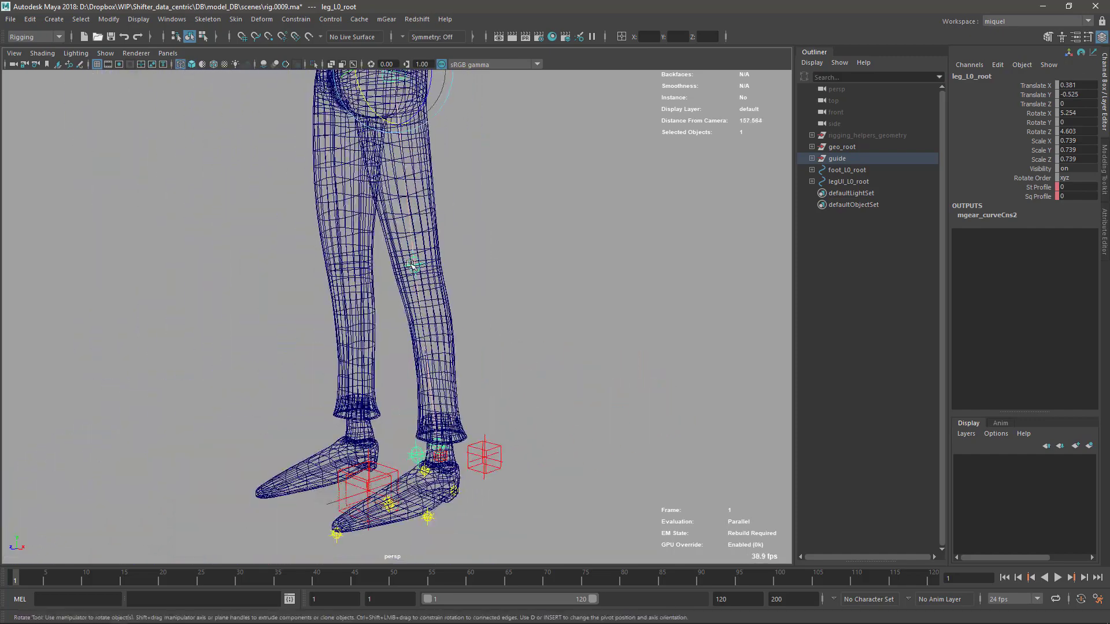
{"action": "left_click_drag", "start_coordinate": [465, 274], "coordinate": [418, 267], "text": "alt"}
{"action": "left_click", "coordinate": [414, 264]}
{"action": "middle_click_drag", "start_coordinate": [431, 268], "coordinate": [428, 173], "text": "alt"}
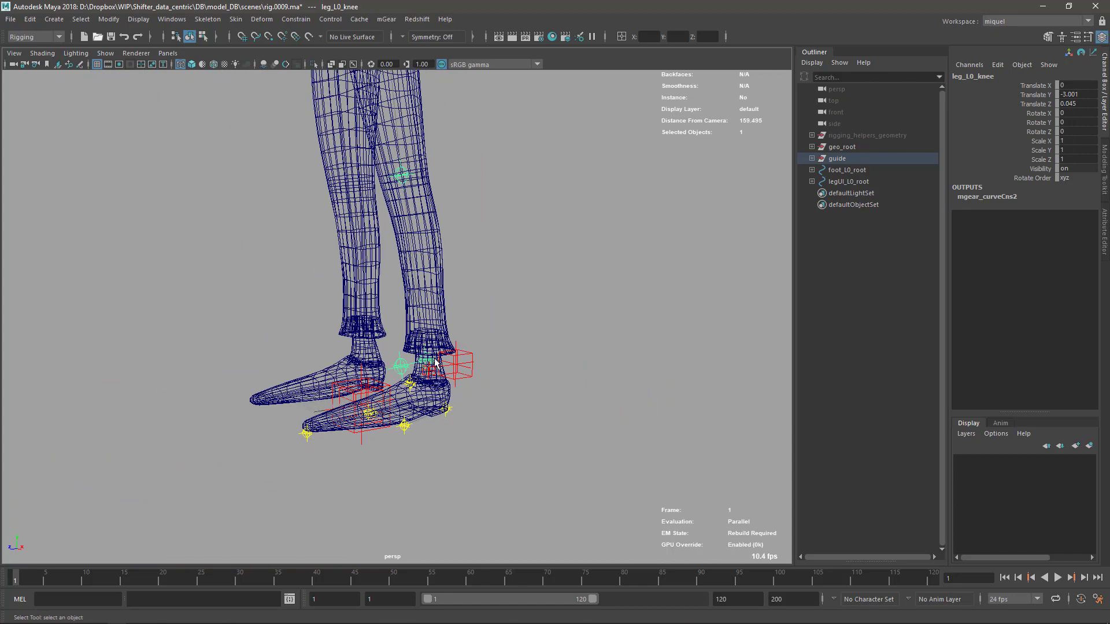
{"action": "key", "text": "w"}
{"action": "left_click_drag", "start_coordinate": [428, 151], "coordinate": [362, 147], "text": "alt"}
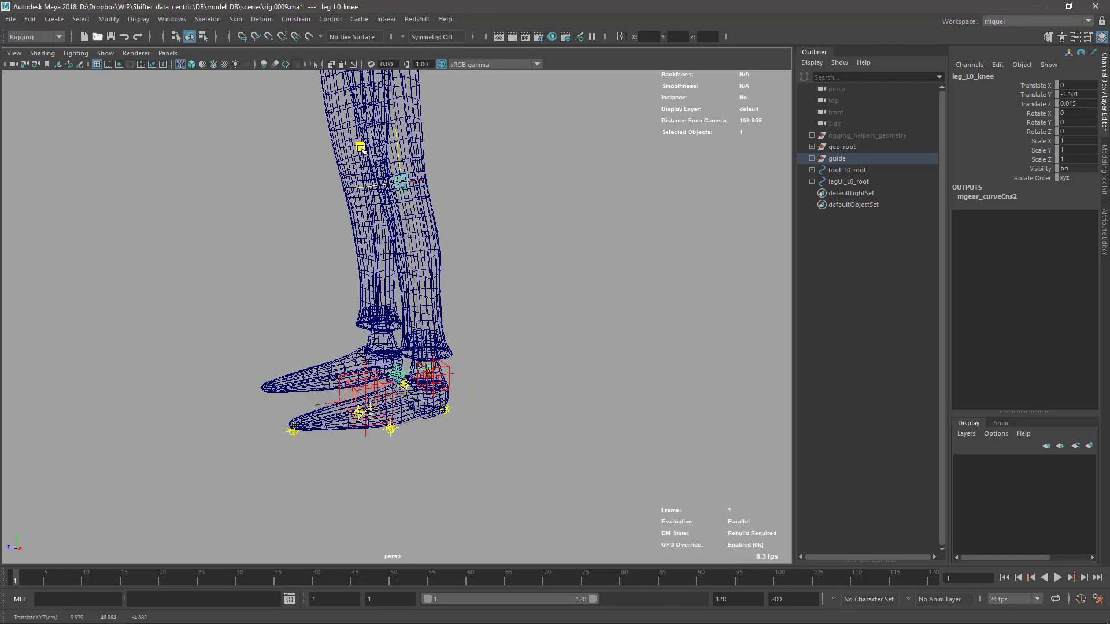
Step: Move the leg_L0_ankle locator within the ankle mesh to about Y -3.082, Z -0.041, keeping X at 0
{"action": "right_click_drag", "start_coordinate": [448, 301], "coordinate": [521, 362], "text": "alt"}
{"action": "key", "text": "Down"}
{"action": "middle_click_drag", "start_coordinate": [520, 362], "coordinate": [453, 246], "text": "alt"}
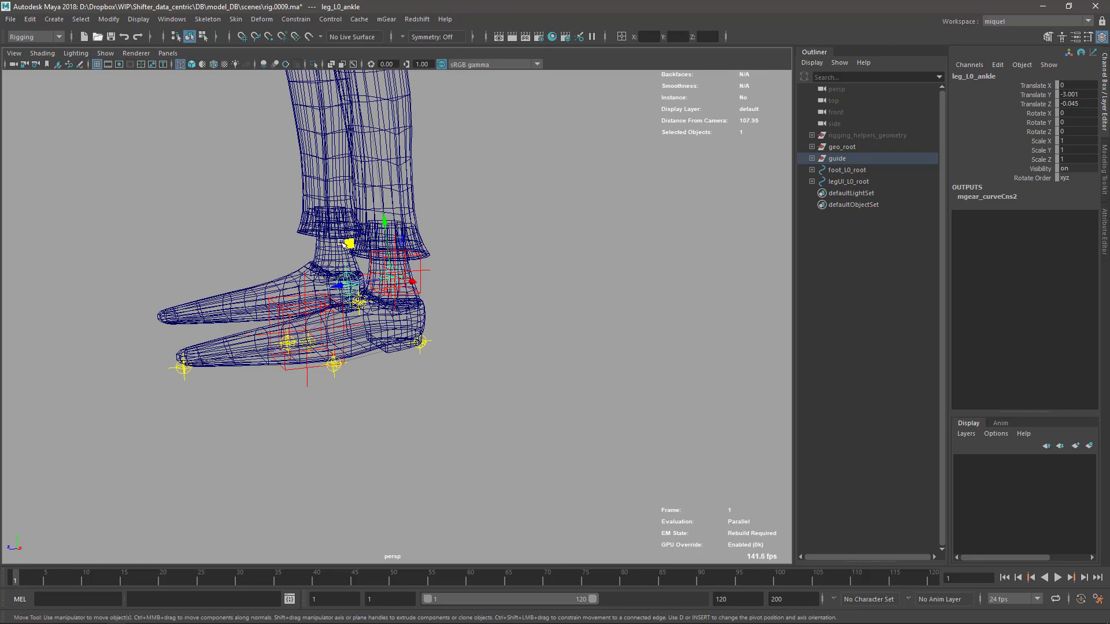
{"action": "left_click_drag", "start_coordinate": [453, 246], "coordinate": [375, 249], "text": "alt"}
{"action": "right_click_drag", "start_coordinate": [375, 249], "coordinate": [457, 318], "text": "alt"}
{"action": "middle_click_drag", "start_coordinate": [457, 318], "coordinate": [444, 380], "text": "alt"}
{"action": "middle_click_drag", "start_coordinate": [322, 226], "coordinate": [310, 274], "text": "alt"}
{"action": "left_click_drag", "start_coordinate": [320, 254], "coordinate": [347, 246], "text": "alt"}
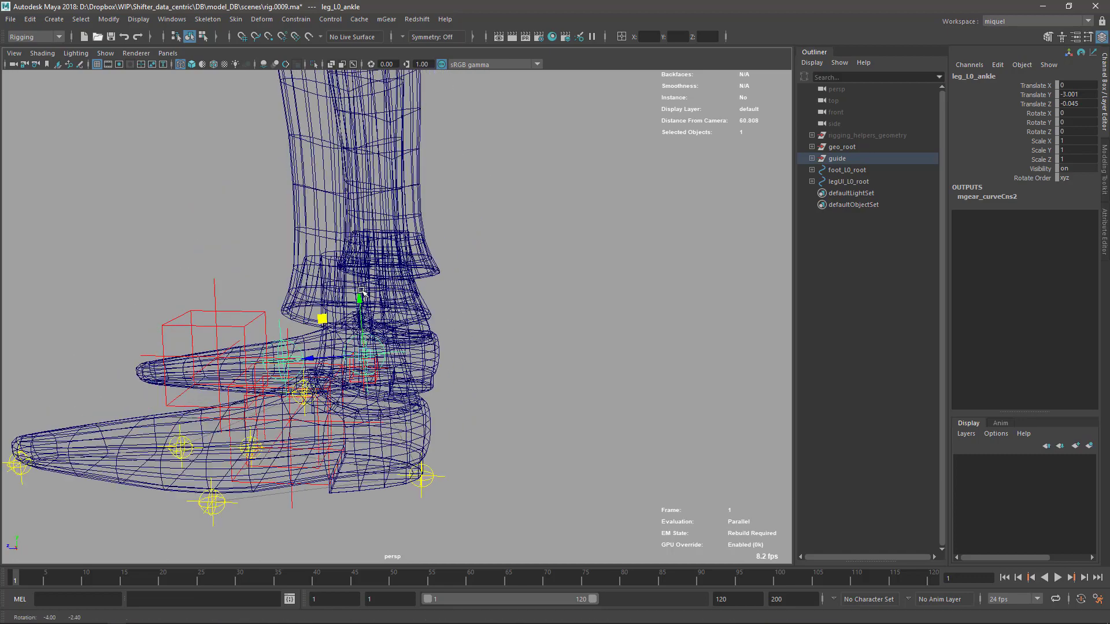
{"action": "middle_click_drag", "start_coordinate": [341, 303], "coordinate": [333, 321], "text": "alt"}
{"action": "left_click_drag", "start_coordinate": [322, 318], "coordinate": [324, 331]}
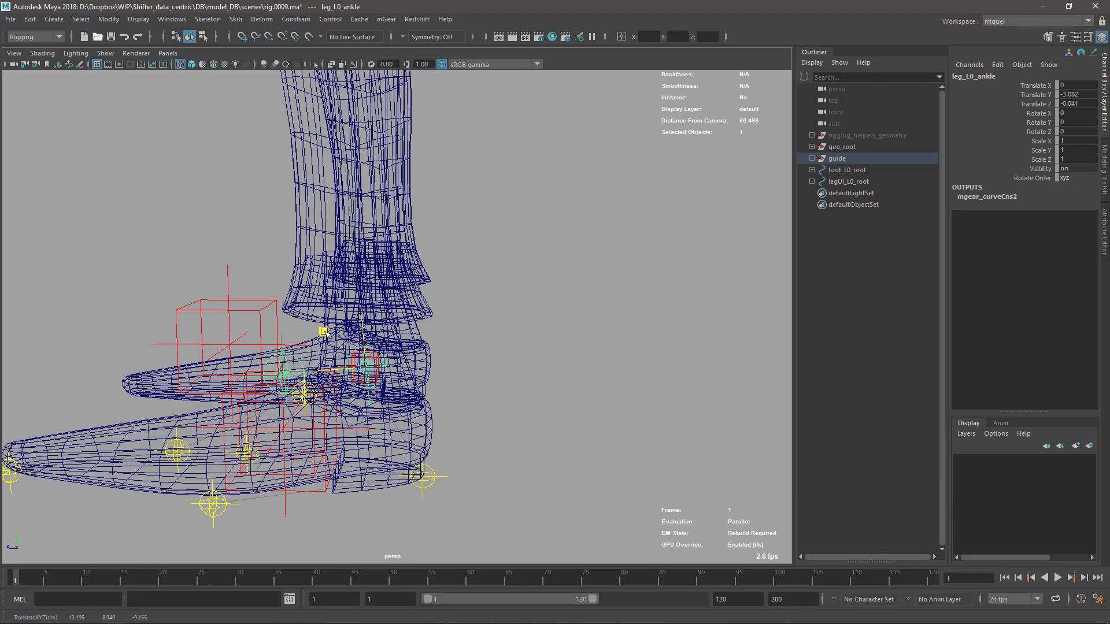
Step: Parent foot_L0_root under the leg_L0_ankle locator and match its position to the ankle
{"action": "middle_click_drag", "start_coordinate": [436, 387], "coordinate": [442, 295], "text": "alt"}
{"action": "left_click_drag", "start_coordinate": [442, 294], "coordinate": [558, 312], "text": "alt"}
{"action": "right_click_drag", "start_coordinate": [520, 334], "coordinate": [542, 356], "text": "alt"}
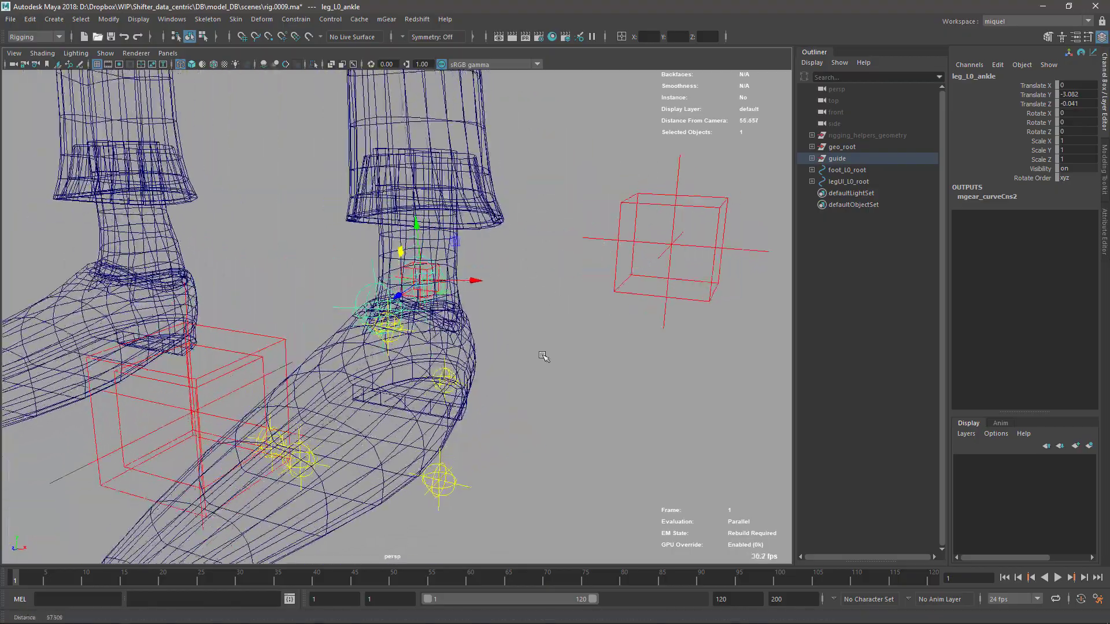
{"action": "key", "text": "f"}
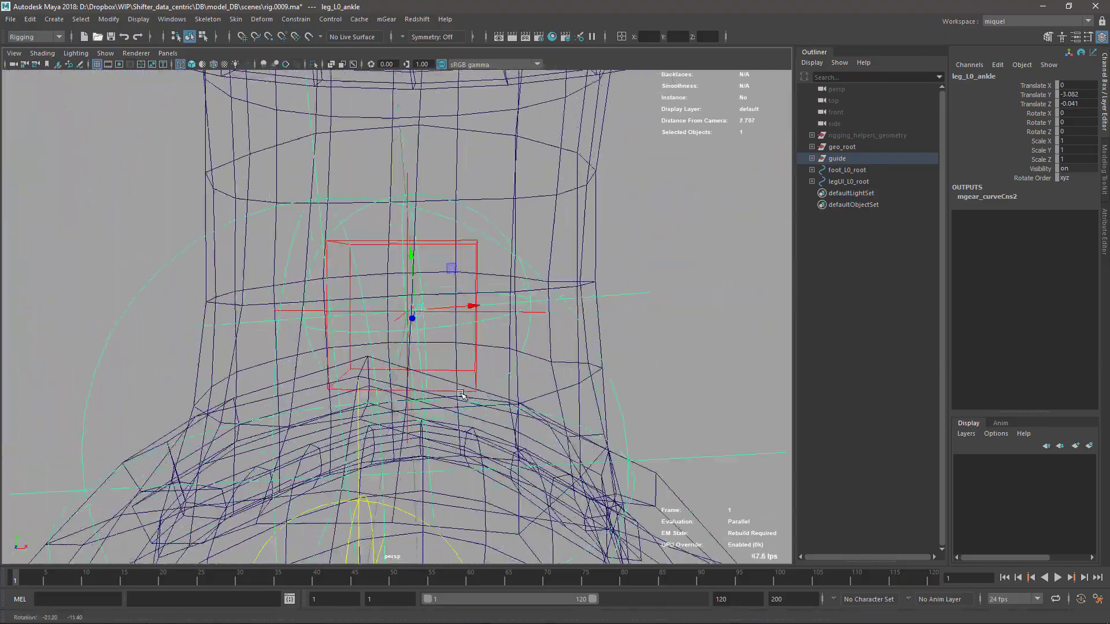
{"action": "key", "text": "q"}
{"action": "left_click", "coordinate": [532, 301]}
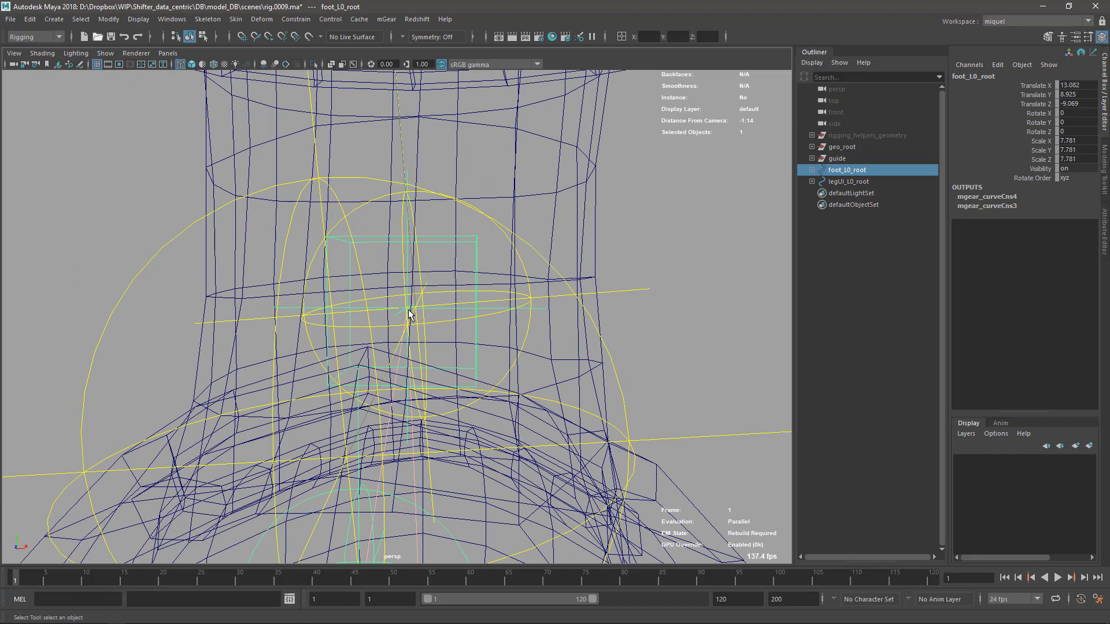
{"action": "right_click_drag", "start_coordinate": [499, 379], "coordinate": [494, 321], "text": "alt"}
{"action": "left_click_drag", "start_coordinate": [495, 320], "coordinate": [500, 335], "text": "alt"}
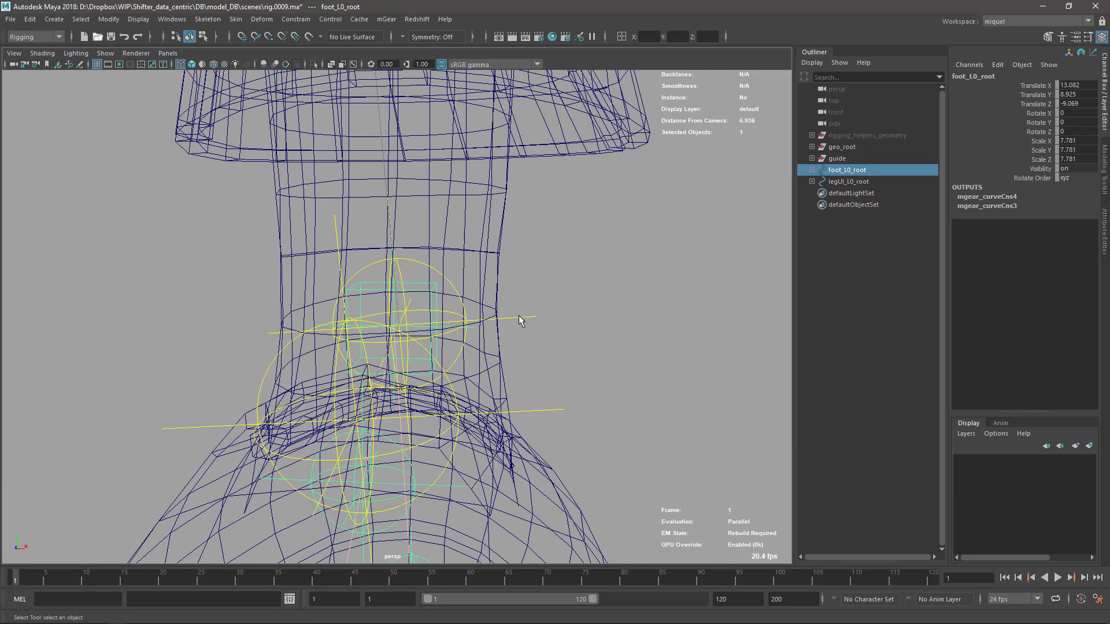
{"action": "left_click", "coordinate": [508, 314], "text": "shift"}
{"action": "key", "text": "p"}
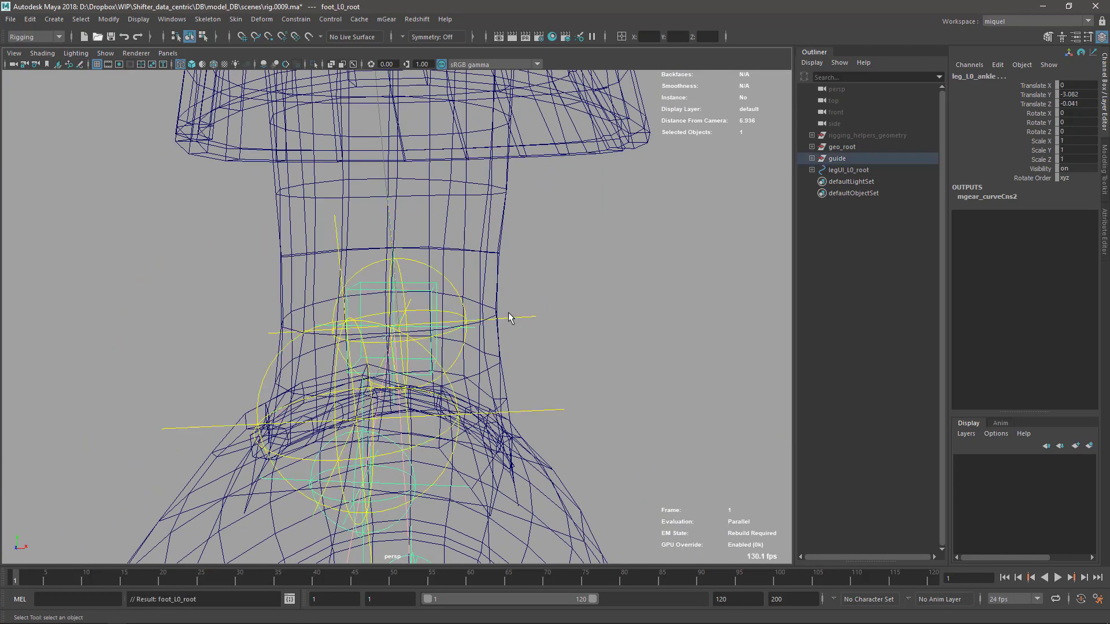
{"action": "key", "text": "ctrl+w"}
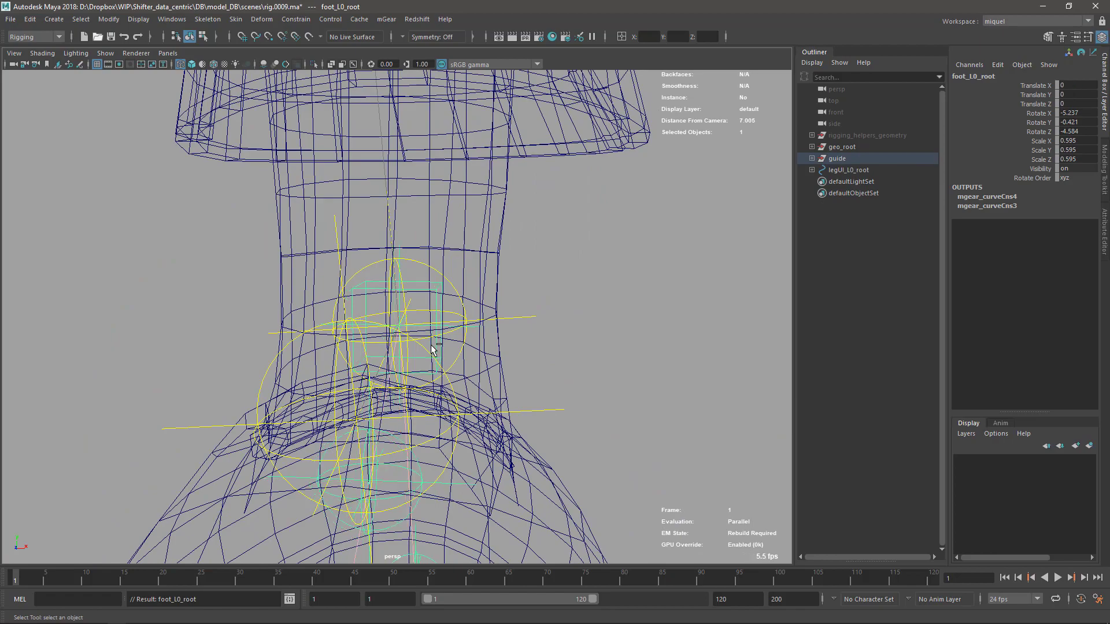
Step: Parent the legUI_L0_root control guide under the leg_L0_ankle locator
{"action": "scroll", "coordinate": [508, 354], "scroll_direction": "down", "scroll_amount": 10}
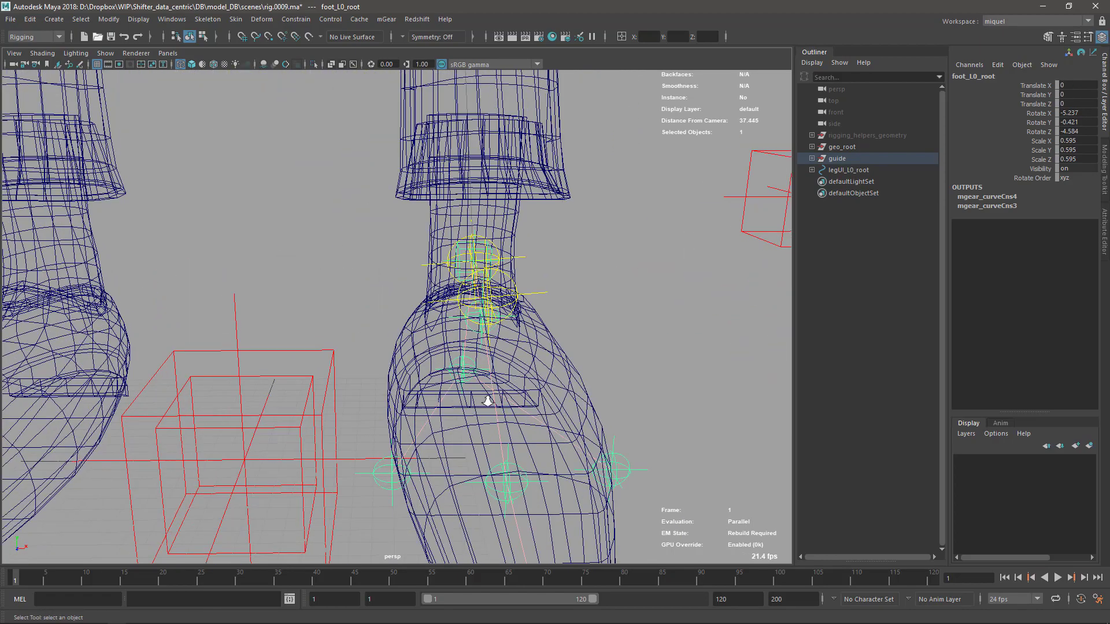
{"action": "left_click_drag", "start_coordinate": [509, 354], "coordinate": [564, 376], "text": "alt"}
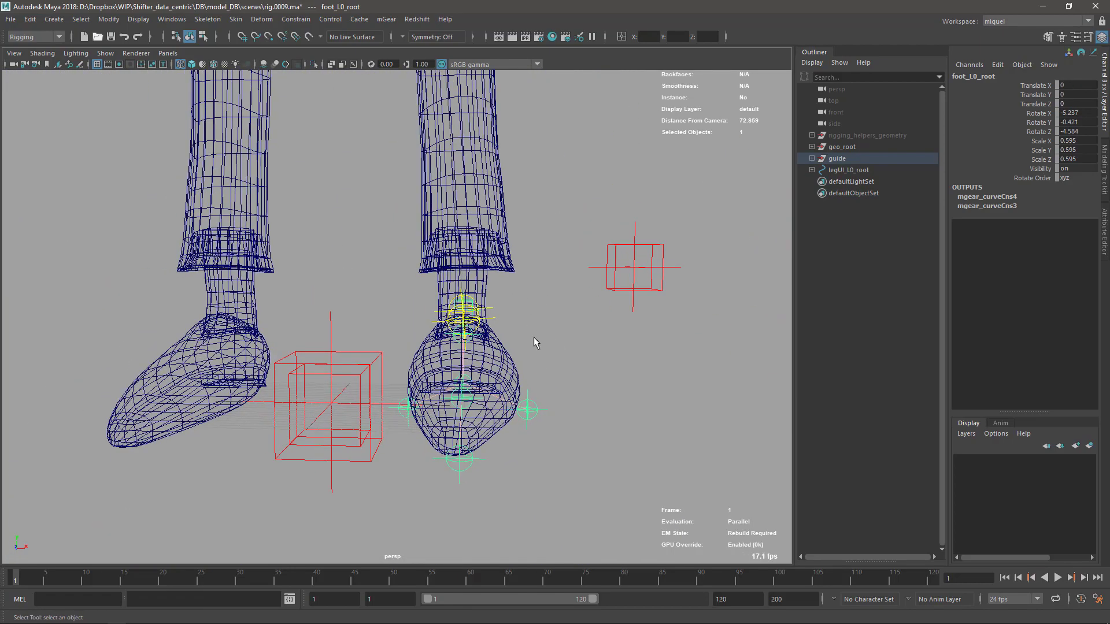
{"action": "left_click_drag", "start_coordinate": [533, 337], "coordinate": [428, 347], "text": "alt"}
{"action": "scroll", "coordinate": [515, 351], "scroll_direction": "up", "scroll_amount": 2}
{"action": "right_click_drag", "start_coordinate": [397, 305], "coordinate": [564, 297], "text": "alt"}
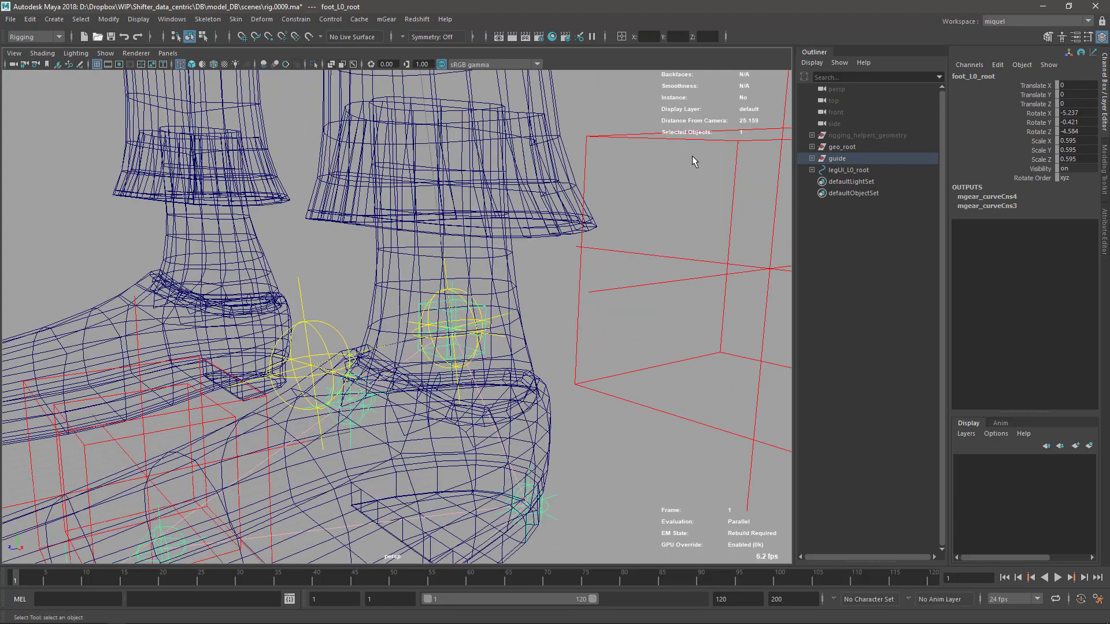
{"action": "left_click", "coordinate": [692, 139]}
{"action": "left_click", "coordinate": [461, 295], "text": "shift"}
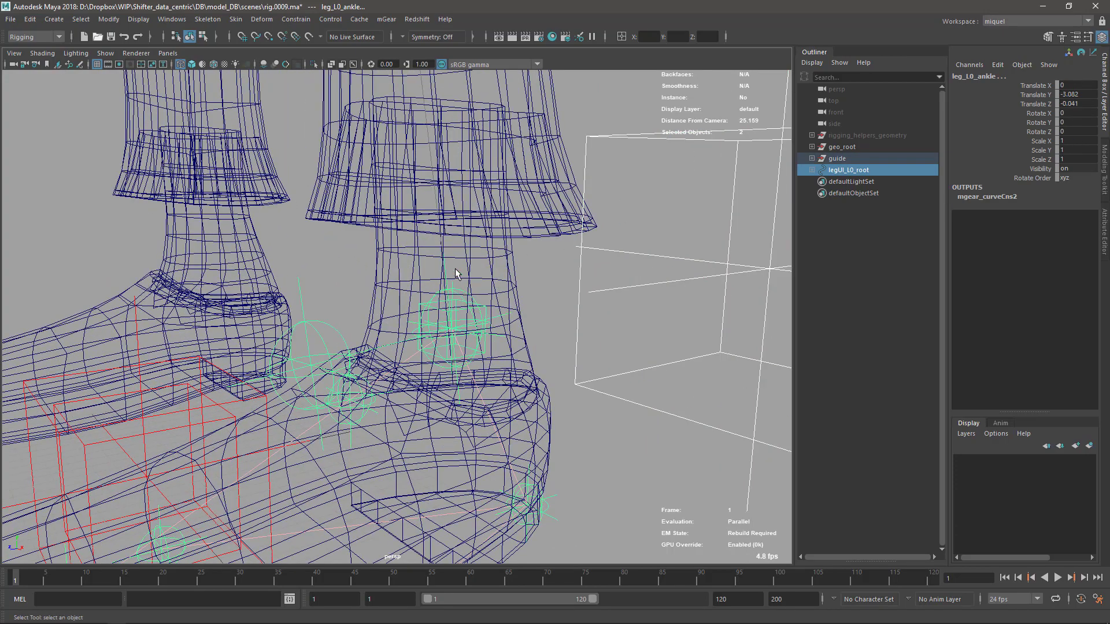
{"action": "key", "text": "p"}
Step: In the front view, bring foot_L0_outpivot and foot_L0_inpivot in to the shoe's edges along X, the inpivot to about -0.65
{"action": "right_click_drag", "start_coordinate": [463, 475], "coordinate": [440, 451], "text": "alt"}
{"action": "left_click_drag", "start_coordinate": [484, 440], "coordinate": [446, 416], "text": "alt"}
{"action": "right_click_drag", "start_coordinate": [445, 416], "coordinate": [466, 325], "text": "alt"}
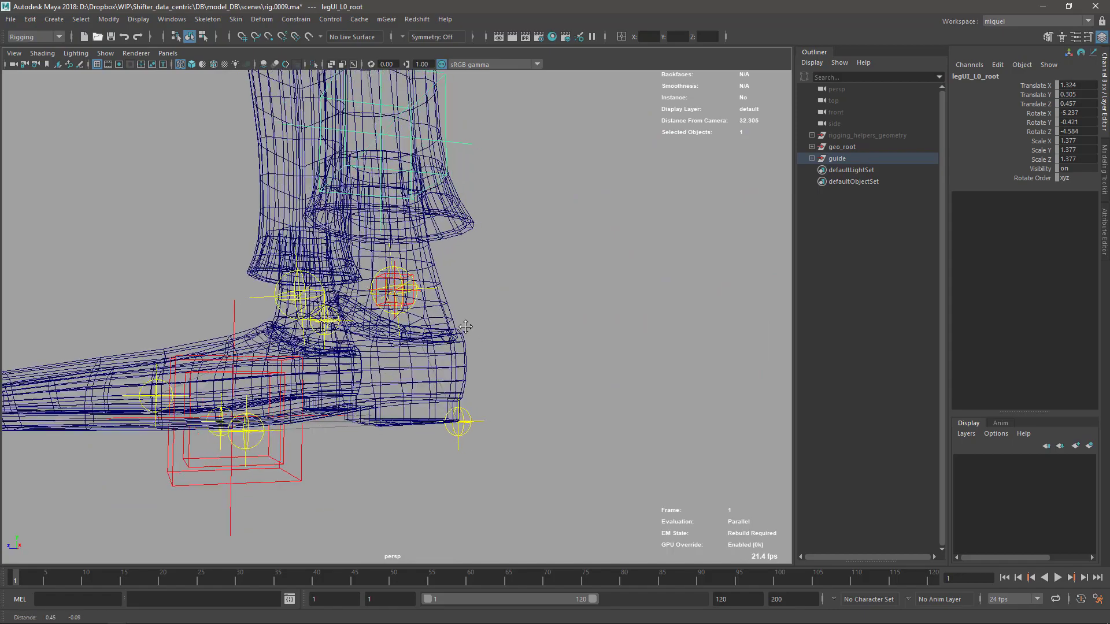
{"action": "left_click_drag", "start_coordinate": [466, 325], "coordinate": [595, 379], "text": "alt"}
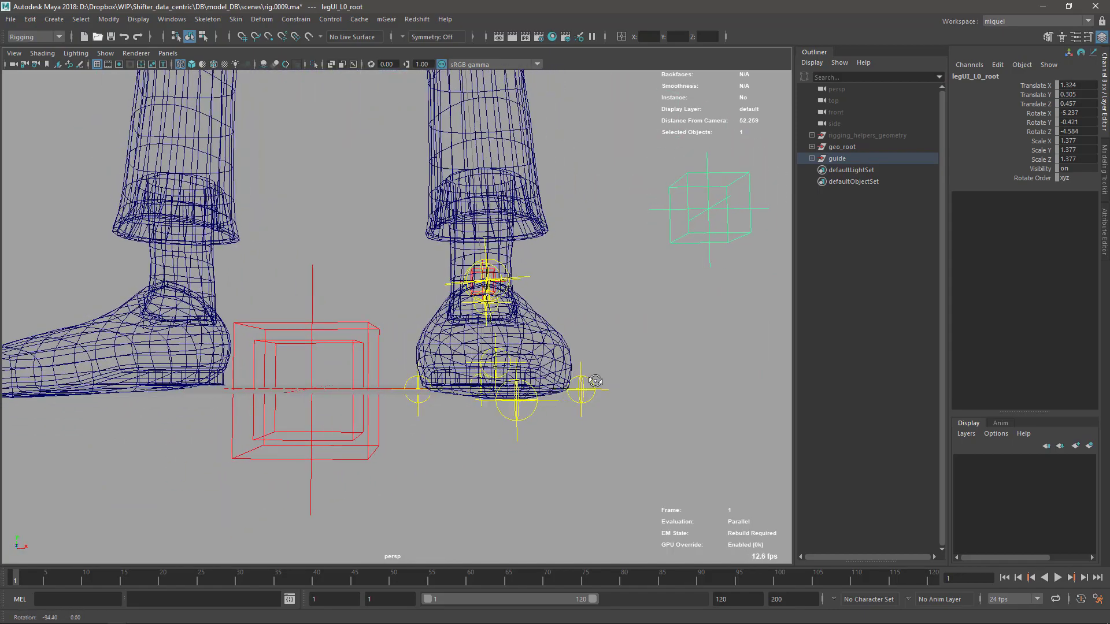
{"action": "key", "text": "space"}
{"action": "left_click_drag", "start_coordinate": [565, 421], "coordinate": [560, 441]}
{"action": "scroll", "coordinate": [492, 479], "scroll_direction": "up", "scroll_amount": 1}
{"action": "middle_click_drag", "start_coordinate": [492, 479], "coordinate": [488, 134], "text": "alt"}
{"action": "middle_click_drag", "start_coordinate": [396, 422], "coordinate": [335, 231], "text": "alt"}
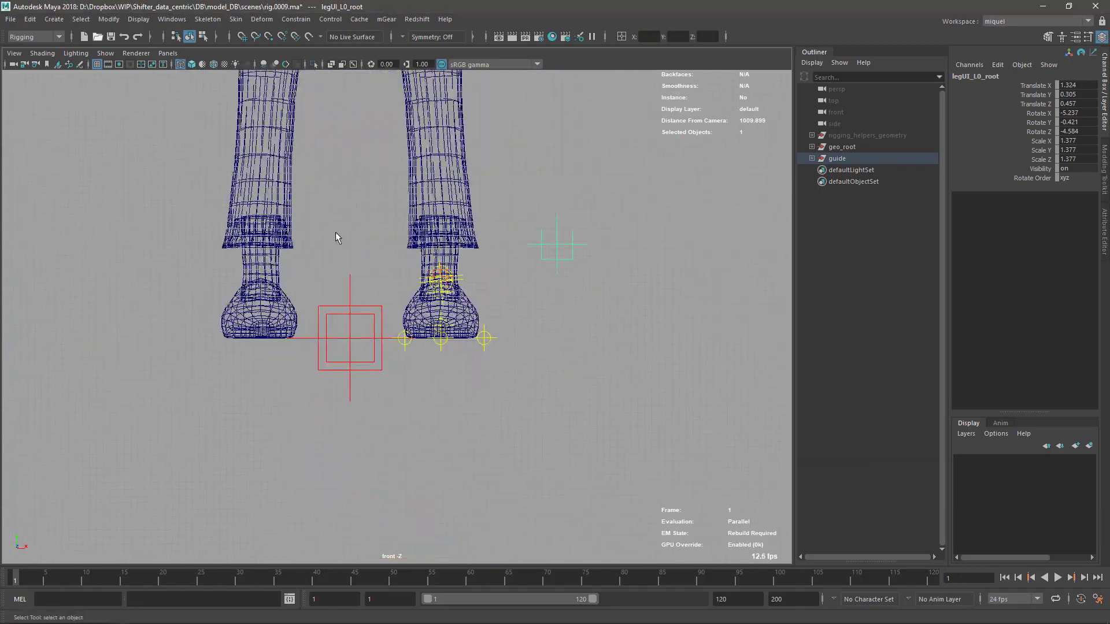
{"action": "right_click_drag", "start_coordinate": [335, 231], "coordinate": [520, 372], "text": "alt"}
{"action": "left_click", "coordinate": [577, 364]}
{"action": "key", "text": "w"}
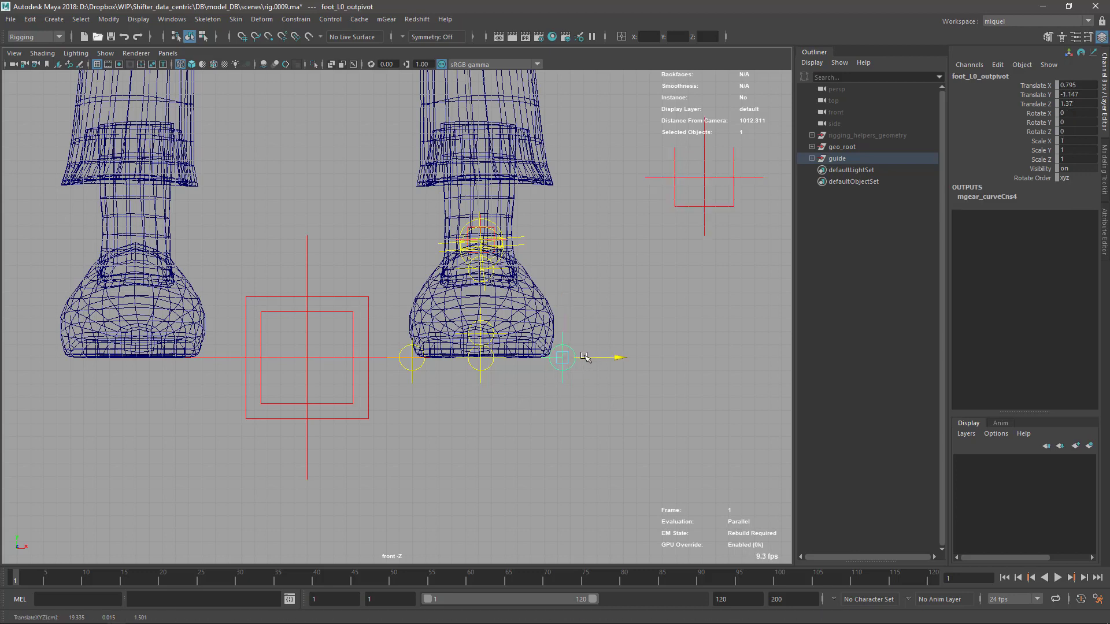
{"action": "left_click", "coordinate": [407, 364]}
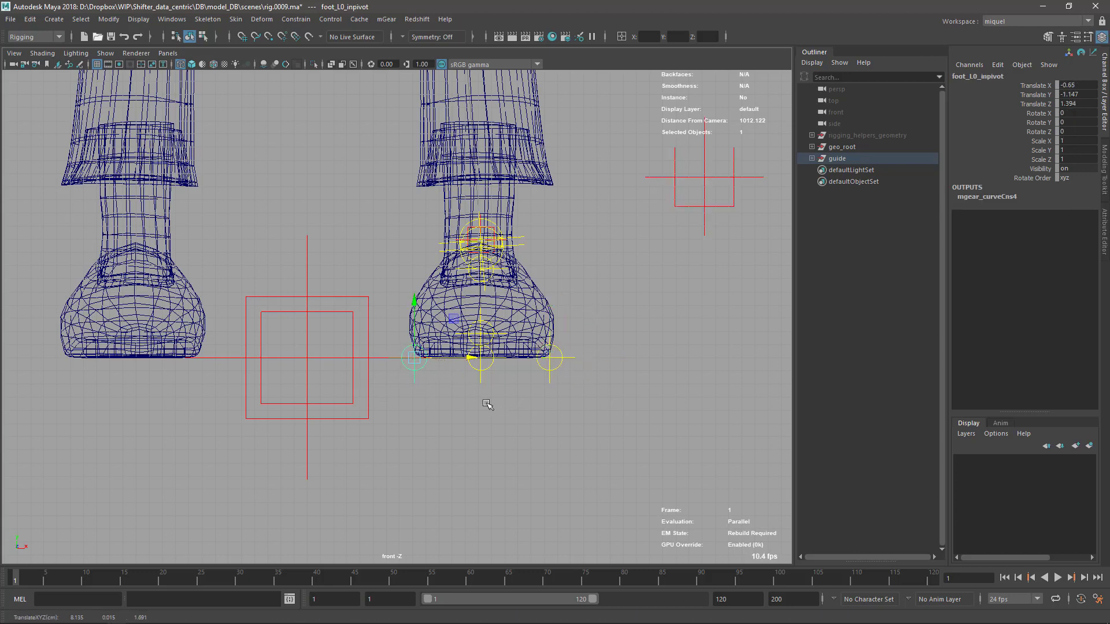
Step: Select the foot's heel and toe locators together and level them on the ground with an absolute Y position
{"action": "left_click_drag", "start_coordinate": [467, 366], "coordinate": [502, 408]}
{"action": "key", "text": "space"}
{"action": "left_click_drag", "start_coordinate": [592, 326], "coordinate": [594, 293]}
{"action": "left_click_drag", "start_coordinate": [604, 333], "coordinate": [560, 417], "text": "alt"}
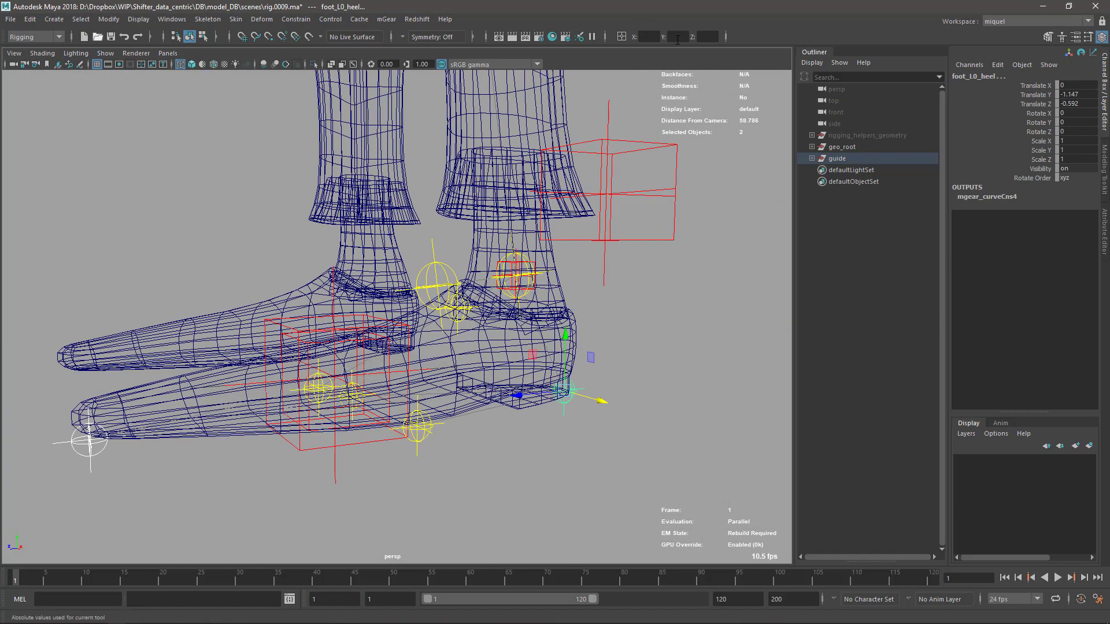
{"action": "key", "text": "Return"}
Step: Examine the fit of the foot and leg guides inside the wireframe character from several angles
{"action": "right_click_drag", "start_coordinate": [471, 482], "coordinate": [426, 438], "text": "alt"}
{"action": "left_click_drag", "start_coordinate": [427, 438], "coordinate": [439, 345], "text": "alt"}
{"action": "middle_click_drag", "start_coordinate": [440, 345], "coordinate": [440, 412], "text": "alt"}
{"action": "left_click_drag", "start_coordinate": [439, 412], "coordinate": [470, 445], "text": "alt"}
{"action": "middle_click_drag", "start_coordinate": [471, 446], "coordinate": [471, 497], "text": "alt"}
{"action": "right_click_drag", "start_coordinate": [471, 498], "coordinate": [404, 272], "text": "alt"}
{"action": "left_click_drag", "start_coordinate": [405, 271], "coordinate": [435, 216], "text": "alt"}
{"action": "key", "text": "q"}
{"action": "middle_click_drag", "start_coordinate": [444, 87], "coordinate": [443, 172], "text": "alt"}
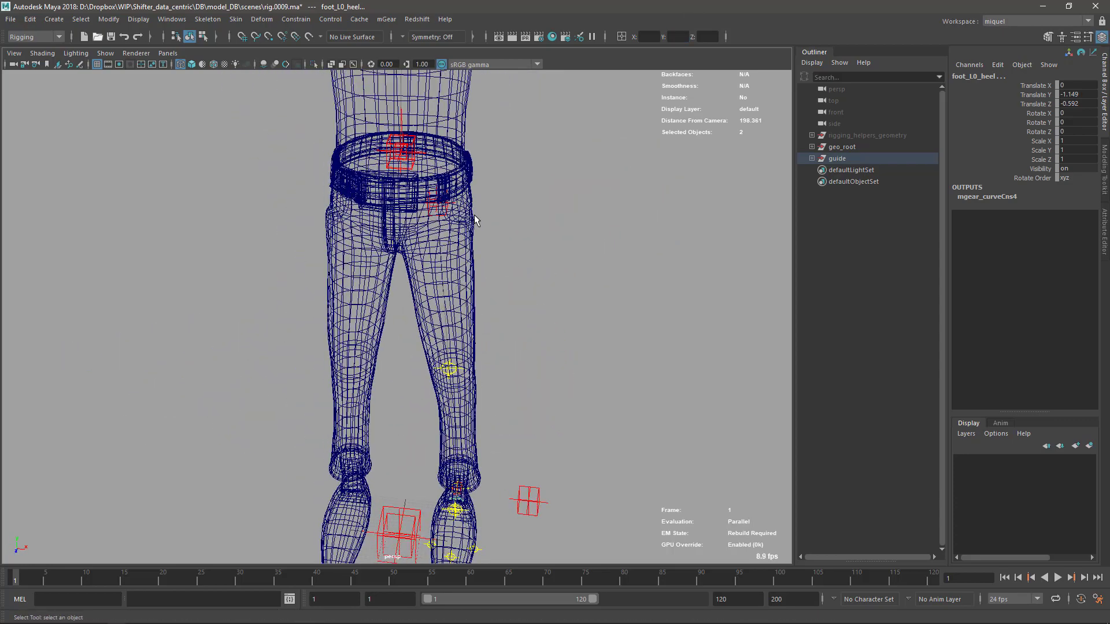
{"action": "left_click_drag", "start_coordinate": [473, 218], "coordinate": [488, 261], "text": "alt"}
Step: Save the scene as the incremental version rig.0010.ma and select the leg_L0_root guide
{"action": "key", "text": "ctrl+alt+s"}
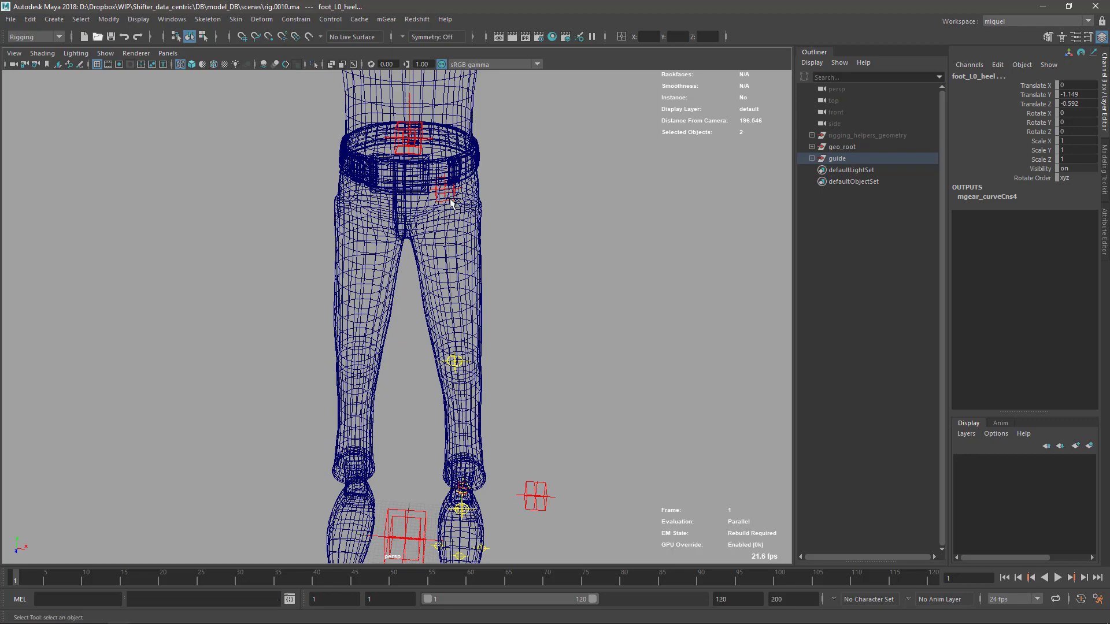
{"action": "left_click", "coordinate": [450, 202]}
{"action": "left_click_drag", "start_coordinate": [520, 347], "coordinate": [487, 338], "text": "alt"}
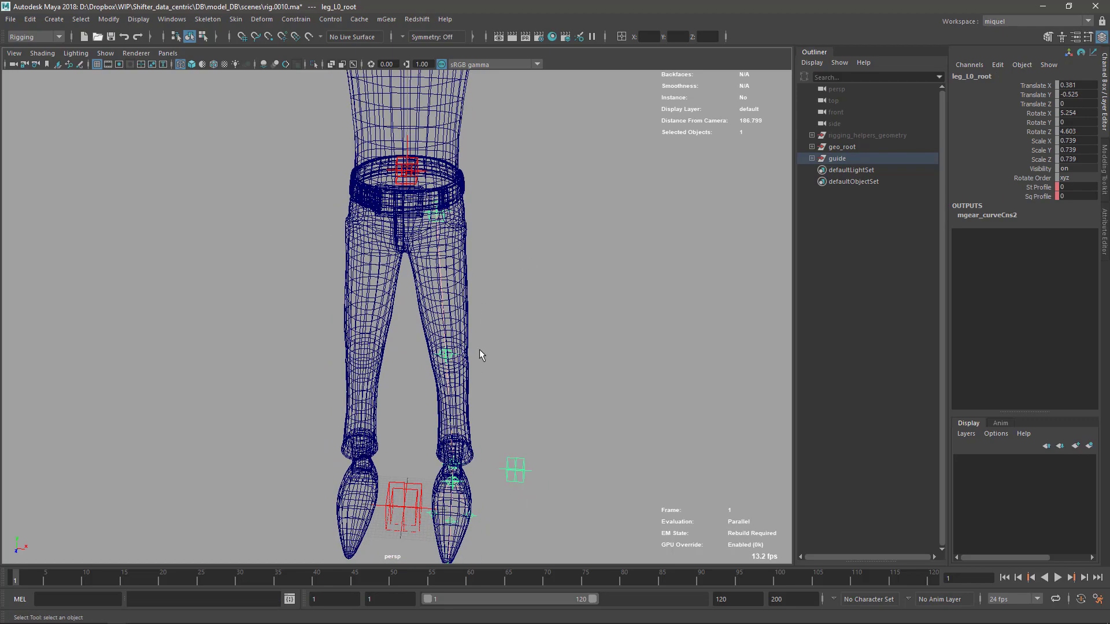
Step: Duplicate the leg_L0_root guide symmetrically to the right side, and build the rig from the whole guide
{"action": "key", "text": "ctrl+shift+d"}
{"action": "key", "text": "a"}
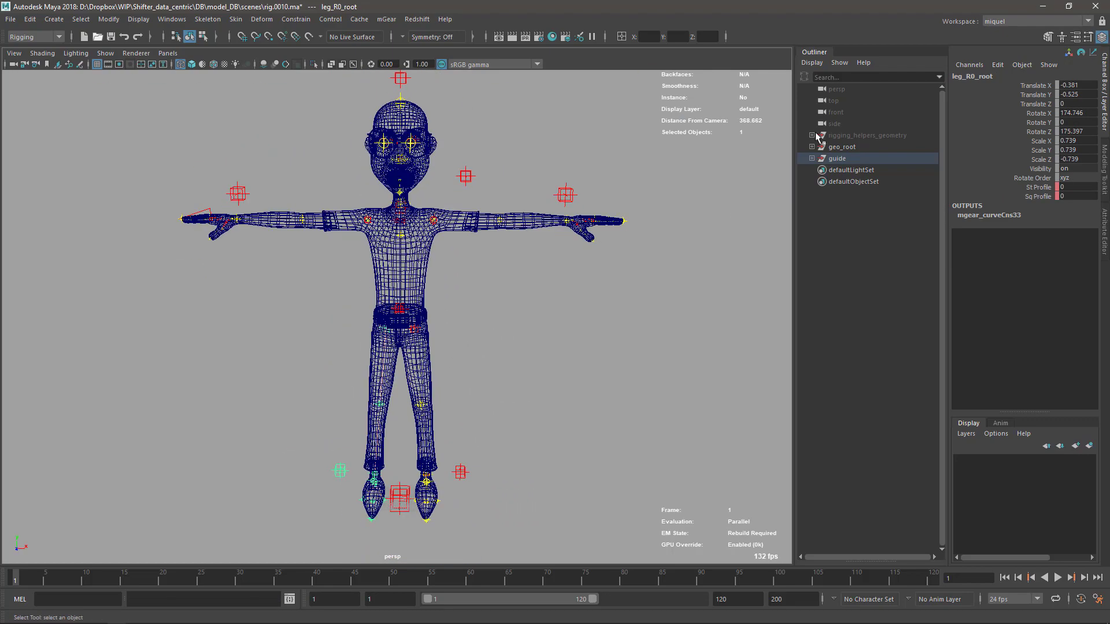
{"action": "left_click", "coordinate": [837, 158]}
{"action": "key", "text": "f"}
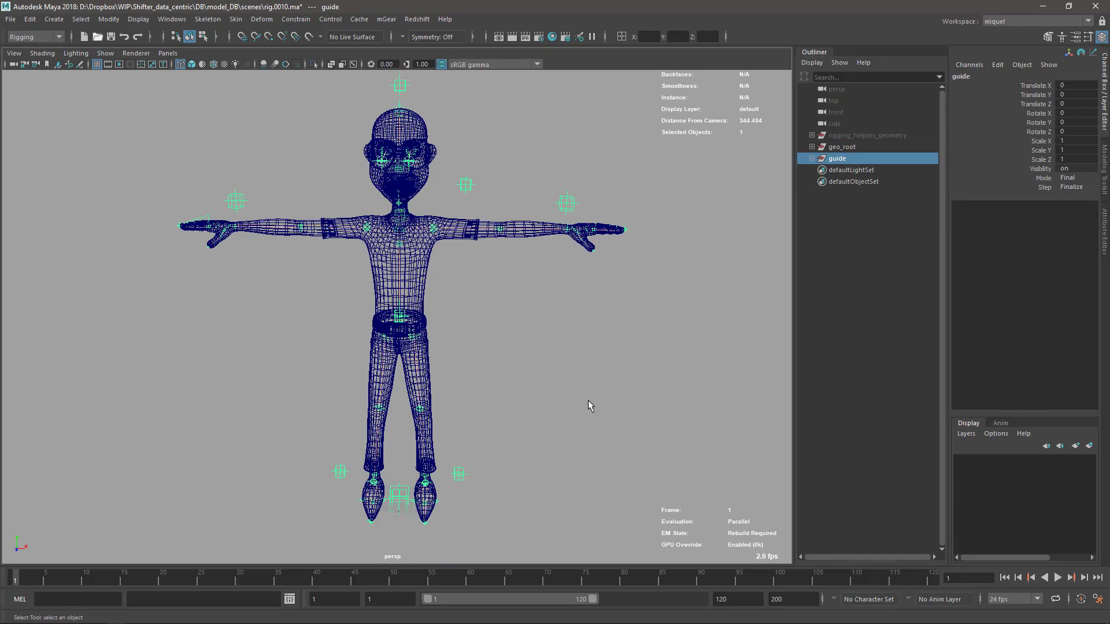
{"action": "key", "text": "ctrl+b"}
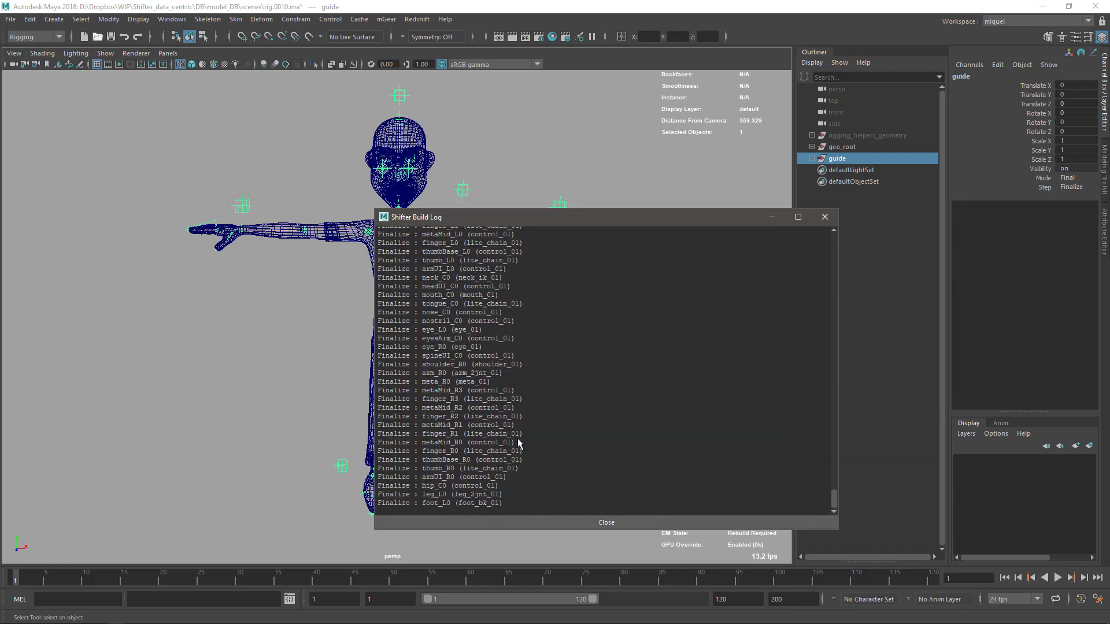
{"action": "left_click", "coordinate": [824, 217]}
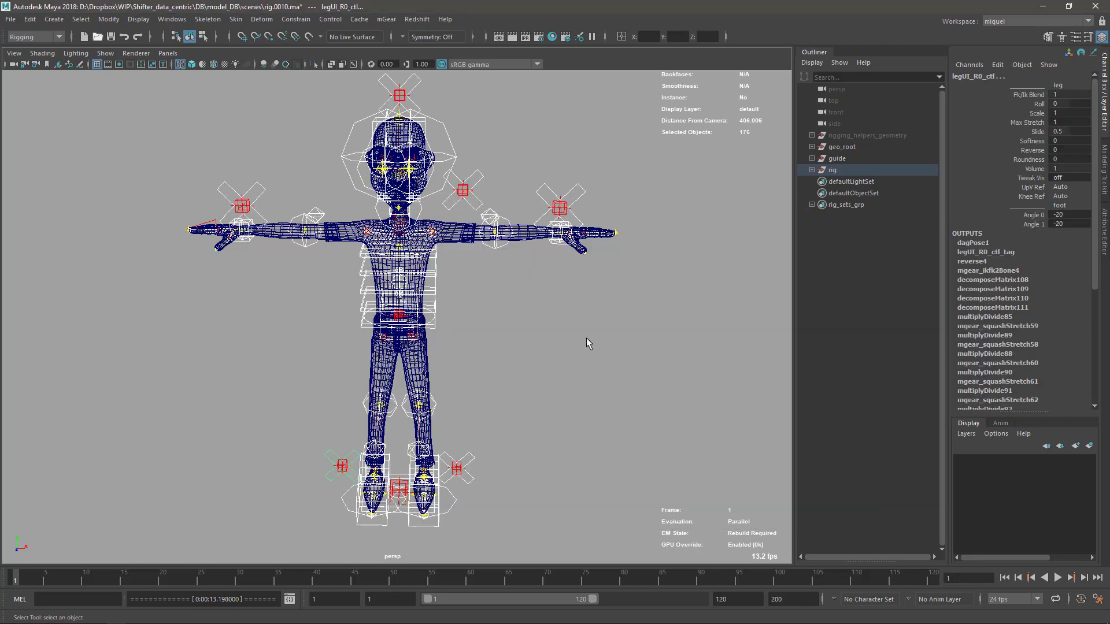
{"action": "left_click_drag", "start_coordinate": [518, 349], "coordinate": [517, 349]}
{"action": "left_click_drag", "start_coordinate": [518, 349], "coordinate": [479, 365], "text": "alt"}
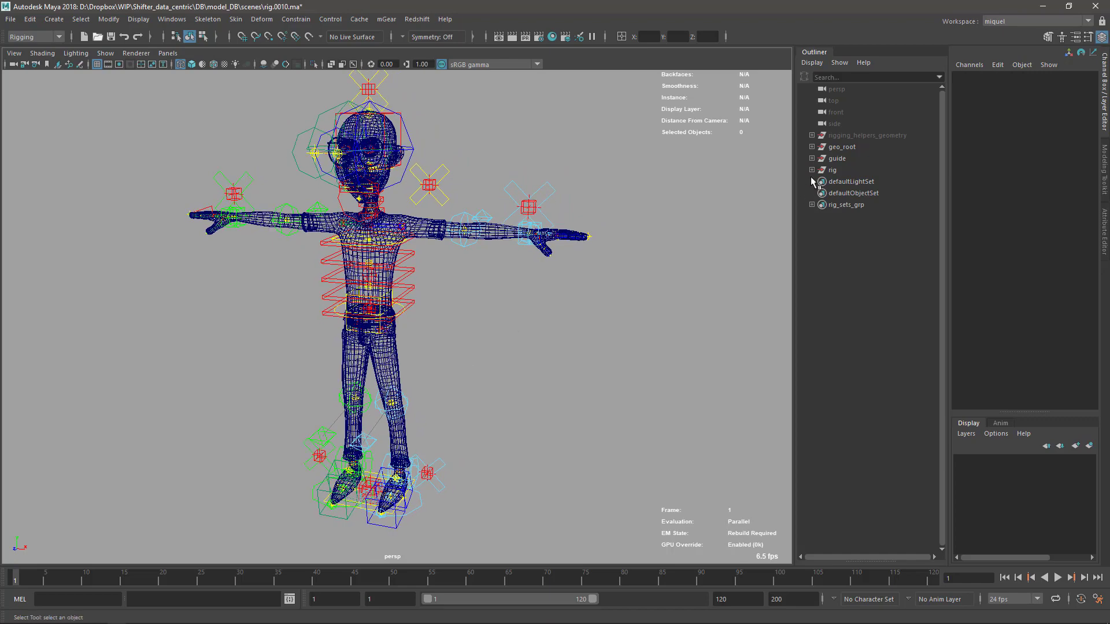
Step: Save the scene as the incremental version rig.0011.ma and open the earlier scene rig.0009.ma
{"action": "left_click", "coordinate": [812, 158]}
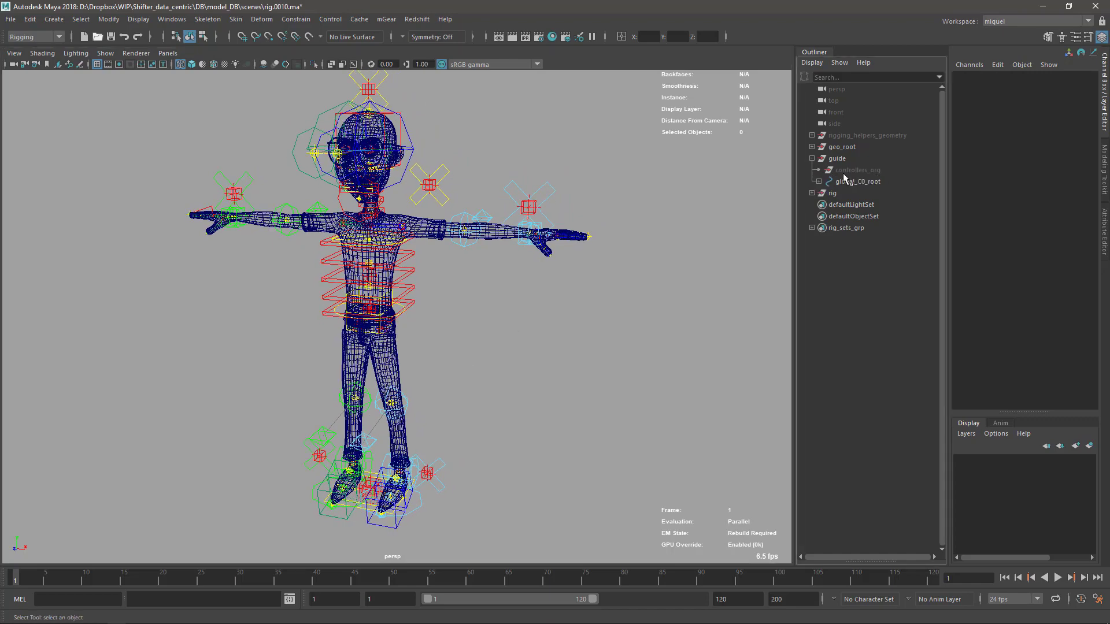
{"action": "left_click_drag", "start_coordinate": [552, 330], "coordinate": [645, 342], "text": "alt"}
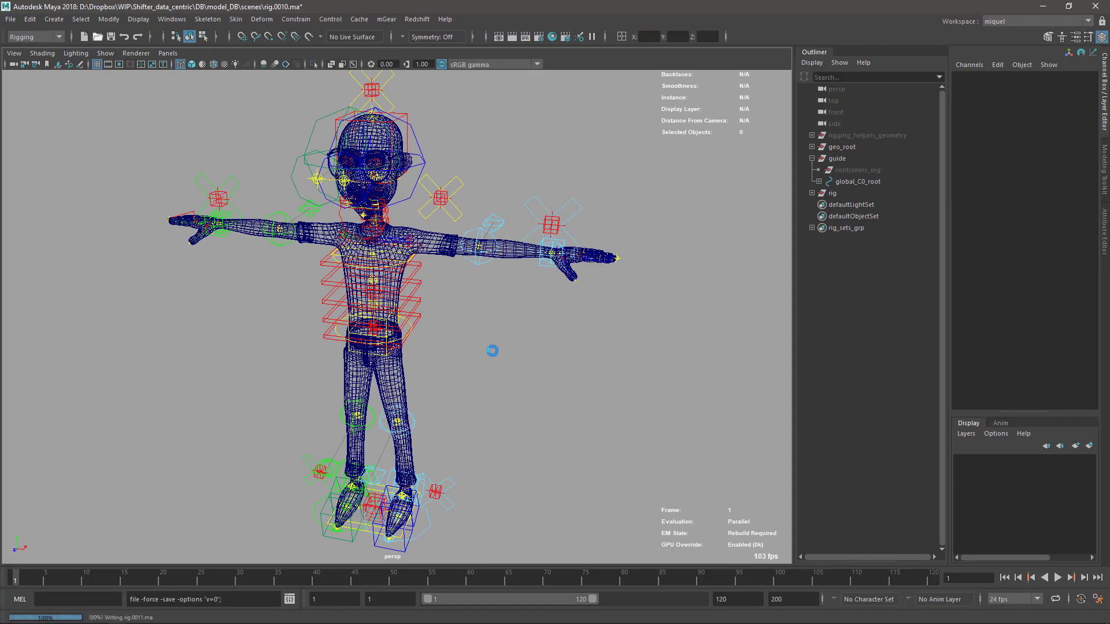
{"action": "key", "text": "ctrl+o"}
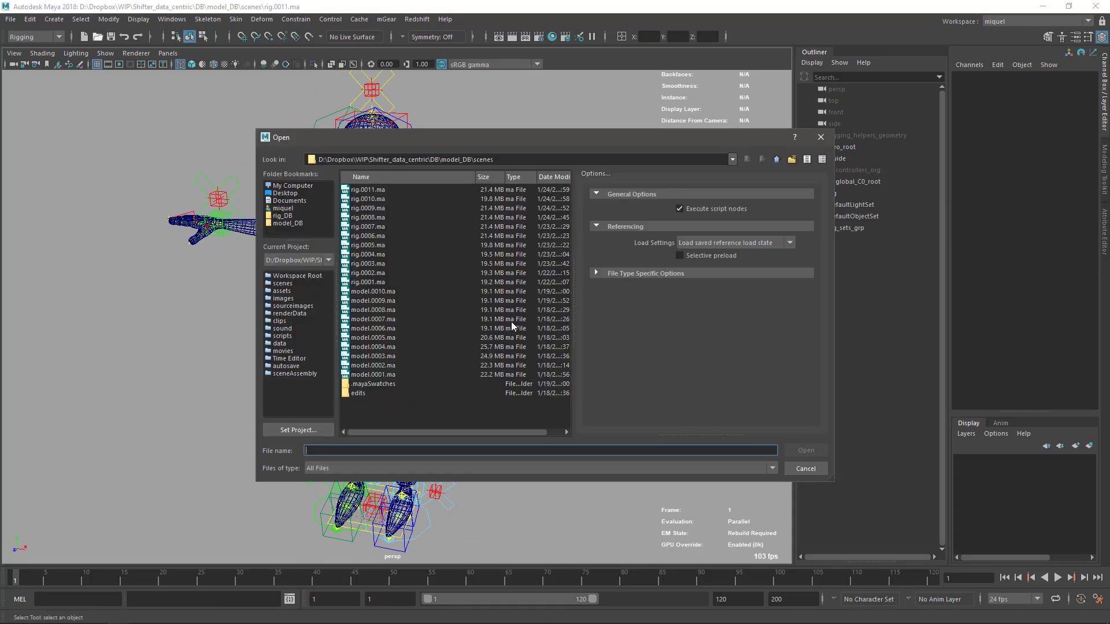
{"action": "left_click", "coordinate": [379, 209]}
{"action": "left_click", "coordinate": [807, 452]}
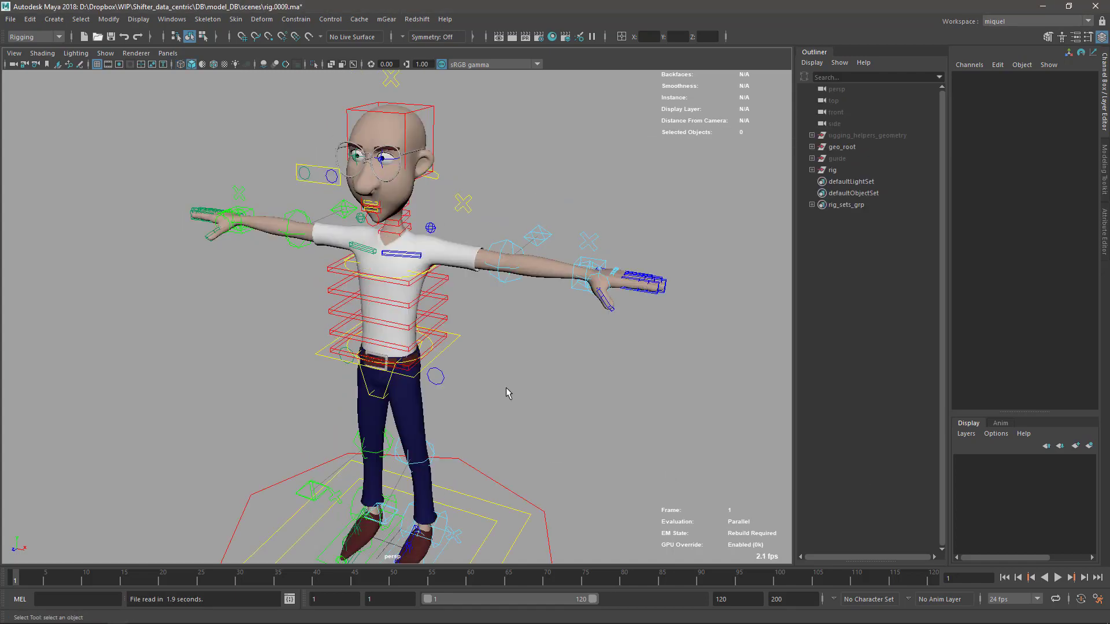
Step: Expand the guide hierarchy in rig.0009.ma and open the mGear Shifter Guide Manager
{"action": "right_click_drag", "start_coordinate": [526, 302], "coordinate": [532, 370], "text": "alt"}
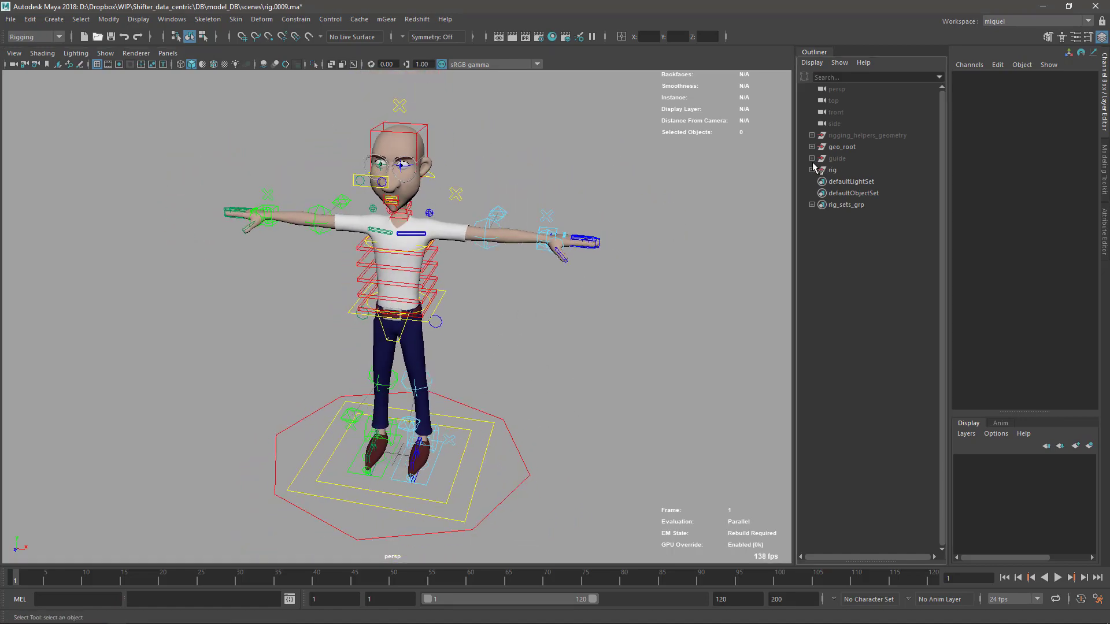
{"action": "left_click", "coordinate": [812, 158]}
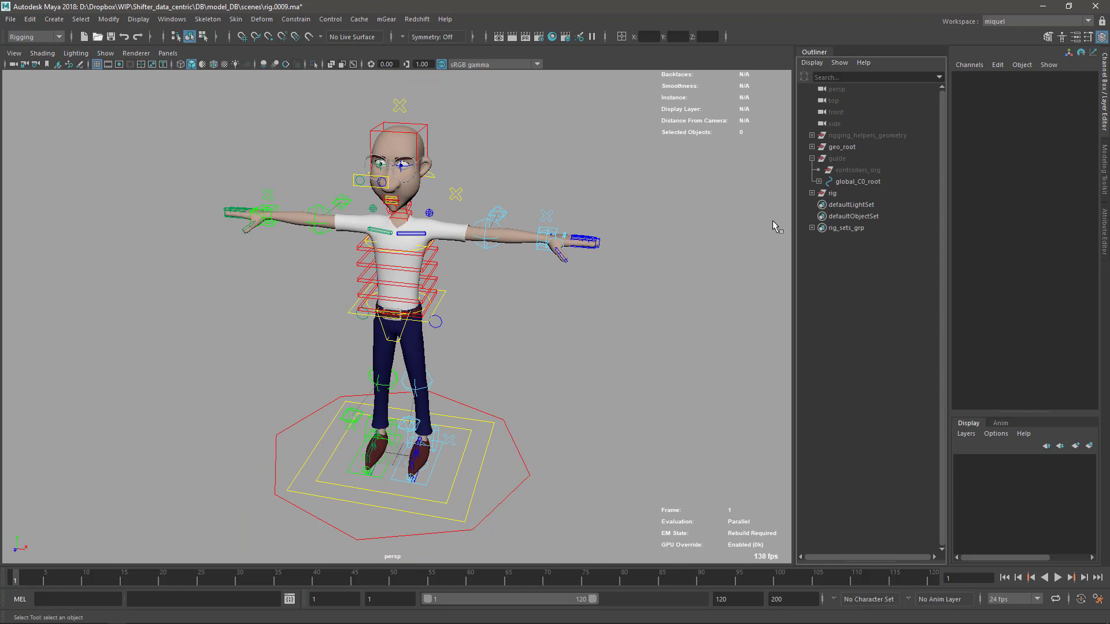
{"action": "left_click", "coordinate": [386, 19]}
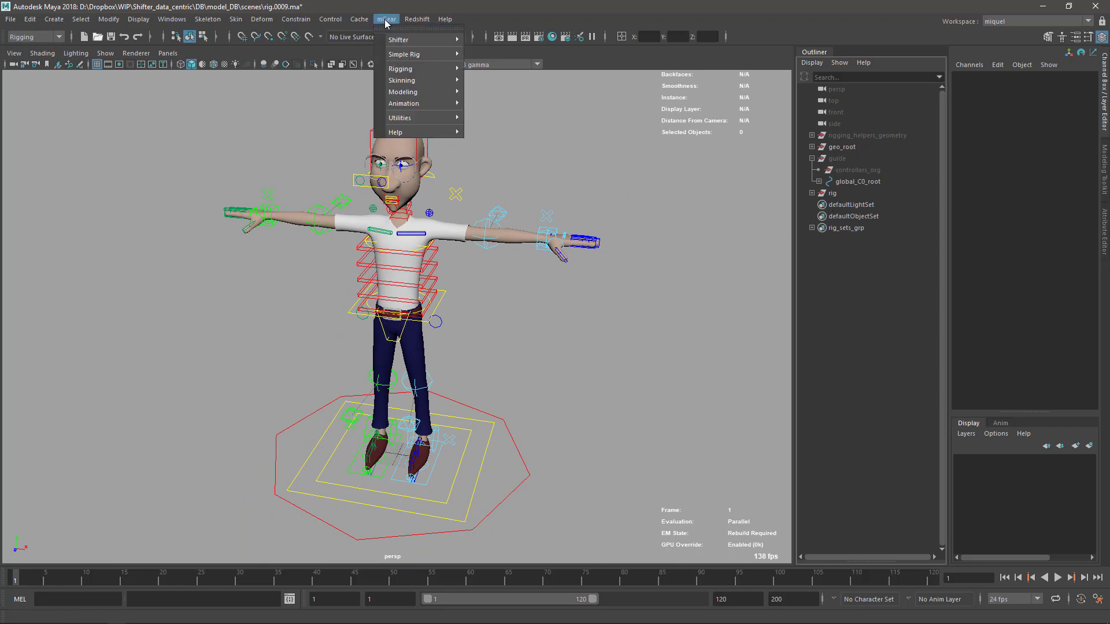
{"action": "mouse_move", "coordinate": [456, 40]}
{"action": "left_click", "coordinate": [497, 40]}
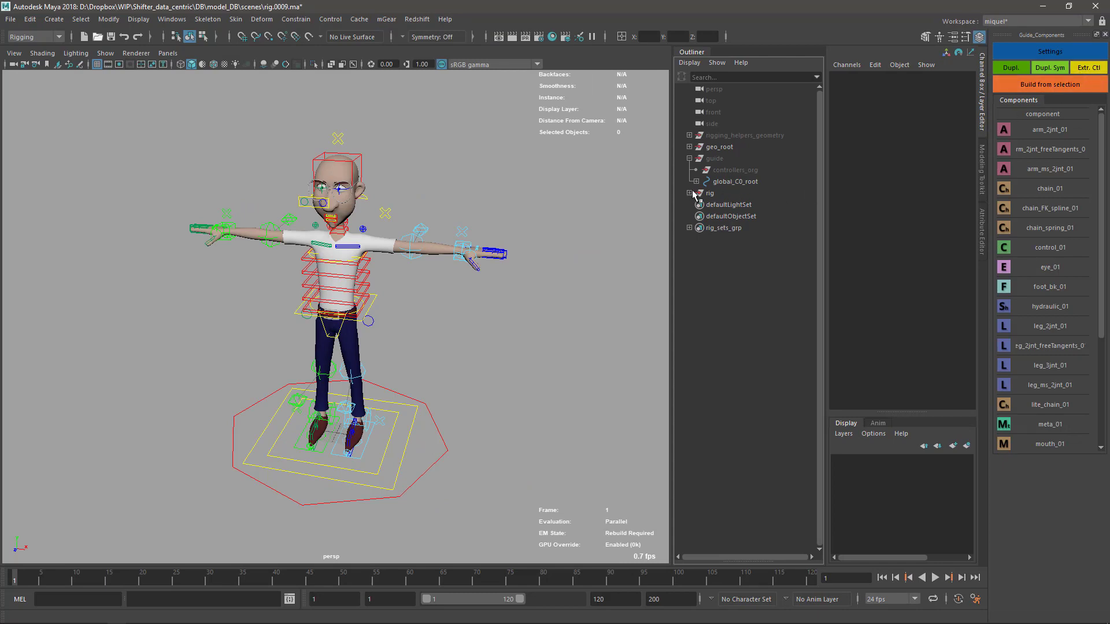
Step: Select all controls in the rig_controllers_grp set and extract their shapes into the guide's controllers_org group
{"action": "left_click", "coordinate": [747, 252]}
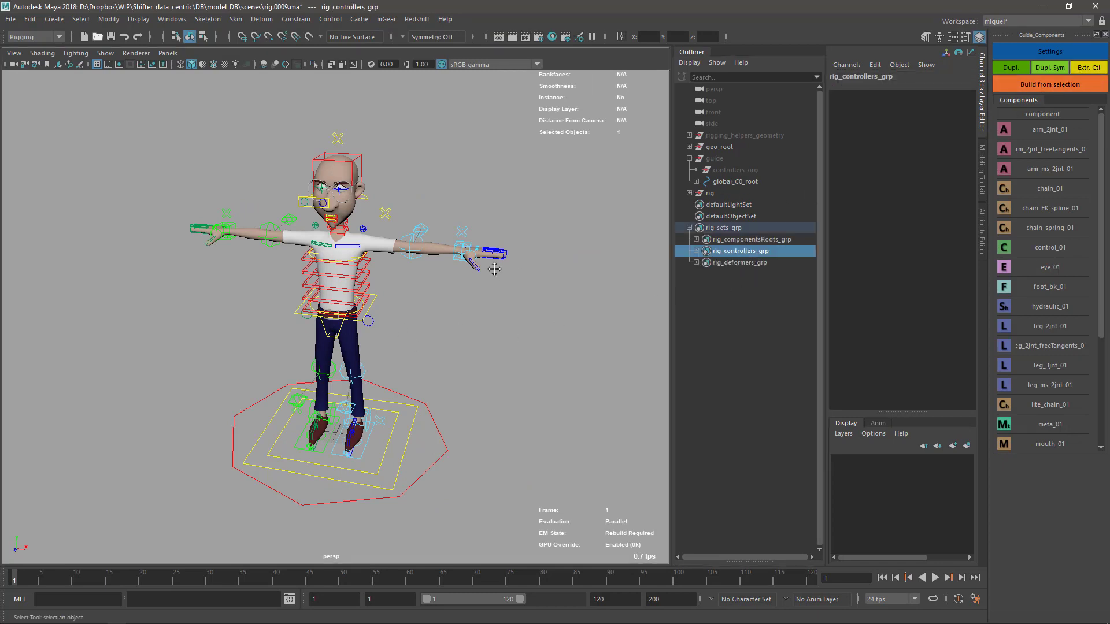
{"action": "key", "text": "f"}
{"action": "left_click_drag", "start_coordinate": [565, 331], "coordinate": [541, 333], "text": "alt"}
{"action": "left_click", "coordinate": [750, 240]}
{"action": "left_click", "coordinate": [740, 252]}
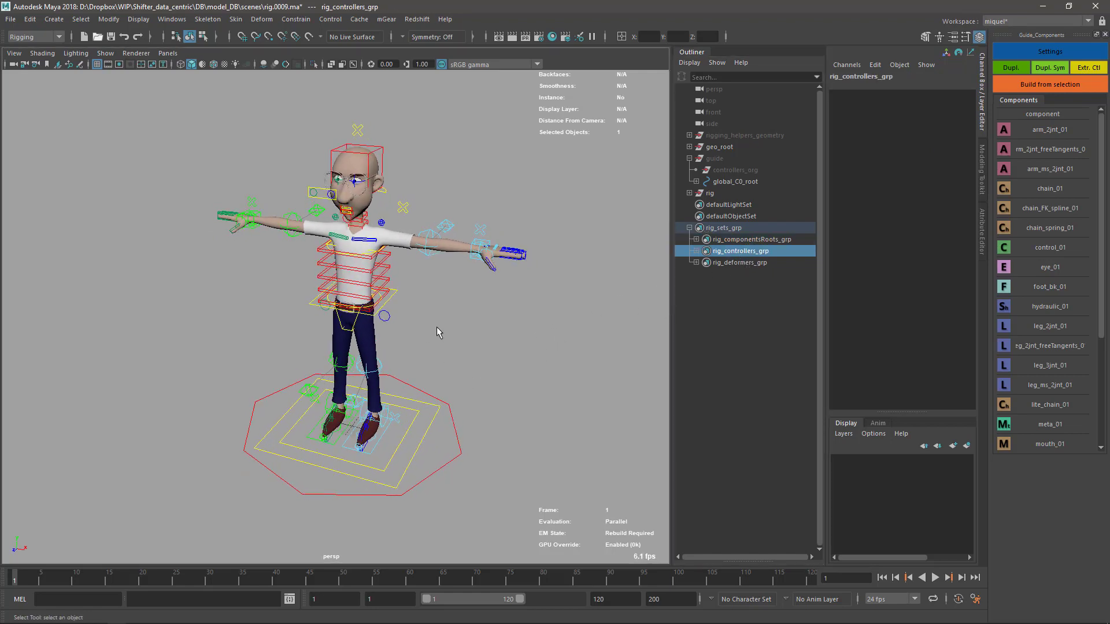
{"action": "key", "text": "Down"}
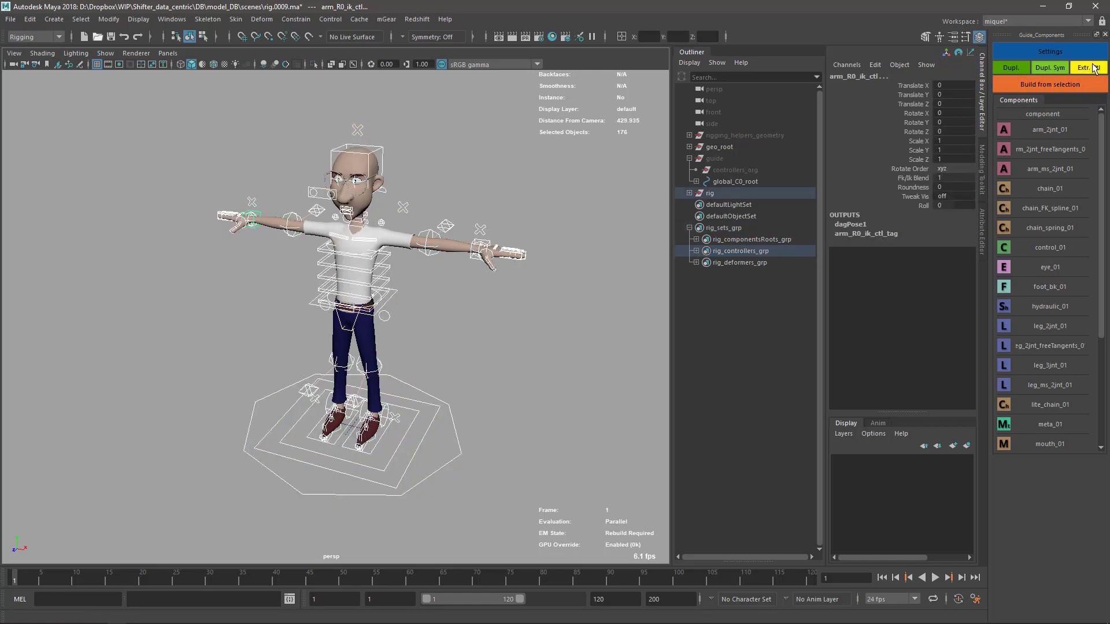
{"action": "left_click", "coordinate": [1090, 69]}
{"action": "scroll", "coordinate": [459, 323], "scroll_direction": "up", "scroll_amount": 3}
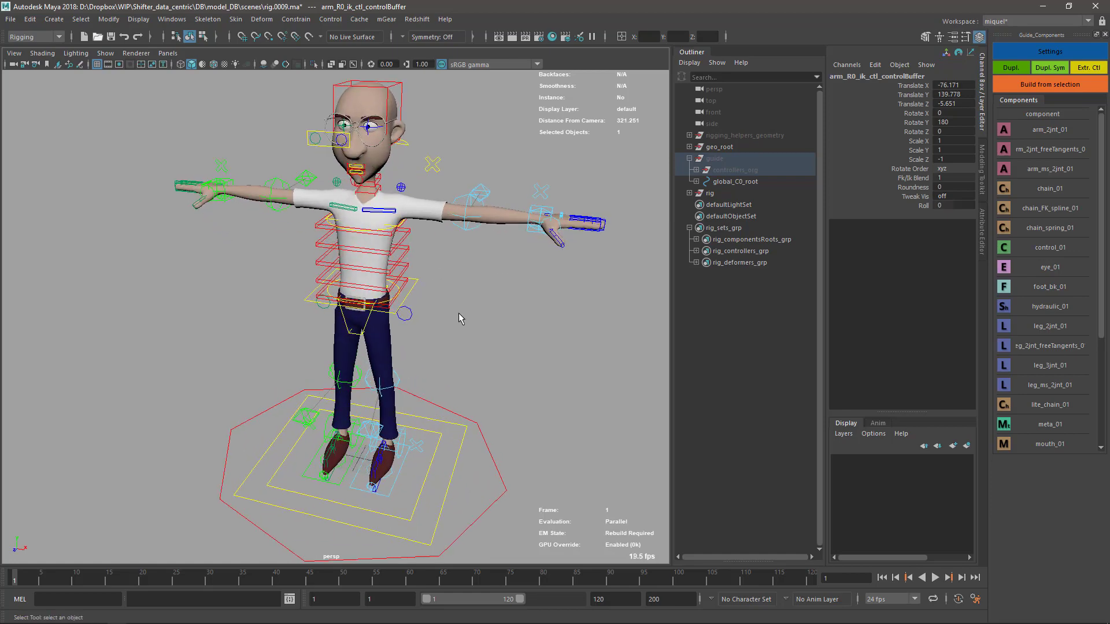
Step: Check the contents of controllers_org and unparent the group from the guide to the world
{"action": "left_click", "coordinate": [698, 170]}
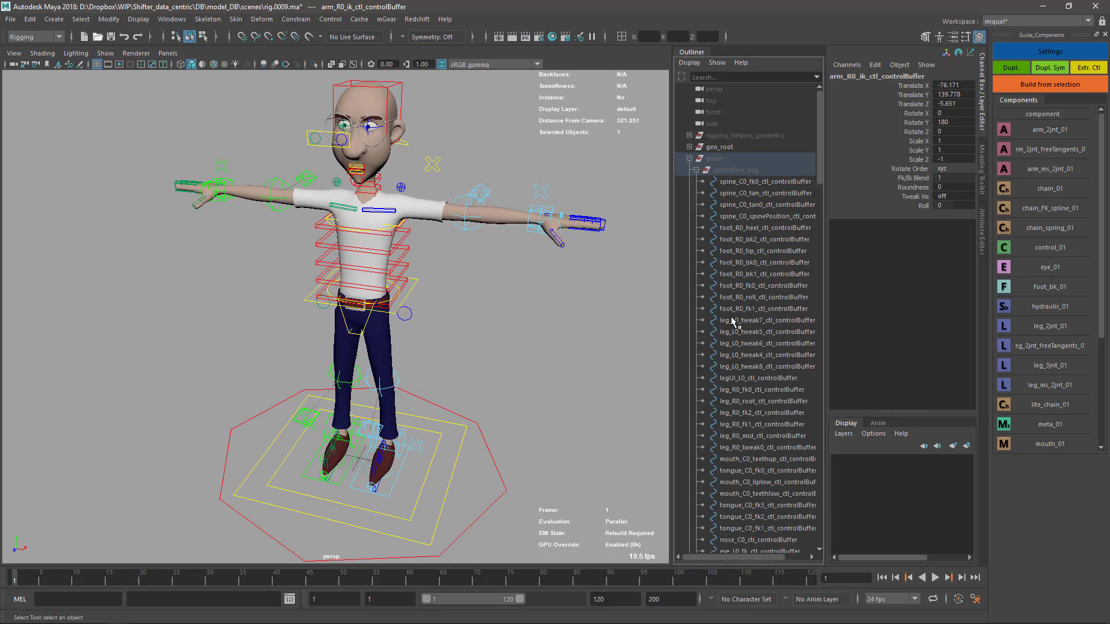
{"action": "left_click", "coordinate": [697, 170]}
{"action": "left_click", "coordinate": [735, 170]}
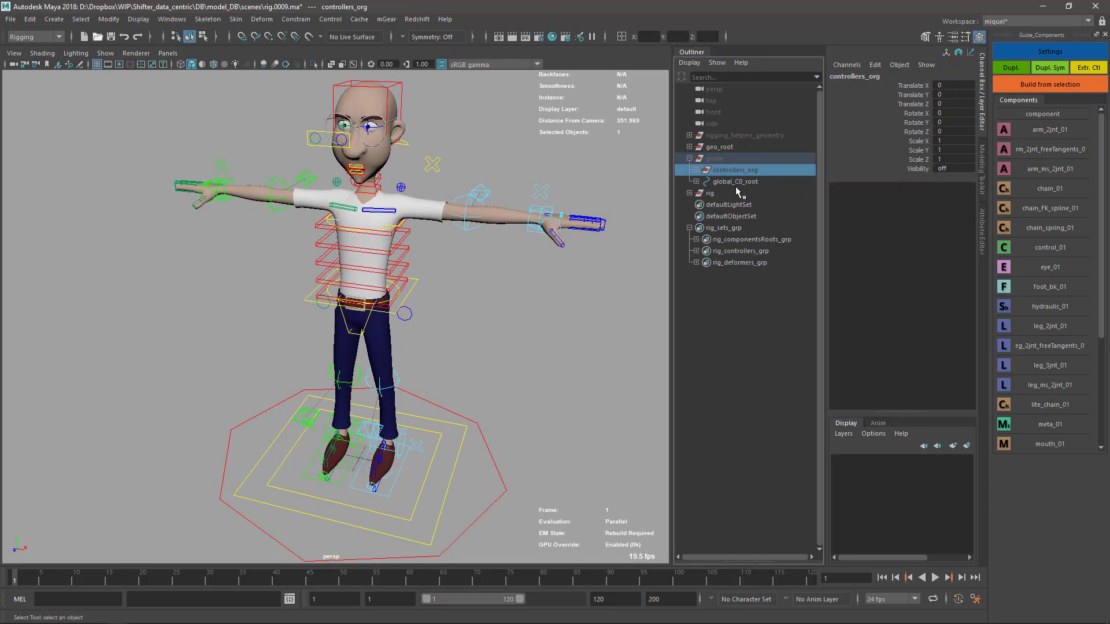
{"action": "key", "text": "shift+p"}
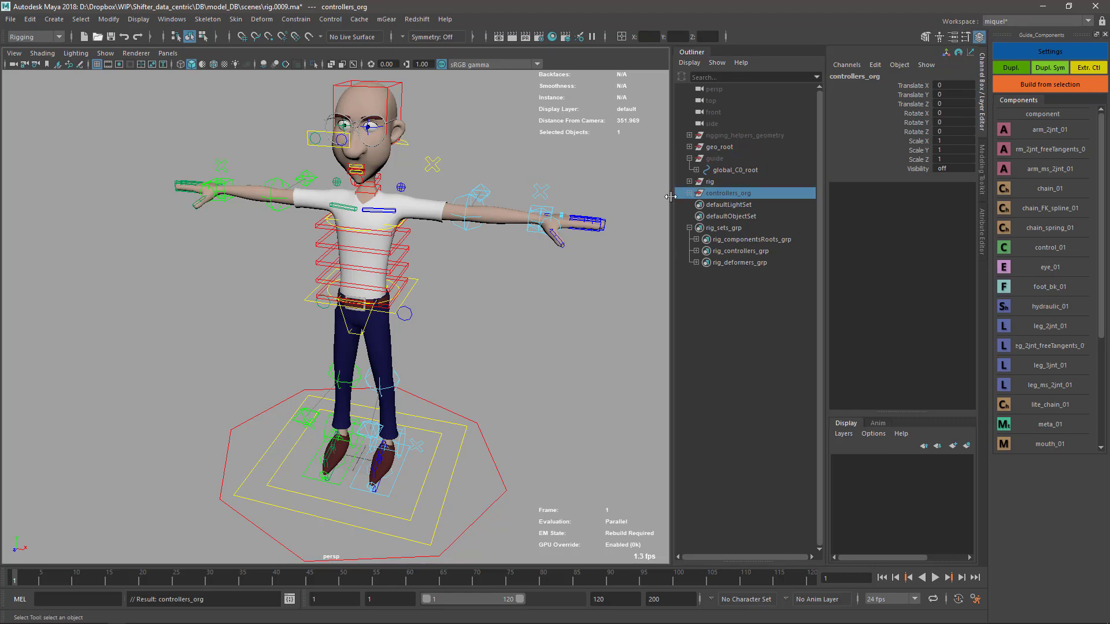
Step: Delete the rig and guide hierarchies from the scene, keeping controllers_org
{"action": "left_click", "coordinate": [717, 160]}
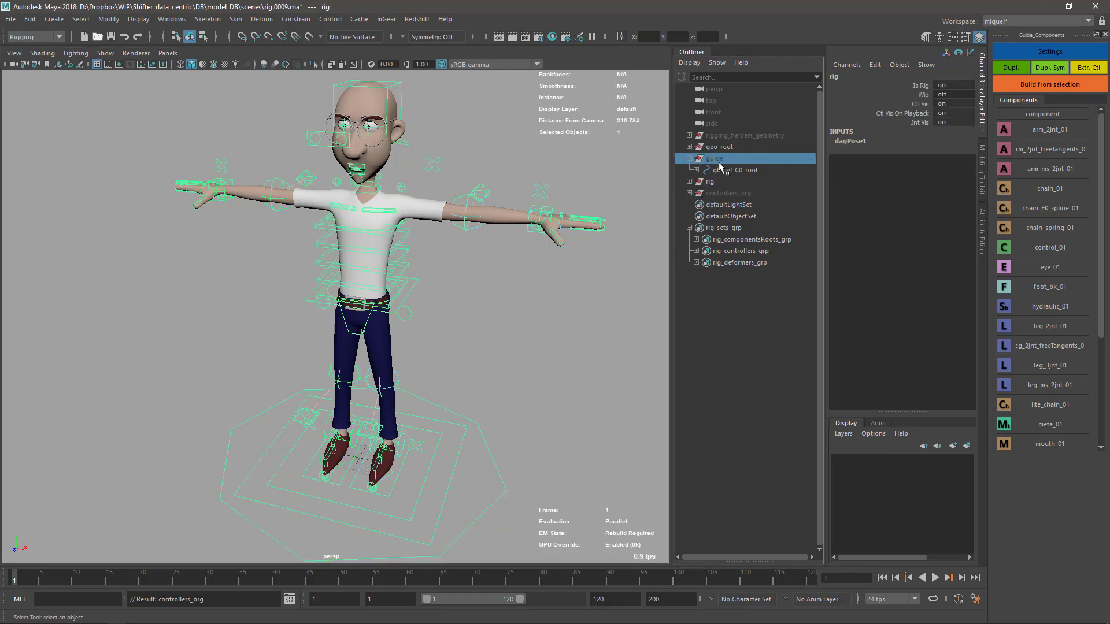
{"action": "key", "text": "Delete"}
{"action": "left_click", "coordinate": [714, 158]}
{"action": "key", "text": "Delete"}
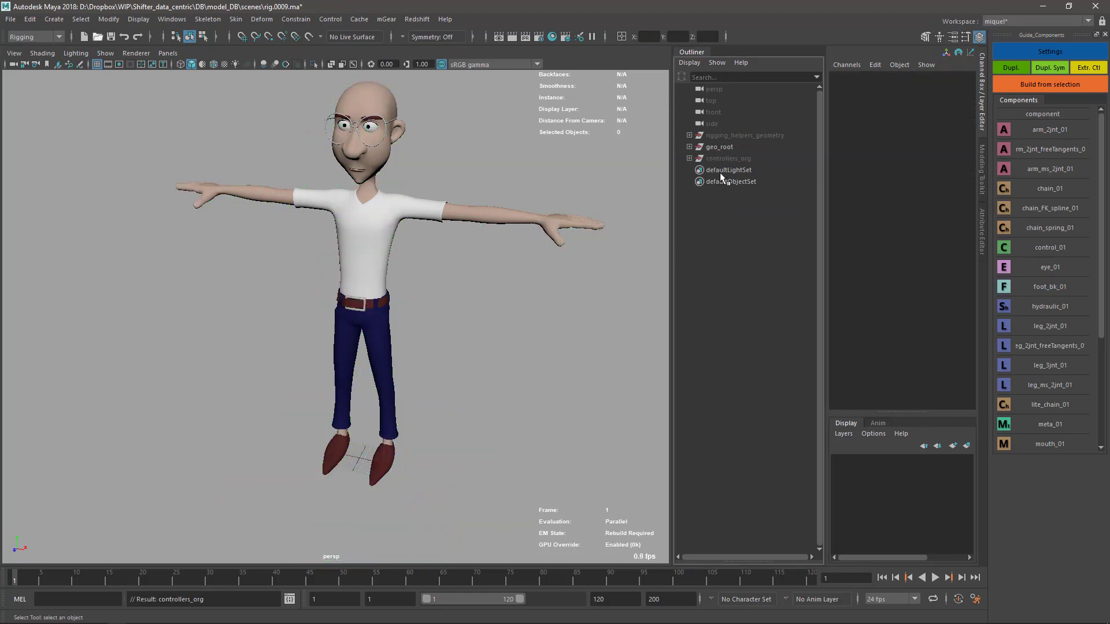
Step: Export the controllers_org group on its own as the Maya ASCII file temp.ma
{"action": "left_click", "coordinate": [714, 162]}
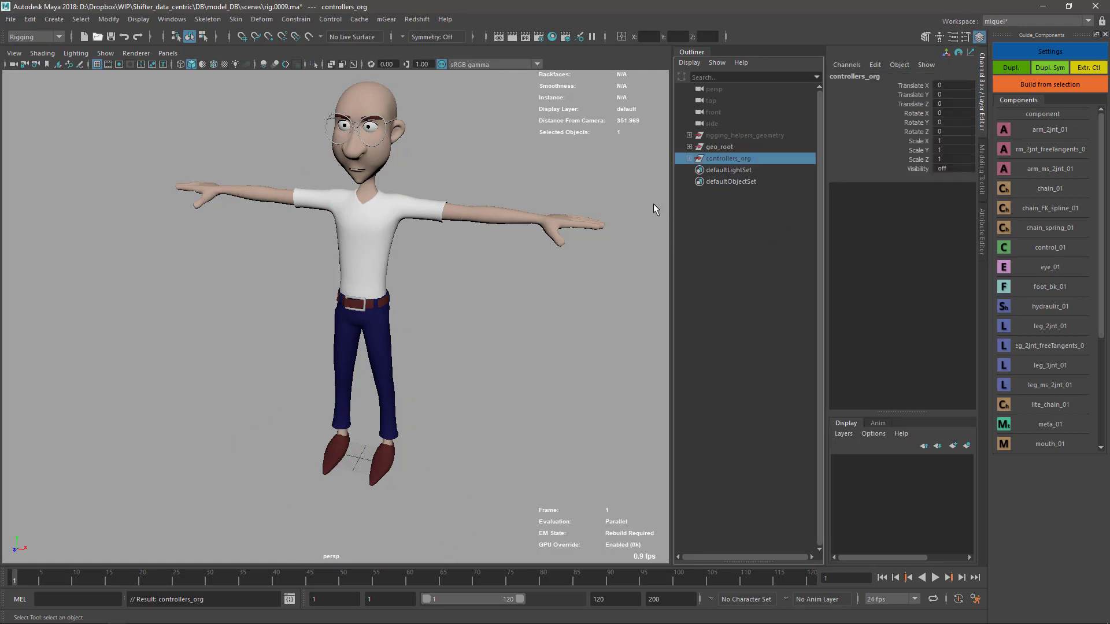
{"action": "left_click", "coordinate": [11, 21]}
{"action": "left_click", "coordinate": [70, 172]}
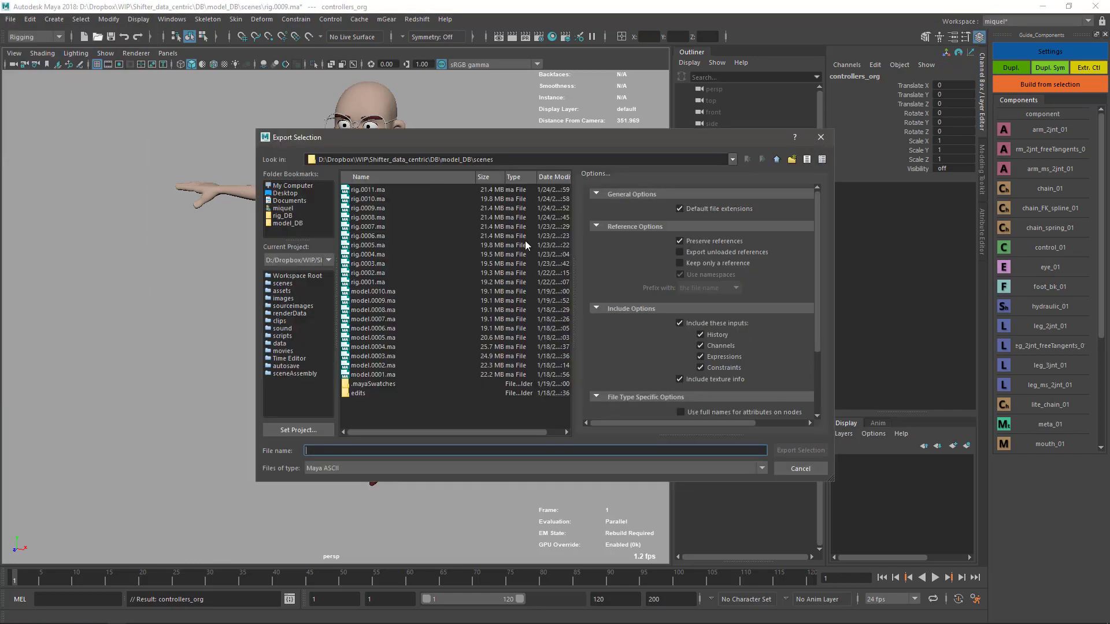
{"action": "type", "text": "c"}
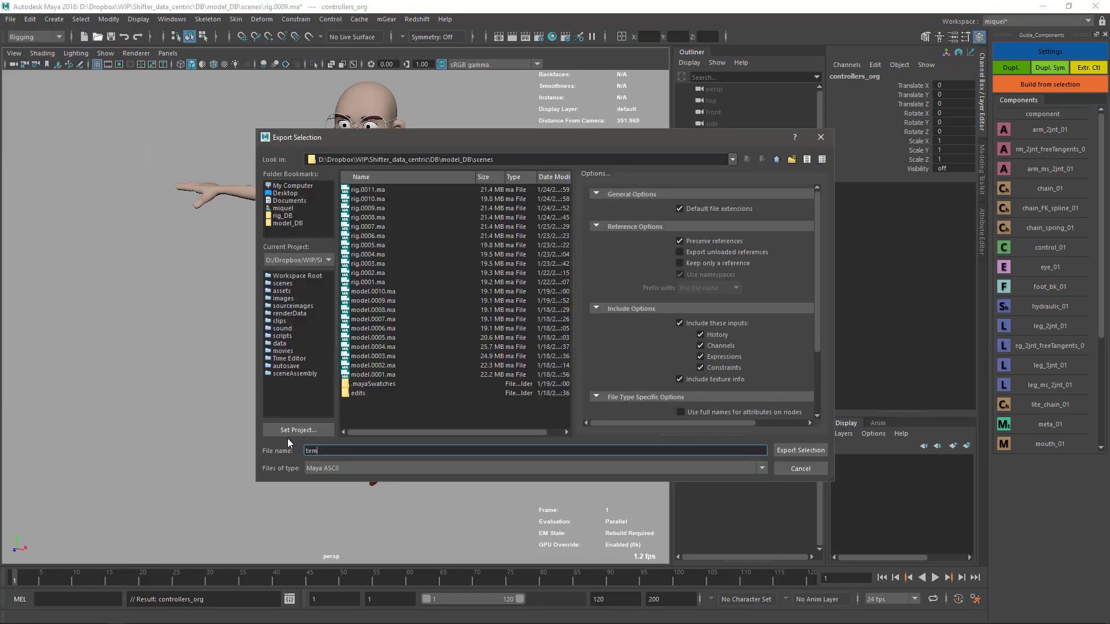
{"action": "key", "text": "Return"}
{"action": "left_click", "coordinate": [473, 348]}
Step: Open the scene rig.0011.ma without saving the changes to rig.0009.ma
{"action": "key", "text": "ctrl+o"}
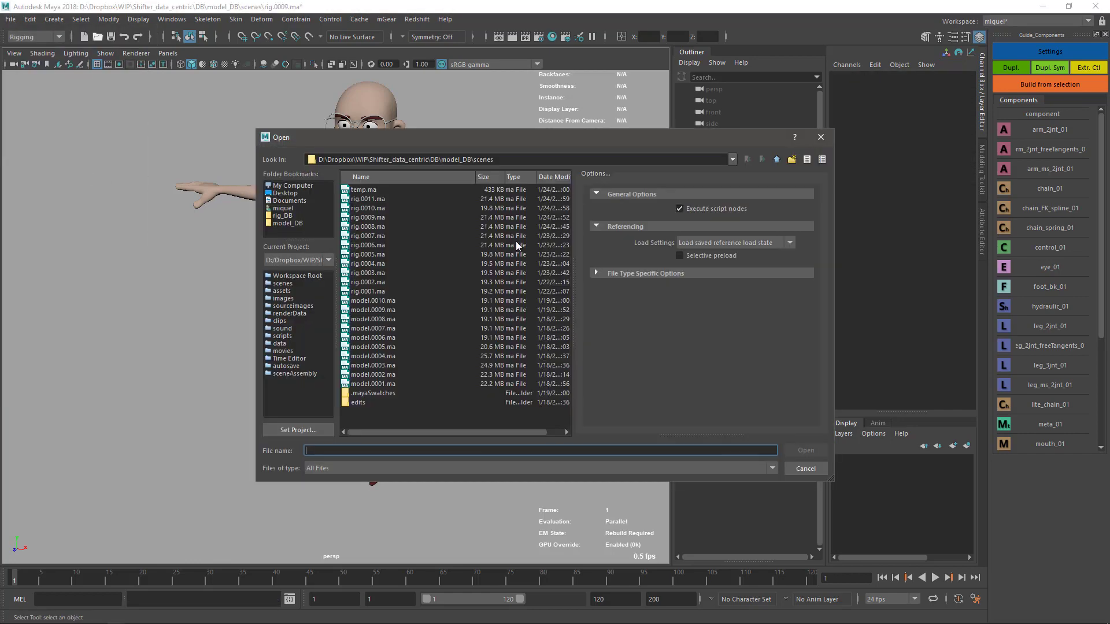
{"action": "double_click", "coordinate": [378, 199]}
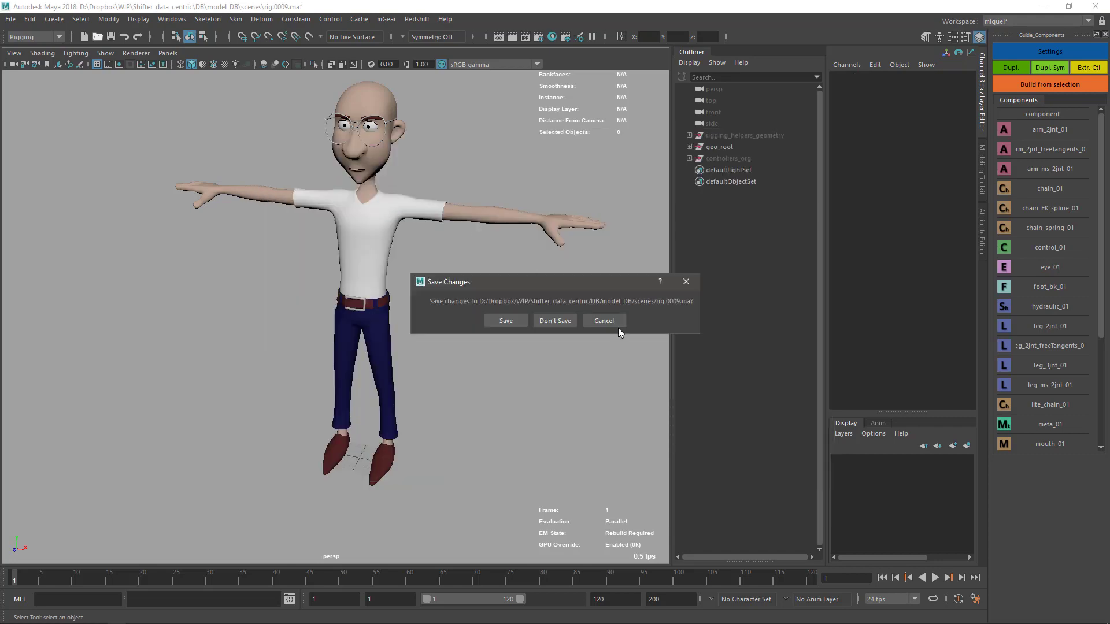
{"action": "left_click", "coordinate": [555, 320]}
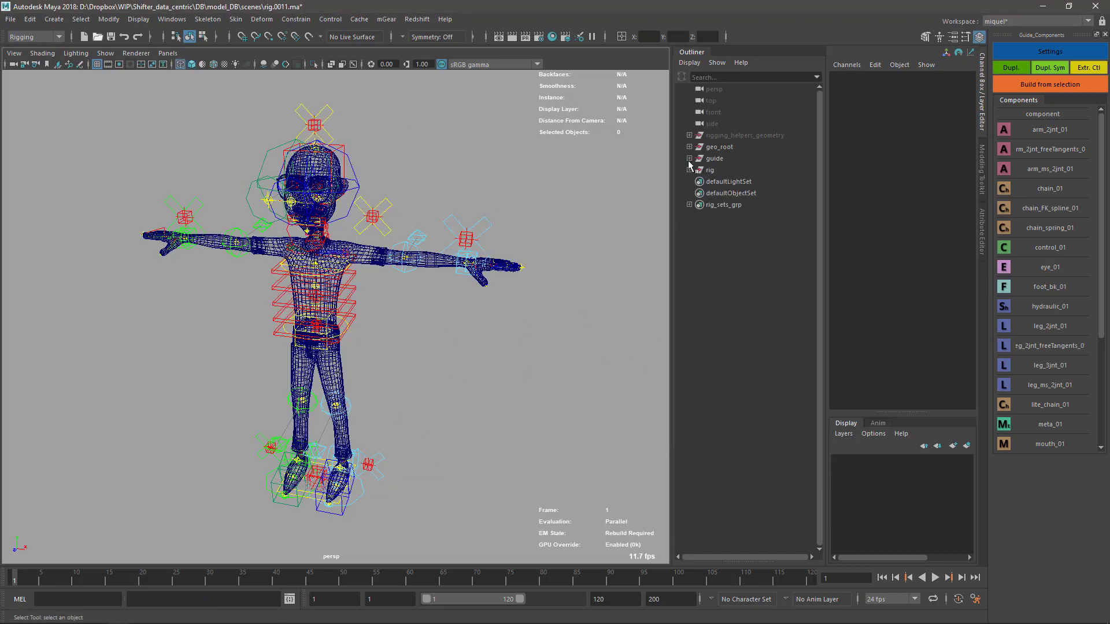
Step: Delete the empty controllers_org group from inside the guide hierarchy
{"action": "left_click", "coordinate": [688, 158]}
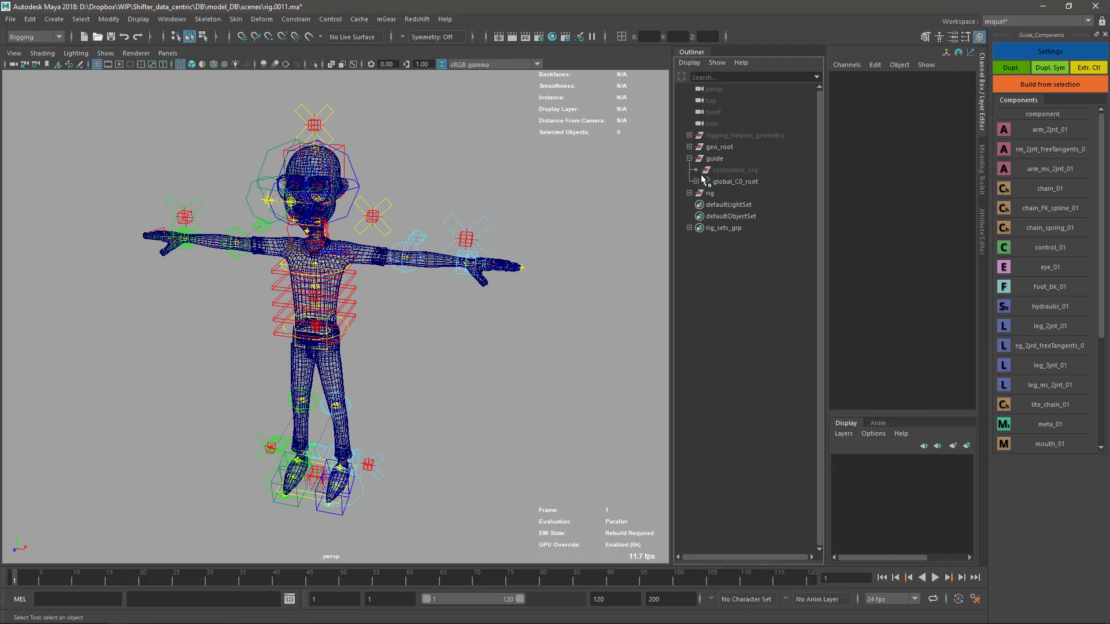
{"action": "left_click", "coordinate": [707, 170]}
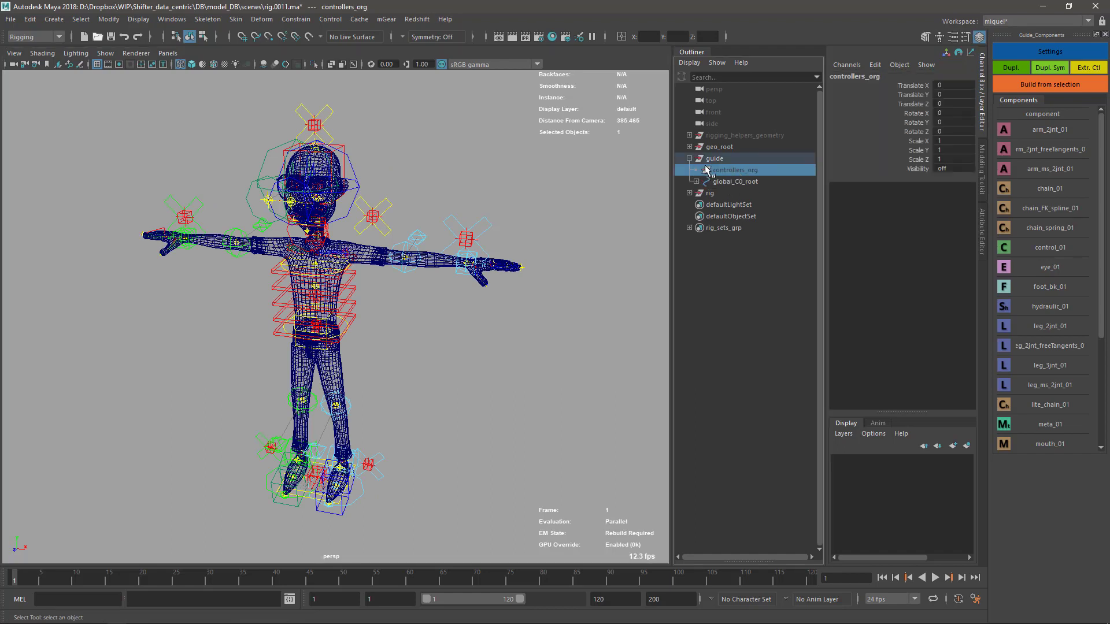
{"action": "key", "text": "Delete"}
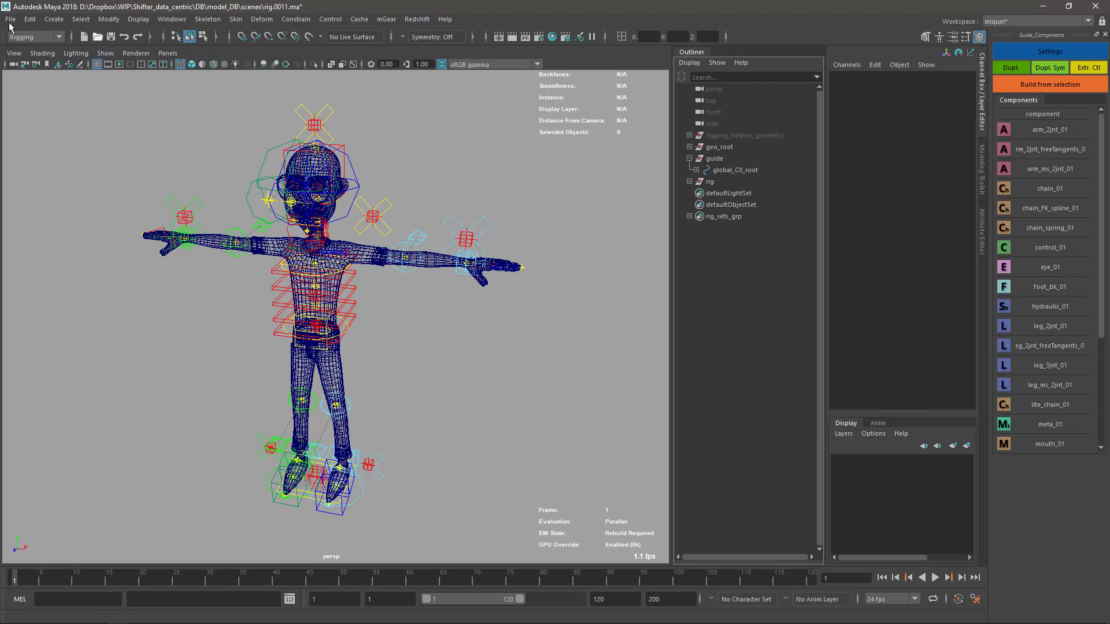
Step: Import temp.ma, parent its controllers_org group under guide, and place it above global_C0_root
{"action": "left_click", "coordinate": [10, 19]}
{"action": "left_click", "coordinate": [91, 147]}
{"action": "double_click", "coordinate": [371, 193]}
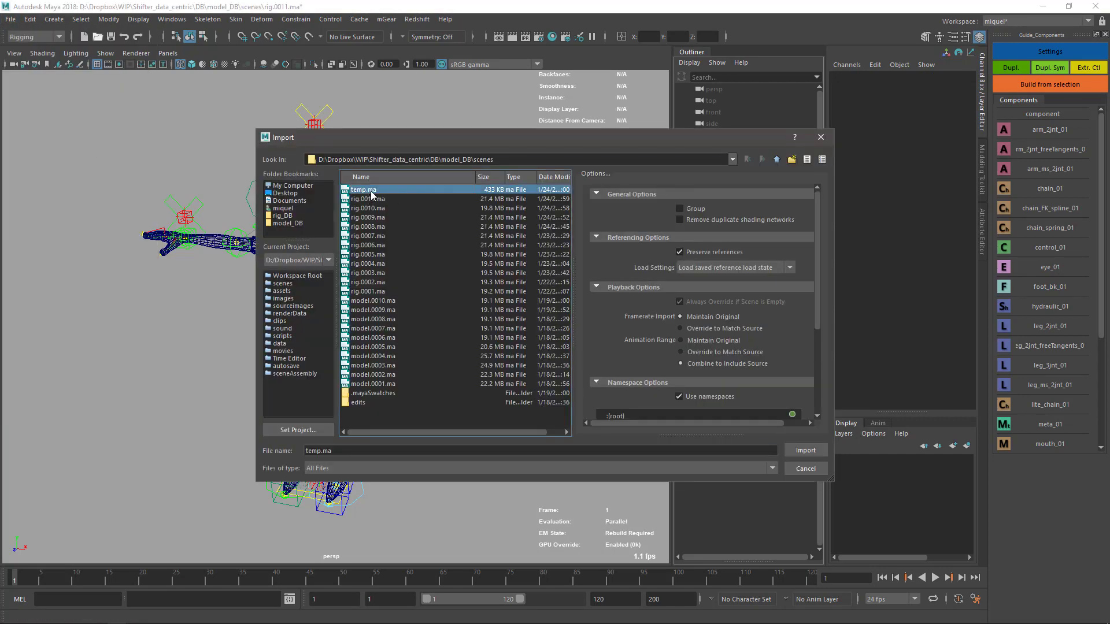
{"action": "left_click_drag", "start_coordinate": [730, 192], "coordinate": [719, 159]}
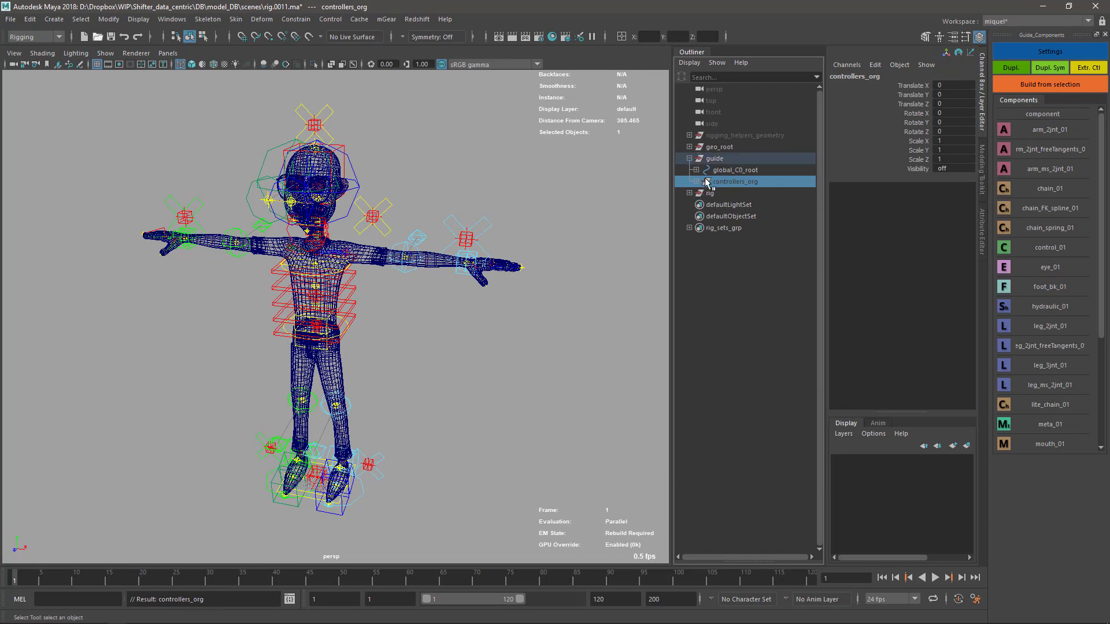
{"action": "left_click", "coordinate": [724, 169]}
{"action": "left_click", "coordinate": [724, 182]}
{"action": "middle_click_drag", "start_coordinate": [724, 181], "coordinate": [718, 165]}
Step: Delete the built rig from the scene, keeping the guide with its imported controller shapes
{"action": "left_click", "coordinate": [543, 362]}
{"action": "scroll", "coordinate": [522, 332], "scroll_direction": "up", "scroll_amount": 1}
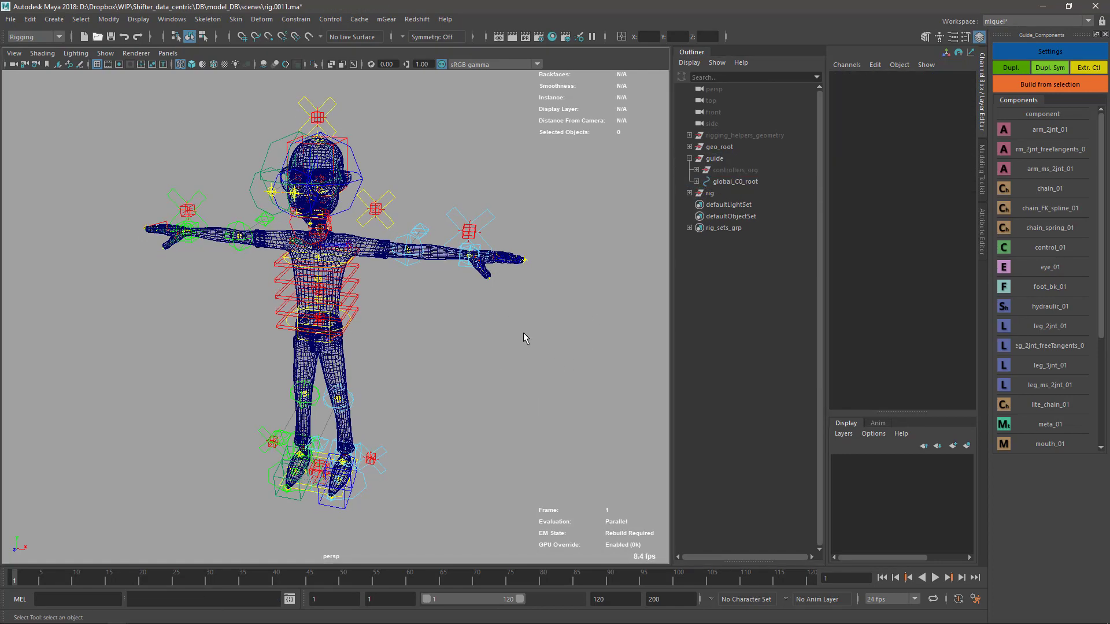
{"action": "left_click", "coordinate": [705, 195]}
{"action": "key", "text": "Delete"}
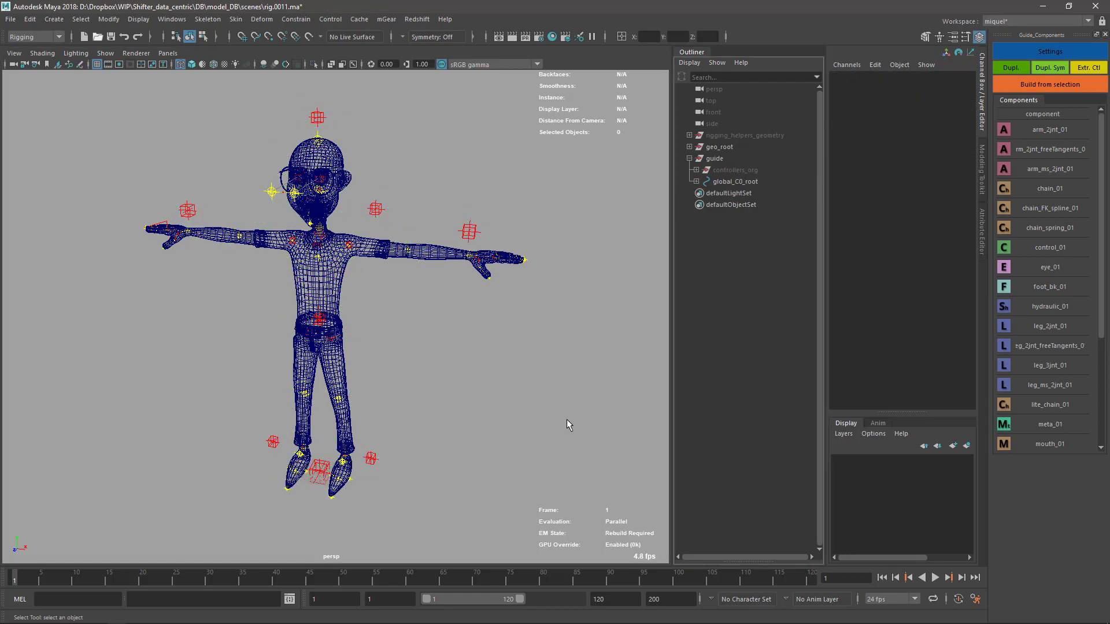
Step: Save the scene incrementally as rig.0012.ma, and rebuild the rig from the guide, closing the build log when it is done
{"action": "key", "text": "ctrl+alt+s"}
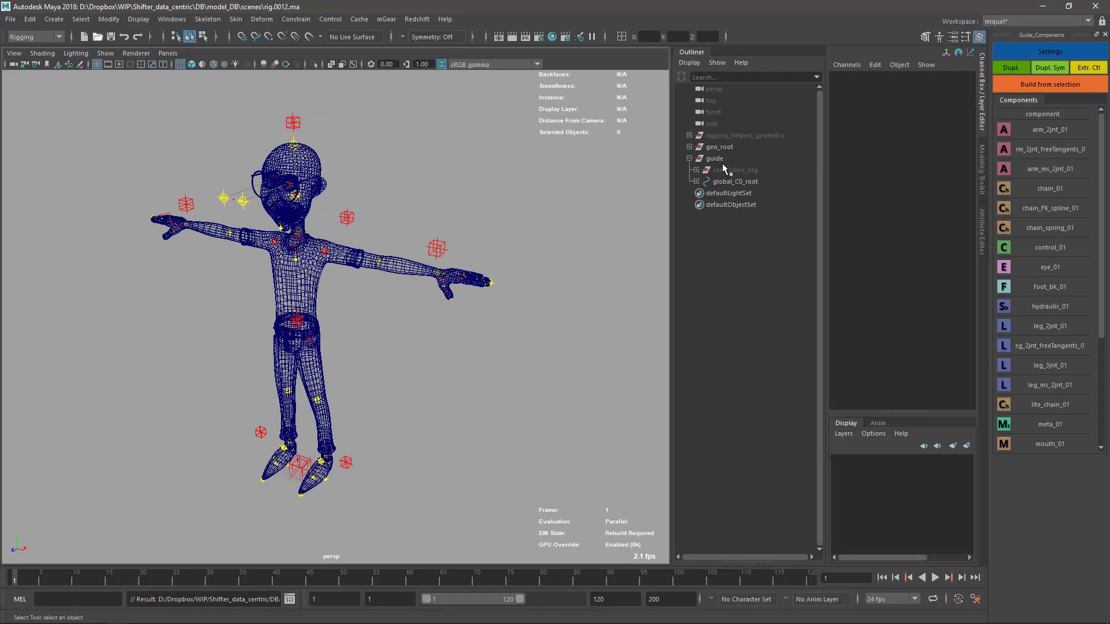
{"action": "left_click", "coordinate": [721, 160]}
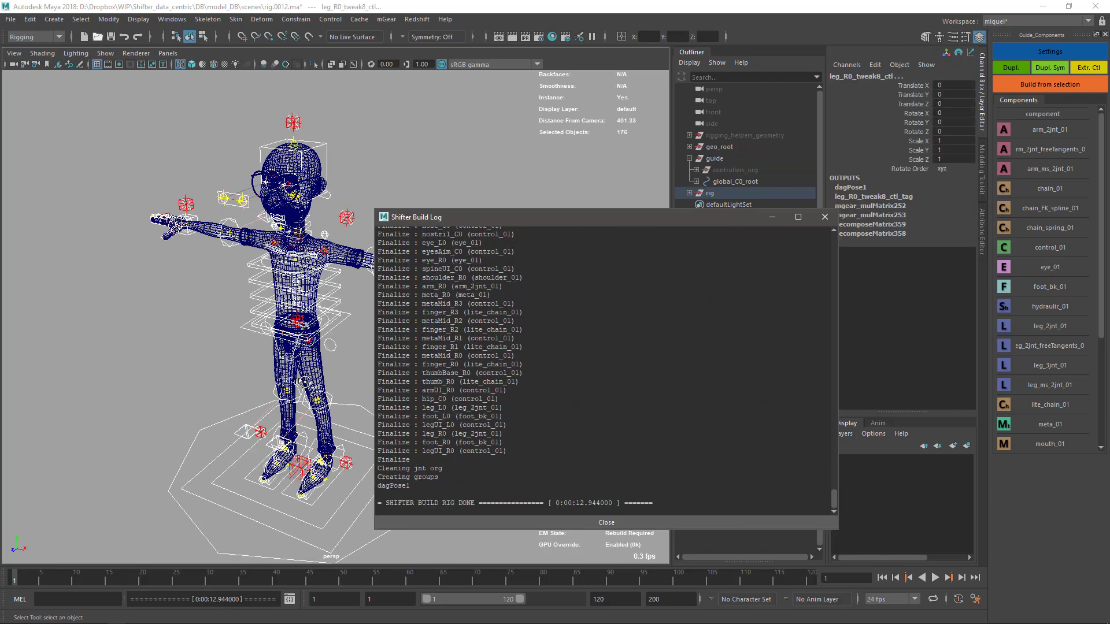
{"action": "left_click", "coordinate": [823, 221]}
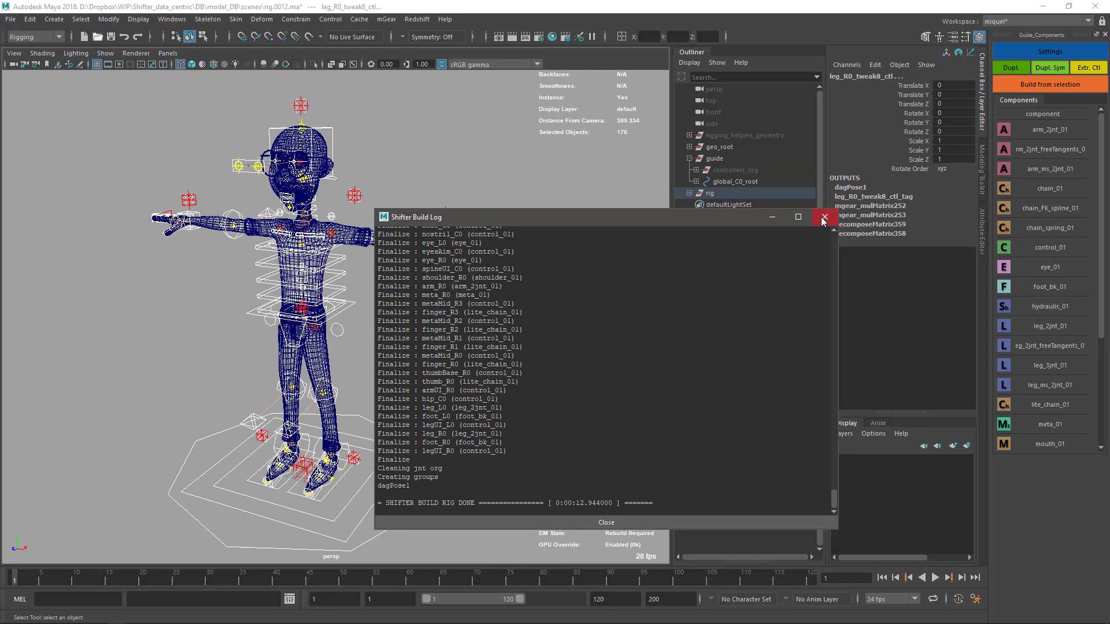
Step: Hide the guide hierarchy so only the newly built rig's controllers show around the character
{"action": "left_click_drag", "start_coordinate": [369, 309], "coordinate": [468, 319], "text": "alt"}
{"action": "left_click", "coordinate": [714, 159]}
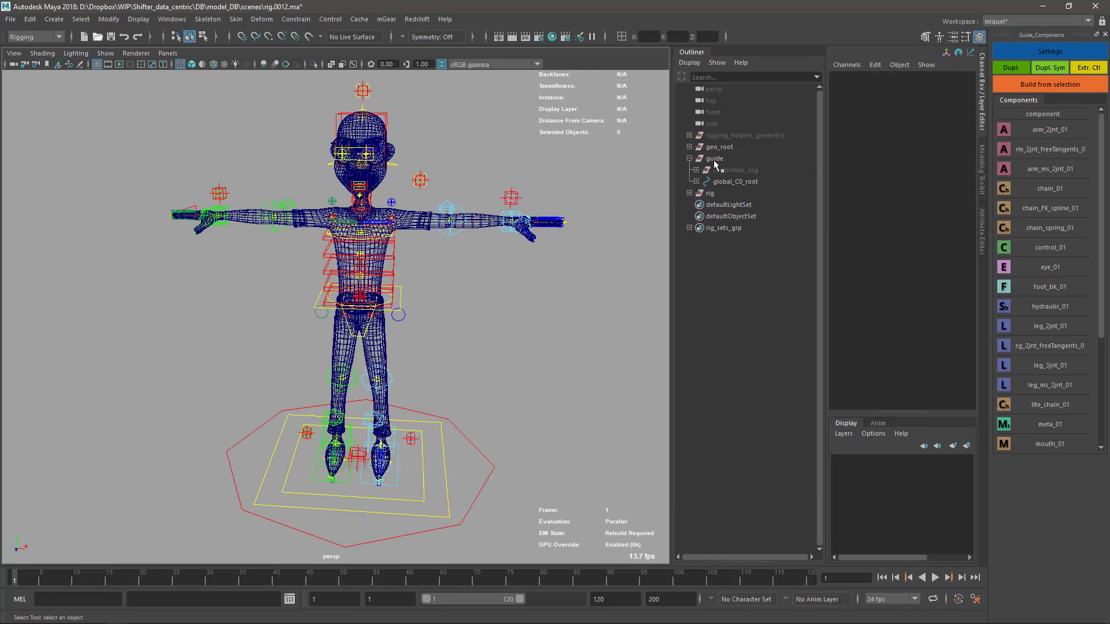
{"action": "key", "text": "ctrl+h"}
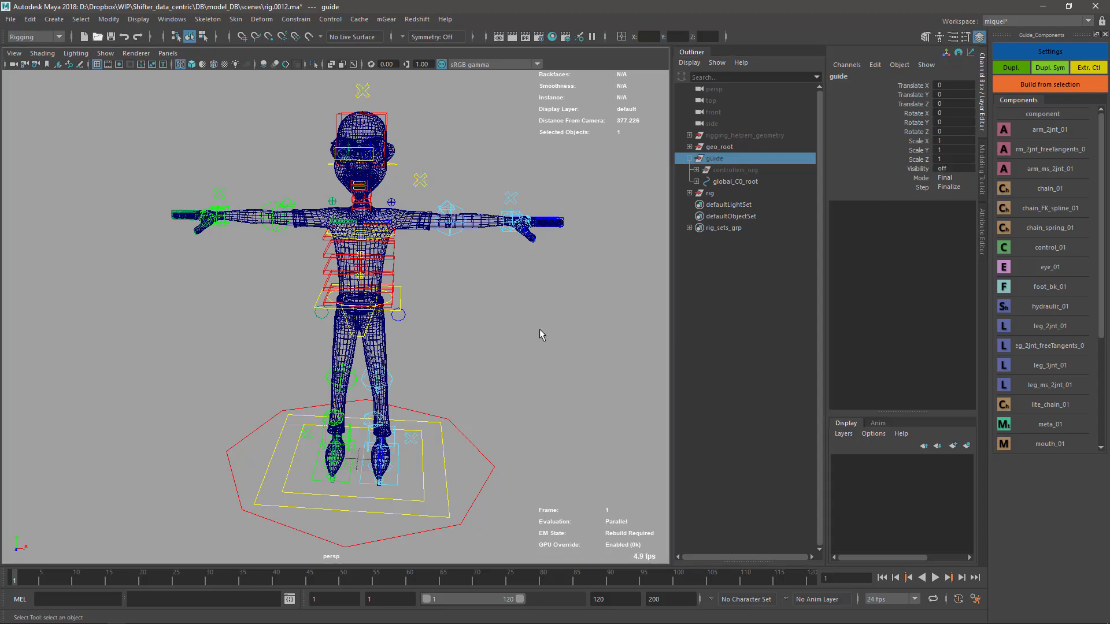
{"action": "mouse_move", "coordinate": [541, 334]}
{"action": "left_mouse_down", "text": "alt"}
{"action": "mouse_move", "coordinate": [495, 275]}
{"action": "mouse_move", "coordinate": [520, 349]}
{"action": "mouse_move", "coordinate": [551, 345]}
{"action": "left_mouse_up", "text": "alt"}
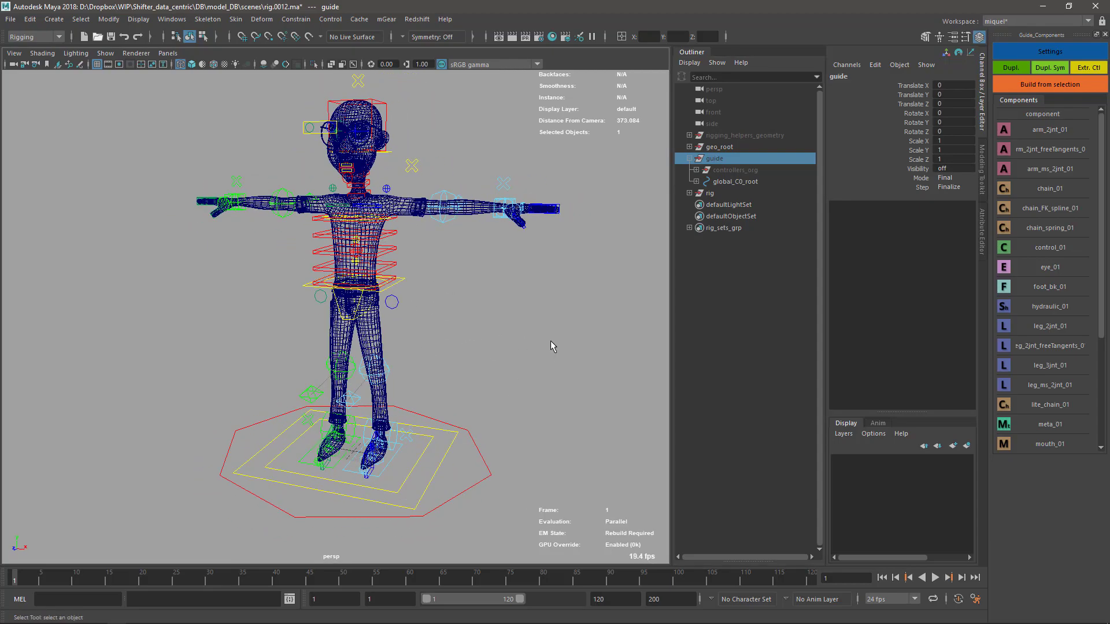